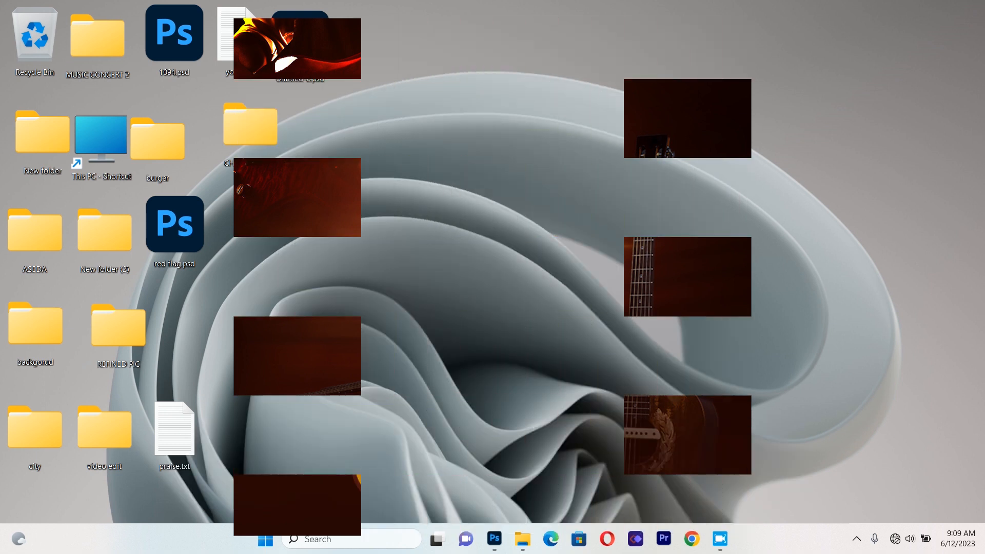
Launch Photoshop and review the flyer text in praise.txt from the CHURCH FLYER folder
left_click(494, 540)
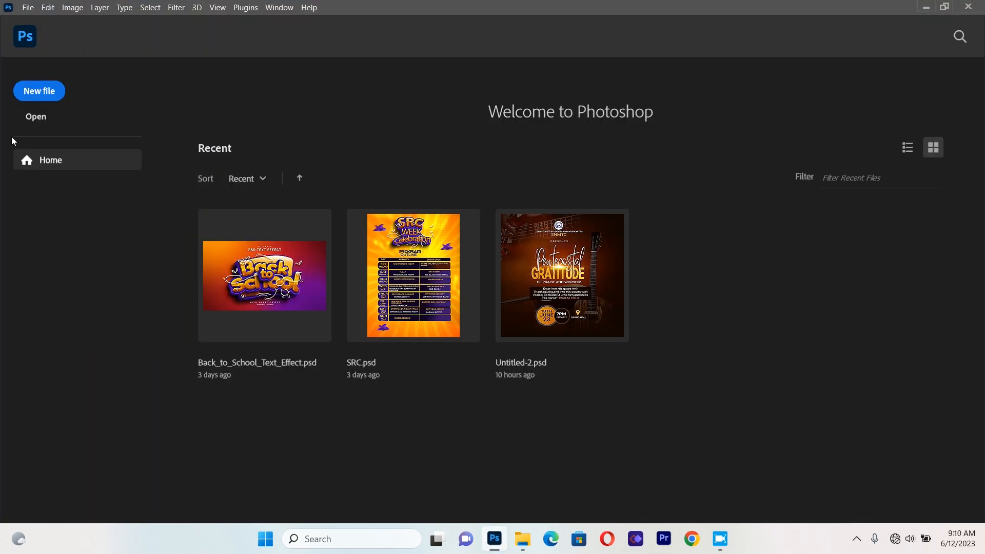
left_click(523, 550)
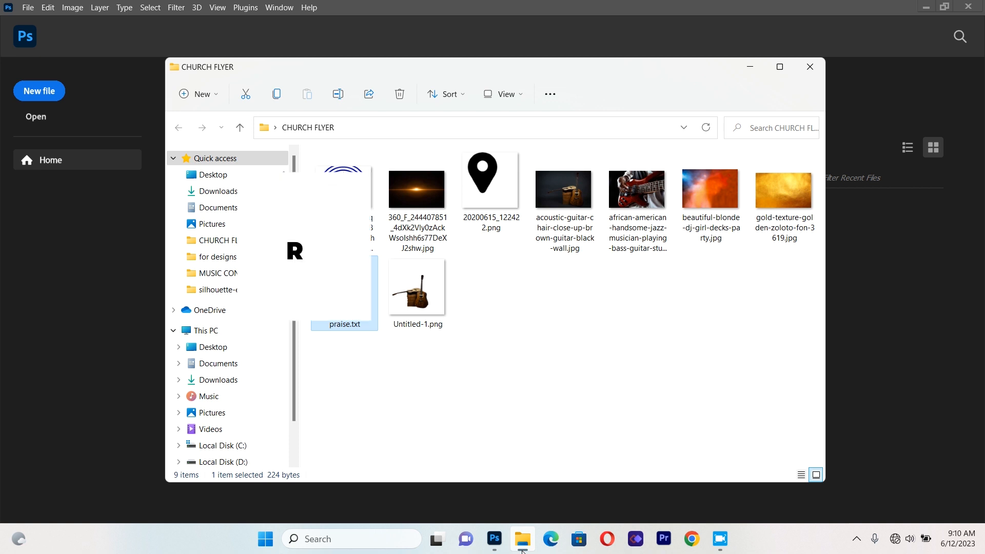
left_click(357, 316)
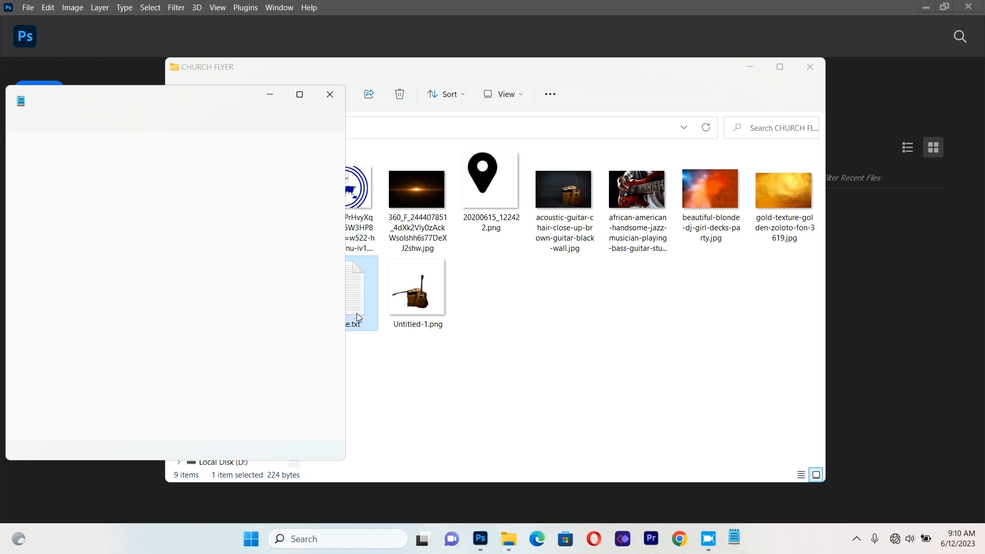
left_click(330, 95)
left_click(804, 66)
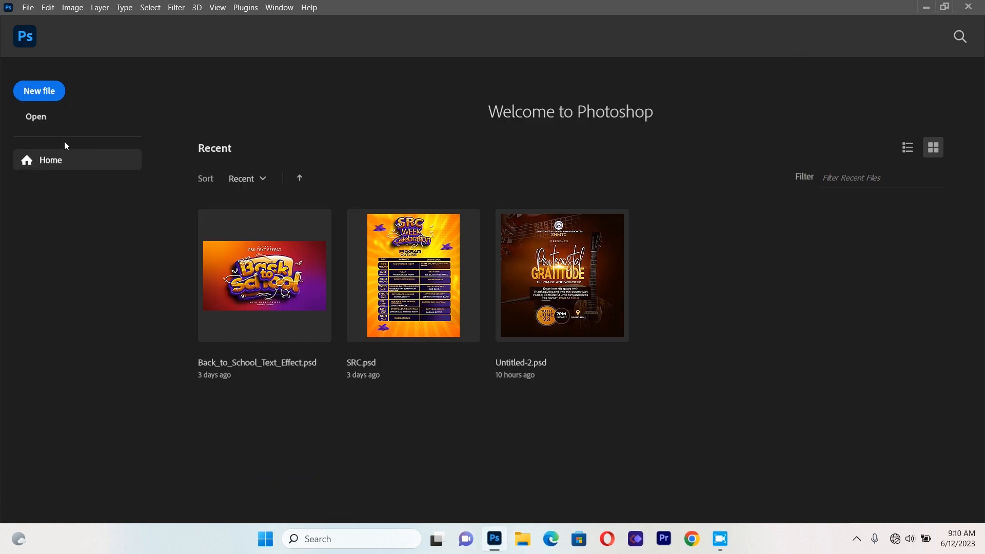
Create a new 1100 x 1100 px, 300 ppi RGB document named CHURCH FLYER with a white background
left_click(42, 96)
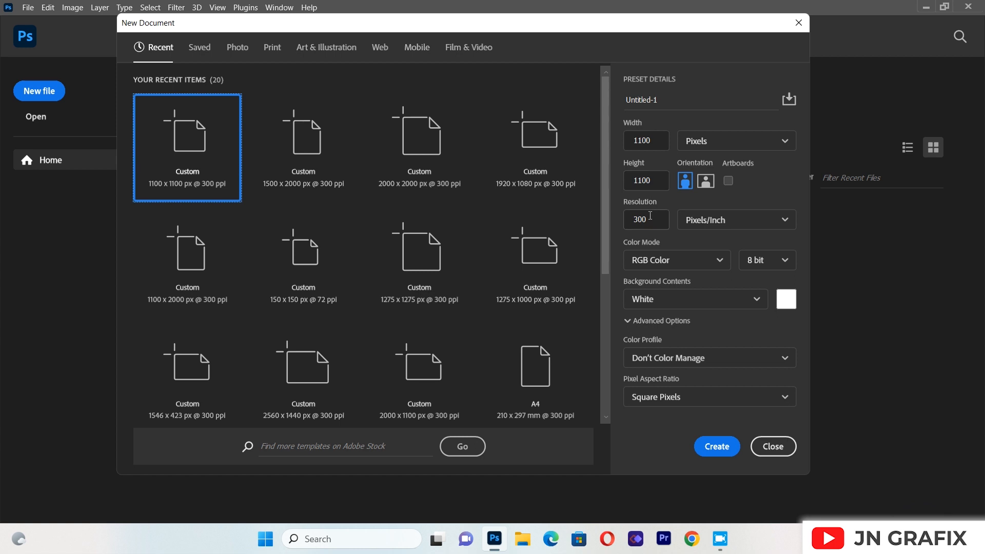
left_click(669, 96)
key("ctrl+a")
key("BackSpace")
type("C")
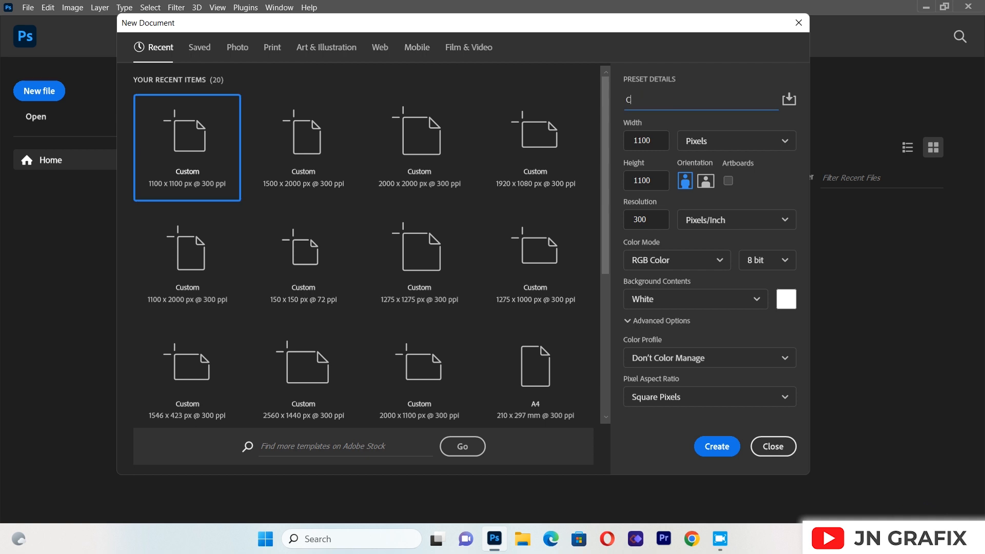
type("HURCH FLYER")
left_click(718, 446)
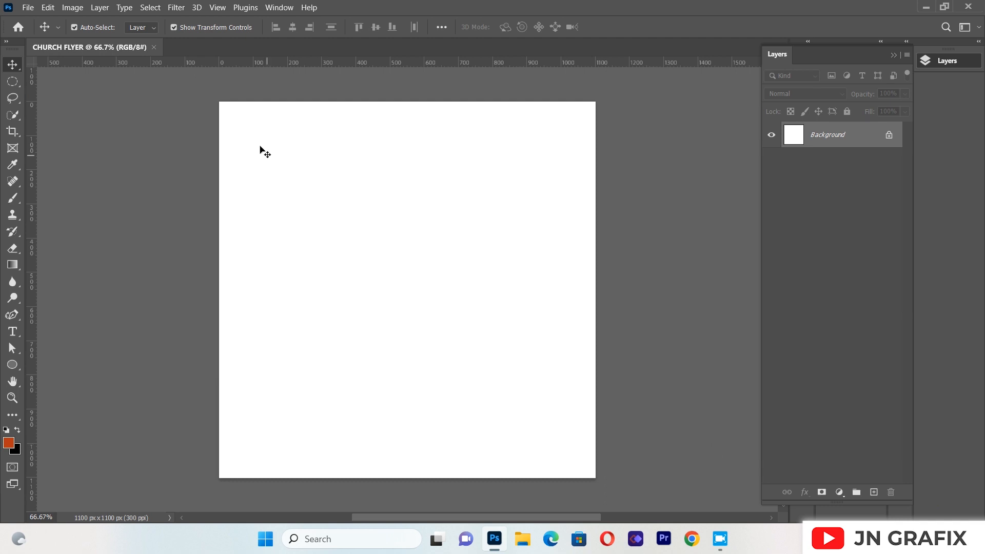
Add a guide layout with one centred column and one row, using 20 px sizes, gutters and margins
left_click(220, 10)
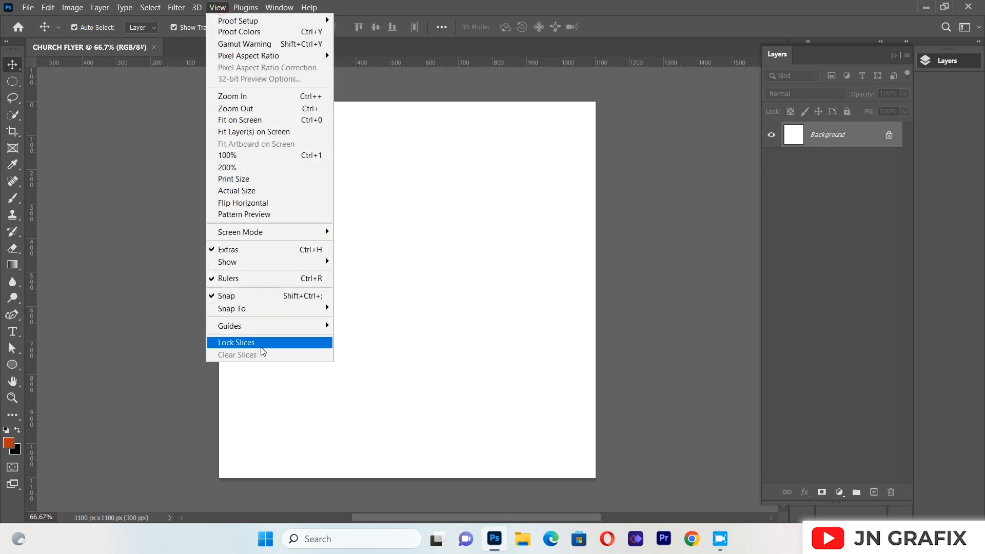
mouse_move(261, 326)
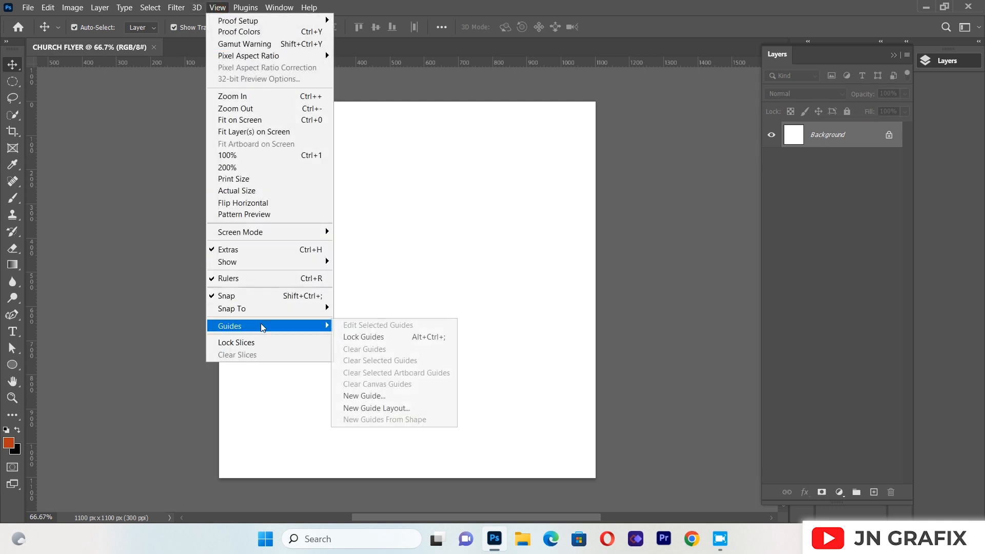
left_click(395, 408)
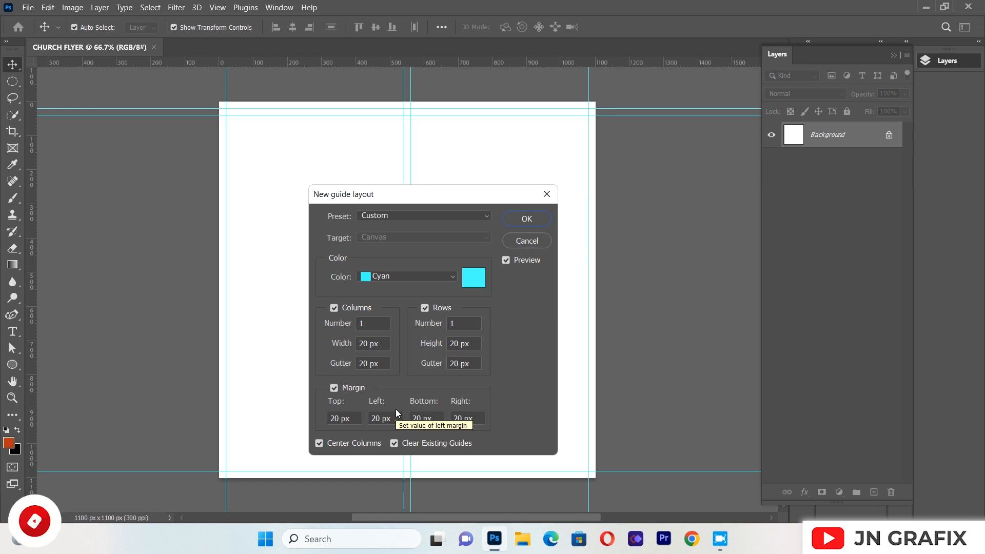
left_click(526, 218)
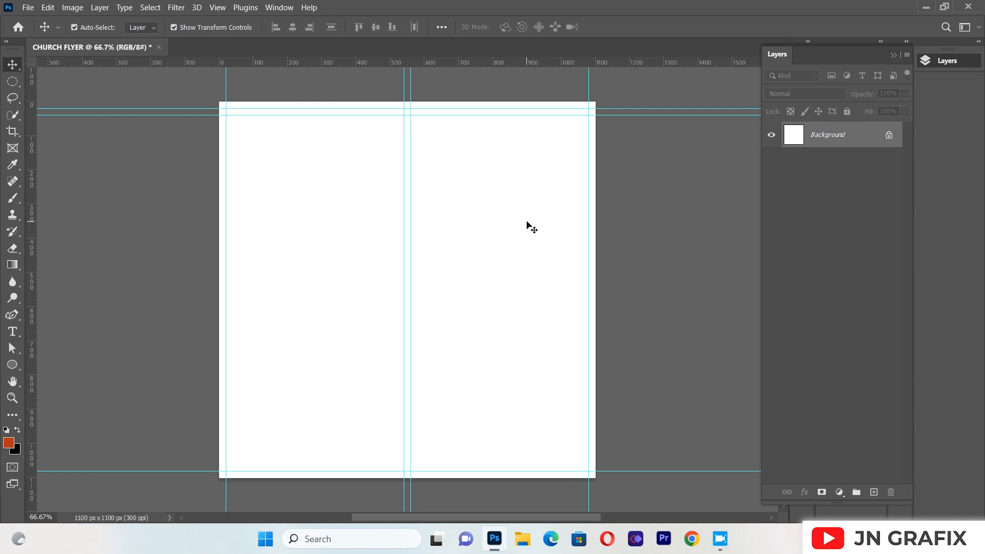
Add a Solid Color fill layer in dark brown 260901 above the background
left_click(839, 492)
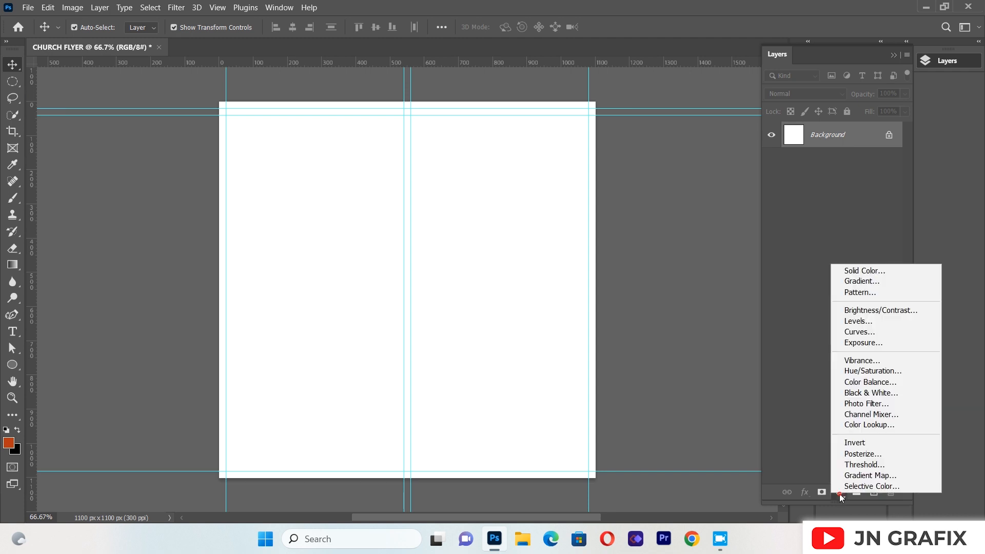
left_click(853, 269)
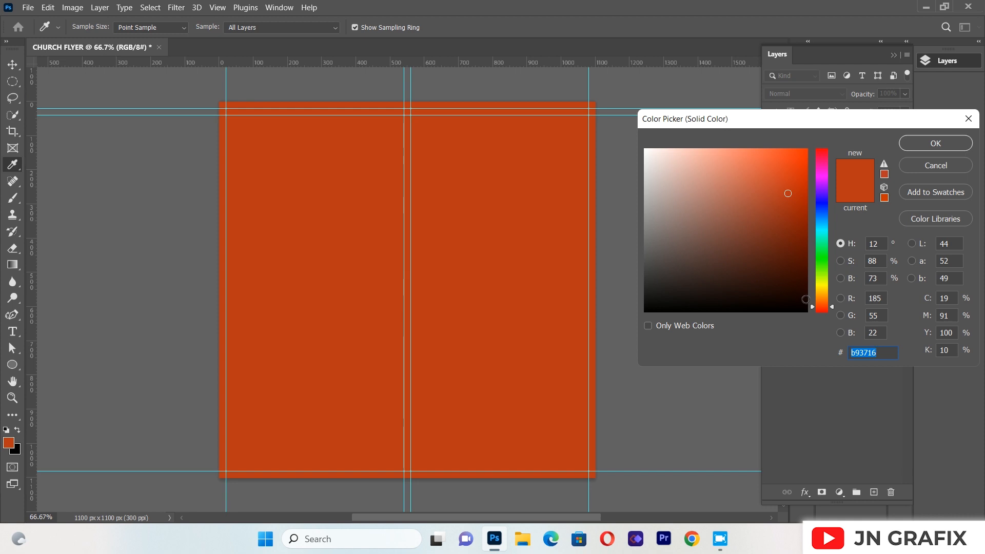
left_click(801, 287)
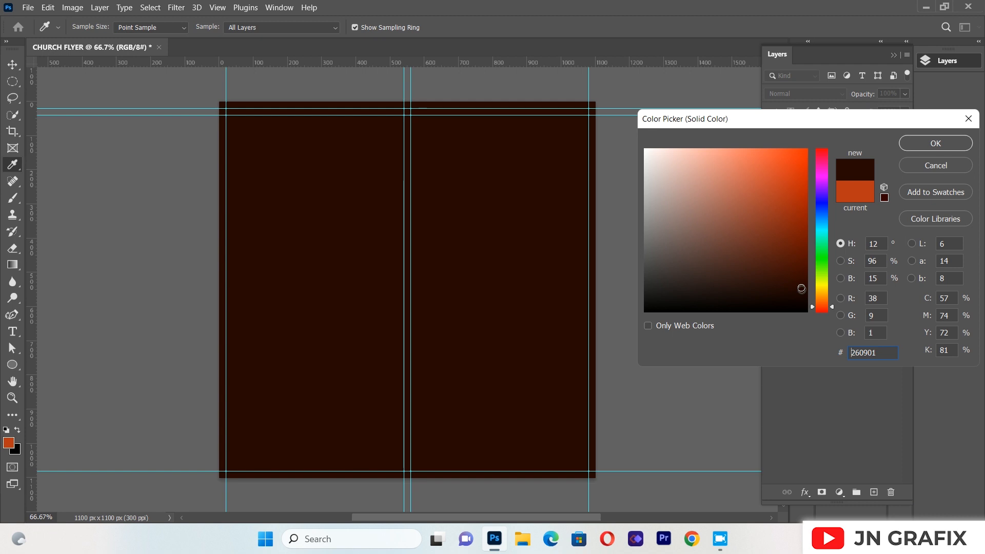
left_click(930, 144)
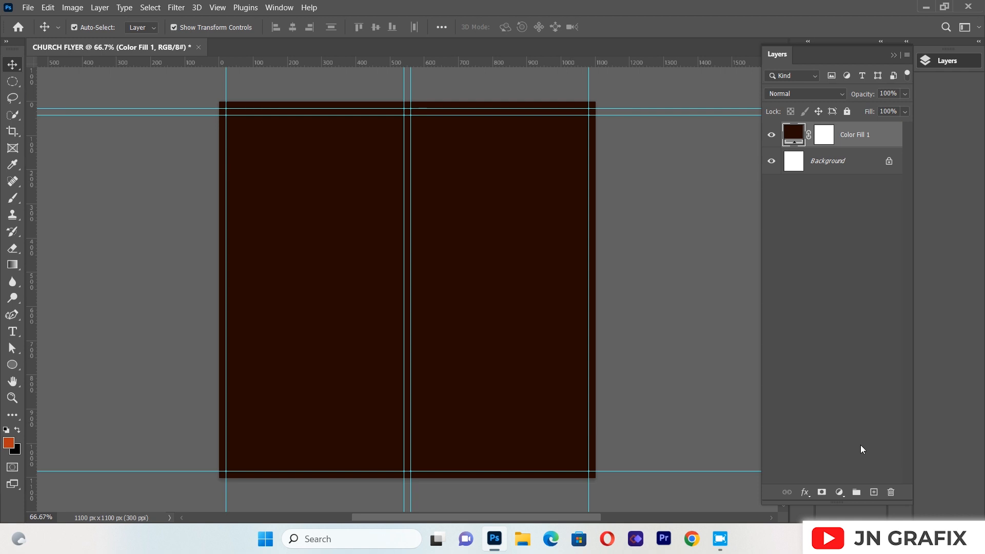
Add a Radial gradient fill layer fading from the orange foreground colour b93716 to transparent, with a 55.67° angle and 100% scale
left_click(9, 441)
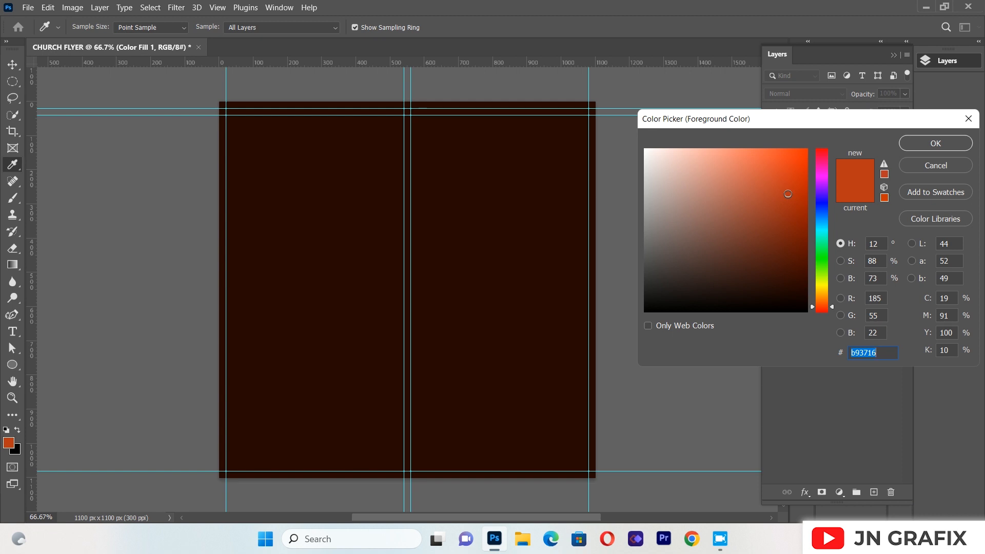
left_click(919, 143)
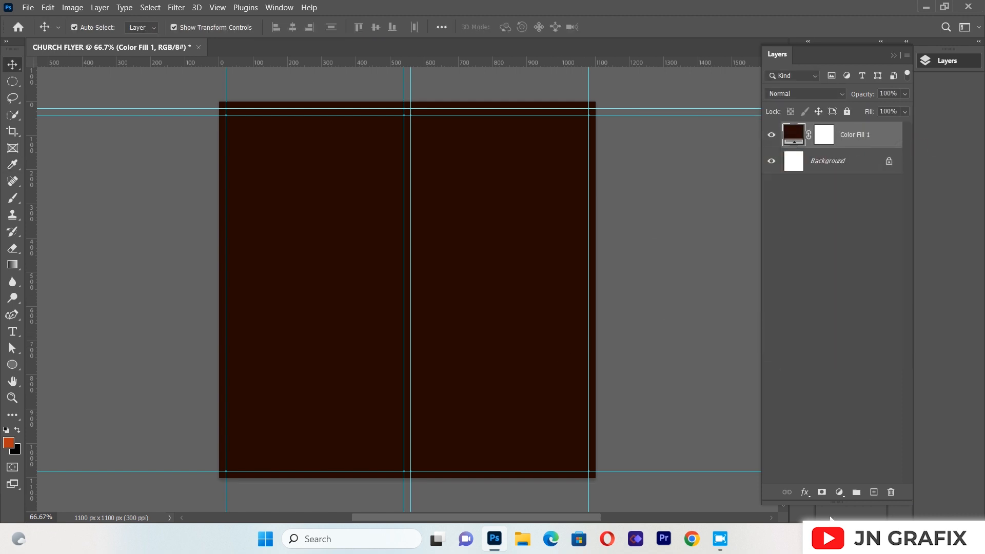
left_click(840, 493)
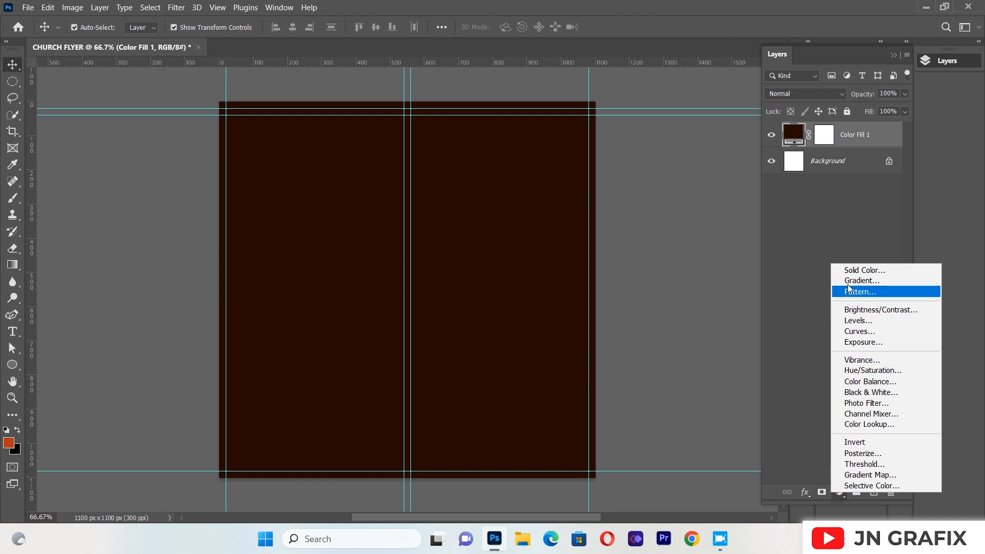
left_click(849, 281)
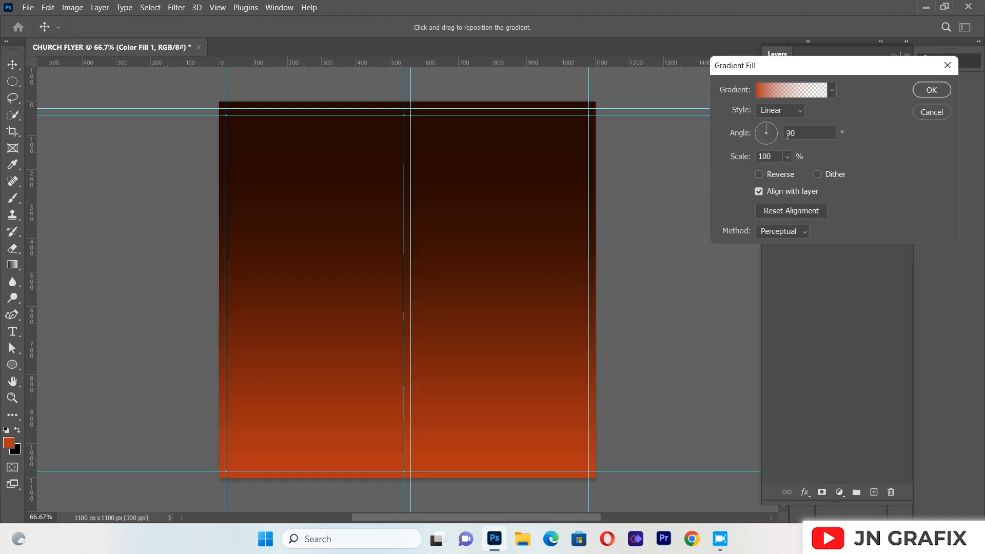
left_click(775, 109)
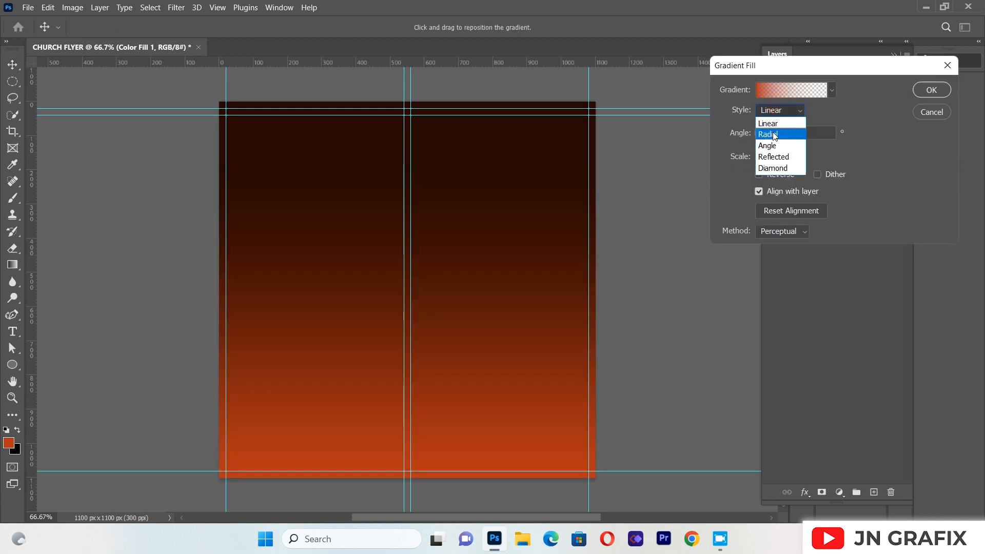
left_click(775, 135)
left_click(773, 132)
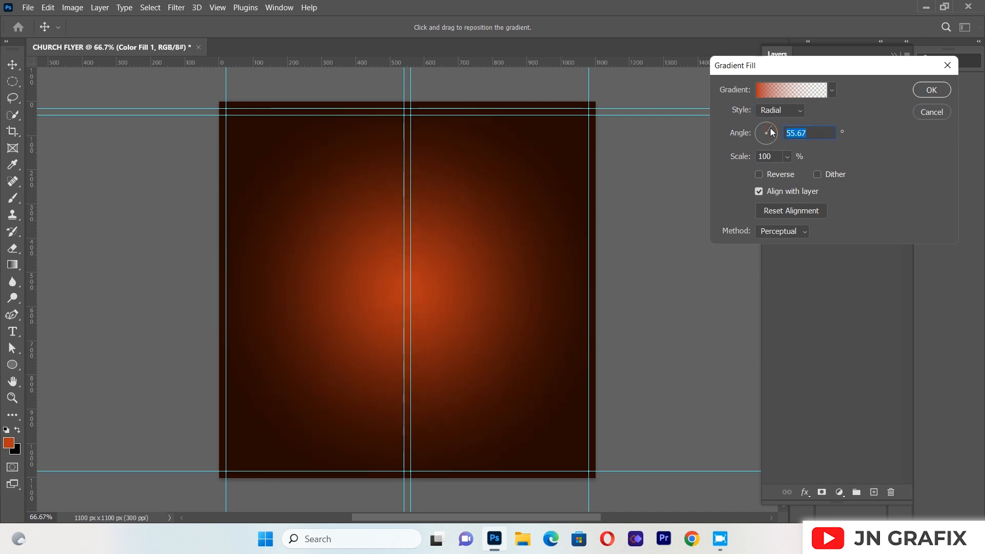
left_click(931, 90)
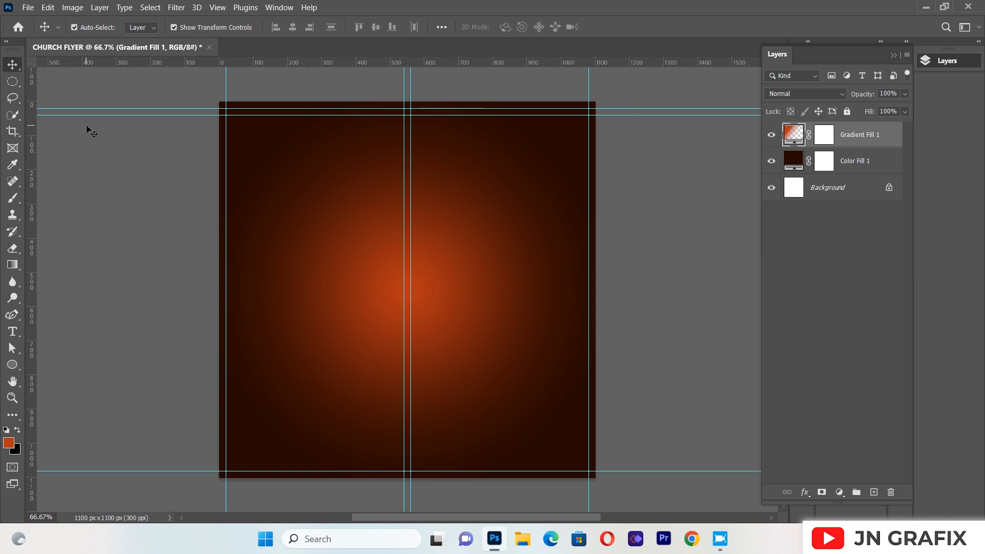
Place beautiful-blonde-dj-girl-decks-party.jpg as a linked image and enlarge it proportionally to cover the canvas from top to bottom edge
left_click(28, 7)
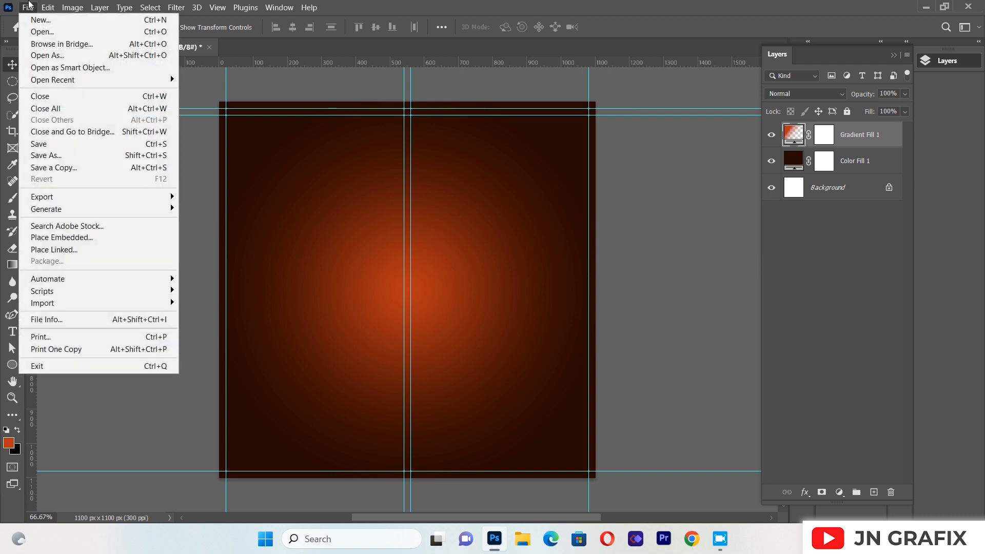
left_click(74, 248)
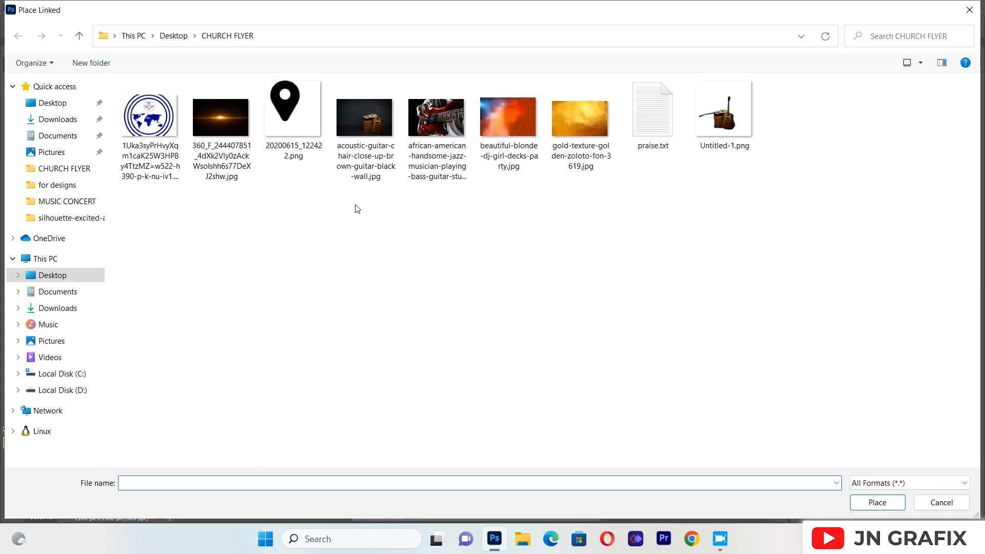
left_click(520, 131)
double_click(520, 132)
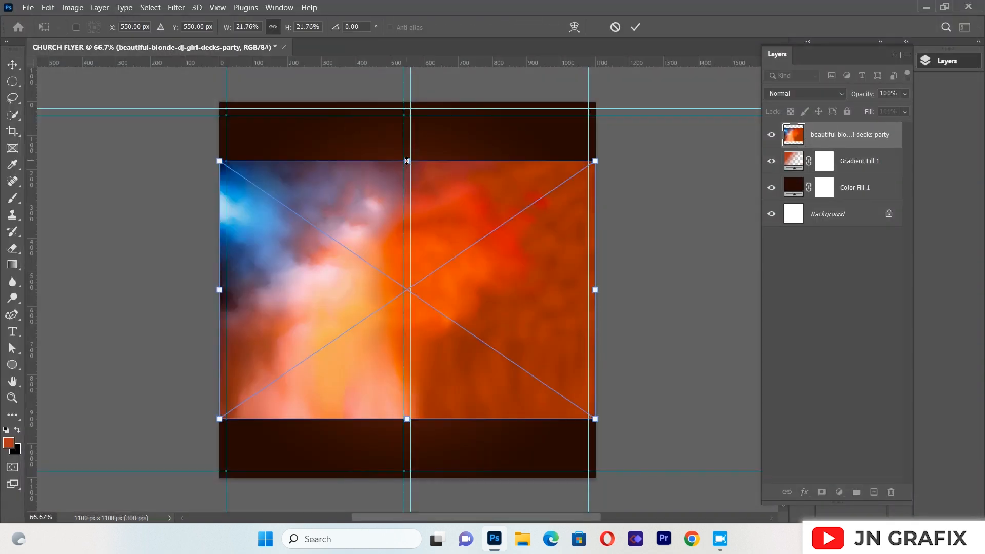
left_click_drag(407, 160, 406, 102)
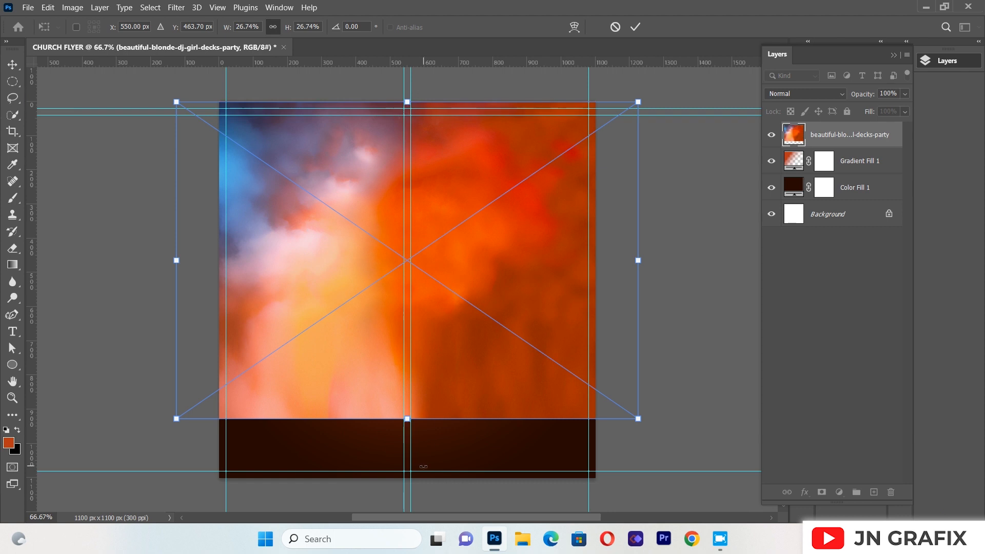
left_click_drag(407, 419, 410, 478)
left_click(15, 68)
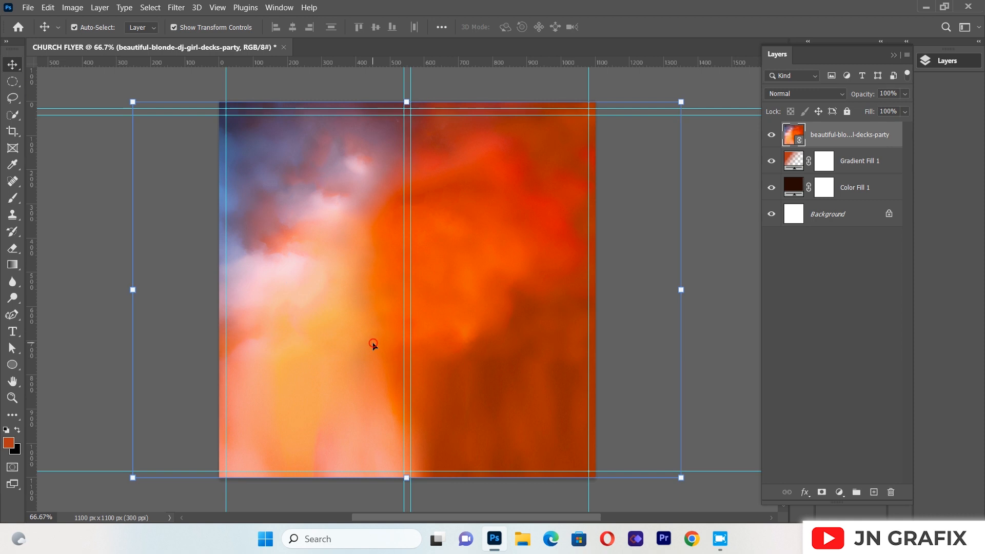
Apply a Black & White adjustment with the Default preset to the placed image and set its blend mode to Soft Light
key("ctrl")
key("ctrl+alt+shift+b")
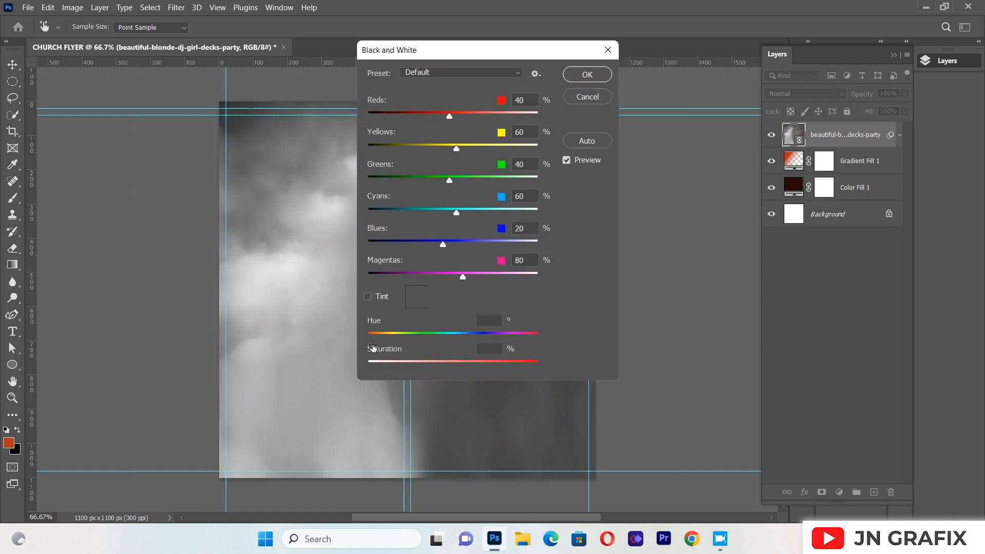
left_click(587, 75)
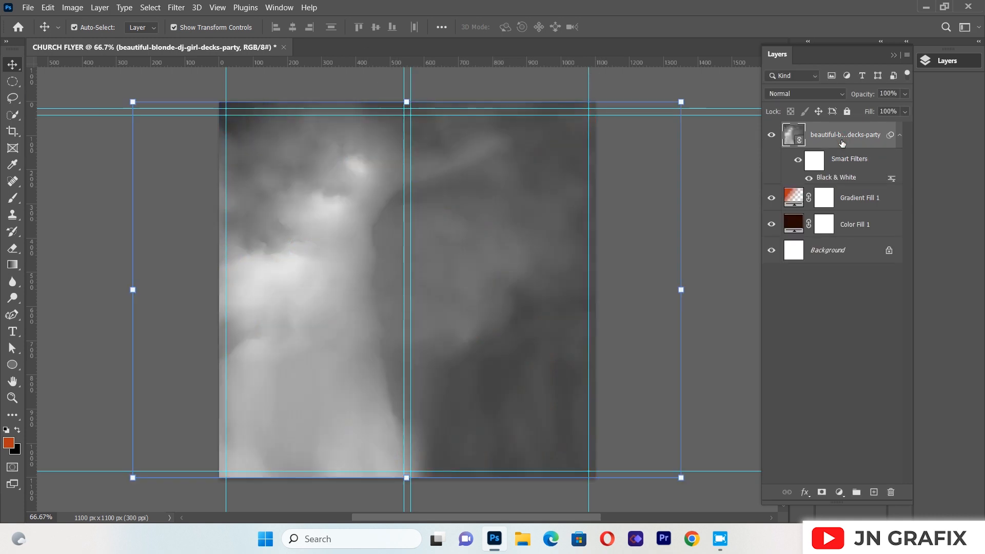
left_click(801, 95)
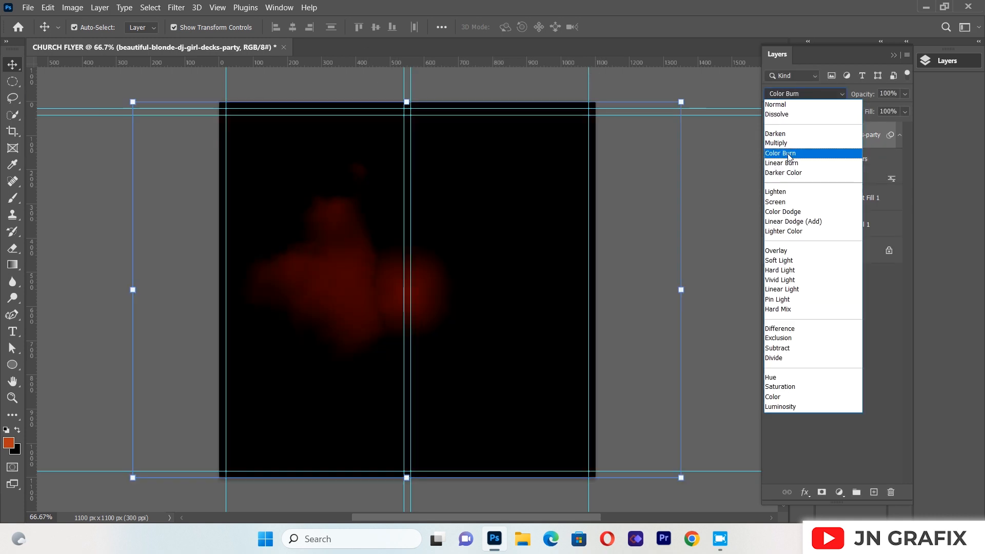
left_click(781, 262)
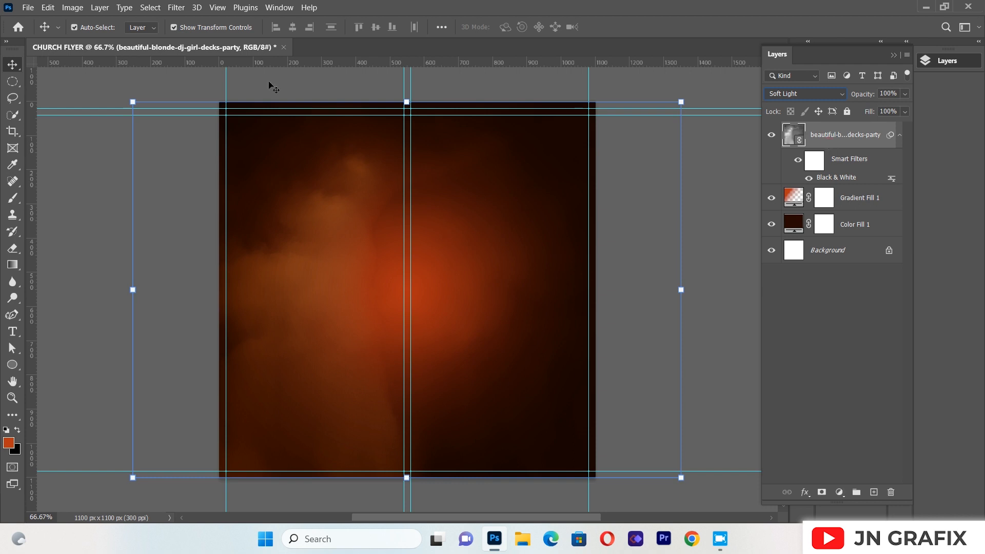
Apply a Gaussian Blur with a 26.3-pixel radius to the soft-light texture image
left_click(174, 8)
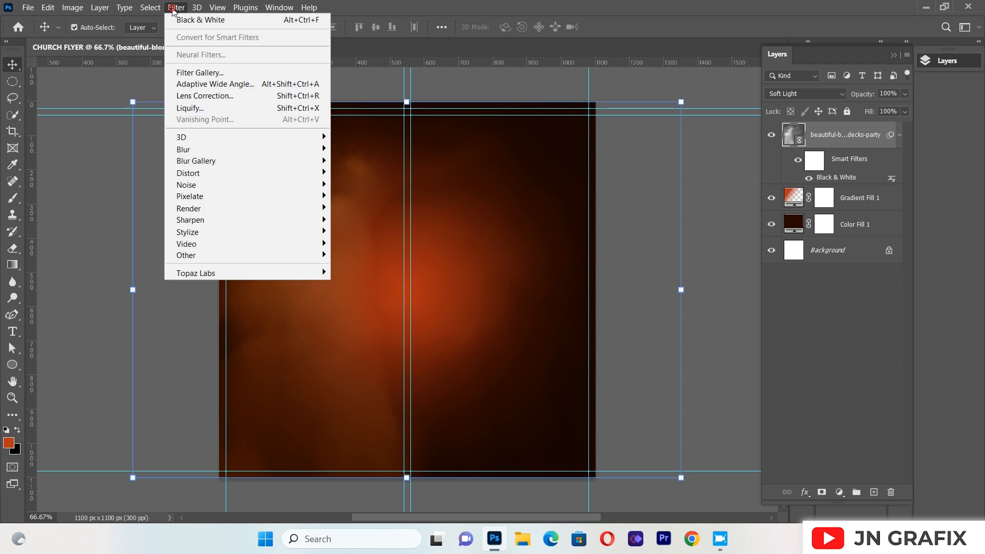
left_click(223, 151)
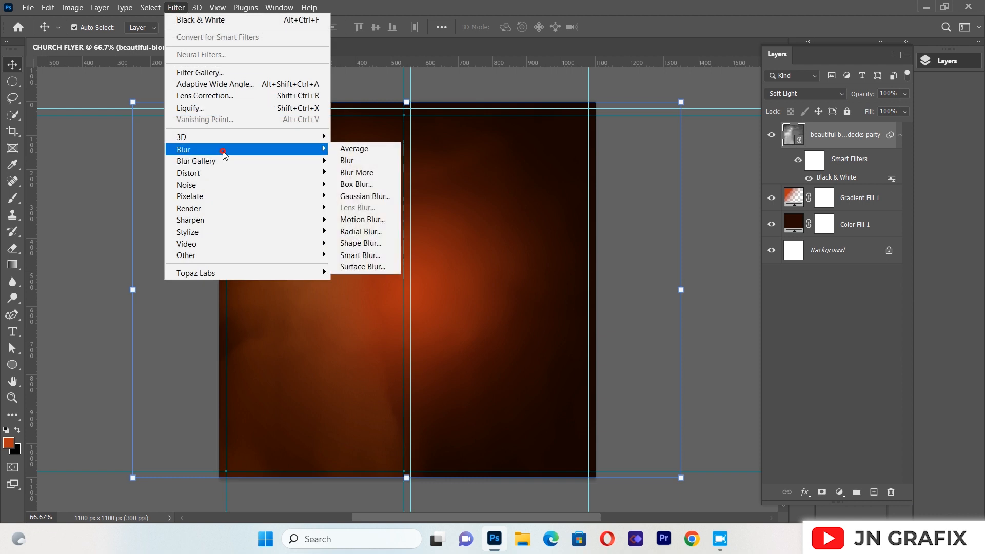
left_click(365, 196)
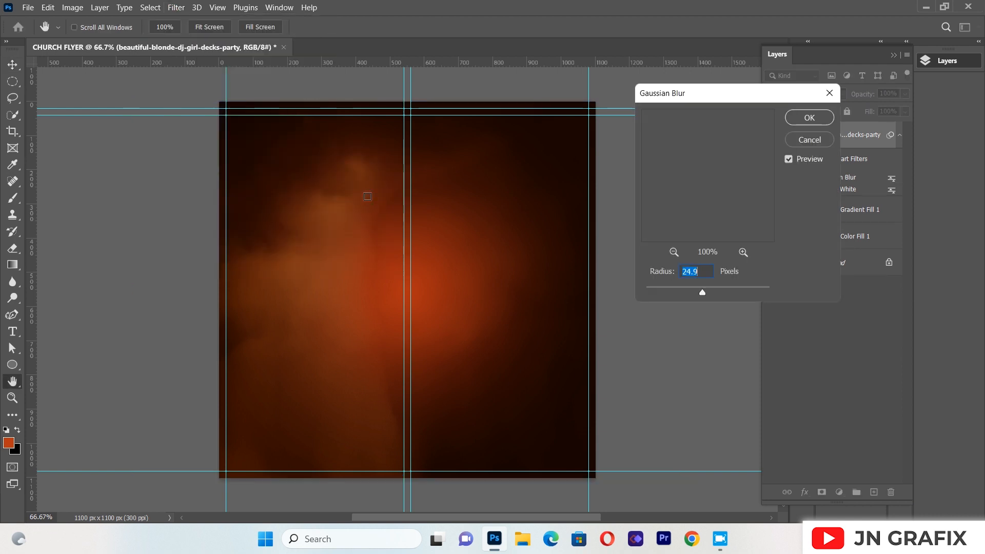
left_click_drag(703, 291, 708, 292)
left_click(708, 290)
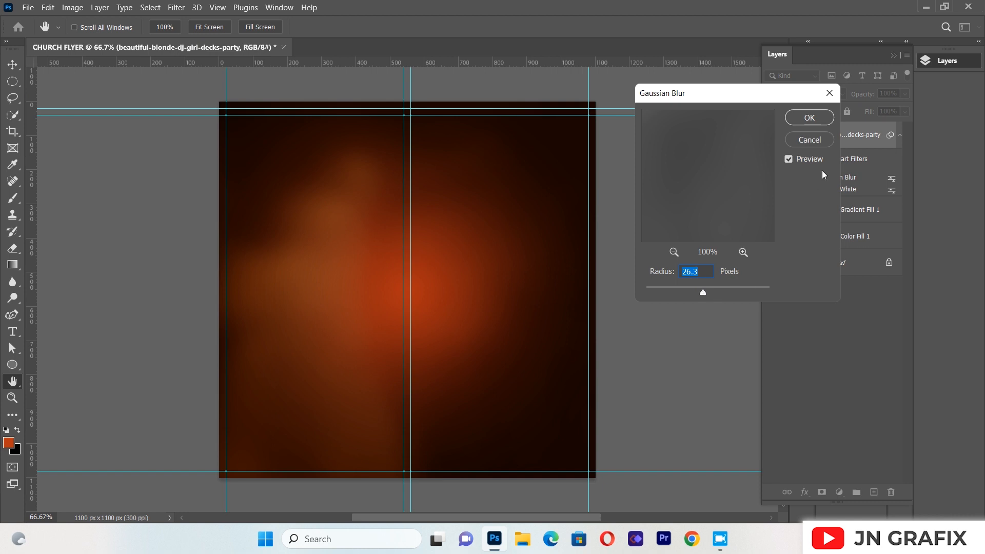
left_click(809, 117)
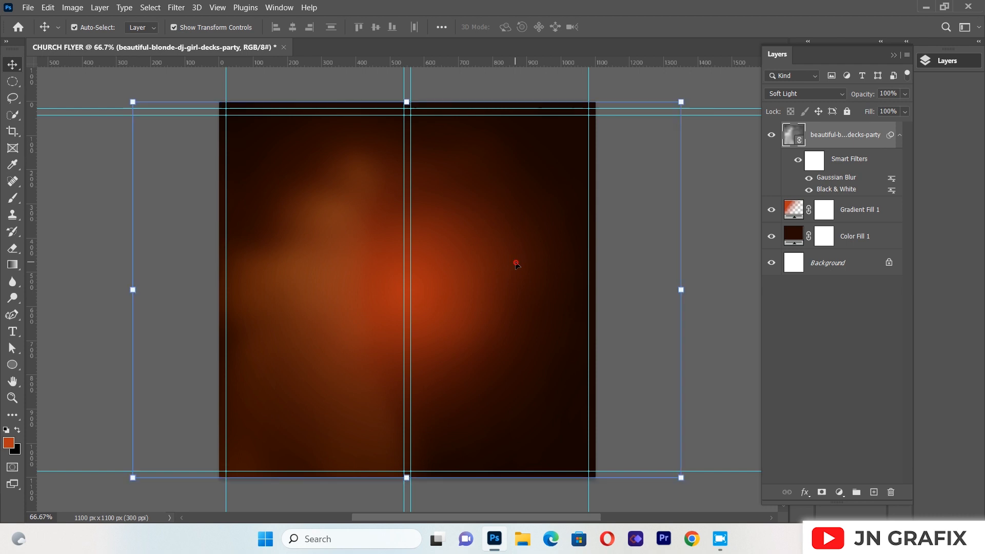
left_click(85, 210)
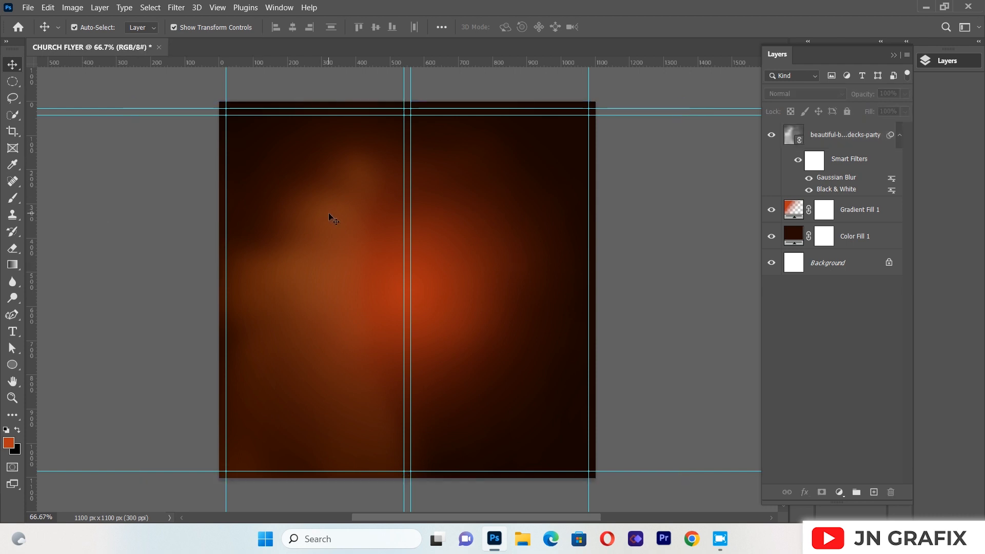
left_click(493, 232)
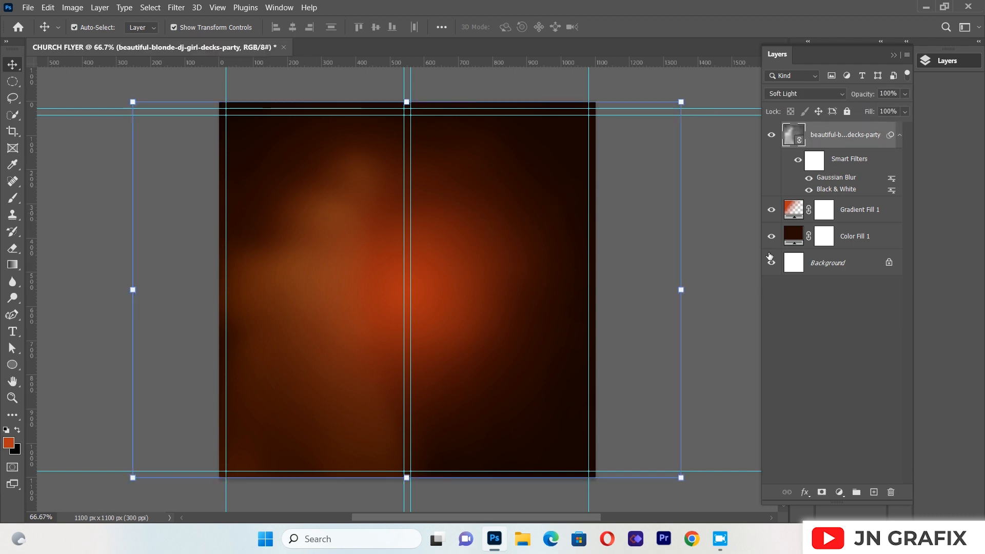
Place the bass guitar player photo as a linked image and shrink it proportionally to fit between the two outer vertical guides
left_click(29, 7)
left_click(73, 252)
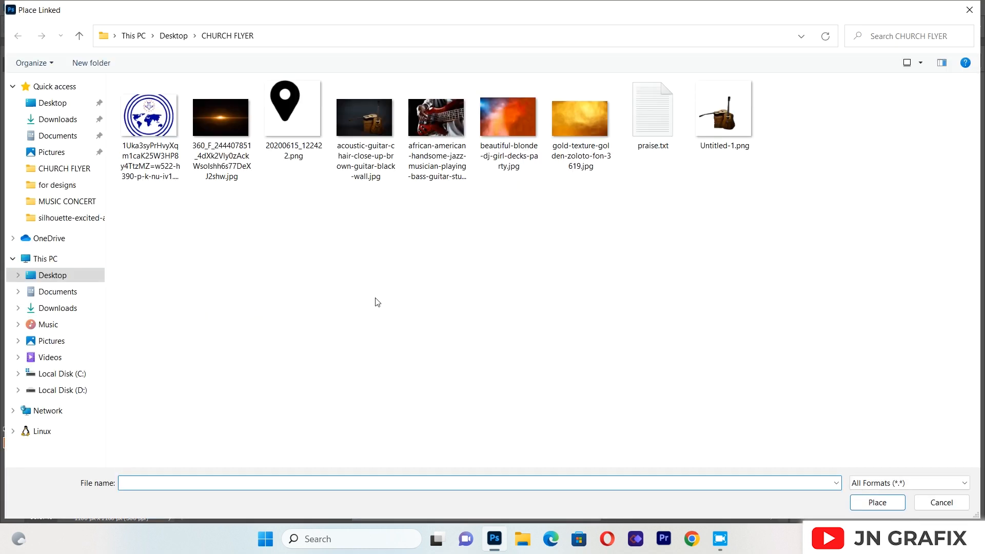
double_click(441, 126)
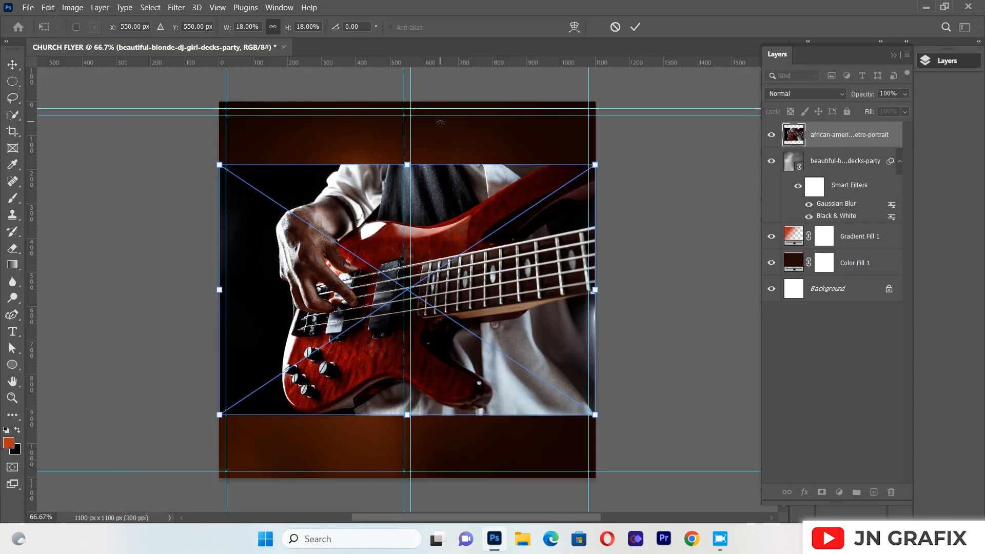
left_click_drag(404, 163, 408, 175)
left_click(10, 61)
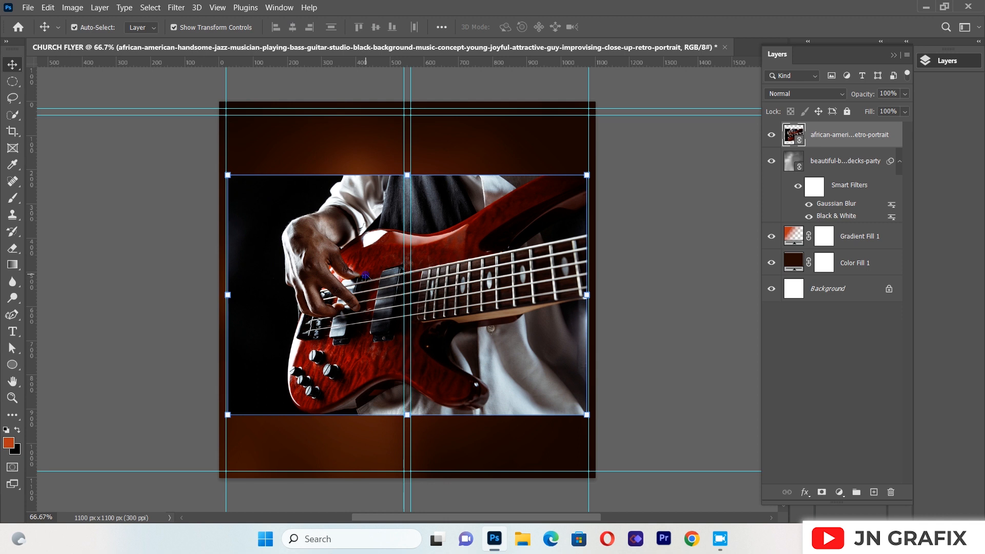
Set the guitar photo's blend mode to Overlay and apply a Motion Blur with angle 0° and distance 183 pixels
left_click(789, 94)
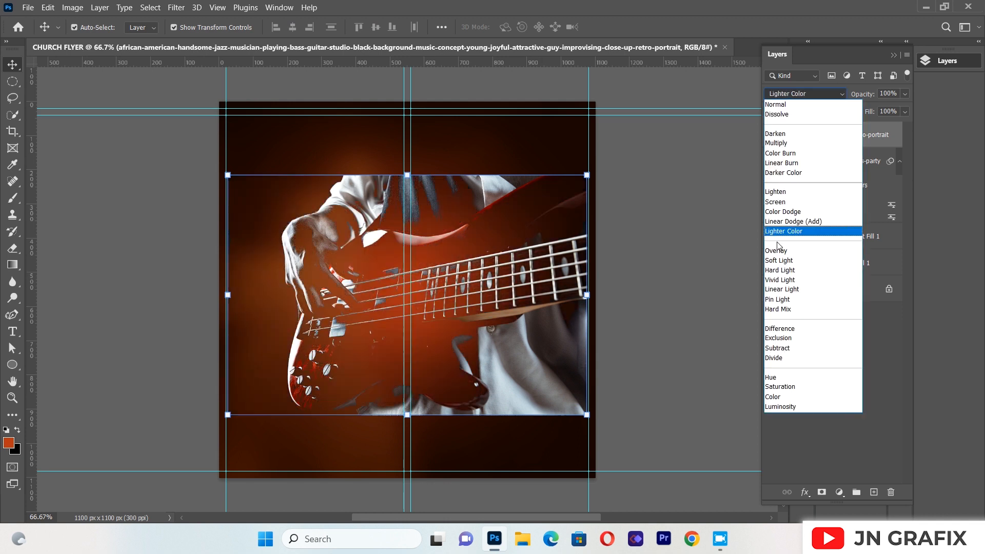
left_click(777, 251)
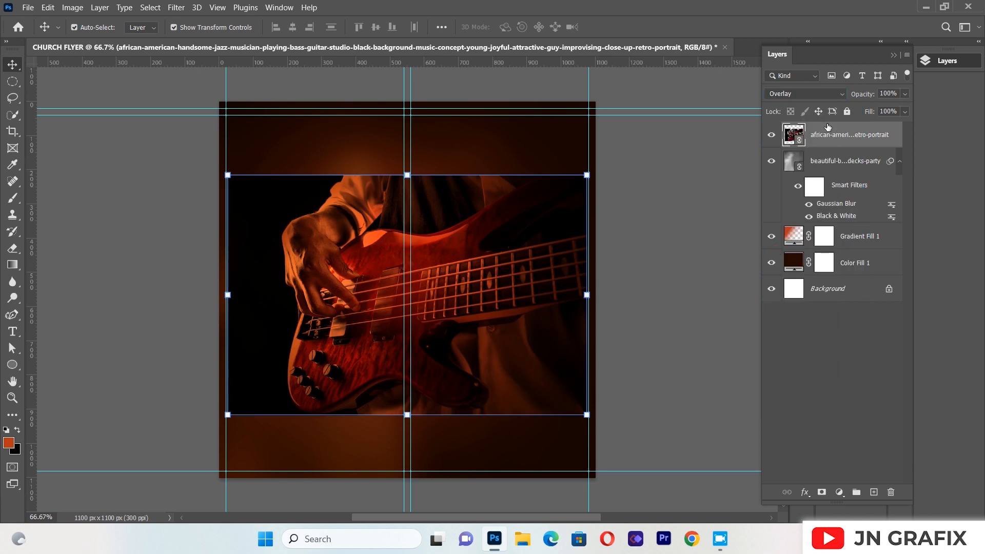
left_click(176, 7)
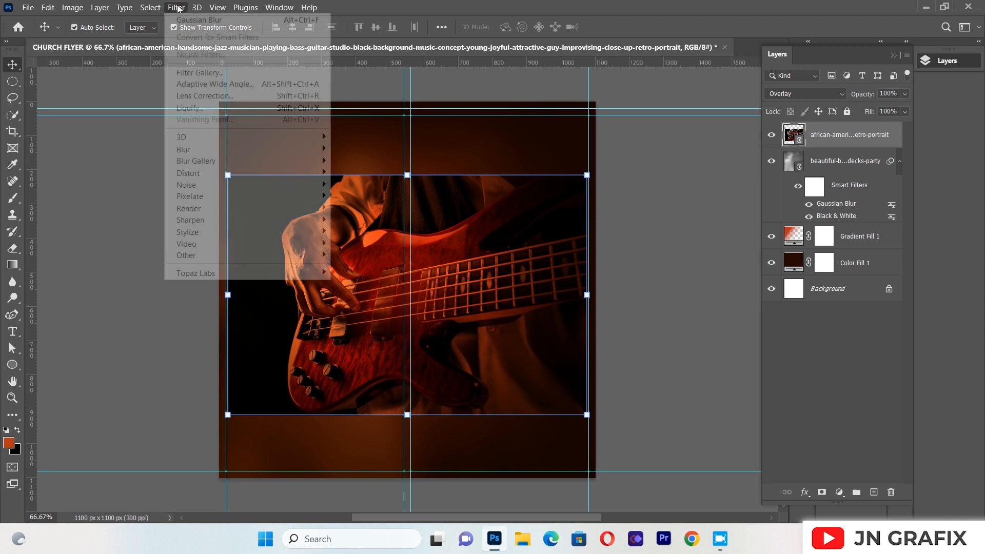
mouse_move(211, 148)
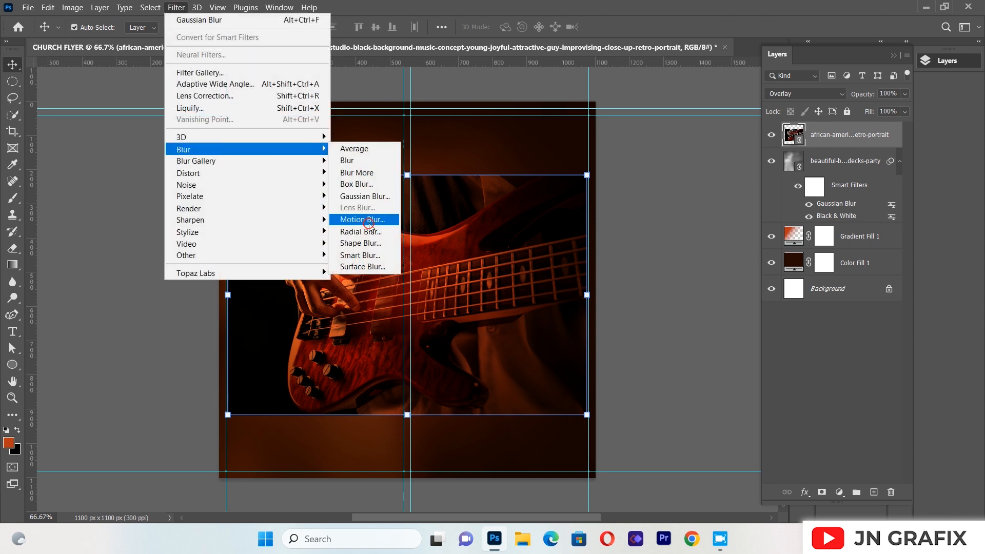
left_click(362, 220)
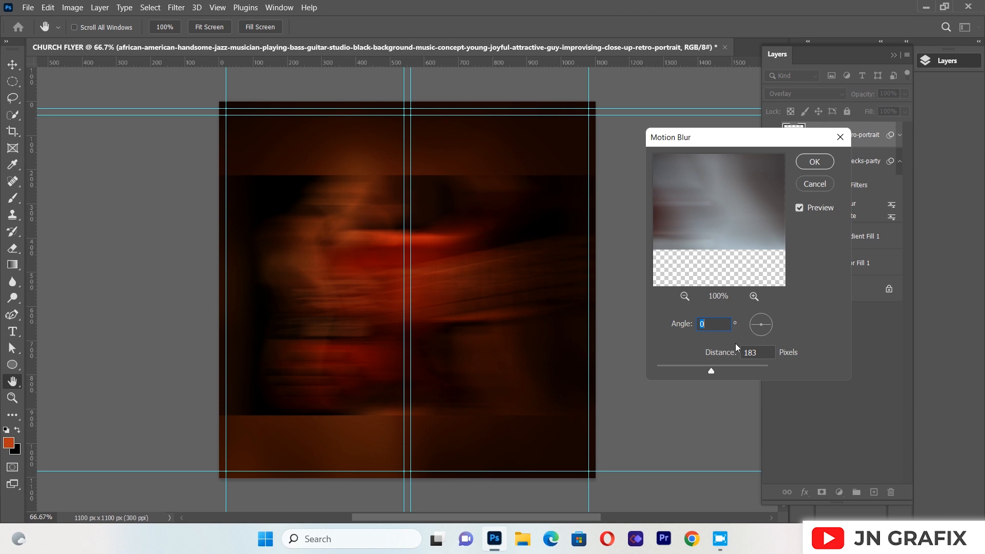
left_click(814, 161)
key("v")
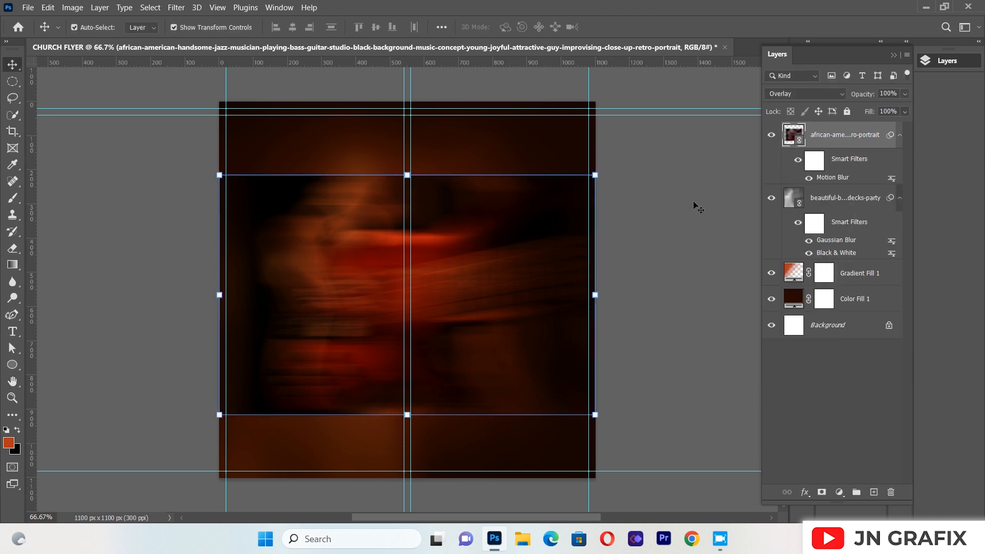
Enlarge the motion-blurred guitar photo proportionally beyond both canvas sides, from the uppermost horizontal guide to just above the lowest guide
left_click(407, 175)
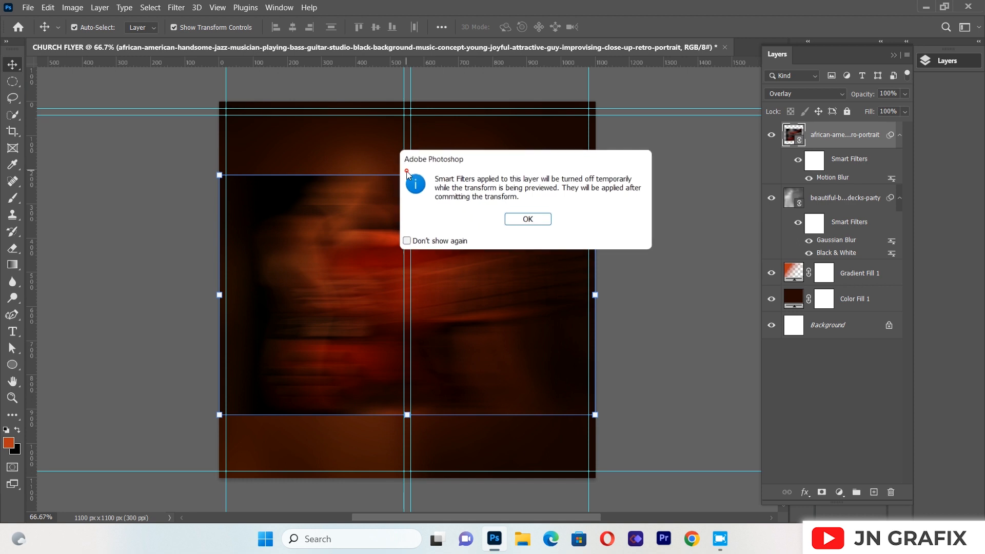
left_click(517, 218)
left_click_drag(408, 172, 408, 109)
left_click_drag(407, 414, 409, 444)
left_click(12, 63)
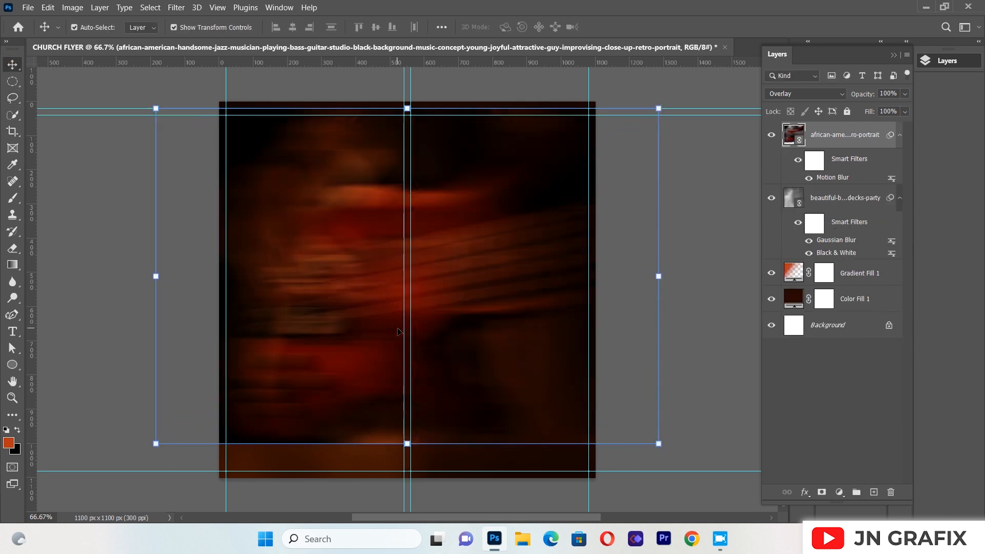
Reduce the motion-blurred guitar layer's opacity to 39%
left_click(905, 95)
left_click_drag(876, 107, 871, 107)
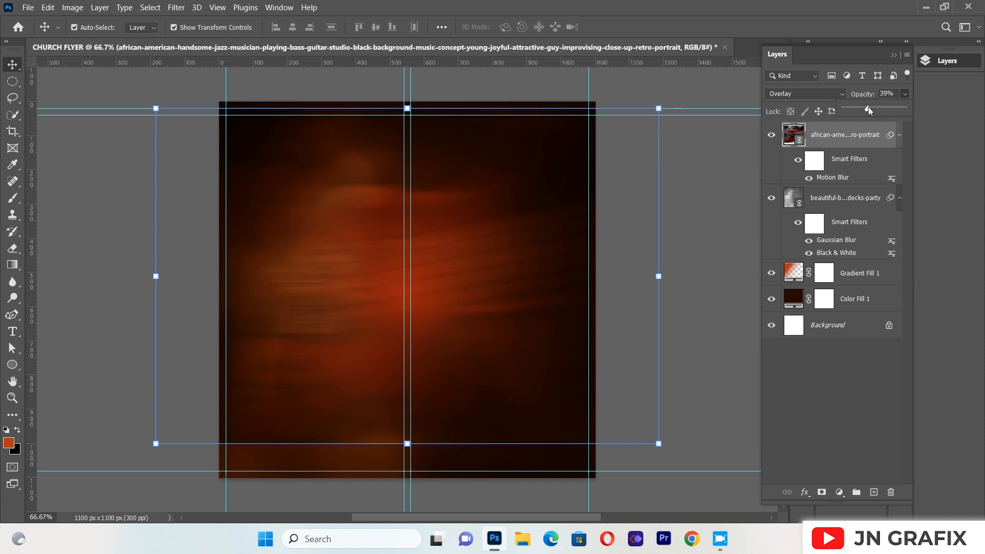
left_click(715, 159)
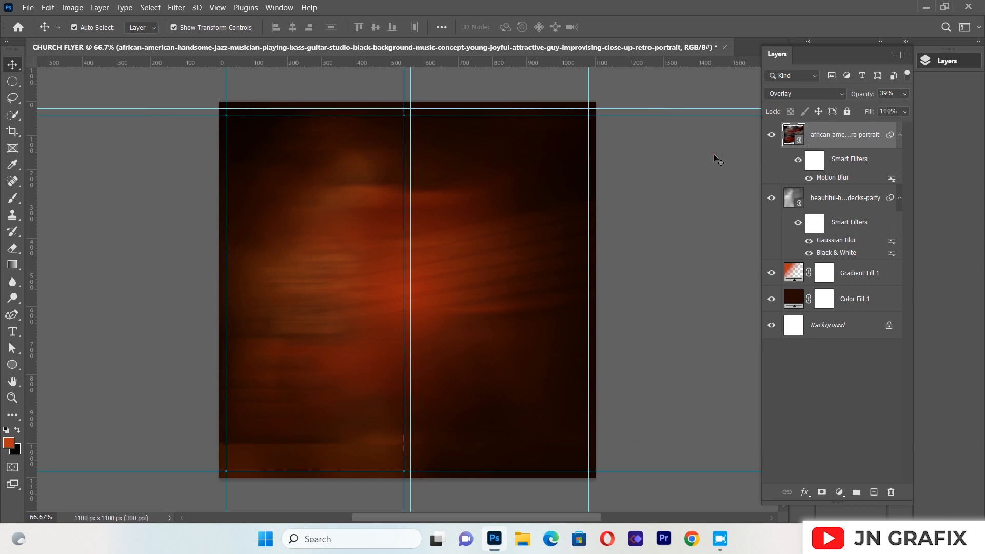
Rasterize the motion-blurred guitar layer and soften its hard edges, especially along the canvas bottom, with a soft 511-pixel Eraser
left_click(388, 189)
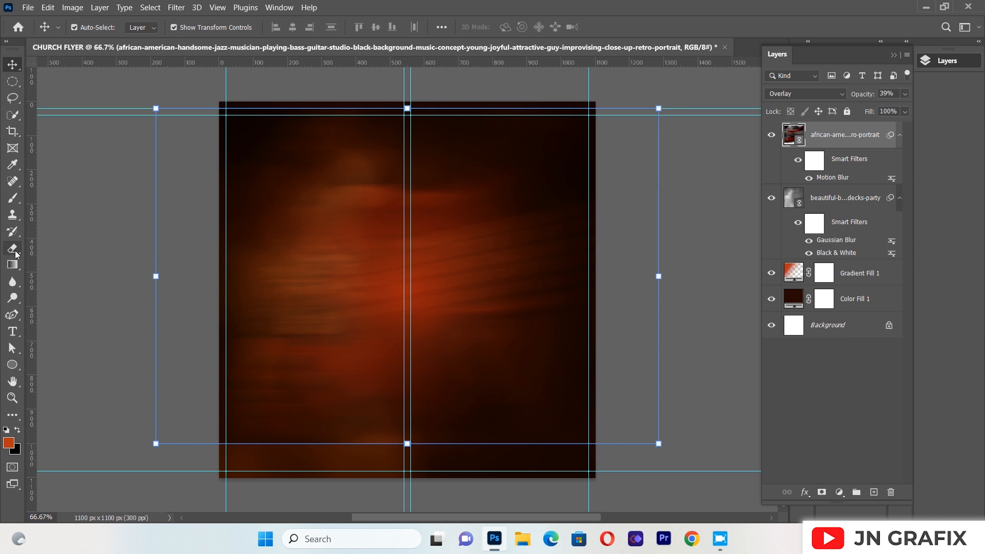
left_click(14, 249)
left_click(378, 134)
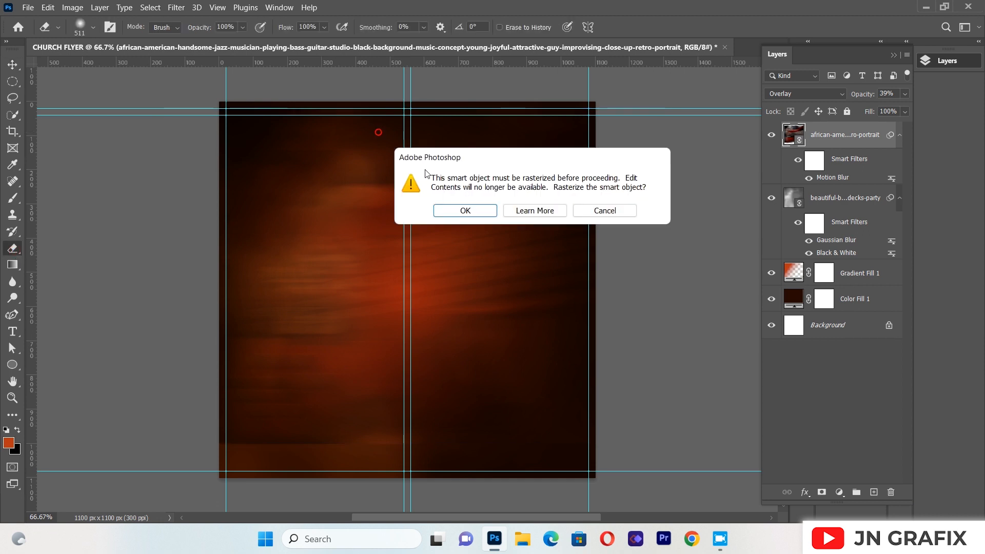
left_click(466, 209)
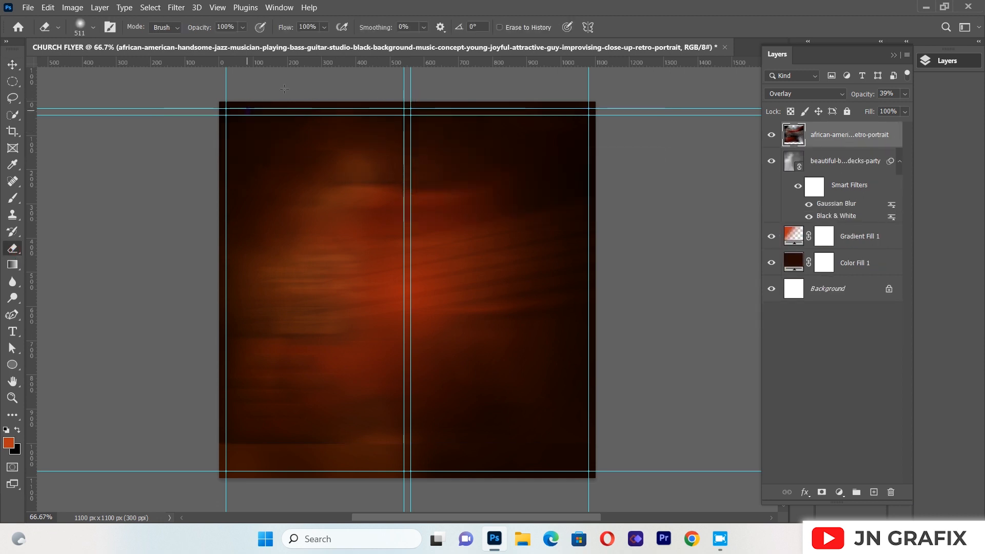
left_click(497, 482)
left_click(463, 485)
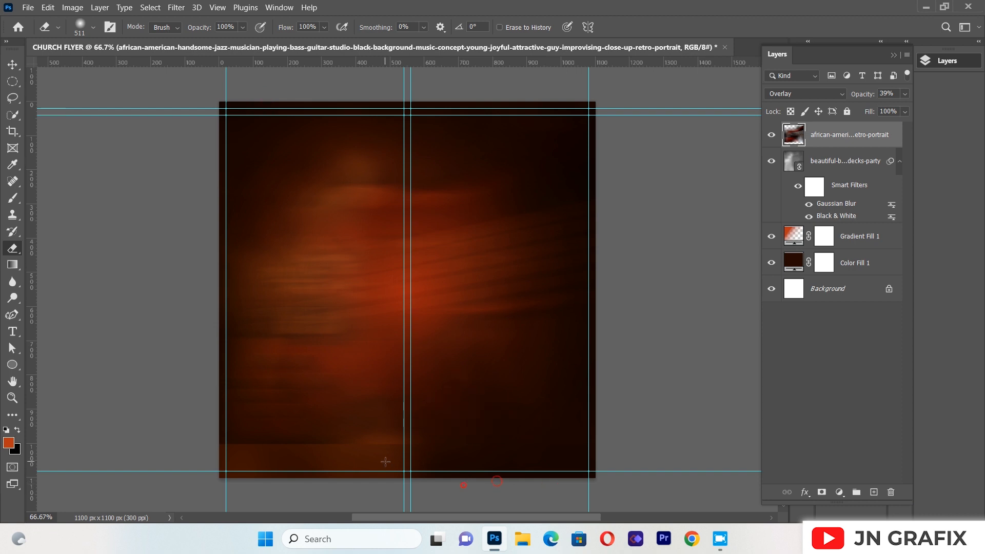
left_click(382, 462)
left_click(355, 481)
left_click(260, 483)
left_click(243, 481)
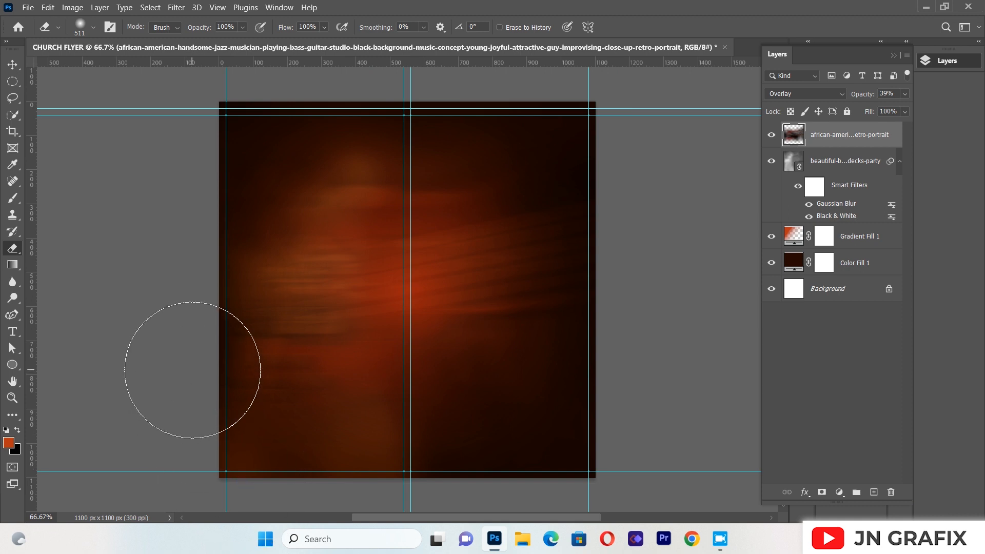
Place the bass guitar photo again as a linked image, scaled to 11.94% in the canvas's upper-left area against the right-hand centre guide
left_click(28, 8)
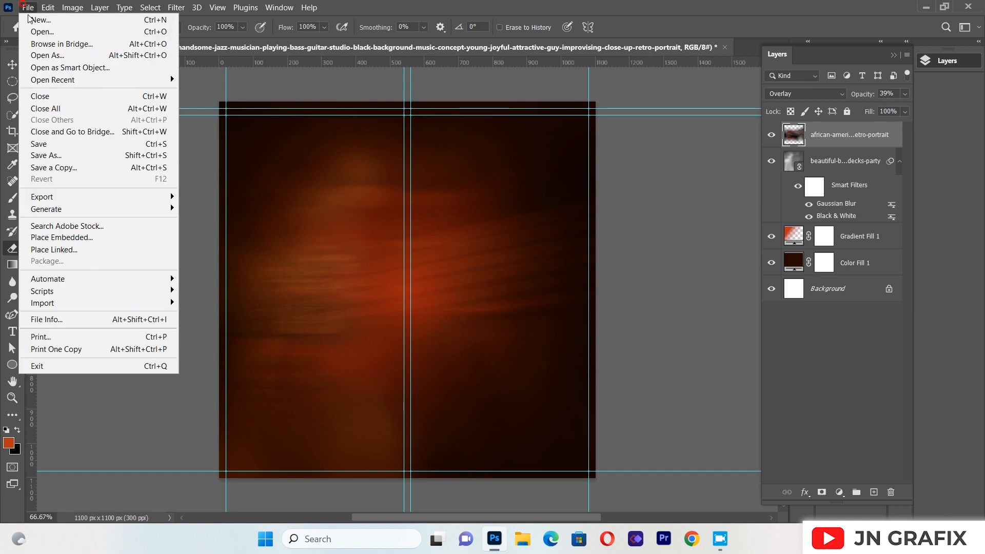
left_click(79, 249)
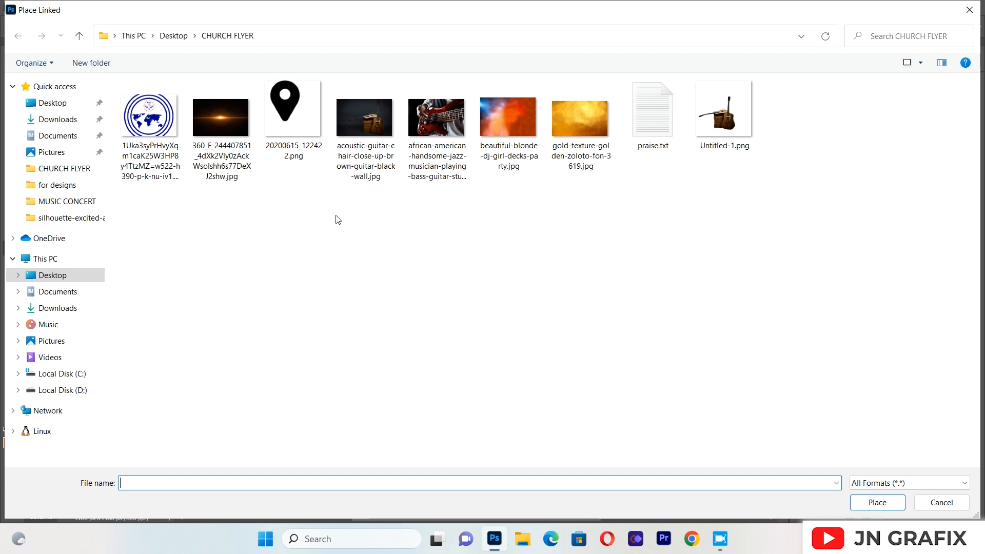
double_click(430, 136)
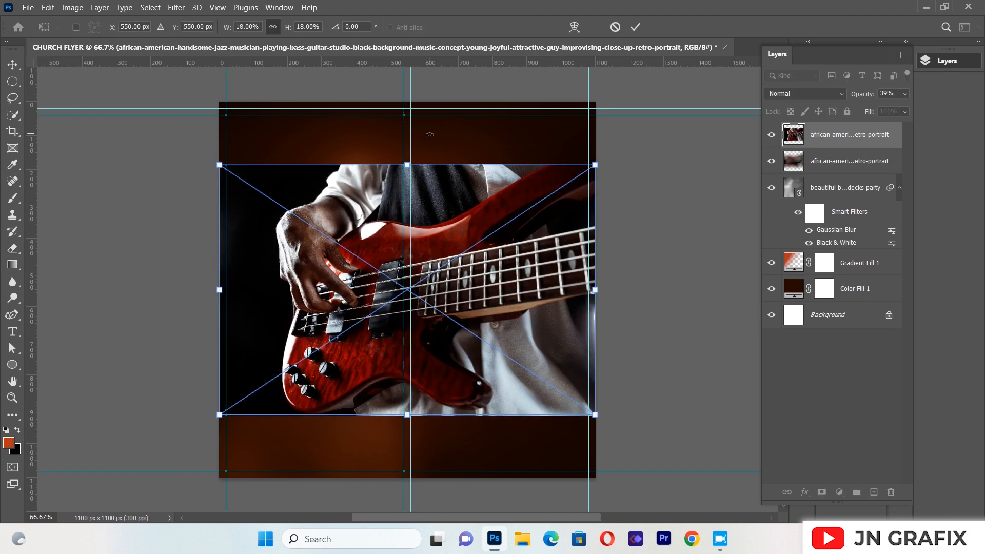
left_click_drag(456, 291, 392, 176)
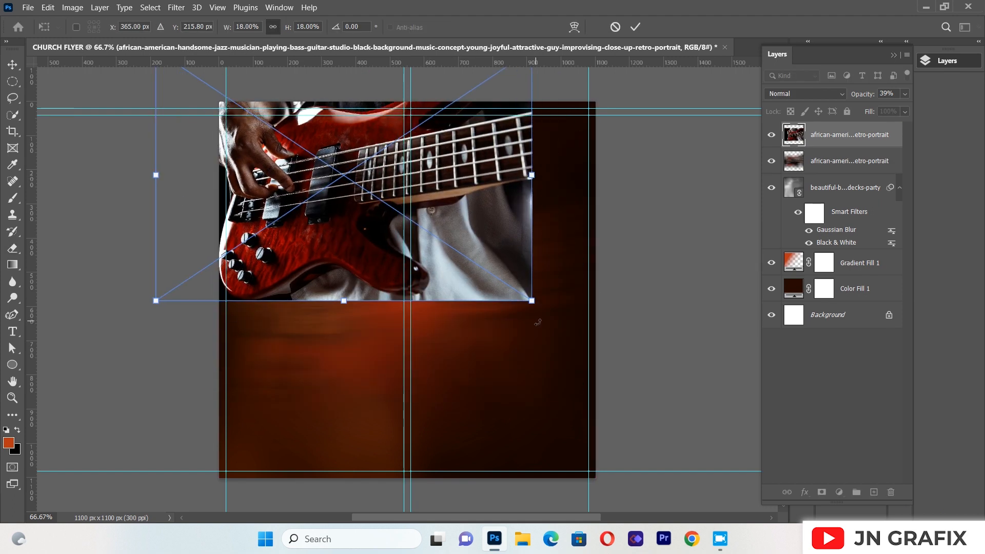
left_click_drag(533, 301, 406, 216)
left_click_drag(312, 142, 319, 187)
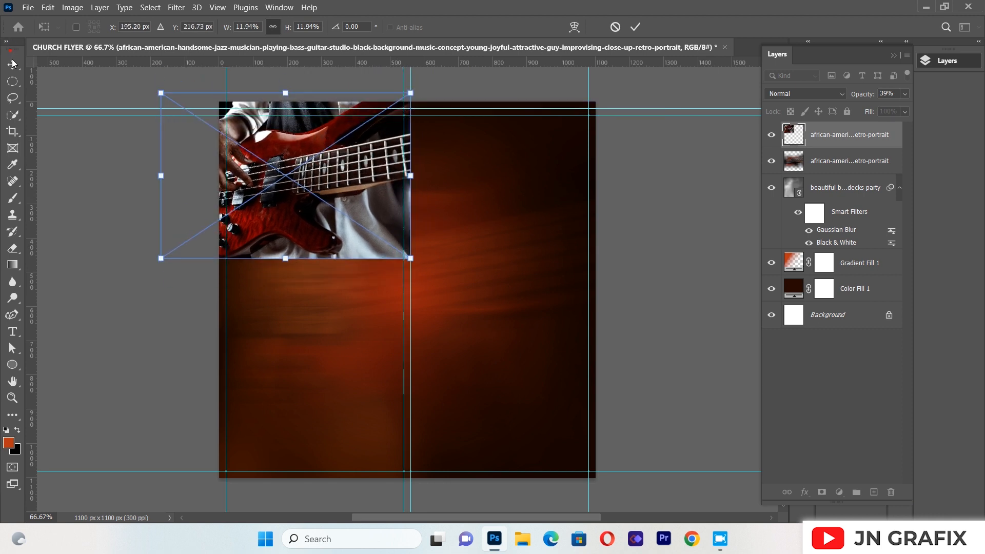
left_click(13, 63)
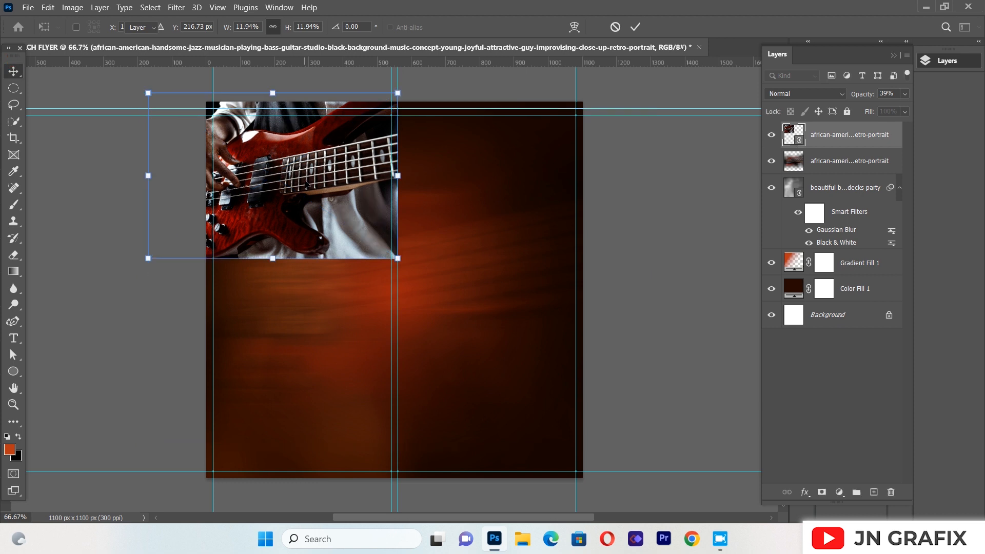
Set the new guitar photo's blend mode to Color Dodge
left_click(804, 96)
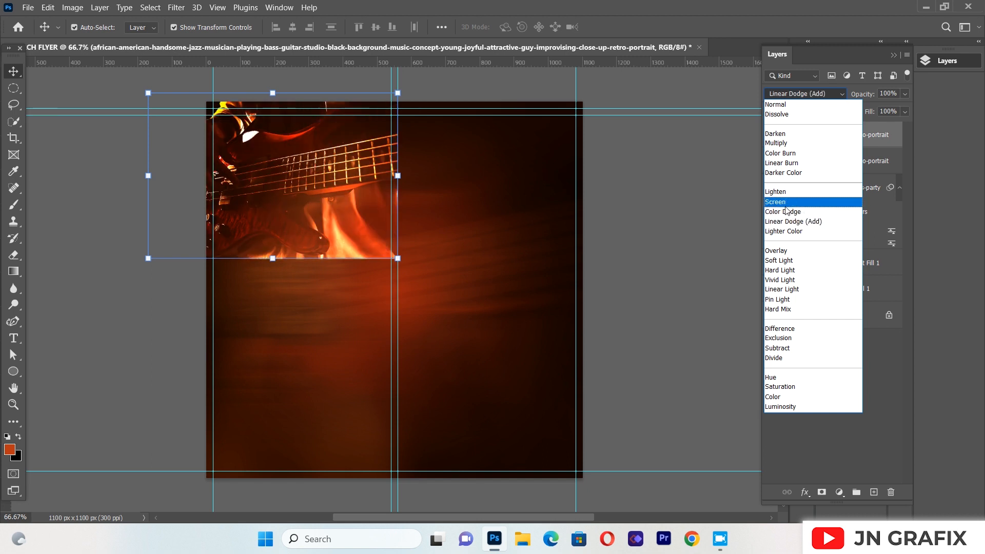
key("Up")
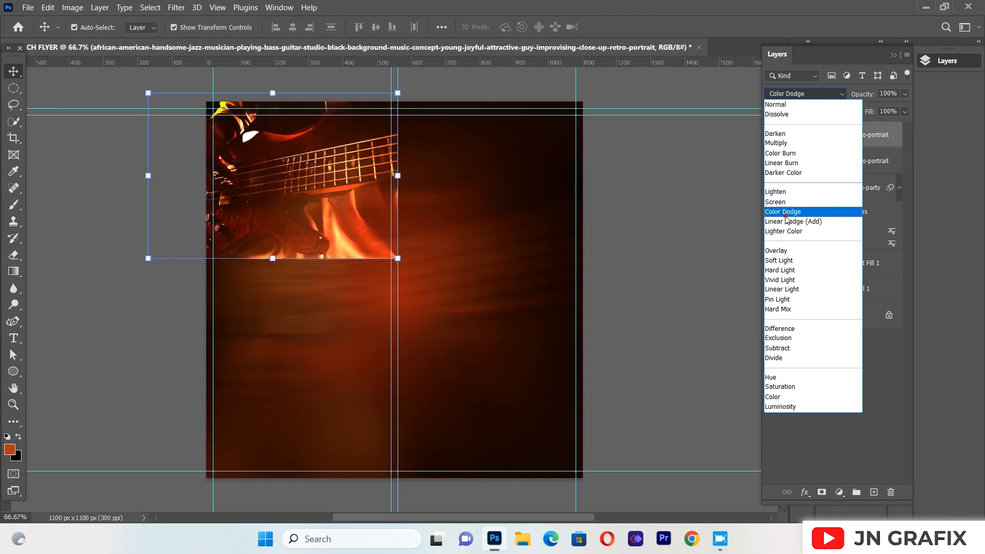
left_click(786, 214)
left_click(352, 138)
left_click(40, 245)
left_click(284, 225)
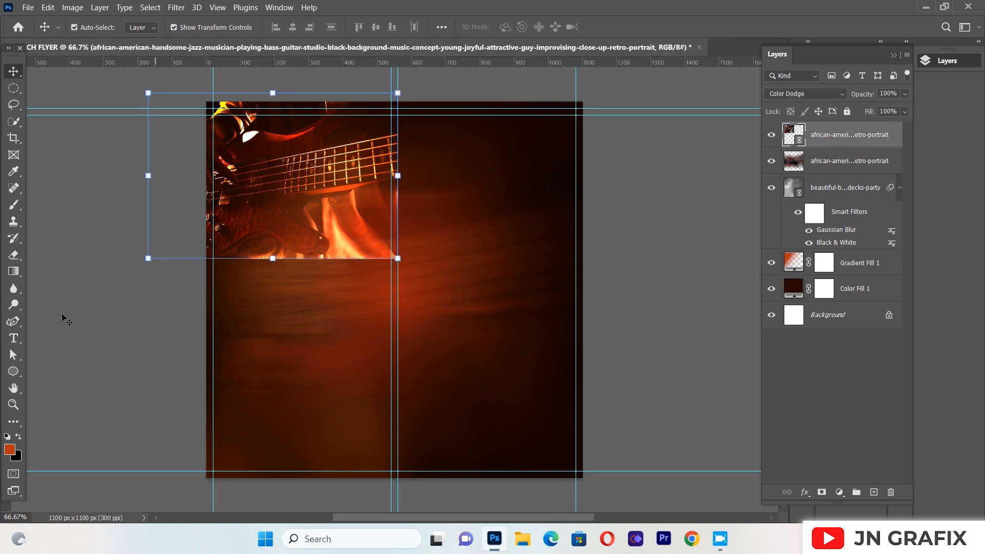
Rasterize the Color Dodge guitar layer and fade its hard bottom and right edges with a soft 306-pixel Eraser
left_click(14, 255)
left_click(282, 249)
left_click(464, 211)
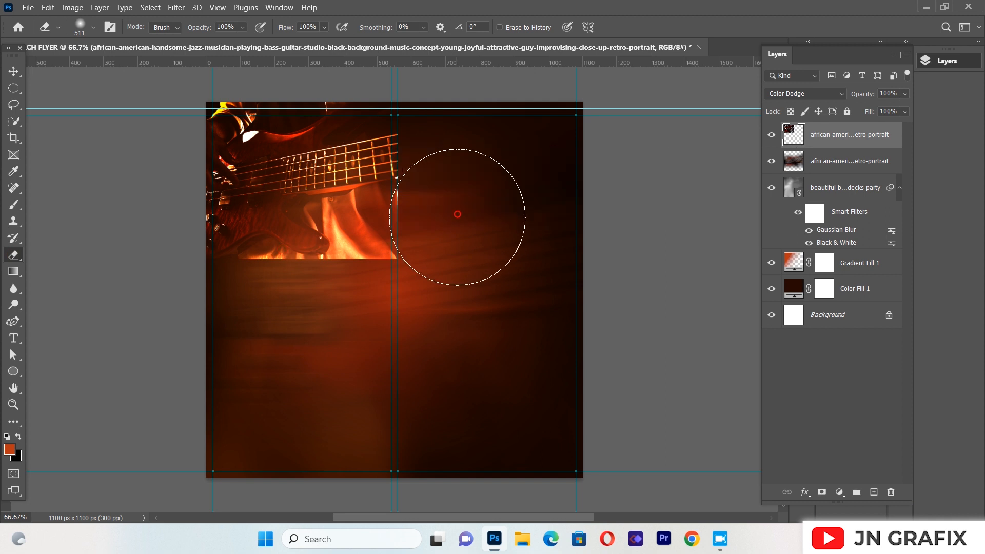
left_click(91, 30)
left_click_drag(147, 65, 141, 65)
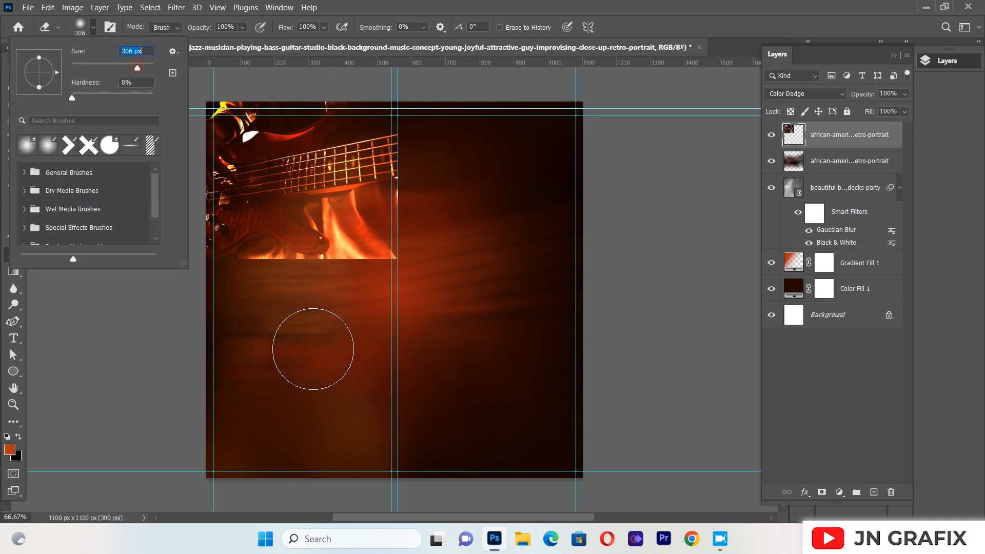
left_click(242, 279)
mouse_move(330, 281)
left_mouse_down()
mouse_move(273, 282)
mouse_move(374, 269)
mouse_move(414, 206)
mouse_move(432, 113)
left_mouse_up()
mouse_move(431, 114)
left_mouse_down()
mouse_move(401, 195)
mouse_move(331, 256)
mouse_move(263, 343)
mouse_move(294, 384)
left_mouse_up()
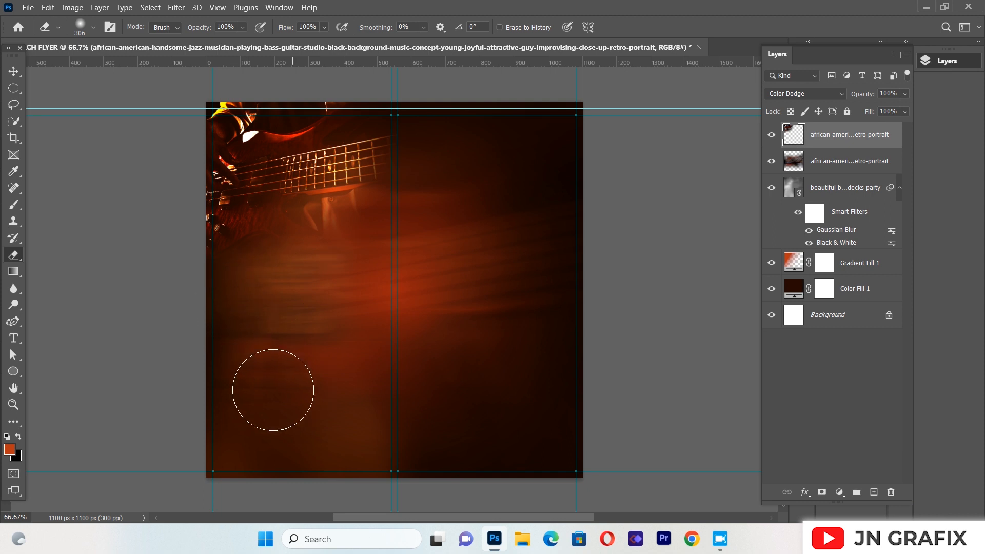
Nudge the erased Color Dodge guitar layer slightly up and to the left in the canvas's upper-left corner
left_click(13, 72)
left_click(320, 359)
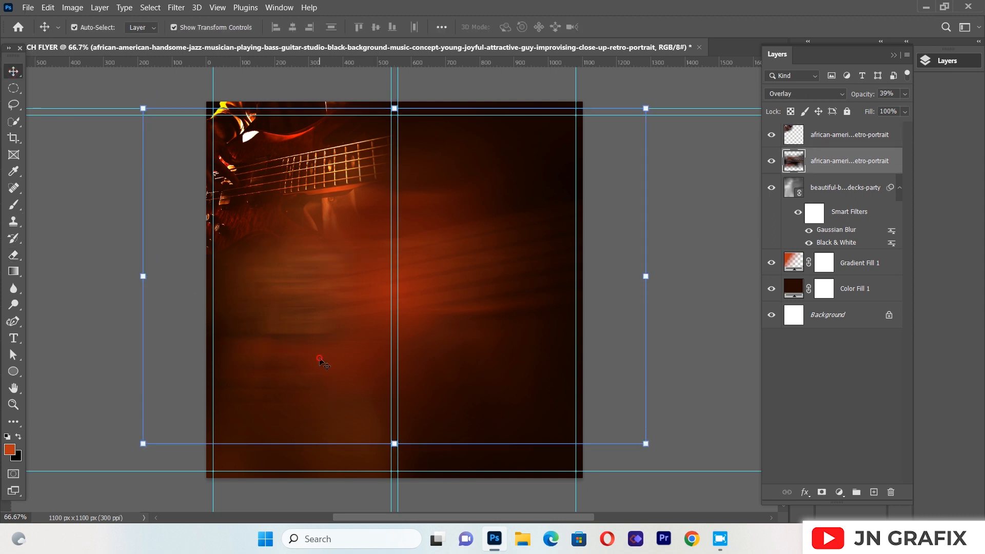
left_click(320, 179)
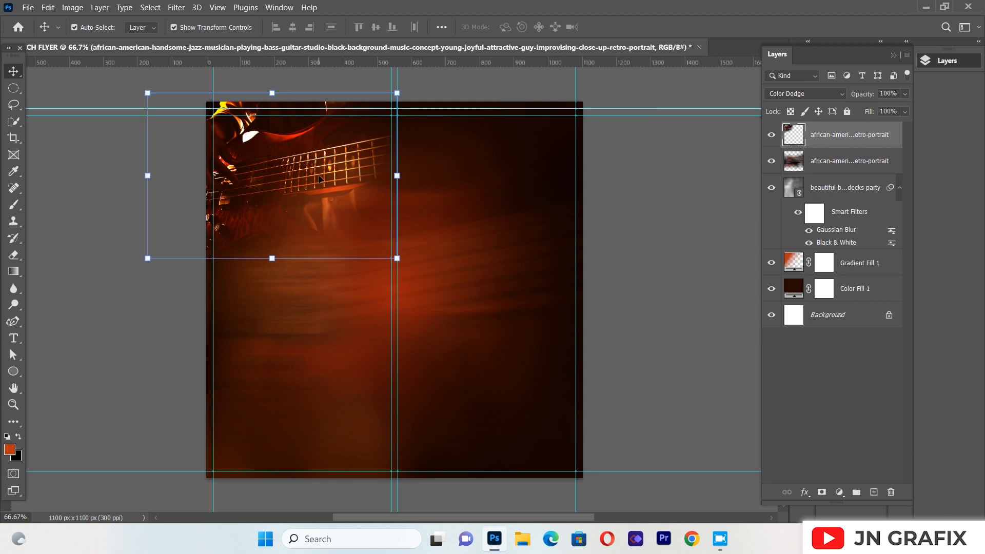
key("Left")
key("Left")
key("Left")
key("Left")
key("Left")
key("Left")
key("Left")
key("Left")
key("Left")
key("Left")
key("Left")
key("Left")
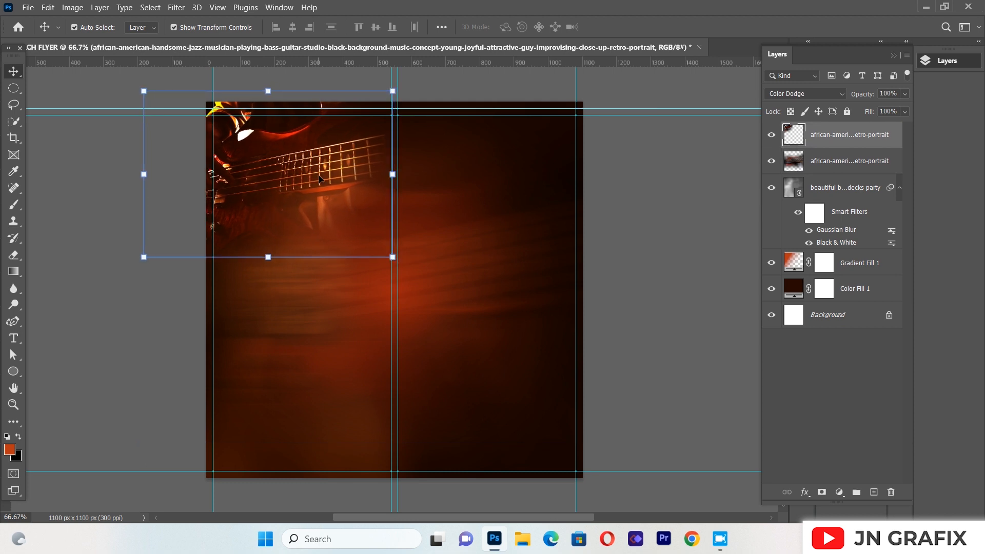
left_click(80, 147)
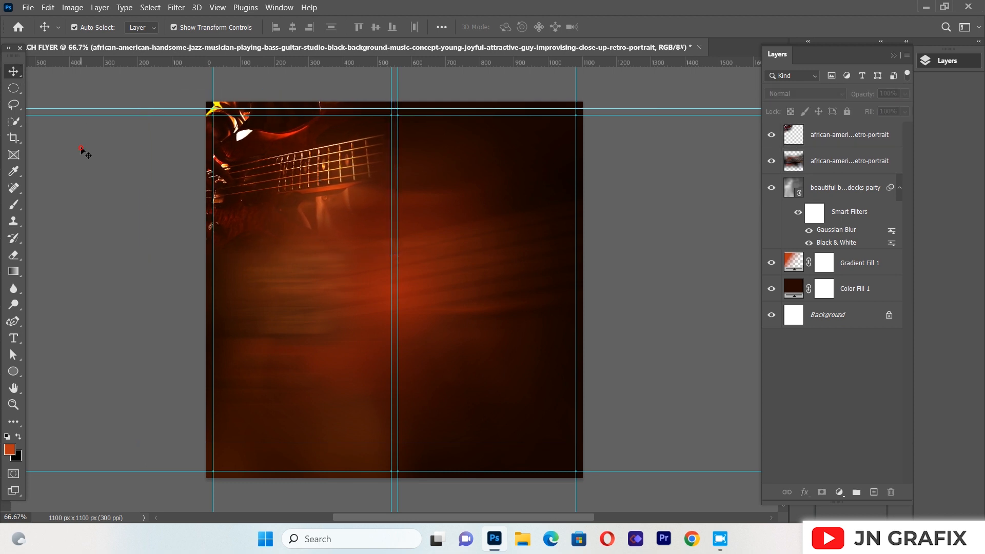
Place Untitled-1.png as a linked image, scale it to 94.86%, and shift it towards the canvas's lower-right area
left_click(26, 7)
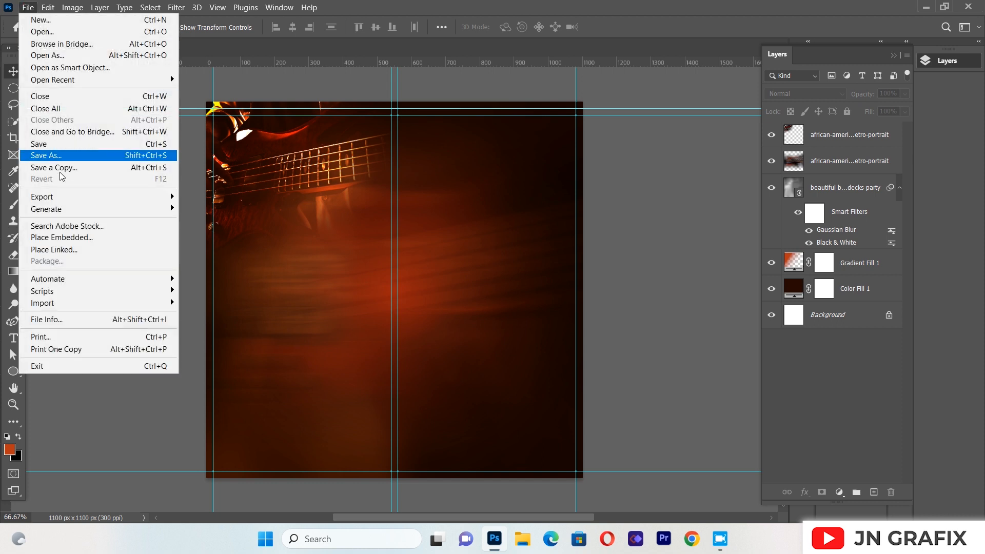
left_click(55, 250)
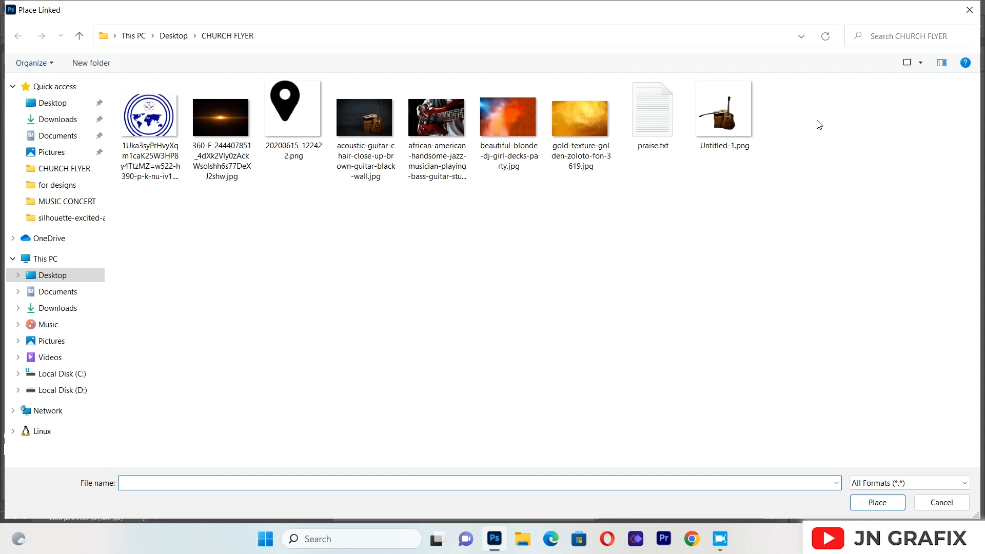
left_click(719, 138)
double_click(720, 138)
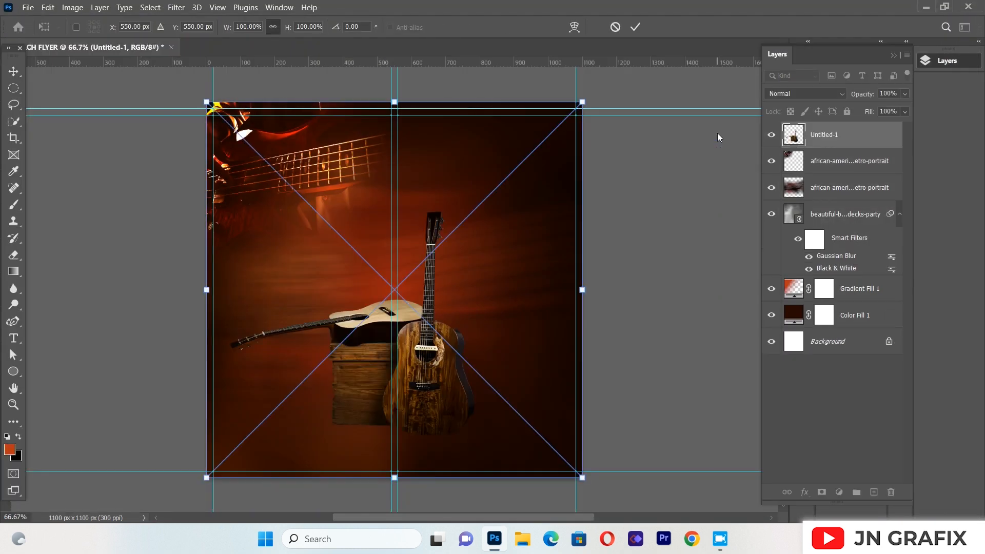
left_click_drag(435, 279, 489, 322)
left_click_drag(447, 144, 447, 224)
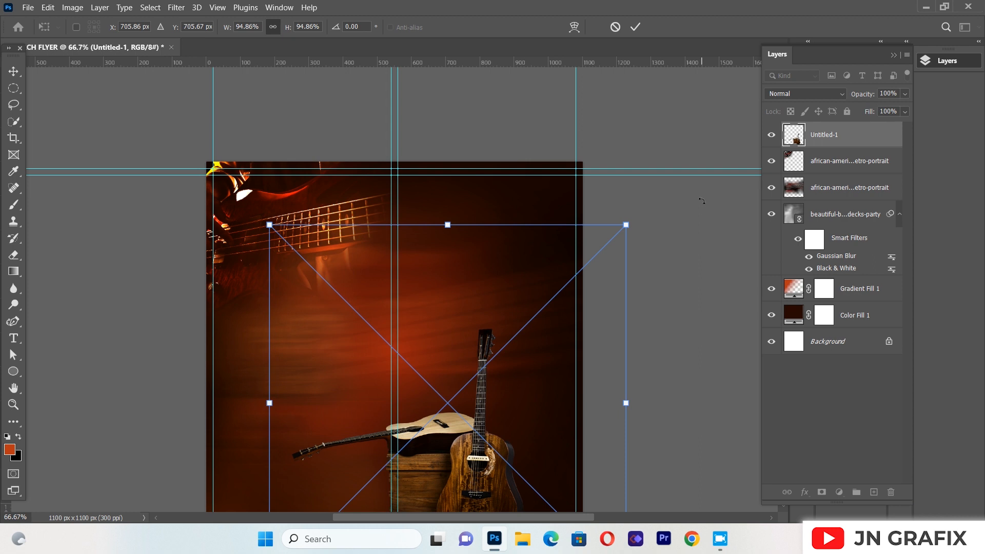
scroll(702, 200, "down", 5)
scroll(702, 200, "down", 1)
left_click_drag(451, 391, 464, 401)
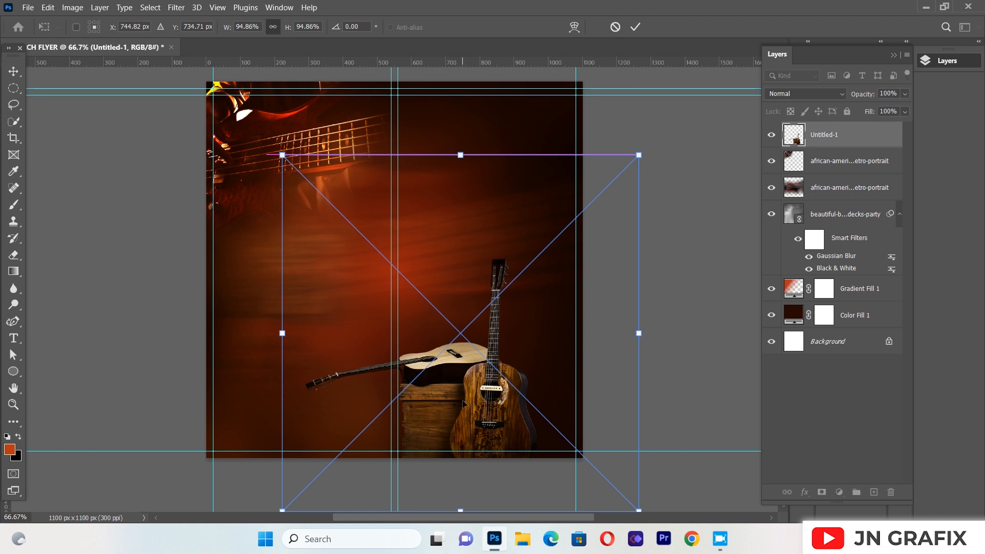
Enlarge the acoustic guitars image to 159.23% and position it across the canvas's lower part, with the upright guitar right of centre
left_click_drag(460, 155, 460, 130)
left_click_drag(496, 396, 491, 459)
left_click_drag(458, 190, 458, 100)
mouse_move(494, 538)
left_click(495, 435)
left_click_drag(487, 379, 489, 321)
left_click_drag(511, 392, 486, 422)
left_click_drag(668, 307, 790, 294)
left_click_drag(500, 388, 425, 318)
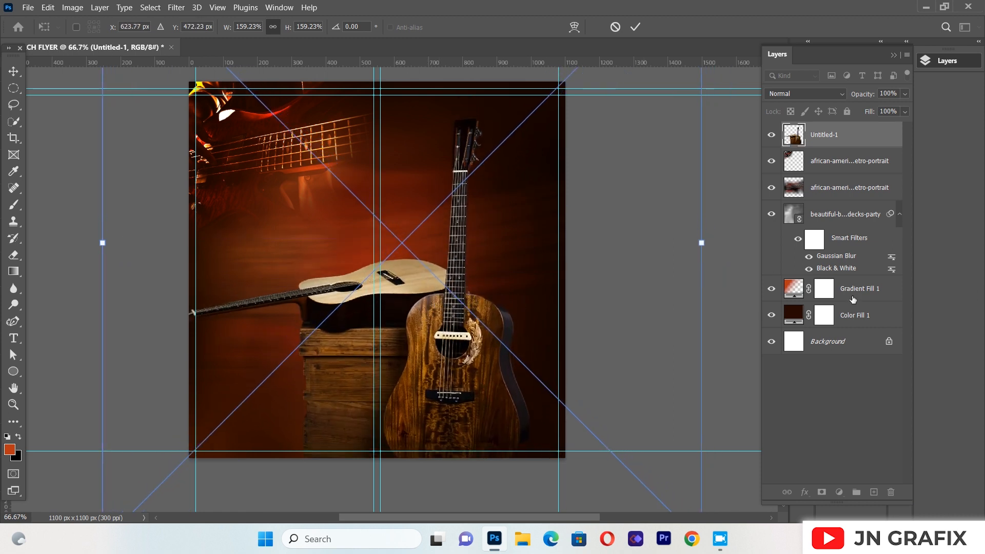
mouse_move(430, 378)
left_mouse_down()
mouse_move(443, 374)
mouse_move(436, 381)
left_mouse_up()
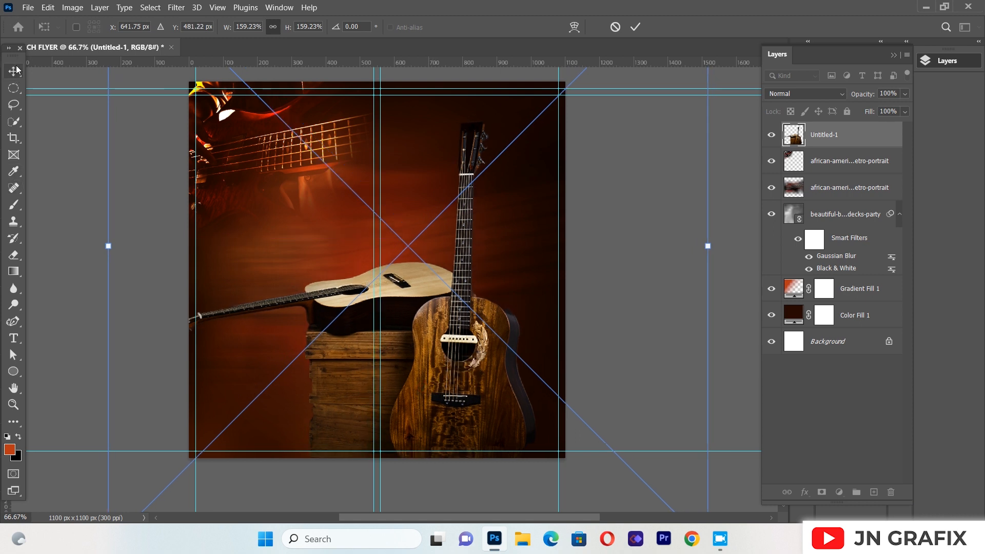
key("Return")
left_click(97, 256)
left_click_drag(447, 369, 455, 366)
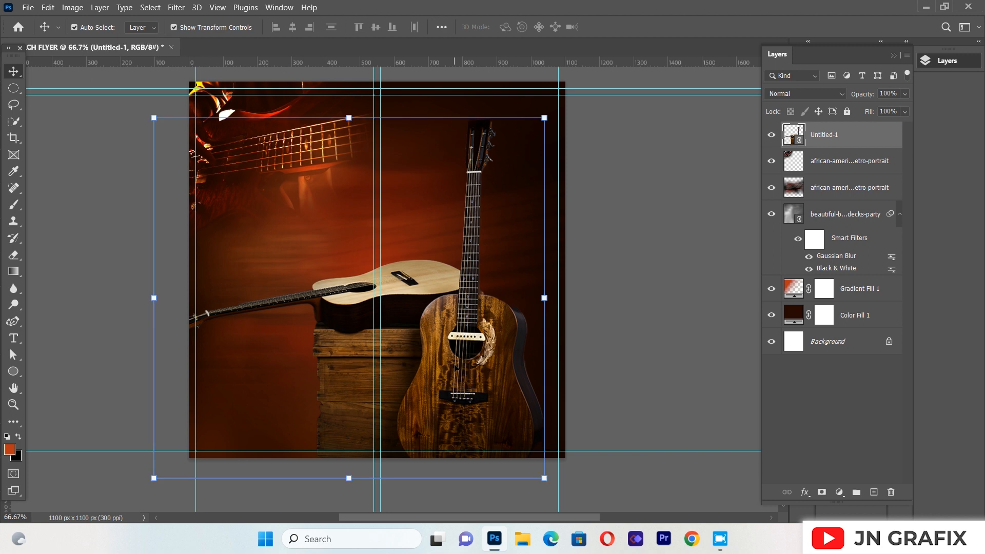
Set the foreground colour to the very dark brown 270902
left_click(11, 450)
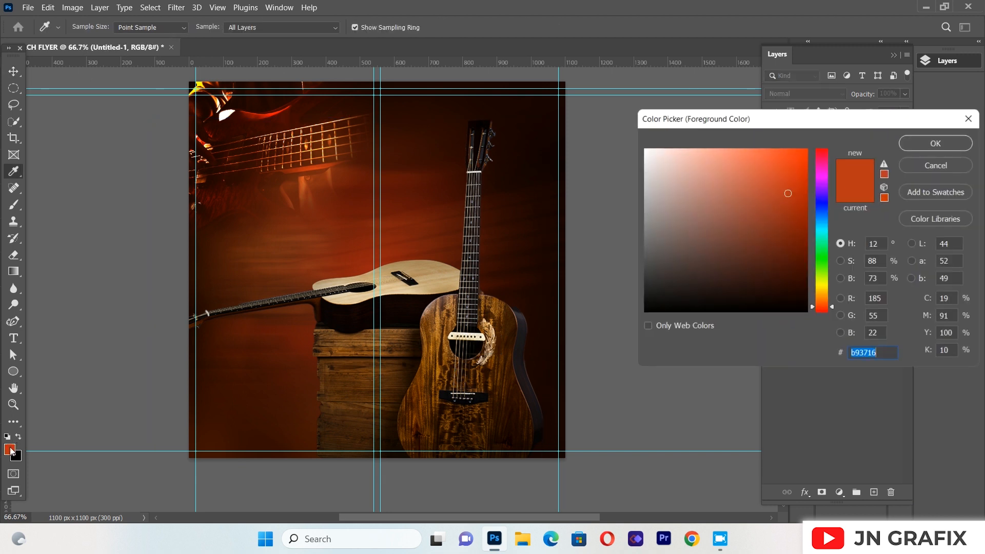
left_click(800, 297)
left_click(802, 294)
left_click(801, 286)
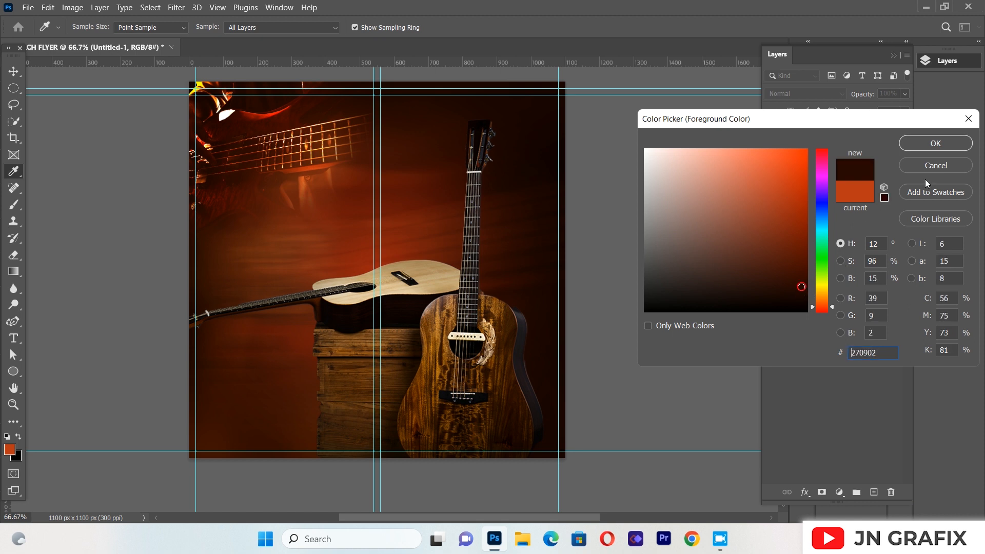
left_click(932, 144)
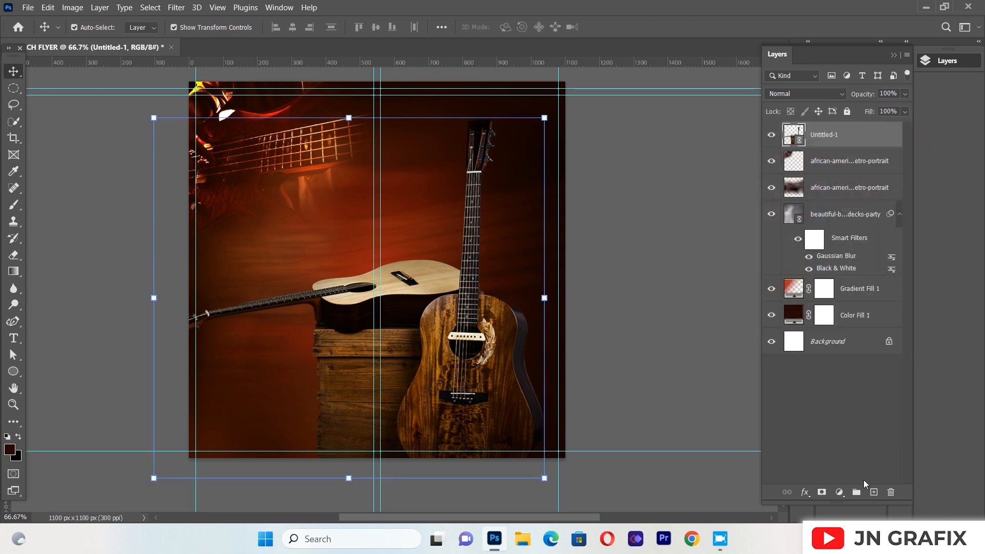
Add a linear foreground-to-transparent gradient fill layer above the acoustic guitars, at a 90° angle and 100% scale
left_click(838, 492)
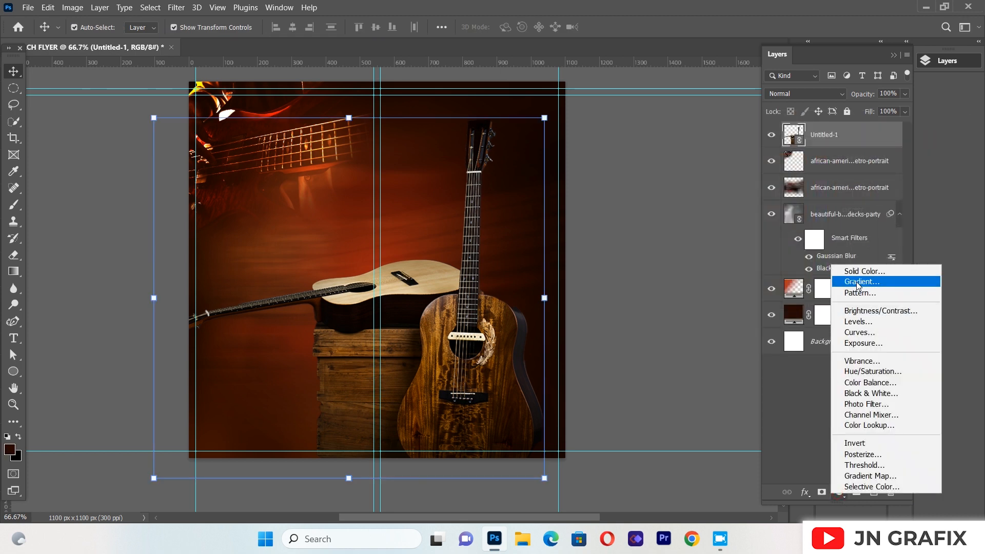
left_click(858, 282)
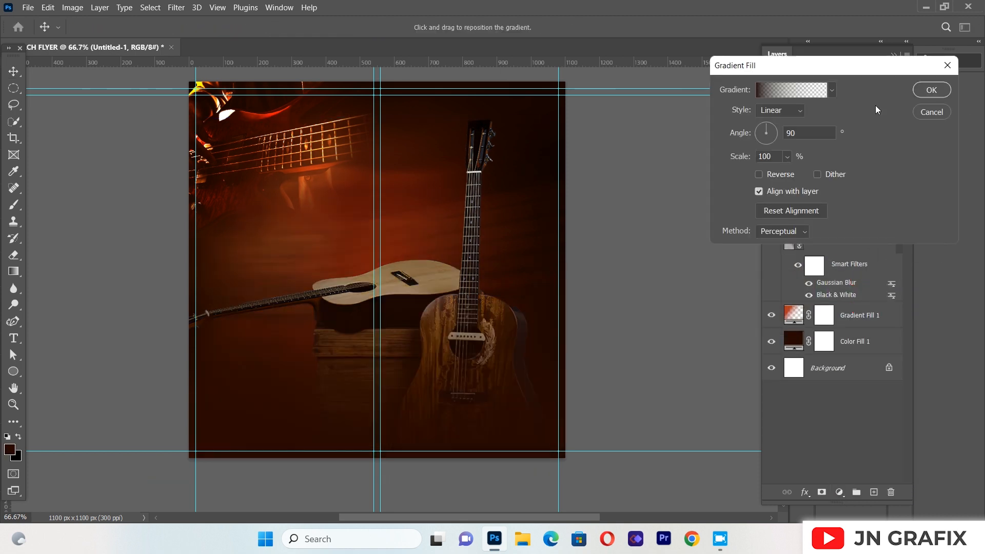
left_click(930, 91)
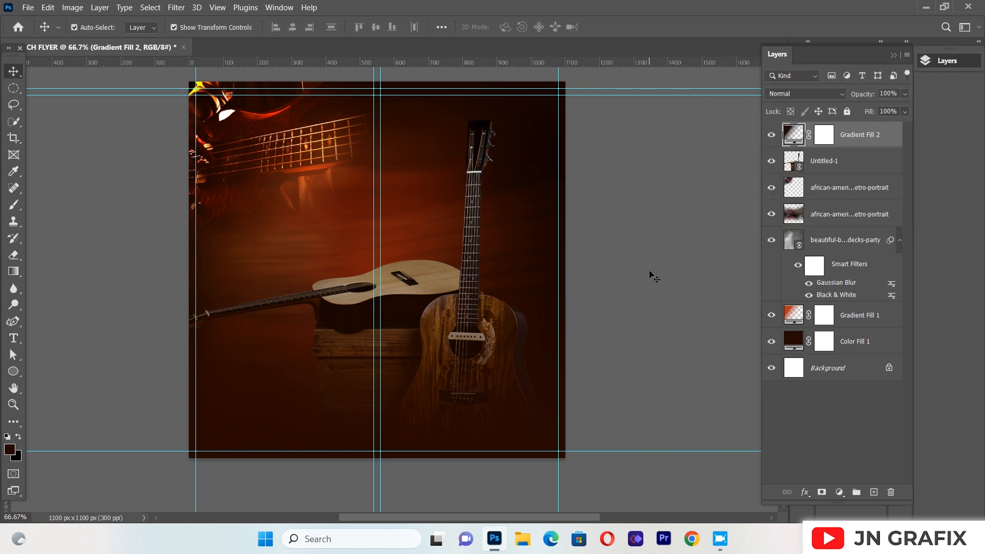
left_click(130, 259)
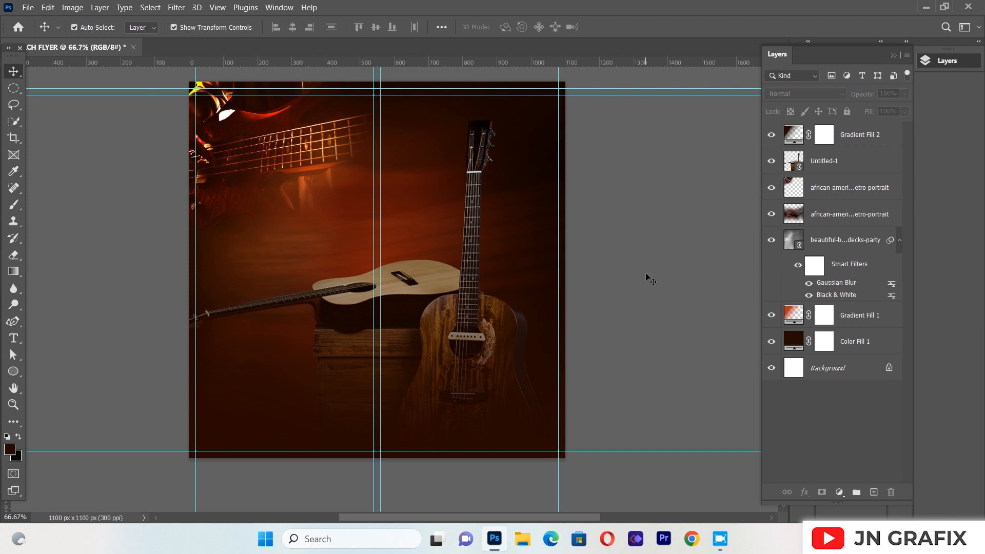
Create a large horizontal text box over the middle of the canvas and enter "Pentecostal" in Better Saturday, 24 pt
left_click(11, 340)
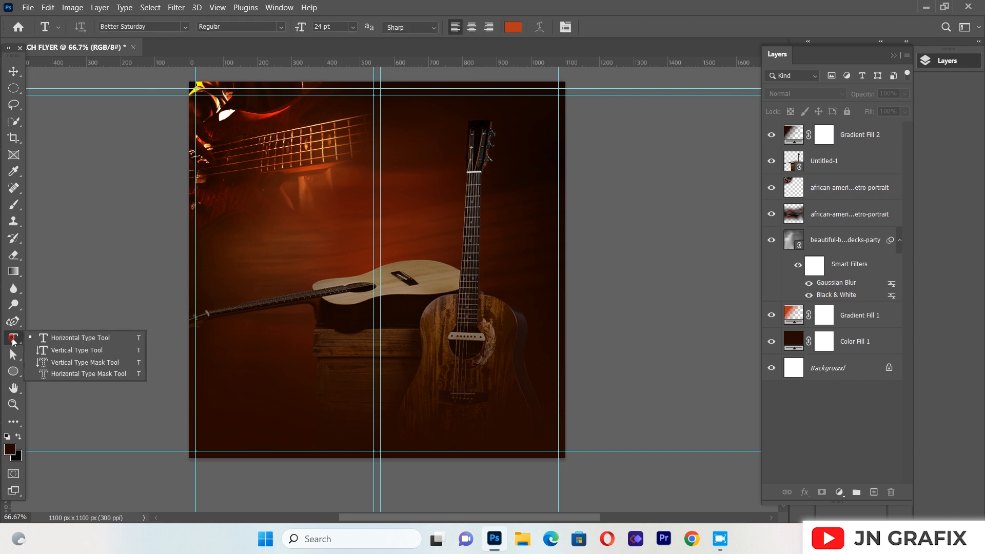
left_click(77, 337)
left_click_drag(251, 191, 534, 421)
key("BackSpace")
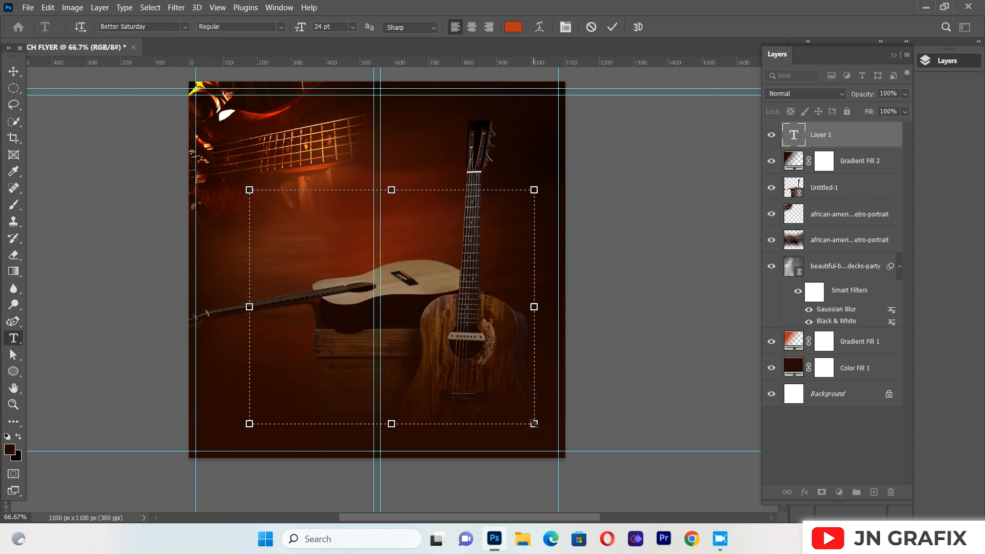
type("P")
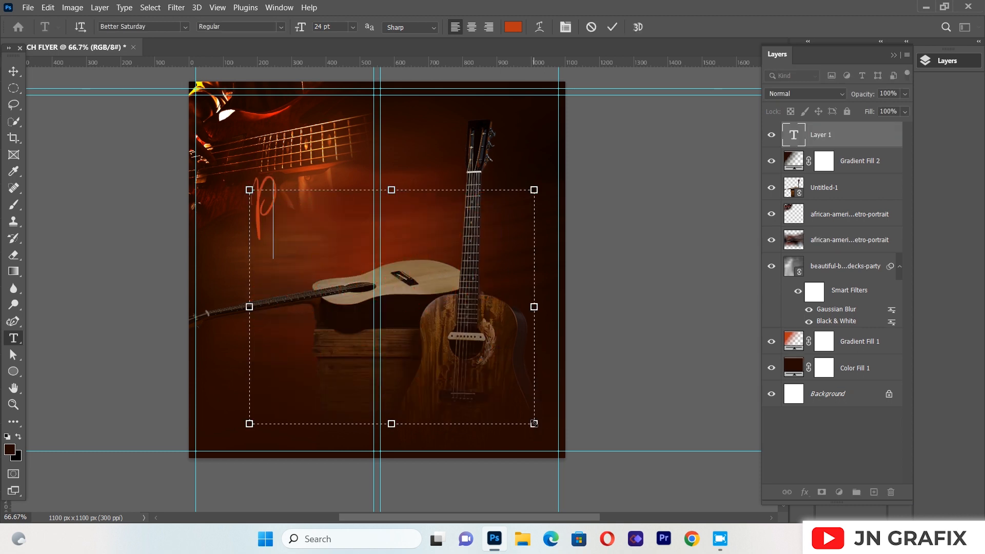
type("erfe")
type("cos")
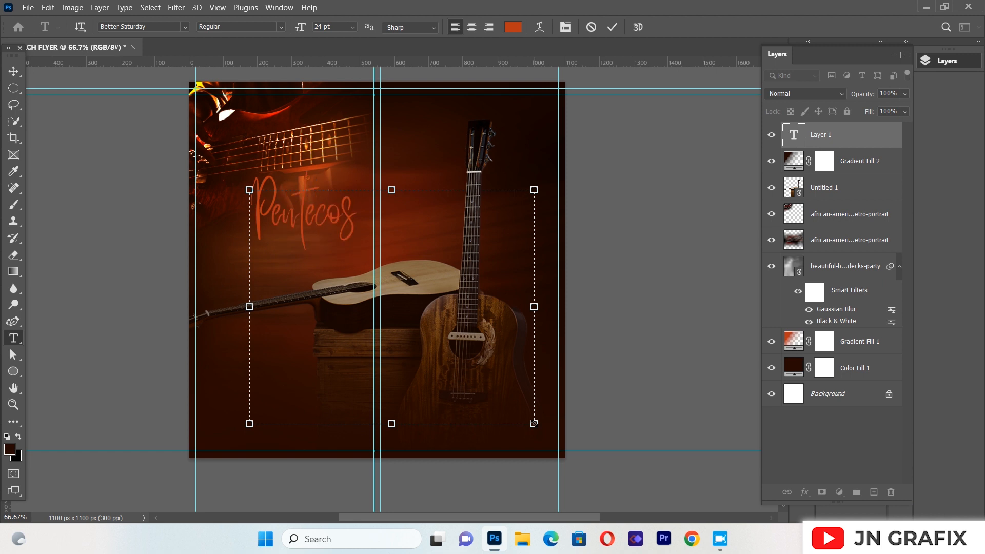
type("tal")
Change the colour of the whole "Pentecostal" text to white (ffffff)
key("ctrl+a")
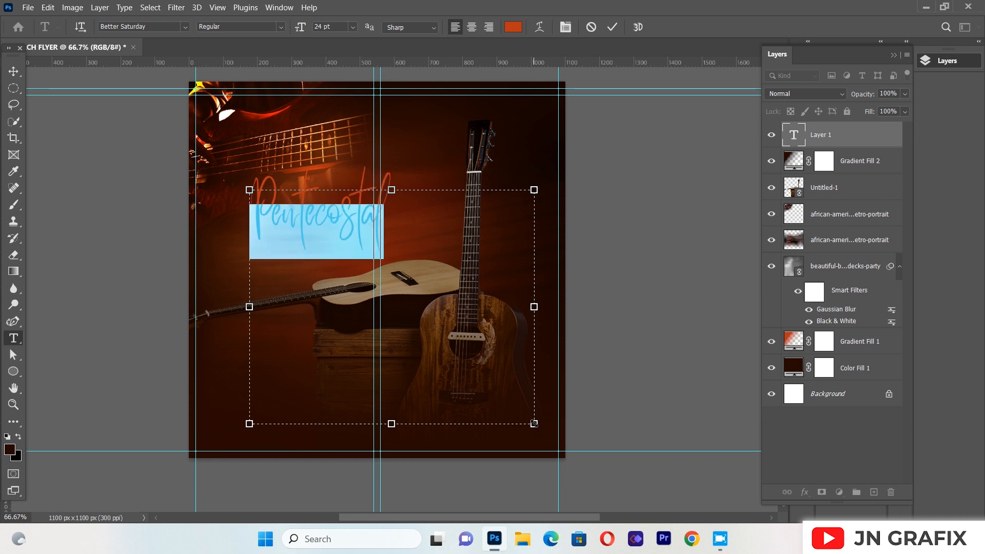
left_click(513, 26)
left_click(648, 155)
left_click(644, 147)
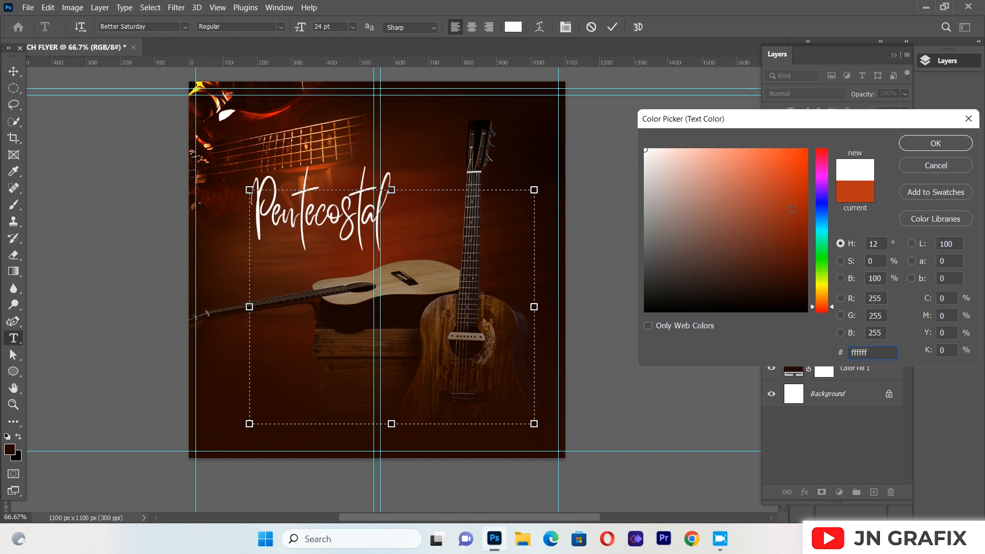
left_click(919, 141)
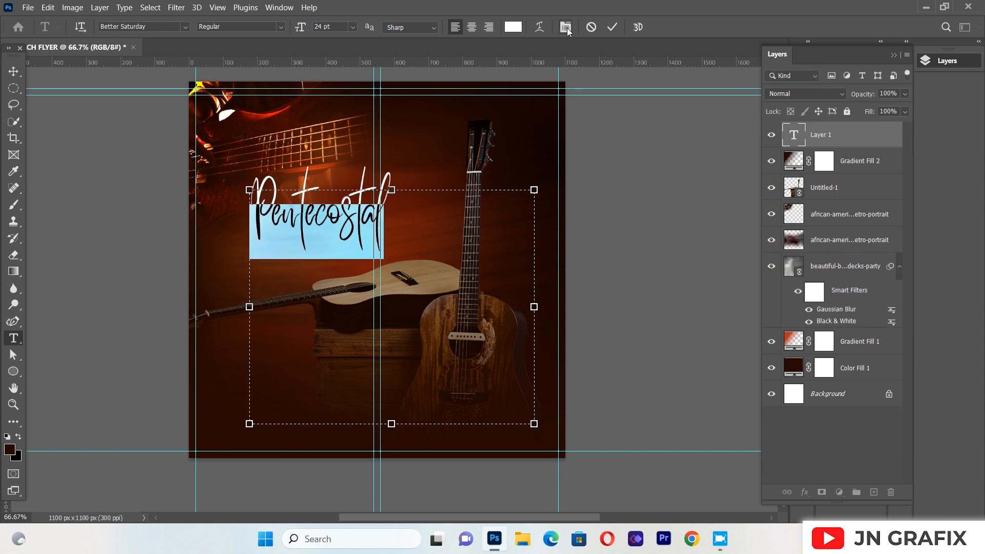
Set the "Pentecostal" text's font size to 25.9 pt
left_click(566, 27)
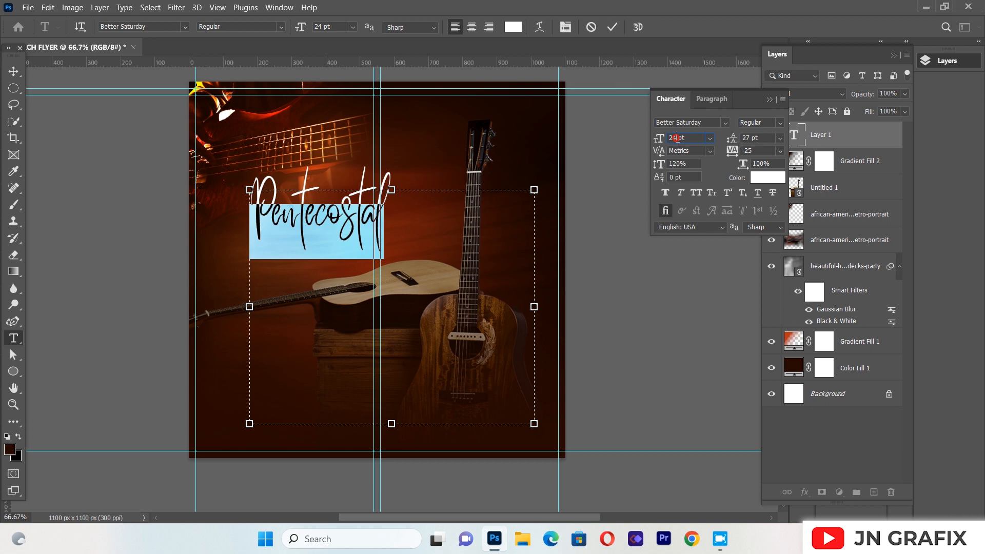
key("BackSpace")
type("5.9")
left_click(682, 164)
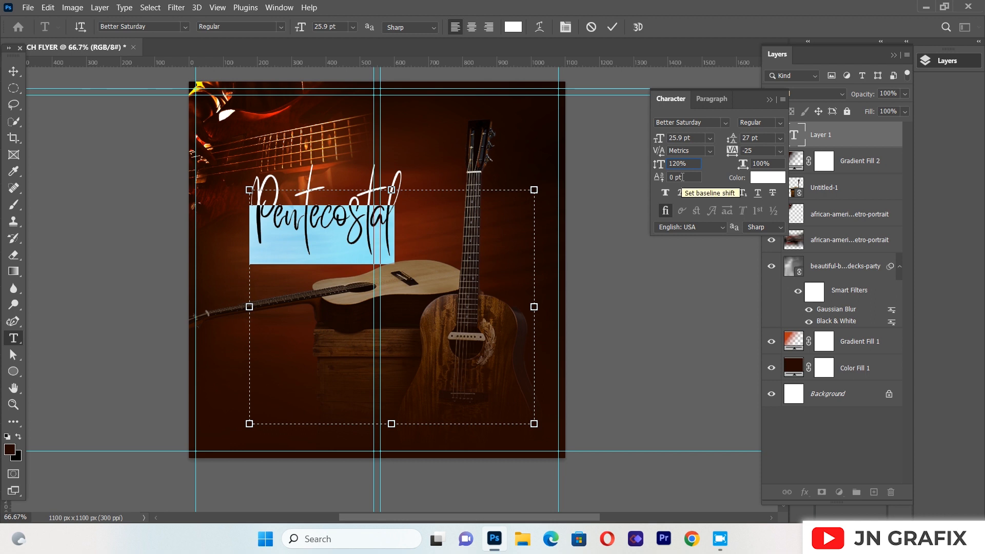
left_click(770, 98)
Move the "Pentecostal" text to the canvas's horizontal centre, just above the lying acoustic guitar
left_click(13, 72)
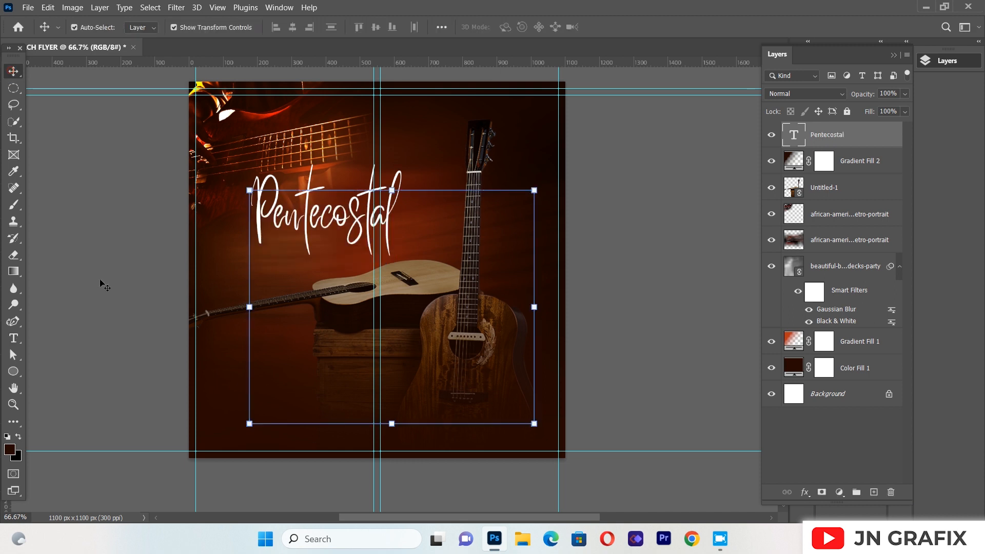
left_click_drag(298, 223, 347, 228)
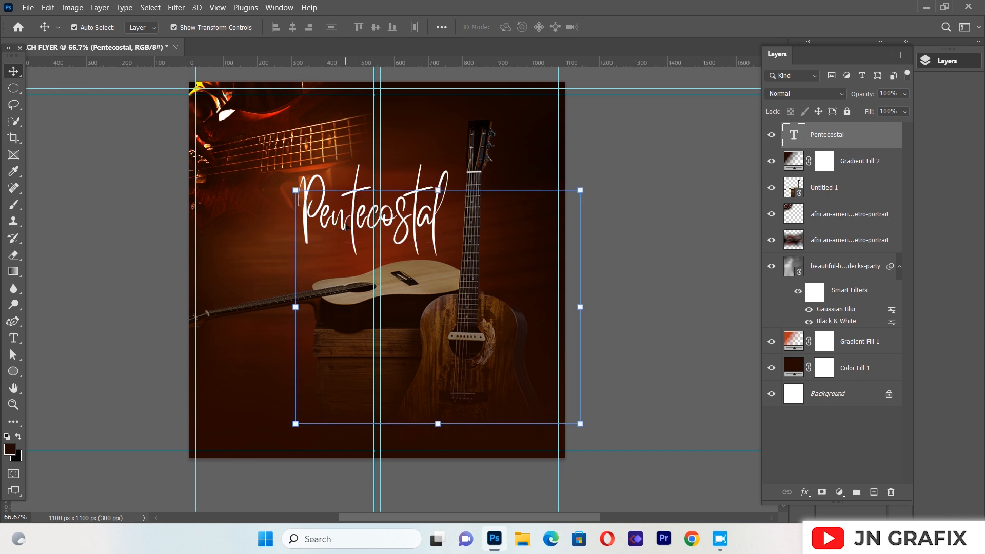
left_click(146, 223)
left_click(328, 215)
left_click(65, 217)
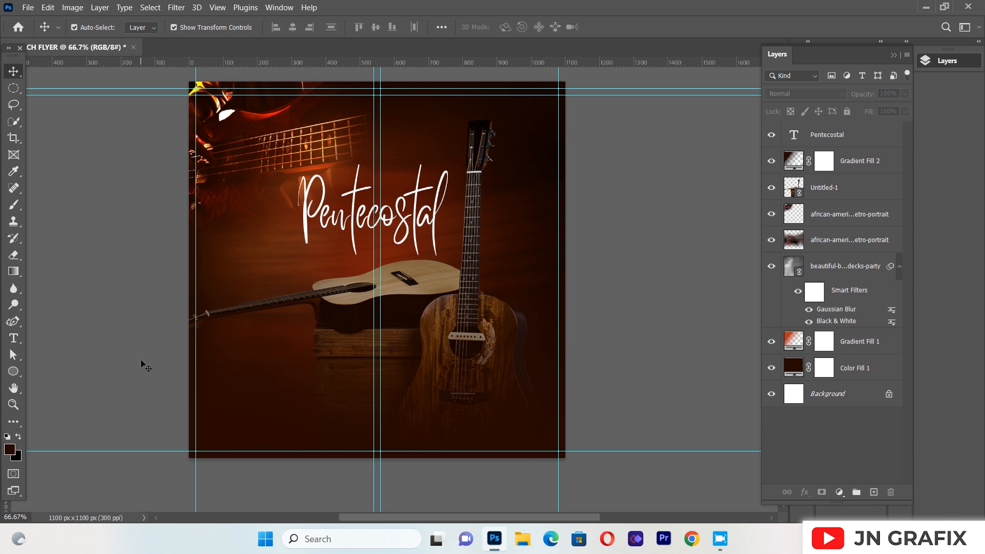
Create a large text box over the lower half of the canvas, across the guitars, and enter "GRATITUDE"
left_click(14, 338)
left_click_drag(234, 272, 552, 424)
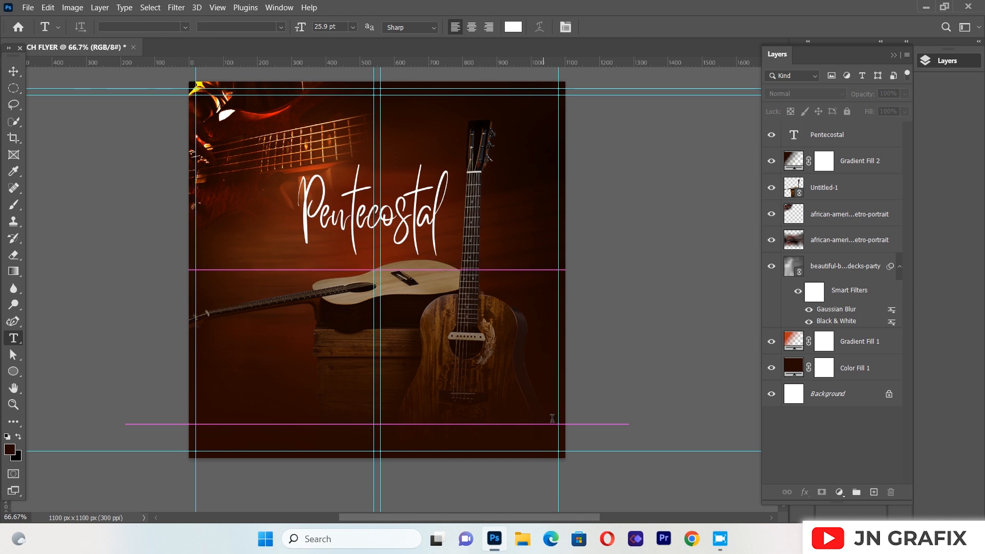
key("BackSpace")
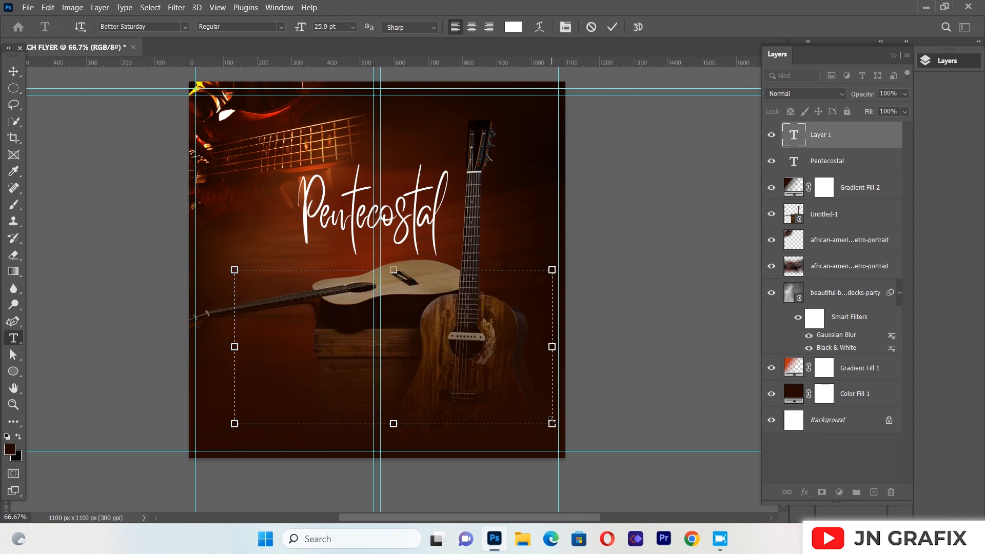
type("G")
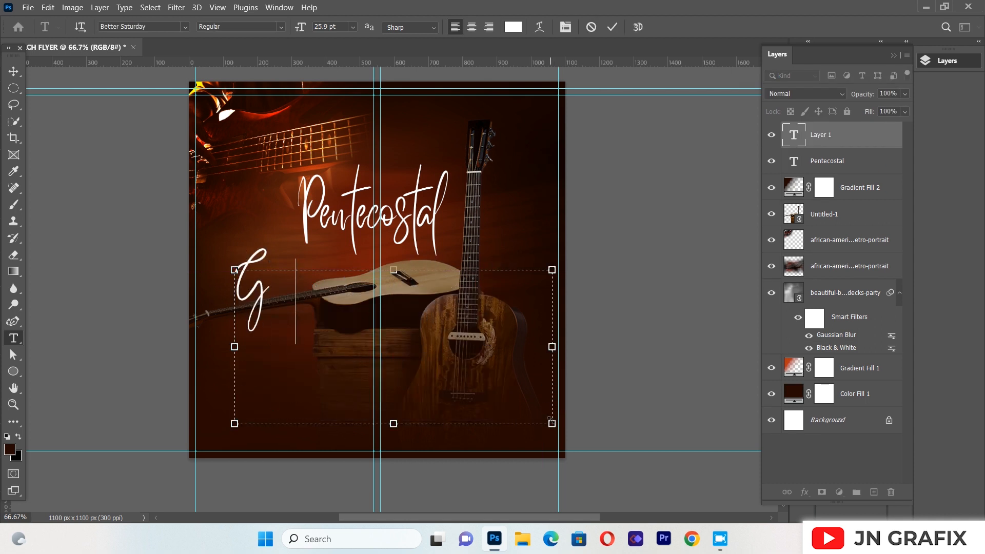
type("RAFIT")
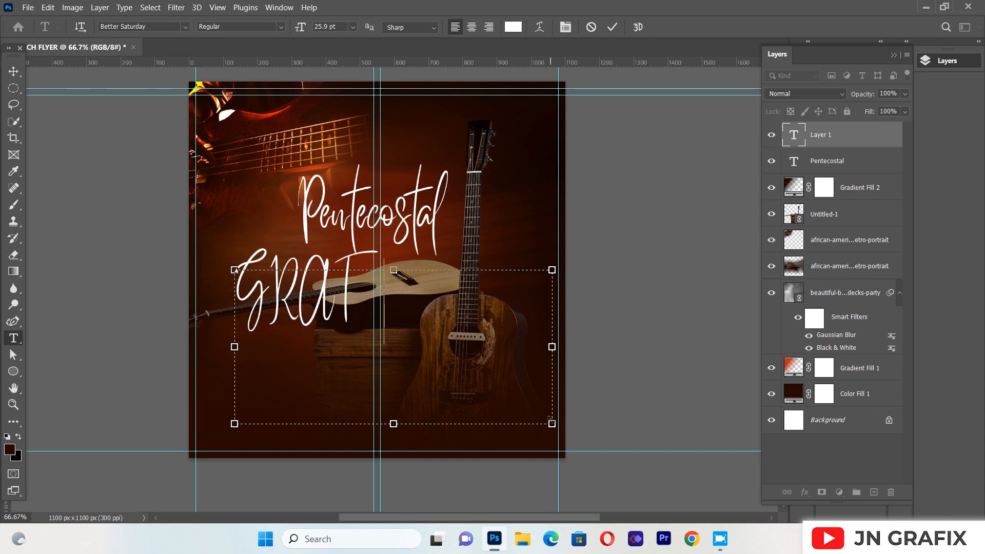
type("UDE")
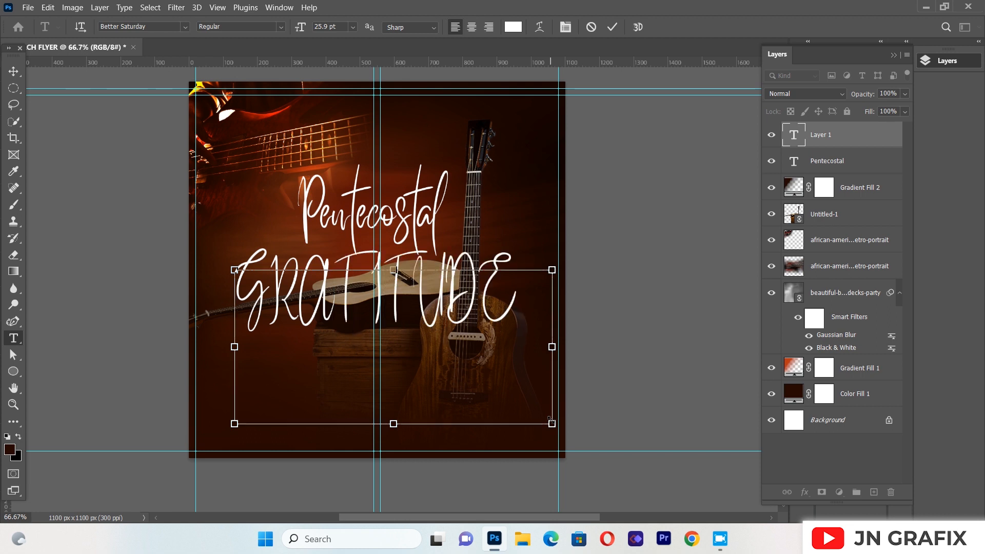
Change the whole "GRATITUDE" text's font to Roboto in the Black style
key("ctrl+a")
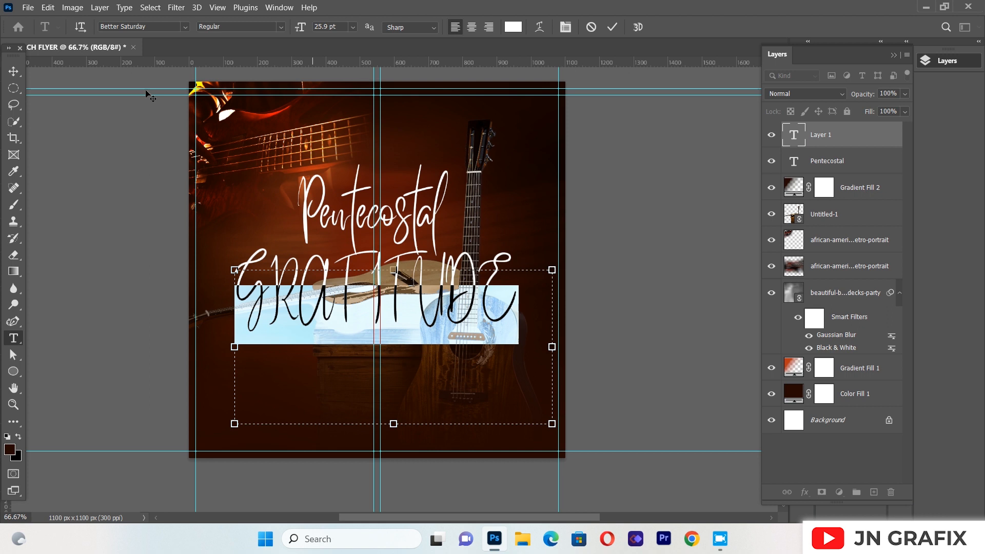
left_click(186, 27)
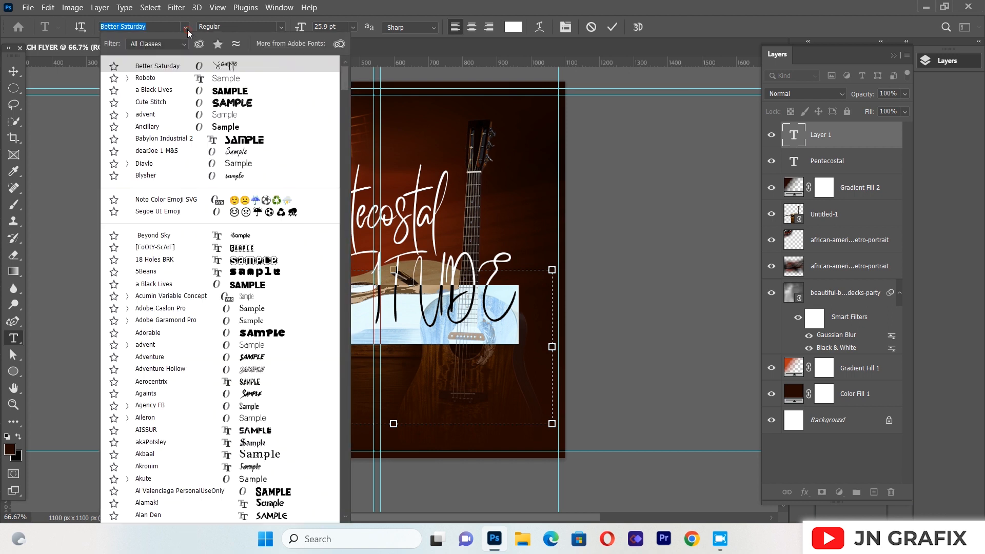
left_click(164, 78)
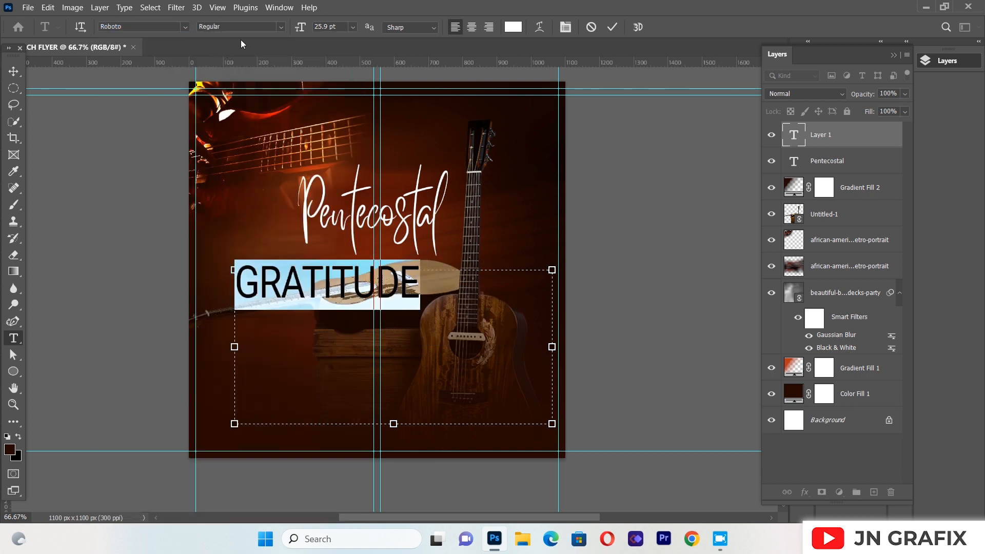
left_click(281, 30)
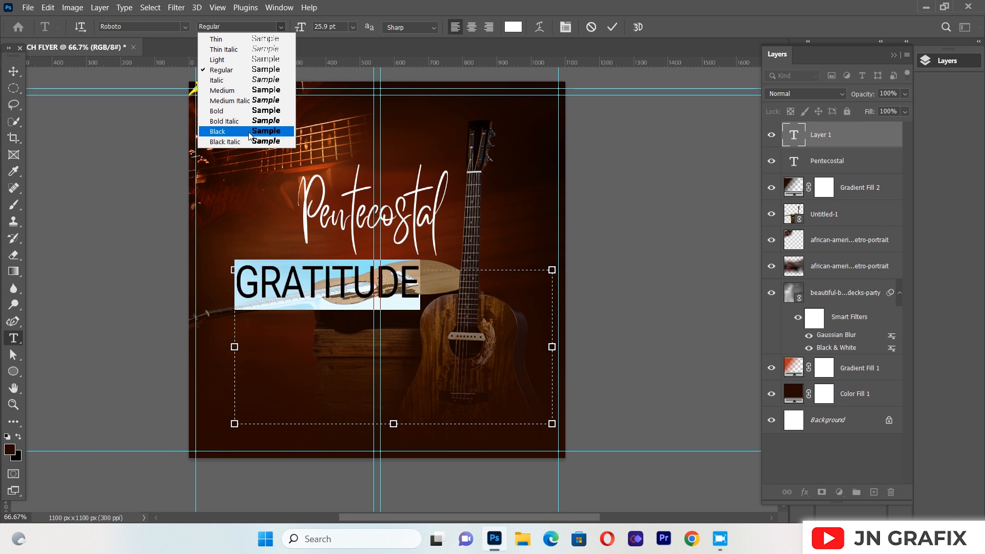
left_click(250, 133)
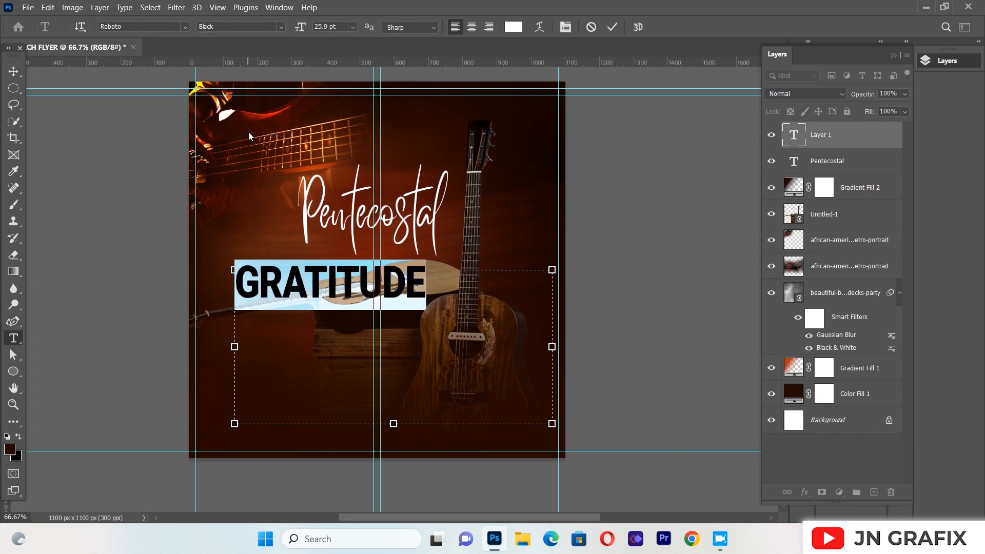
Set the "GRATITUDE" text's tracking to -50 and its vertical scale to 150%
left_click_drag(13, 55, 4, 90)
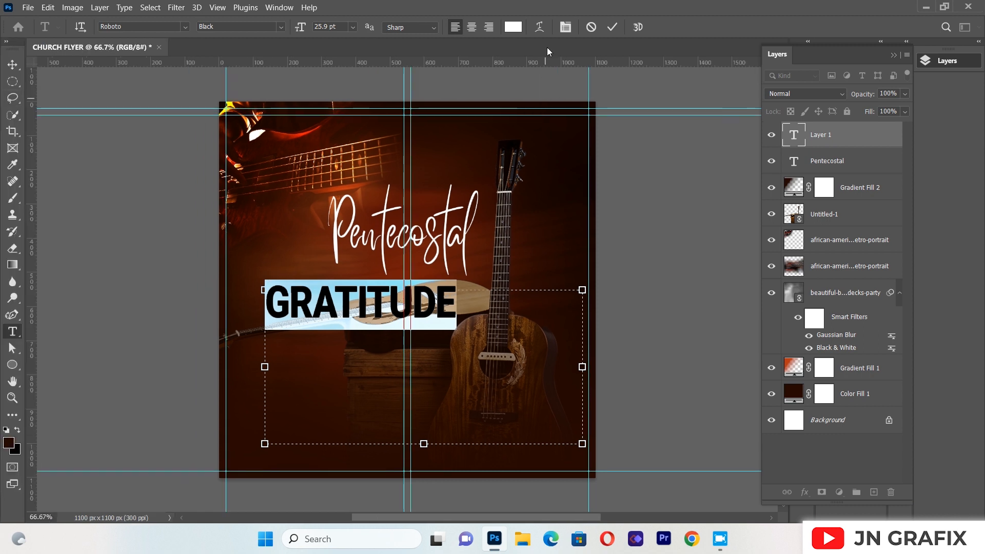
left_click(567, 27)
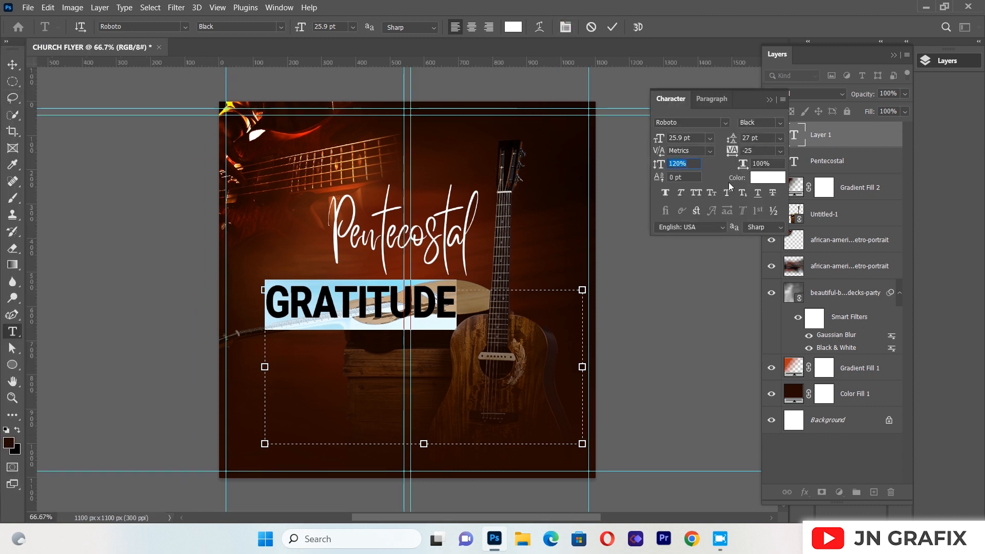
left_click(756, 149)
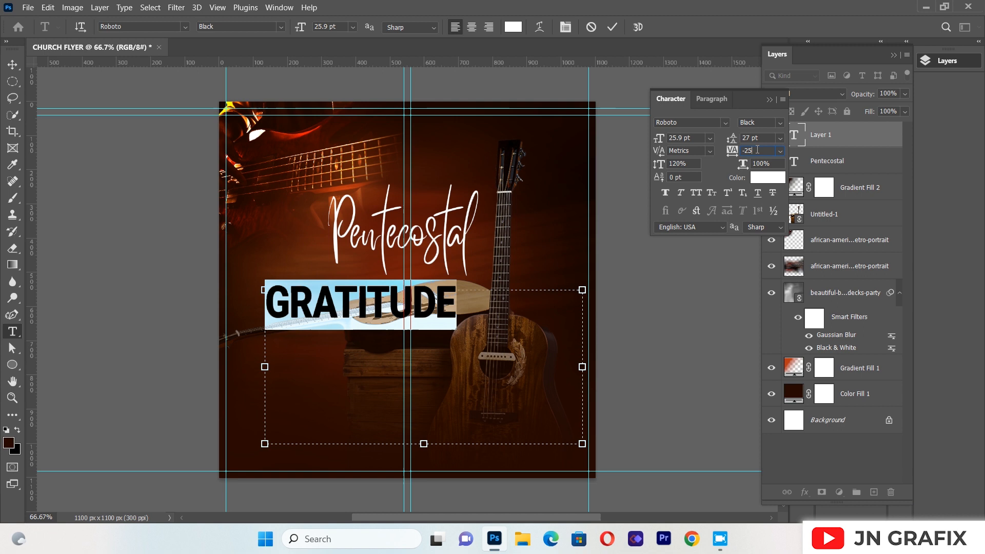
key("BackSpace")
key("BackSpace")
type("50")
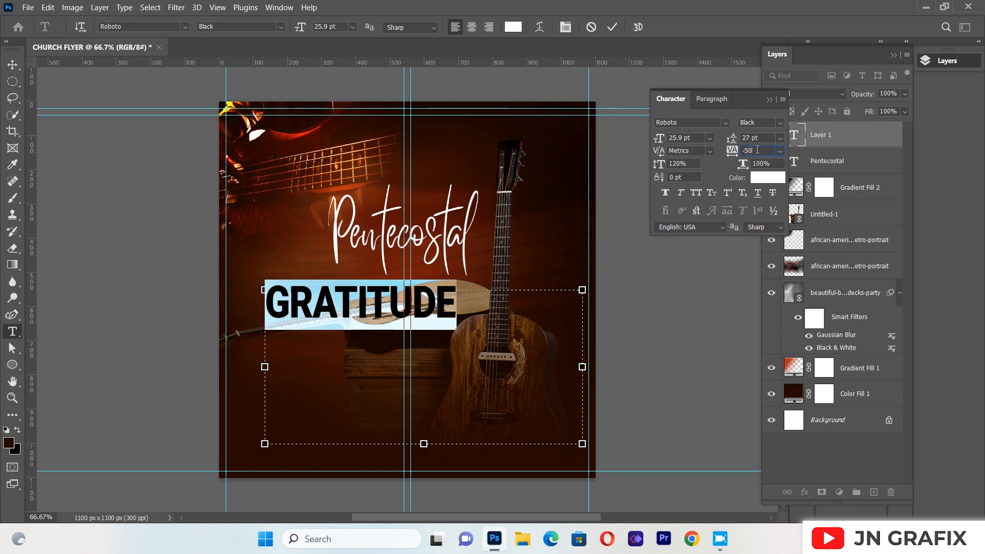
left_click(681, 163)
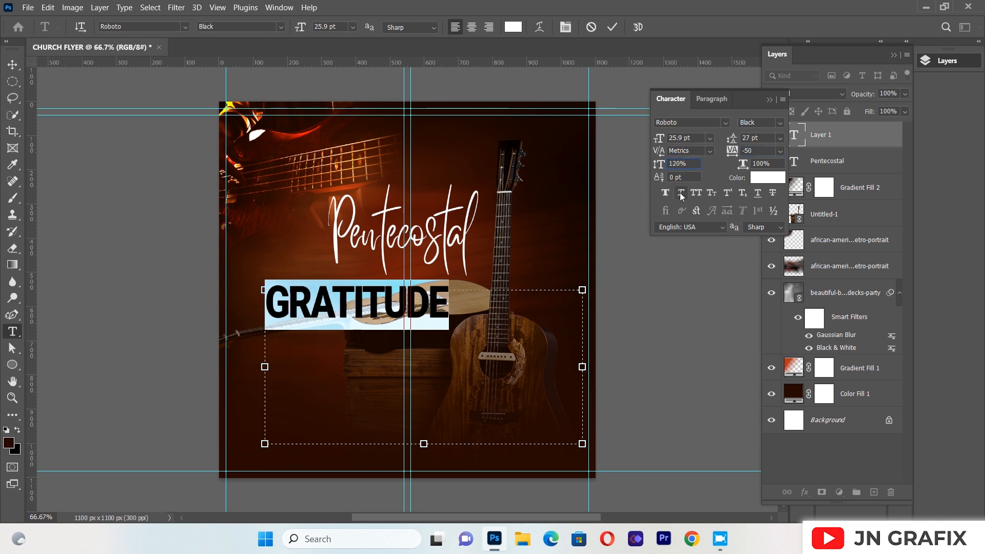
type("150")
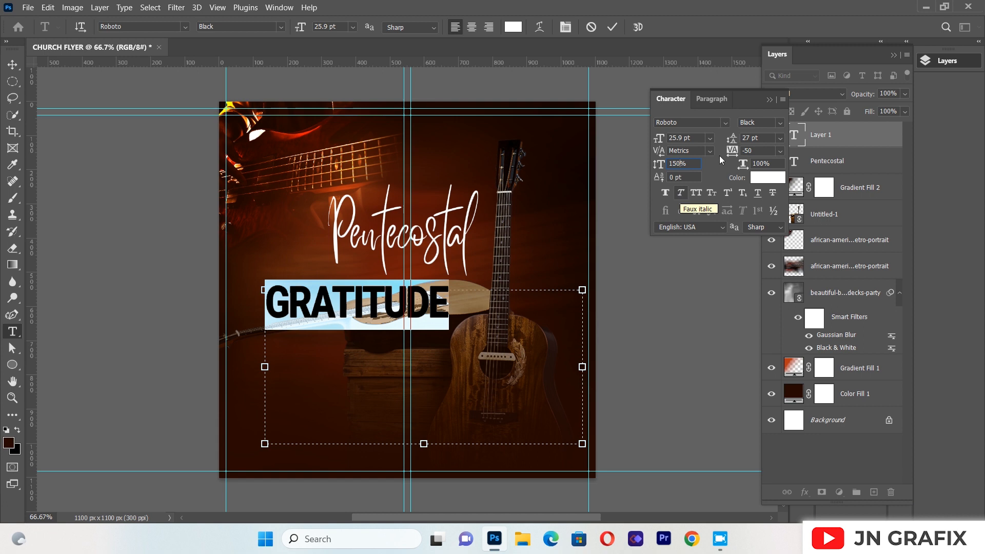
left_click(743, 111)
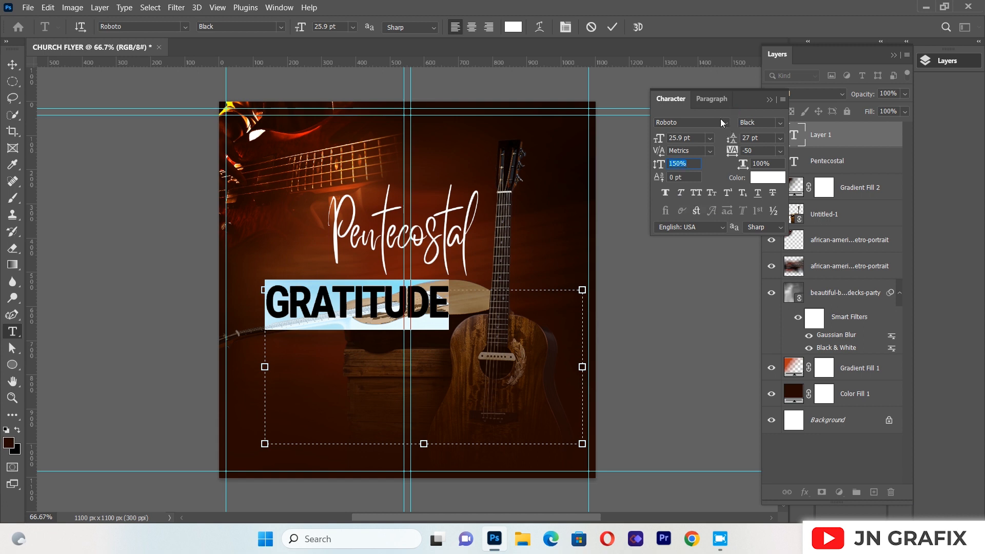
left_click(772, 100)
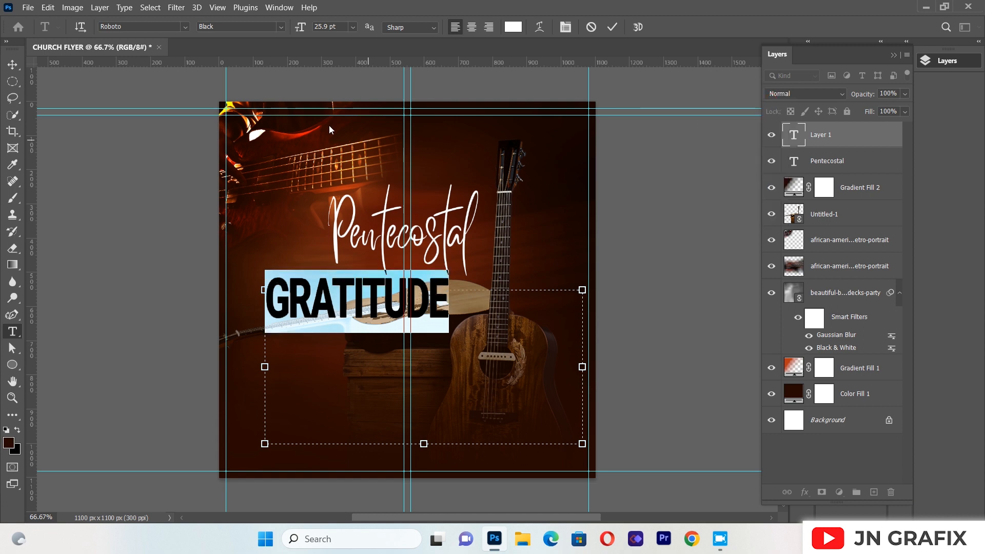
Move the "GRATITUDE" text up and right to the underside of "Pentecostal", and set its font size to 22.9 pt
left_click(13, 64)
left_click_drag(321, 296, 359, 277)
key("t")
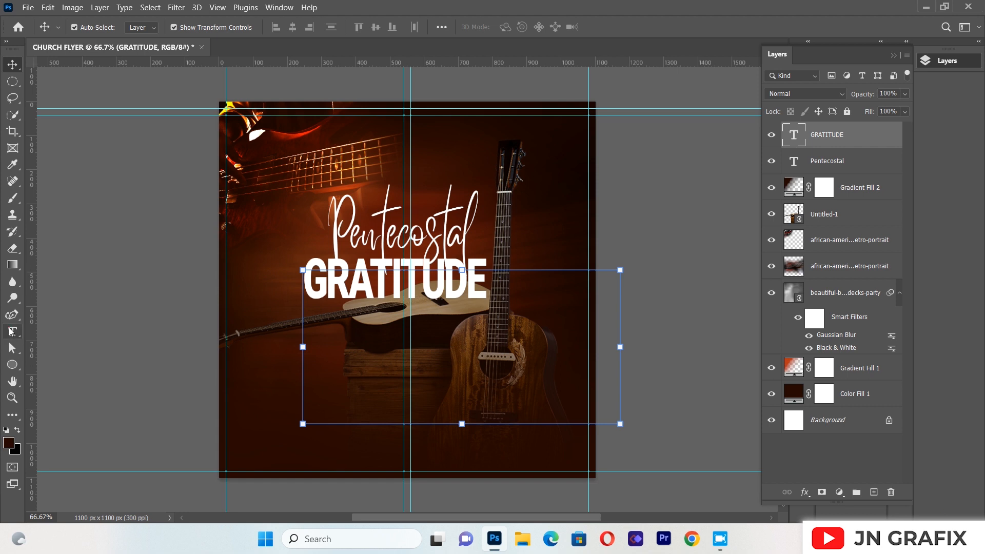
left_click_drag(309, 267, 489, 279)
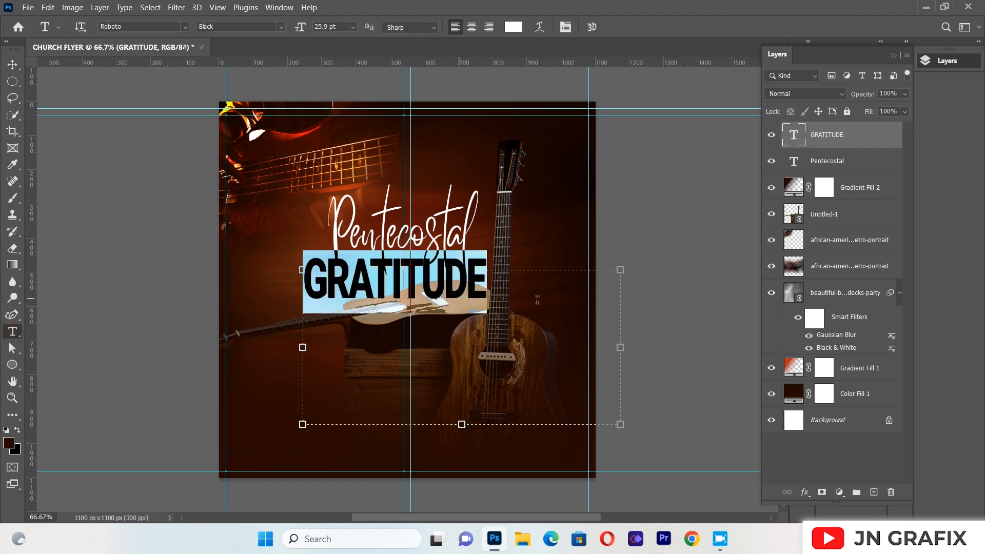
left_click(564, 27)
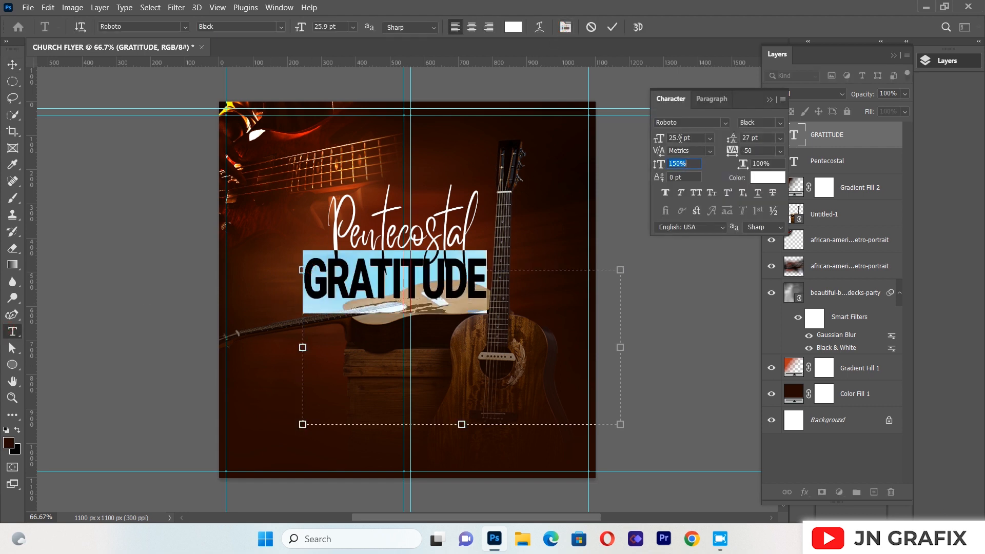
left_click(676, 138)
key("BackSpace")
key("BackSpace")
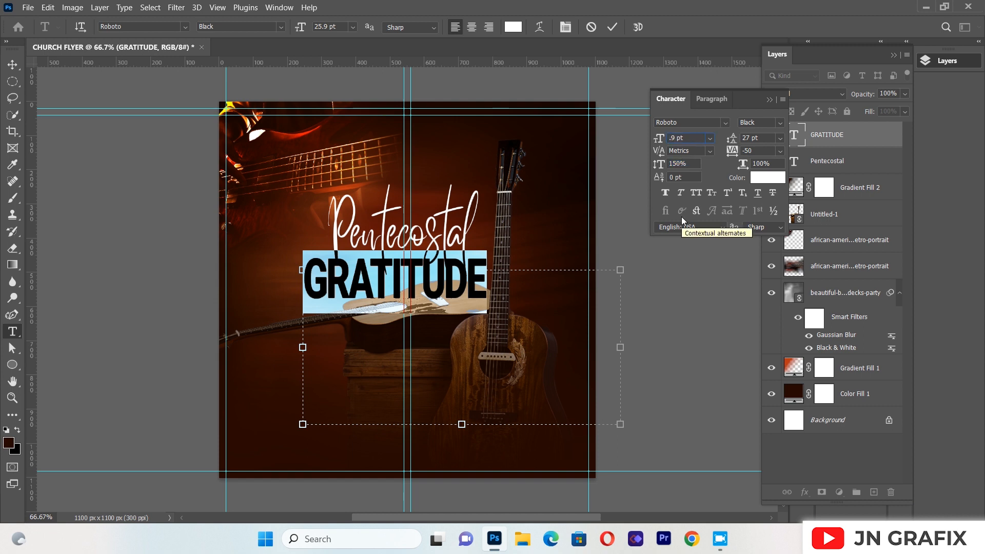
type("22")
left_click(769, 100)
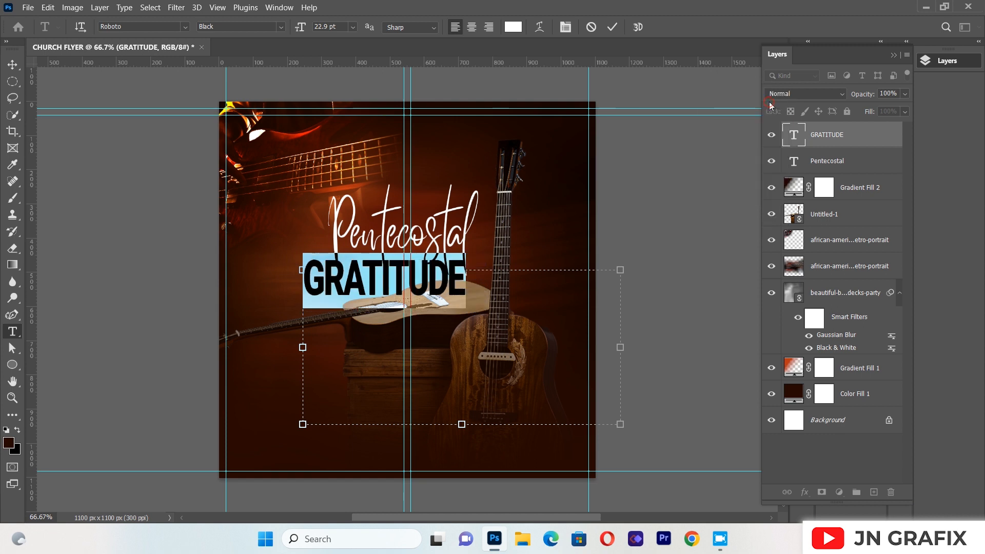
Move "GRATITUDE" tightly beneath "Pentecostal", lining up the left edges of the two words
left_click(13, 65)
left_click(129, 322)
left_click_drag(328, 290, 344, 286)
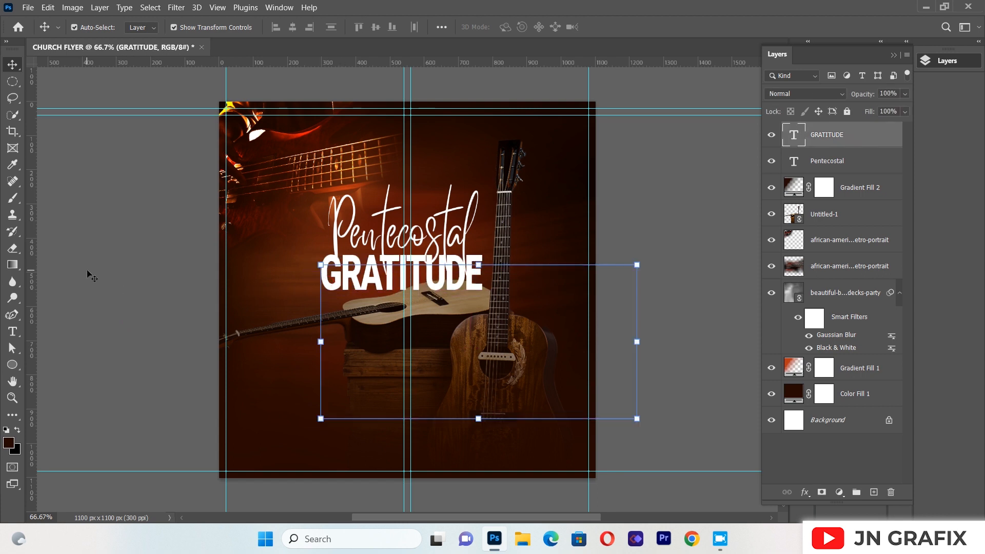
left_click(66, 277)
left_click_drag(451, 283, 457, 284)
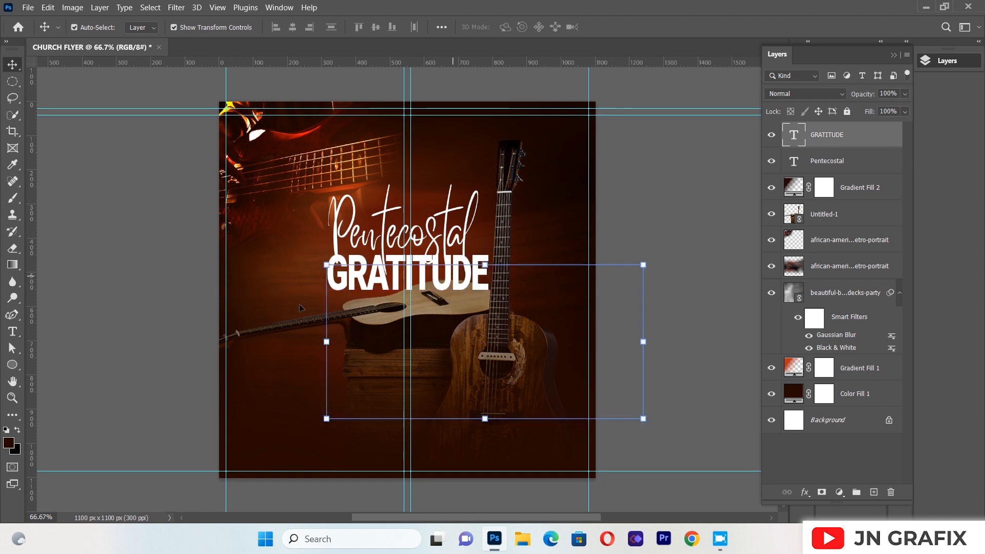
left_click(122, 263)
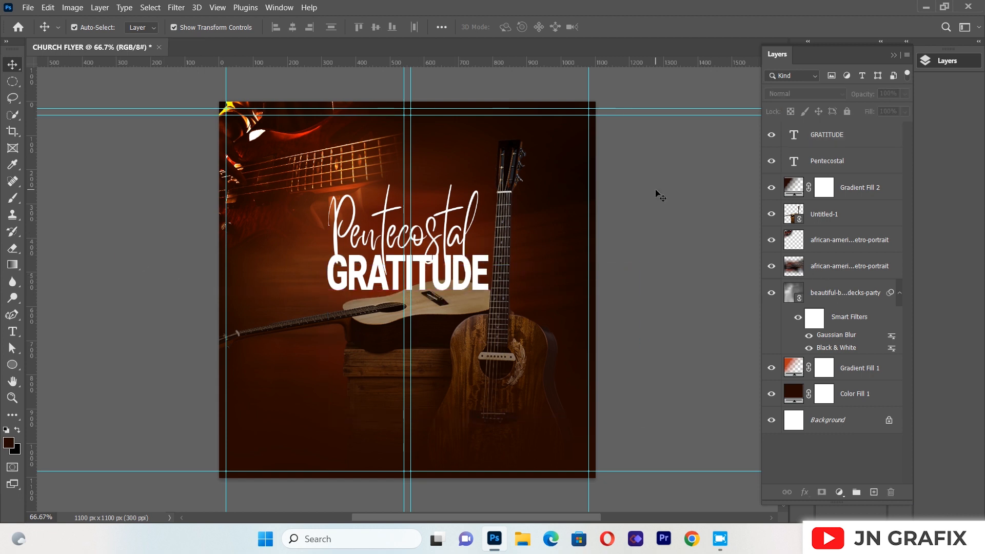
Reorder the layers so that the "Pentecostal" text layer lies above the "GRATITUDE" layer
left_click(811, 168)
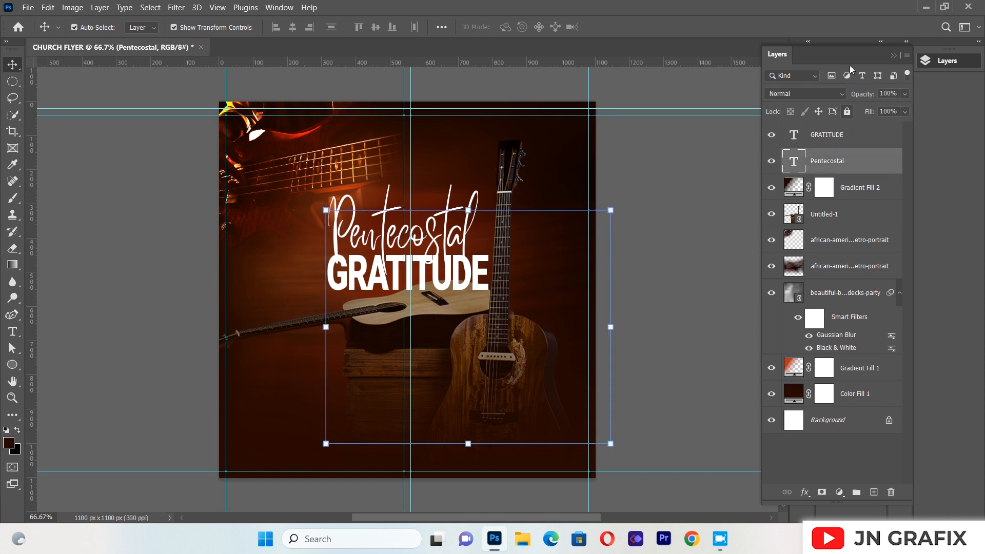
left_click_drag(848, 163, 841, 133)
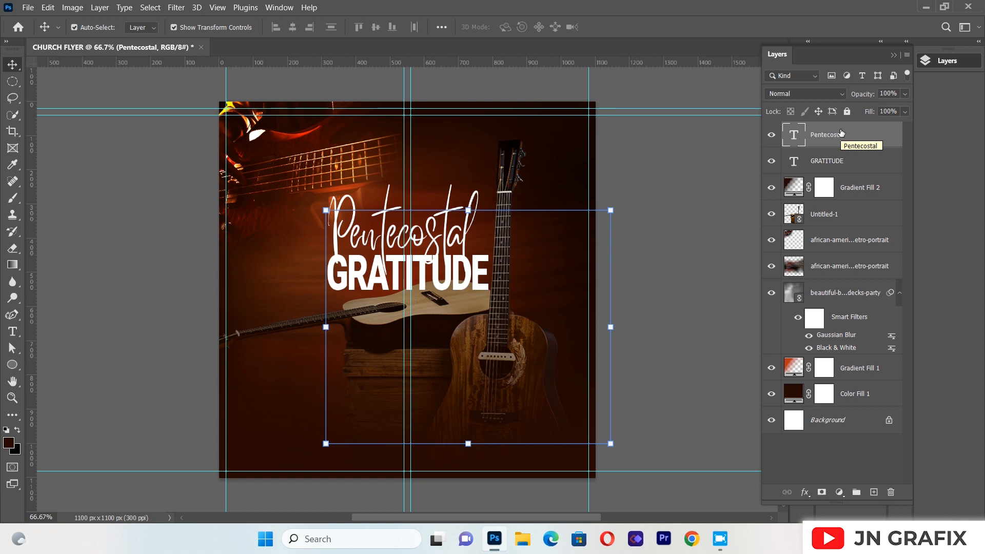
left_click(827, 138)
Add a black Multiply drop shadow to the "Pentecostal" text with 72% opacity, 90° angle, 11 px distance and 8 px size
left_click(839, 492)
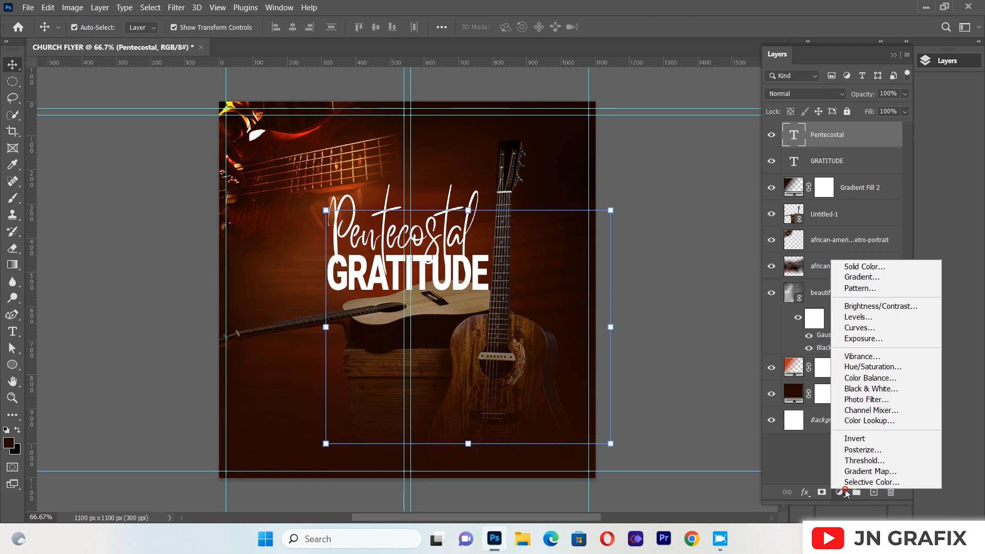
left_click(808, 492)
left_click(808, 492)
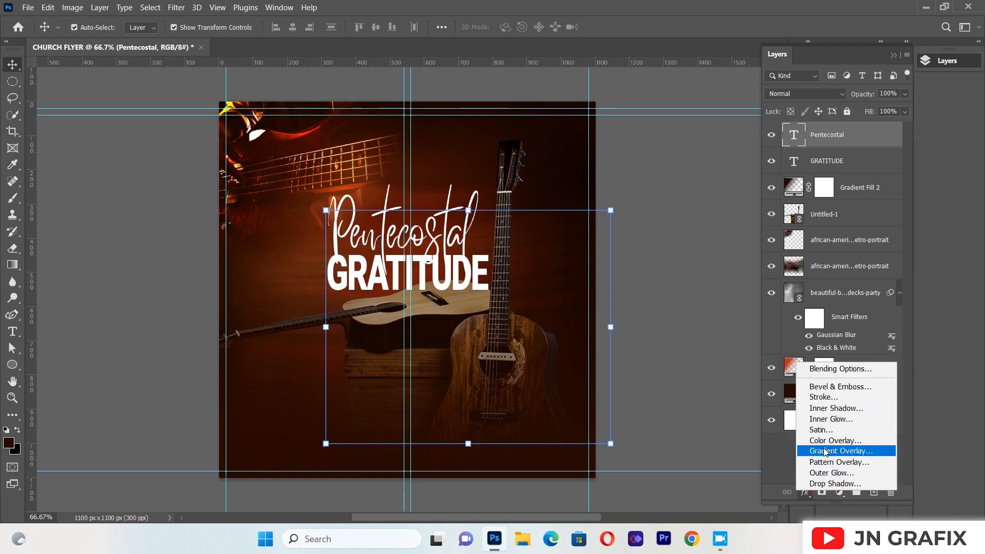
left_click(826, 482)
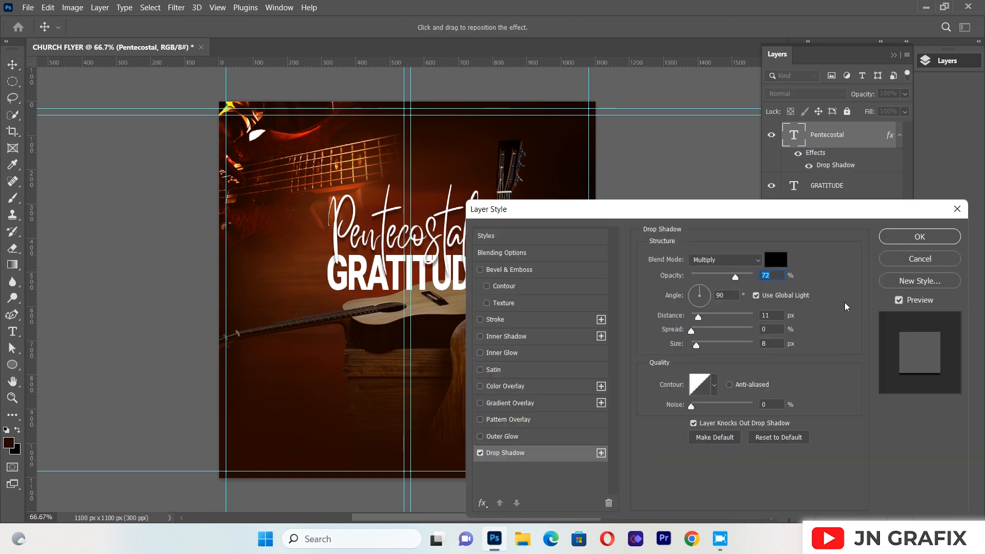
left_click(919, 236)
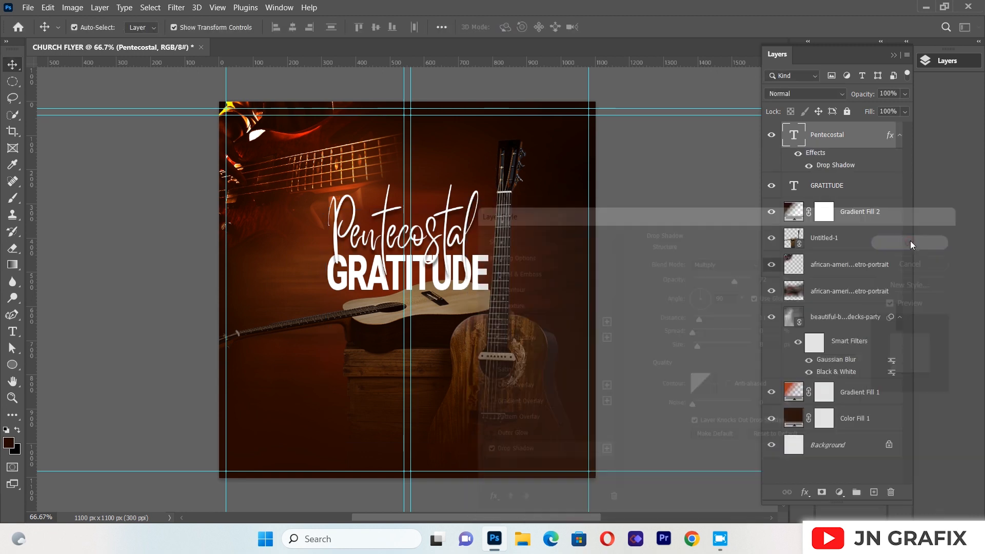
left_click(636, 165)
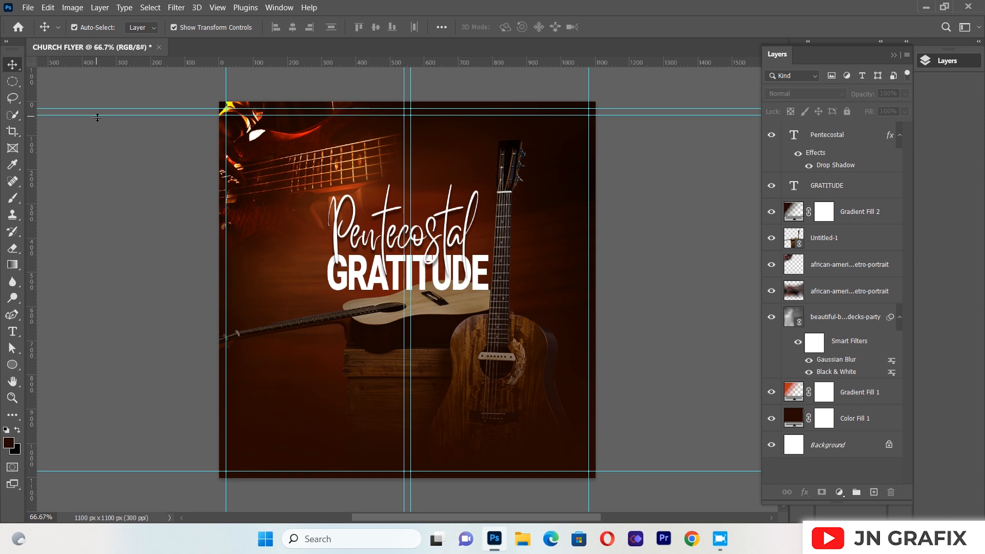
left_click(29, 7)
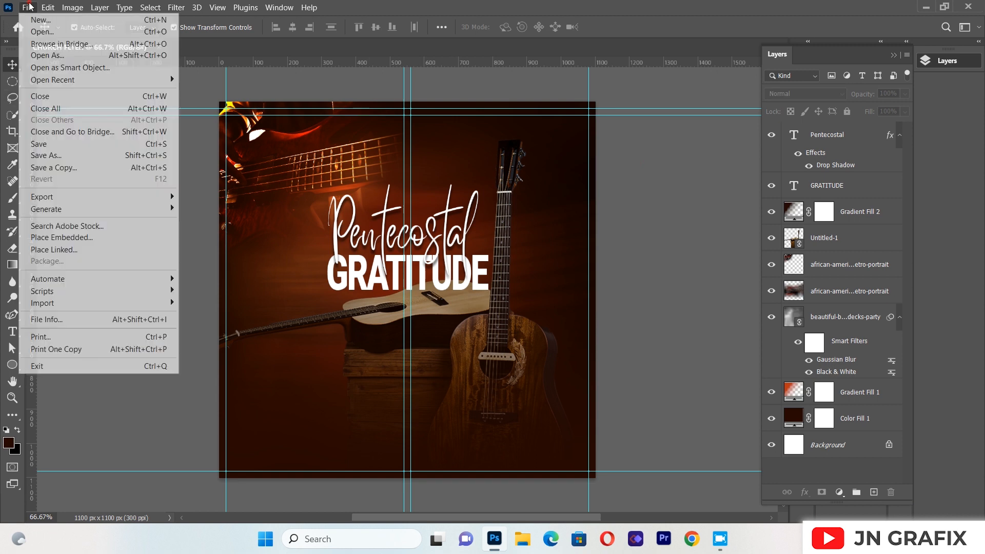
left_click(289, 264)
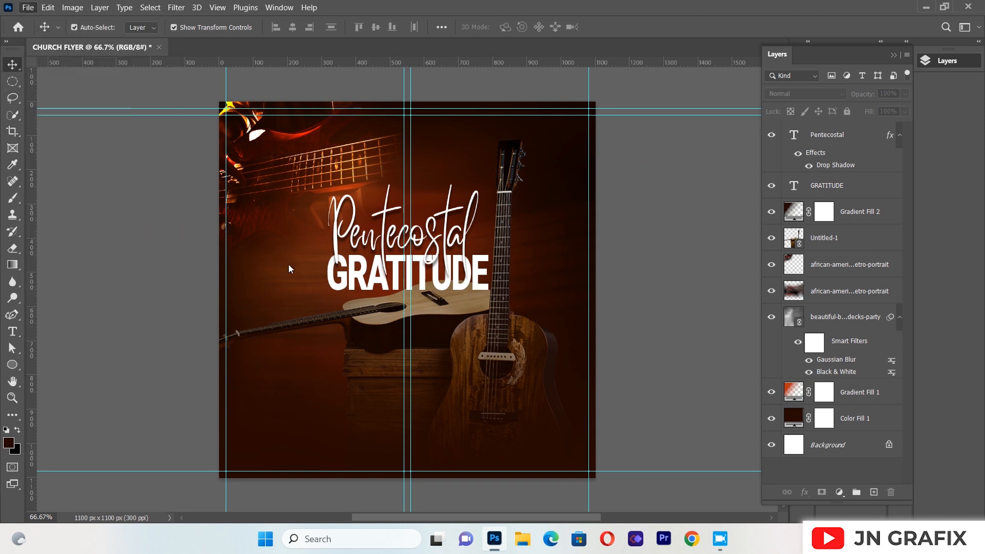
Place the gold-texture-golden-zoloto-fon-3619 image as a linked file directly above the "GRATITUDE" text layer
left_click(343, 286)
left_click(28, 7)
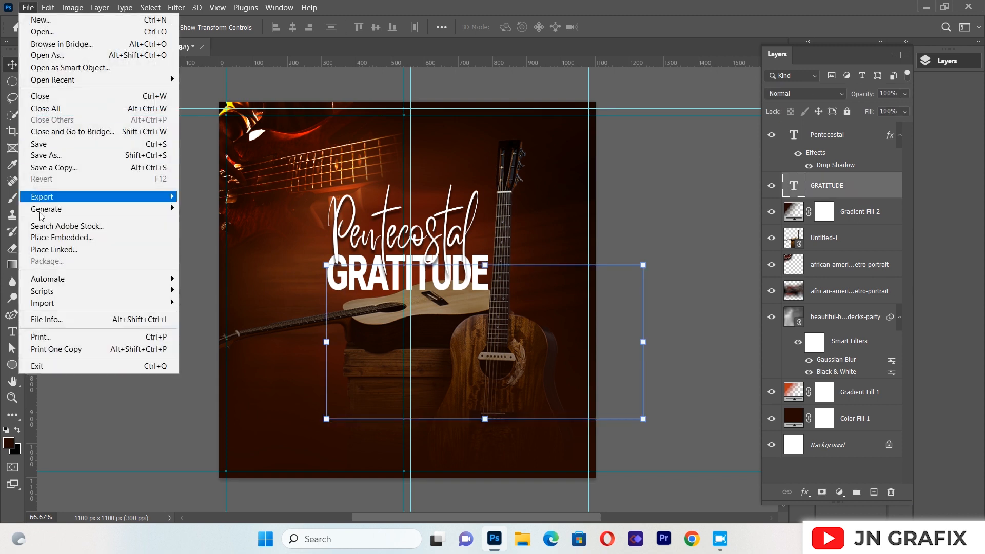
left_click(44, 250)
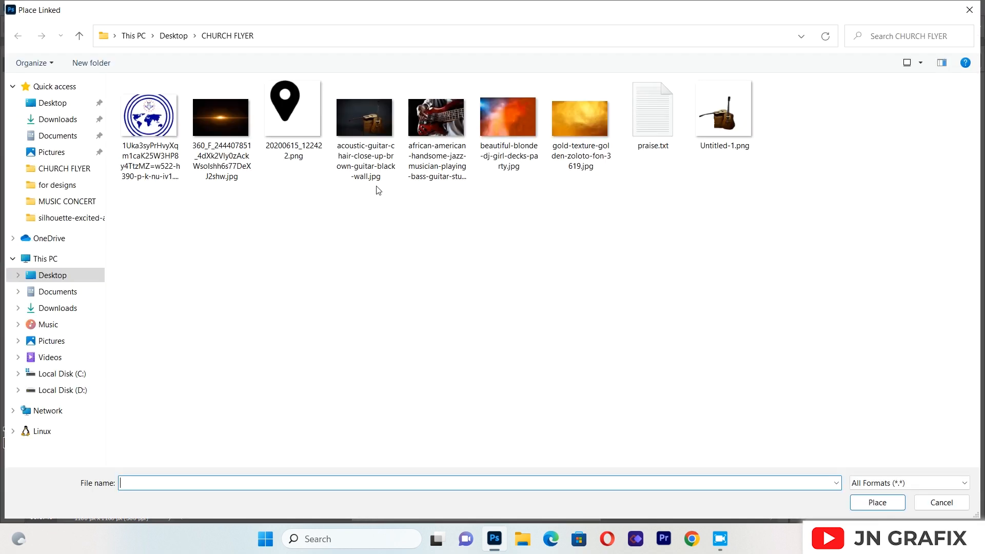
double_click(574, 126)
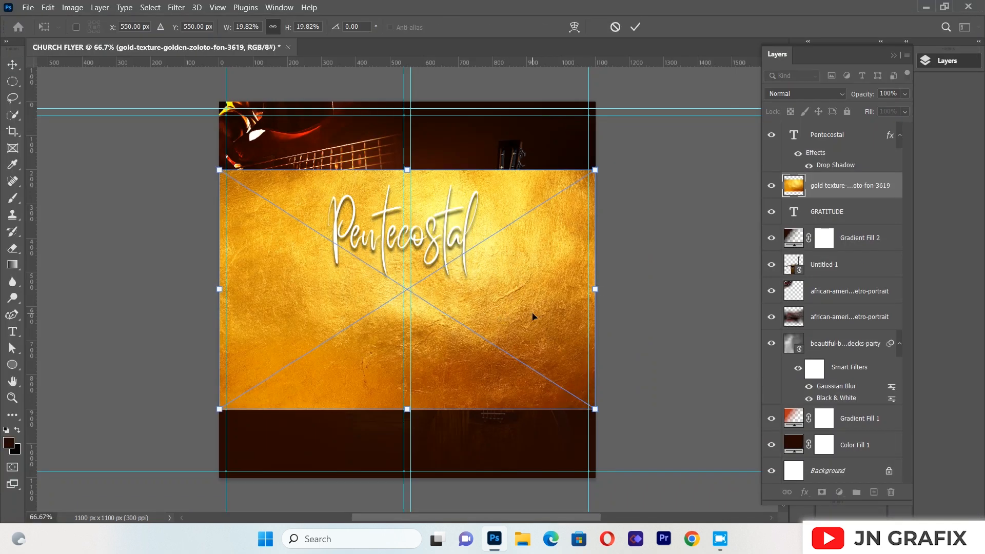
Clip the gold texture to the "GRATITUDE" text and shift the texture up and to the right
left_click(830, 185)
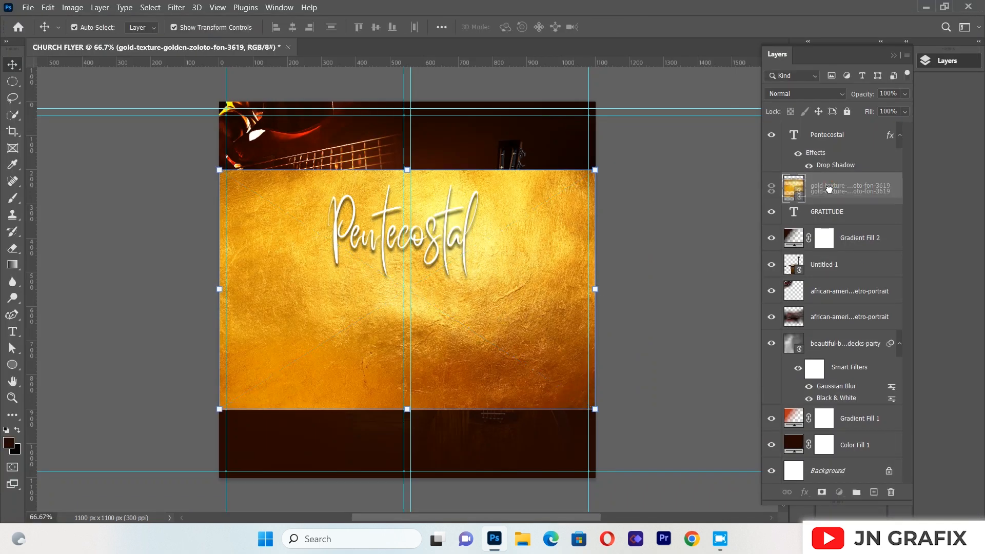
mouse_move(830, 189)
left_mouse_down()
mouse_move(829, 214)
mouse_move(830, 185)
left_mouse_up()
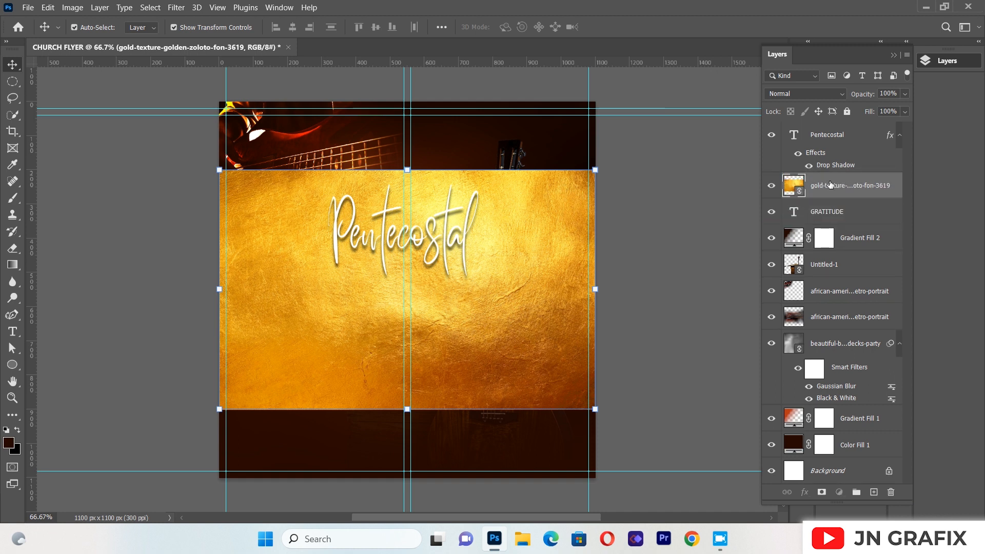
right_click(830, 184)
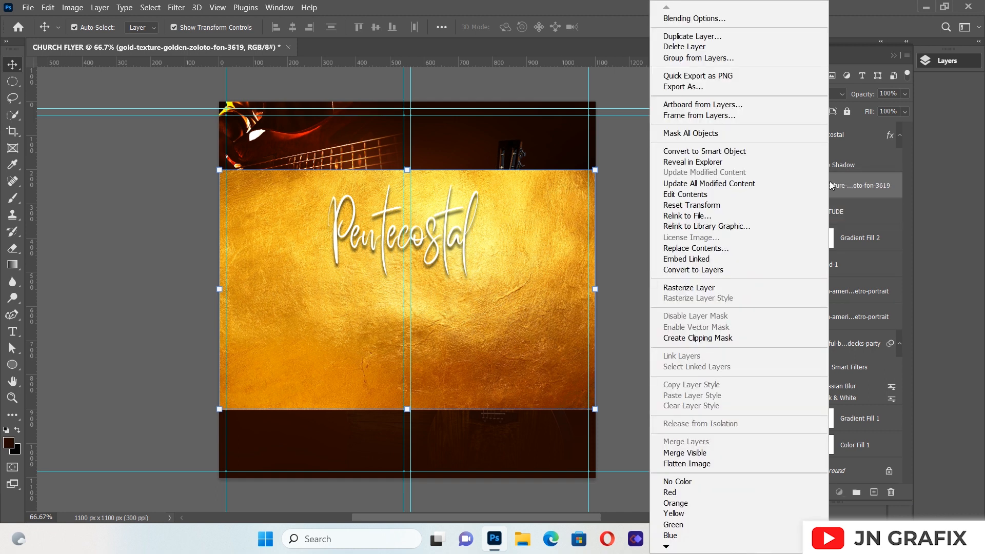
left_click(709, 339)
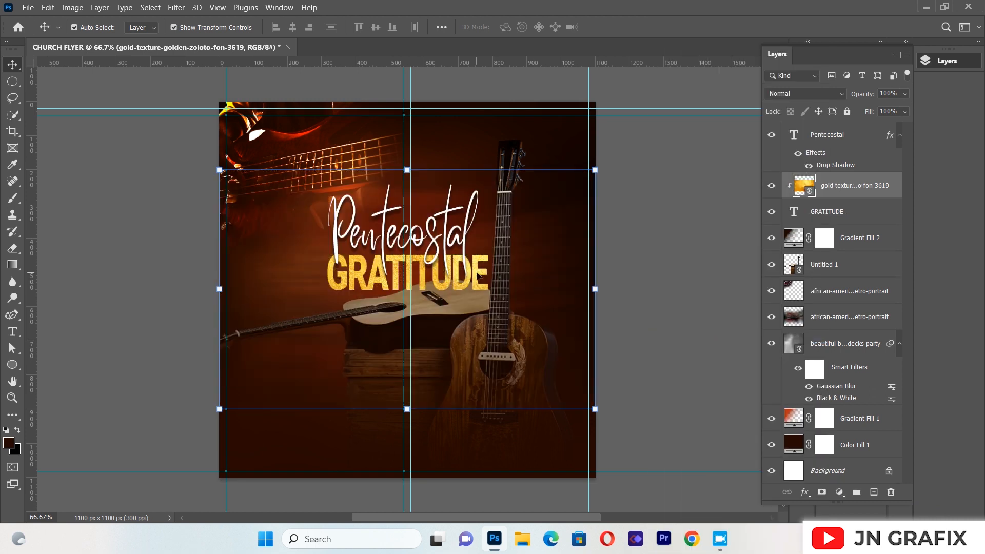
key("ctrl")
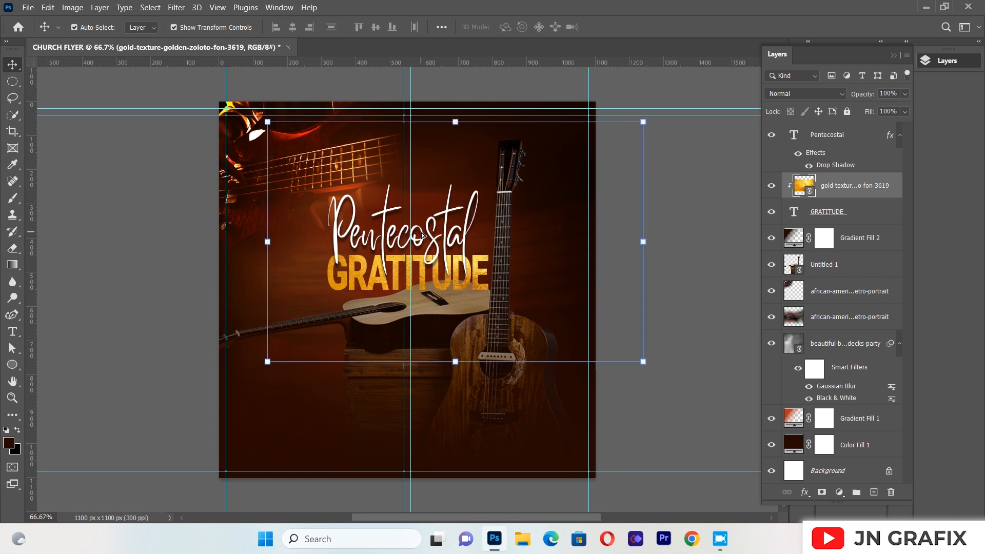
Nudge the "GRATITUDE" text slightly left and up beneath "Pentecostal", leaving its gold texture in place
left_click(827, 218)
key("Left")
key("Left")
key("Left")
key("Right")
key("Right")
key("Right")
key("Left")
key("Left")
key("Left")
key("Right")
key("Right")
key("Right")
key("Left")
key("Left")
key("Left")
key("Down")
key("Down")
key("Down")
key("Down")
key("Down")
key("Up")
key("Up")
key("Up")
key("Up")
key("Up")
key("Up")
key("Up")
key("Up")
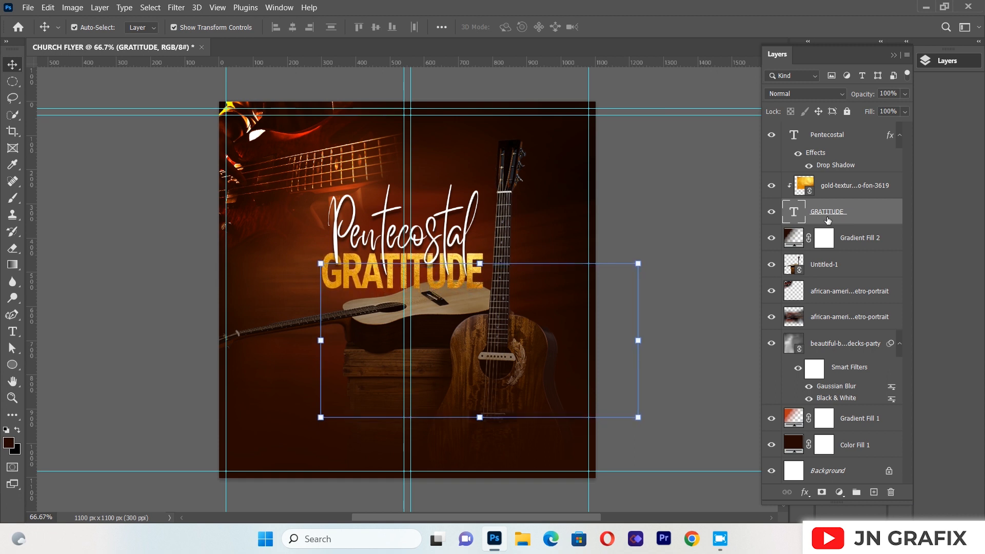
left_click(144, 193)
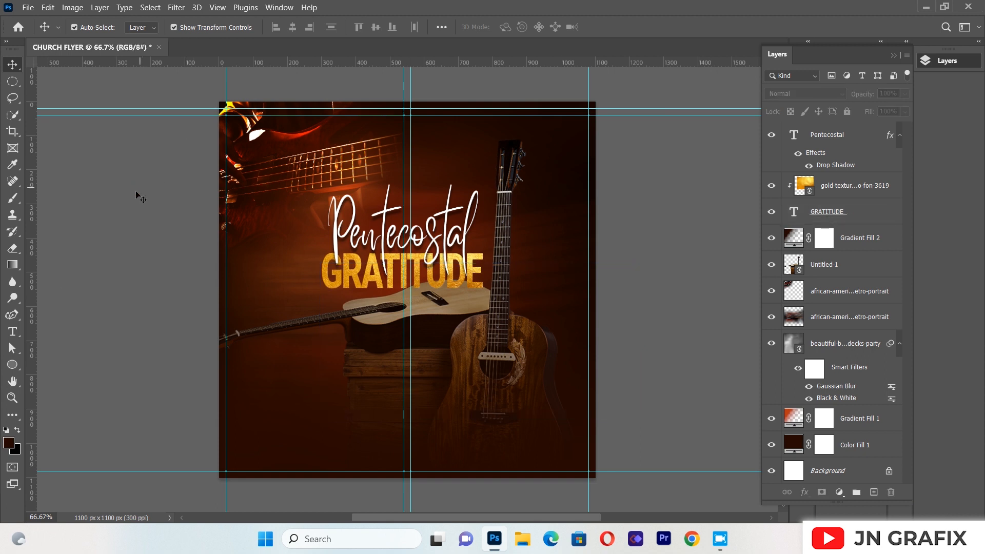
Add a paragraph text box below the title across the guitars, reading "OF PRAISE AND WORSHIP"
left_click(12, 331)
left_click_drag(249, 328, 562, 443)
key("BackSpace")
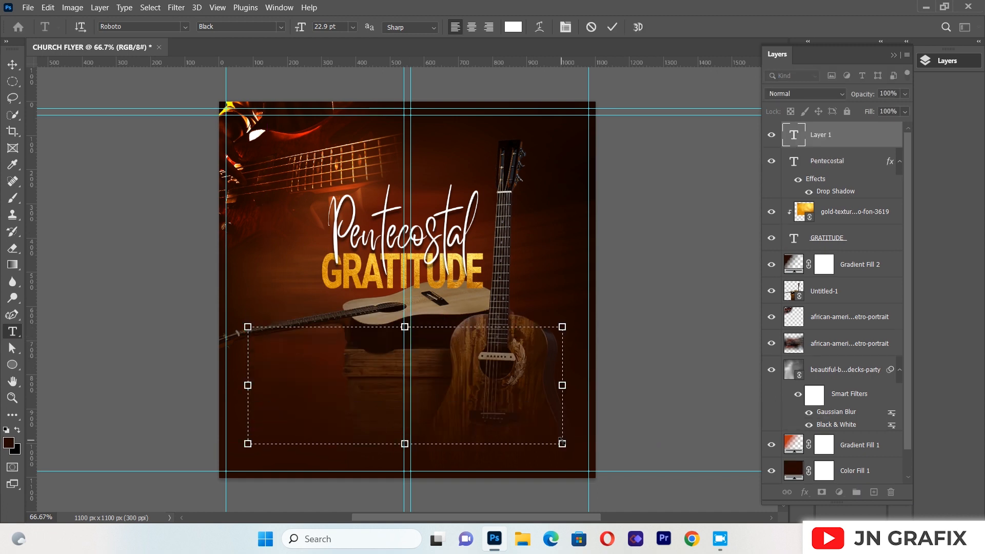
type("OF")
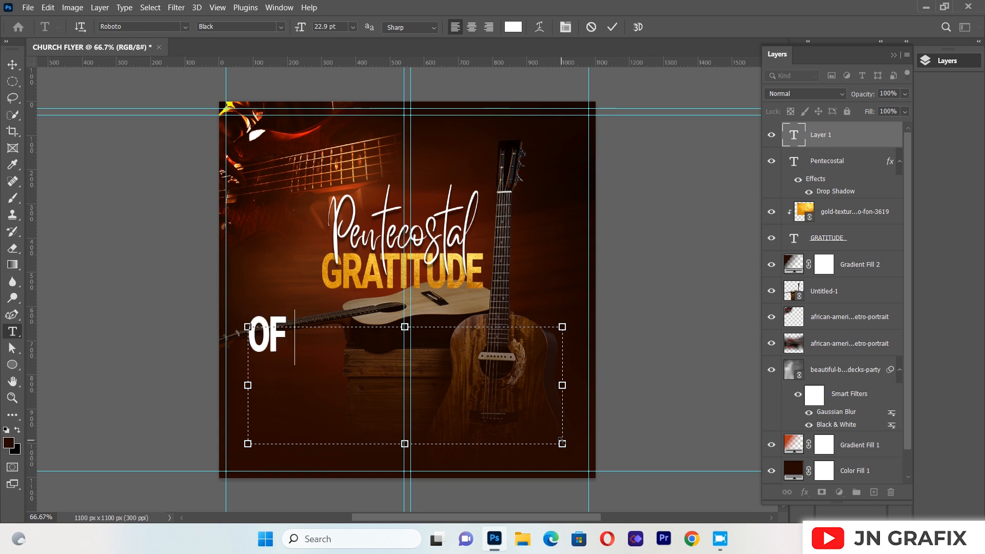
type(" PAR")
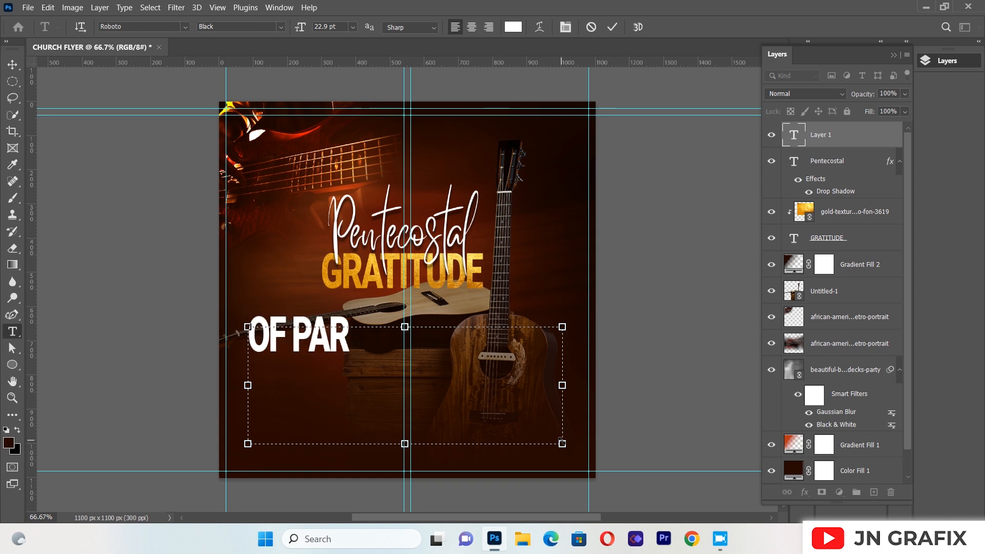
key("BackSpace")
key("BackSpace")
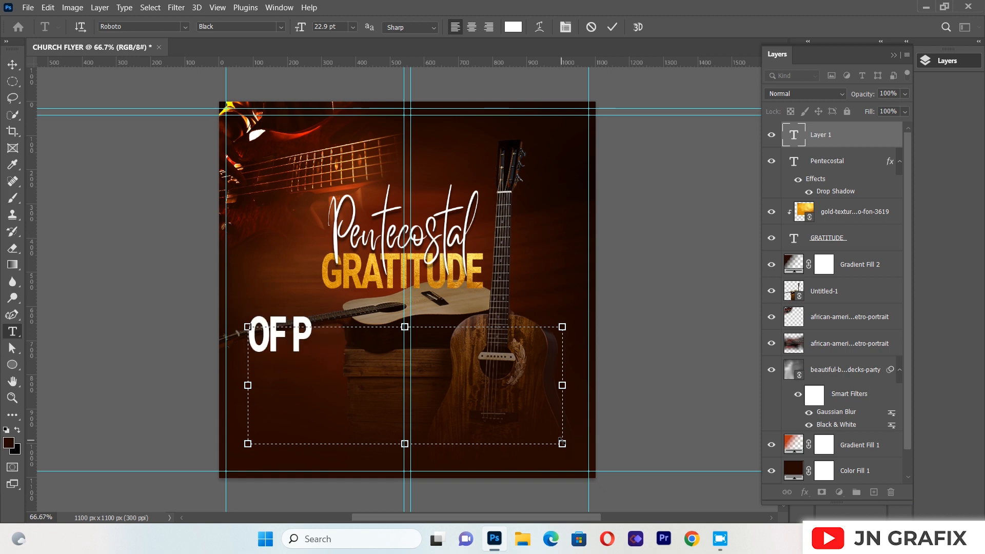
type("RAISE A ")
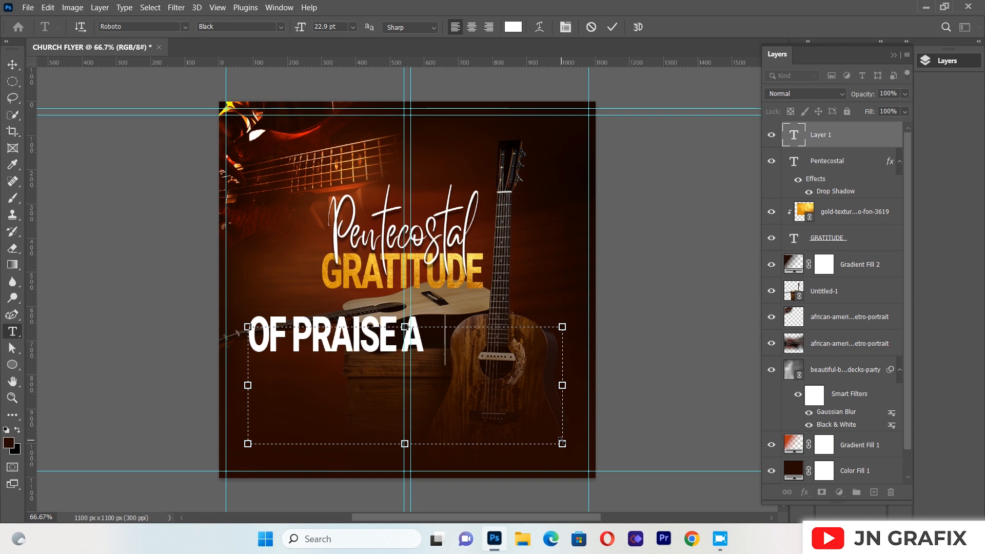
type("ND")
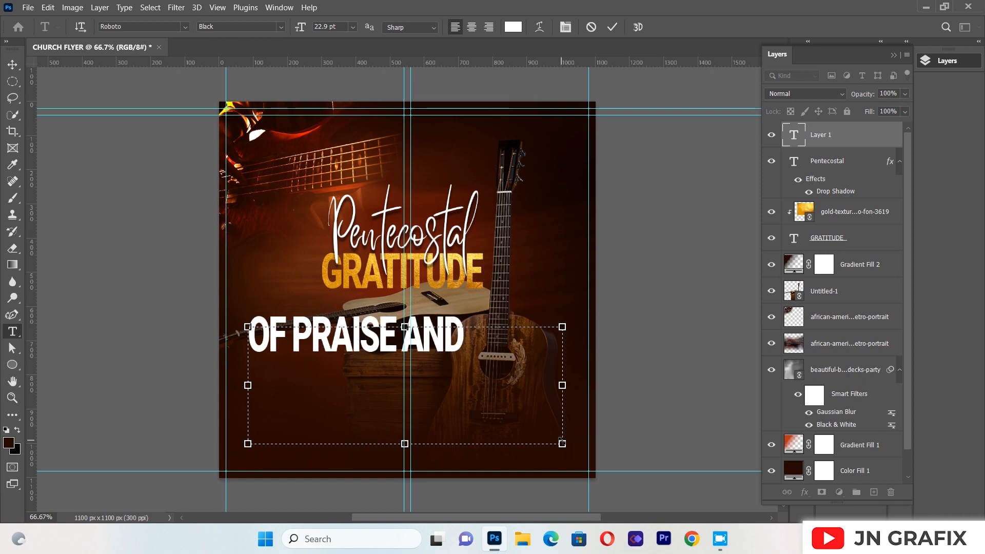
type(" WO")
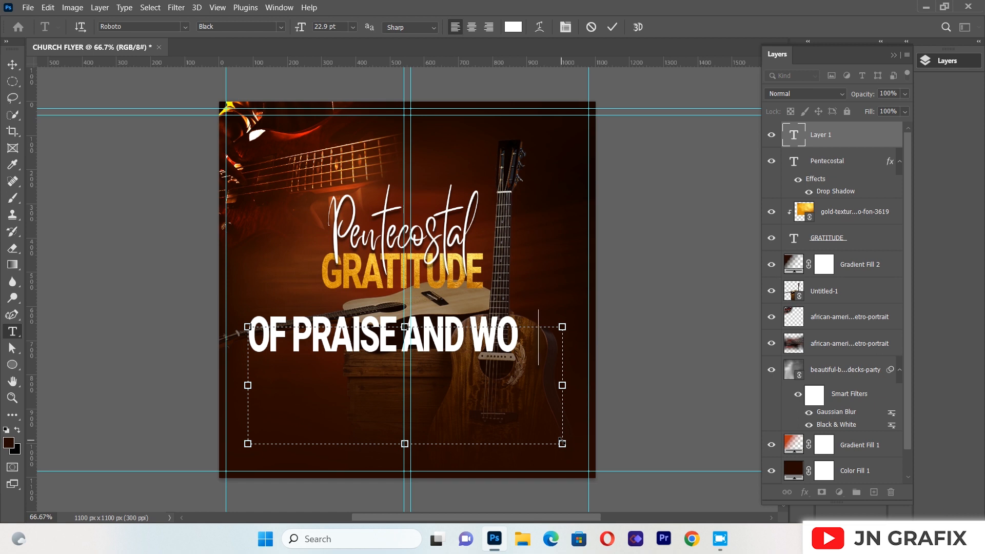
type("RSHIP")
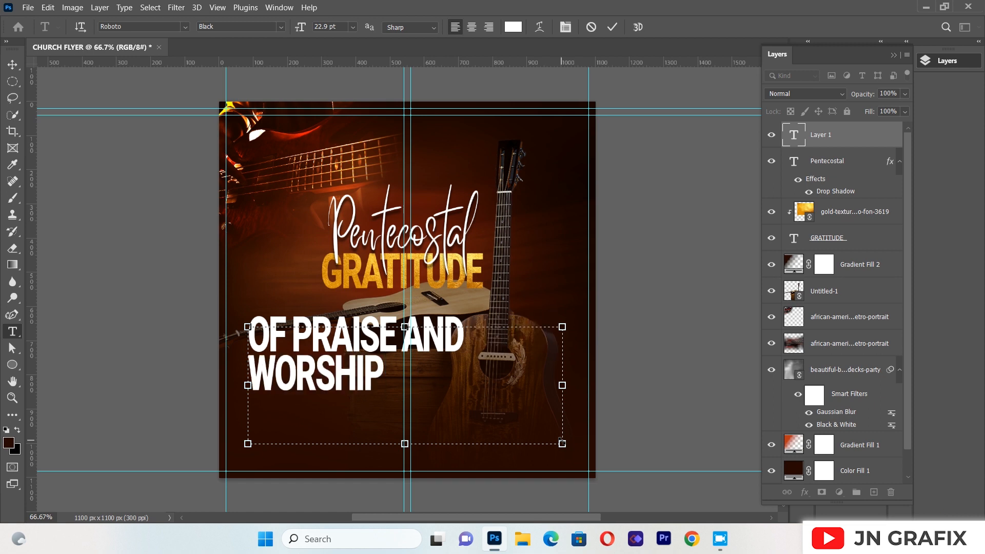
Set all of the "OF PRAISE AND WORSHIP" text to Roboto Regular with a vertical scale of 77%
key("ctrl+a")
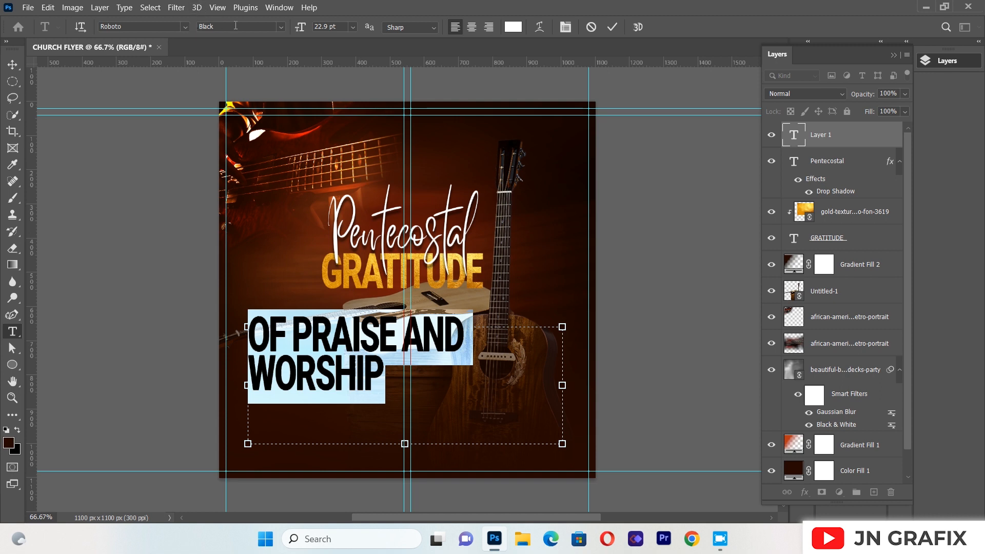
left_click(280, 27)
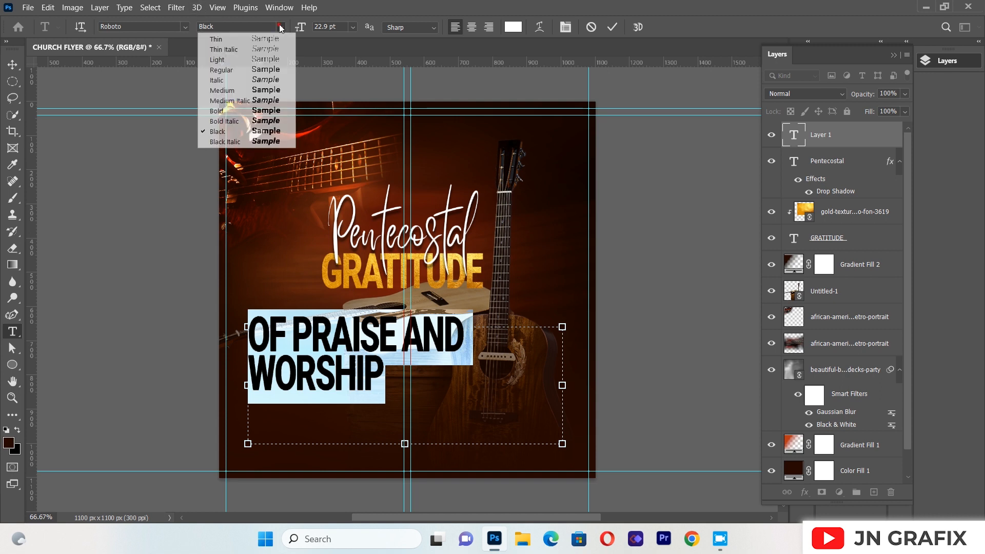
left_click(274, 75)
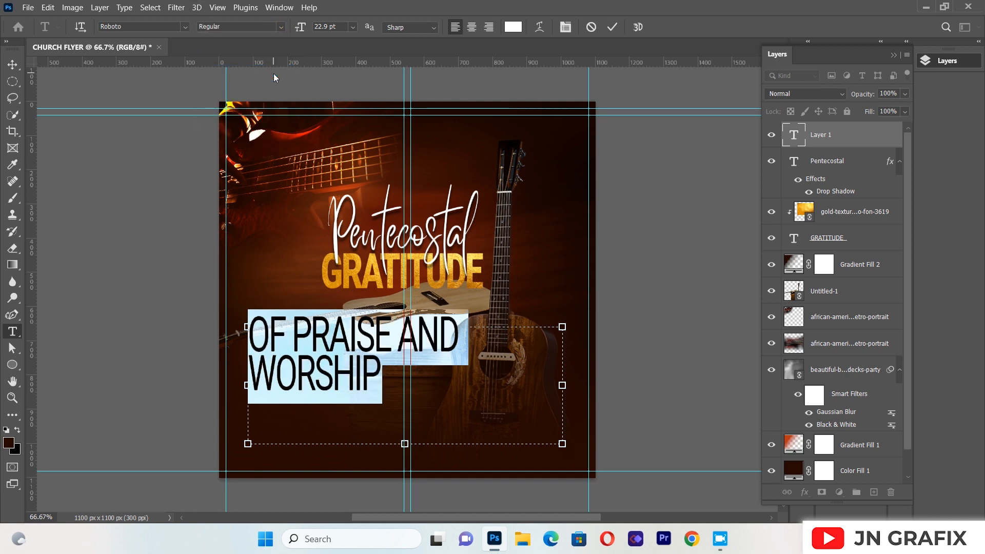
left_click(565, 27)
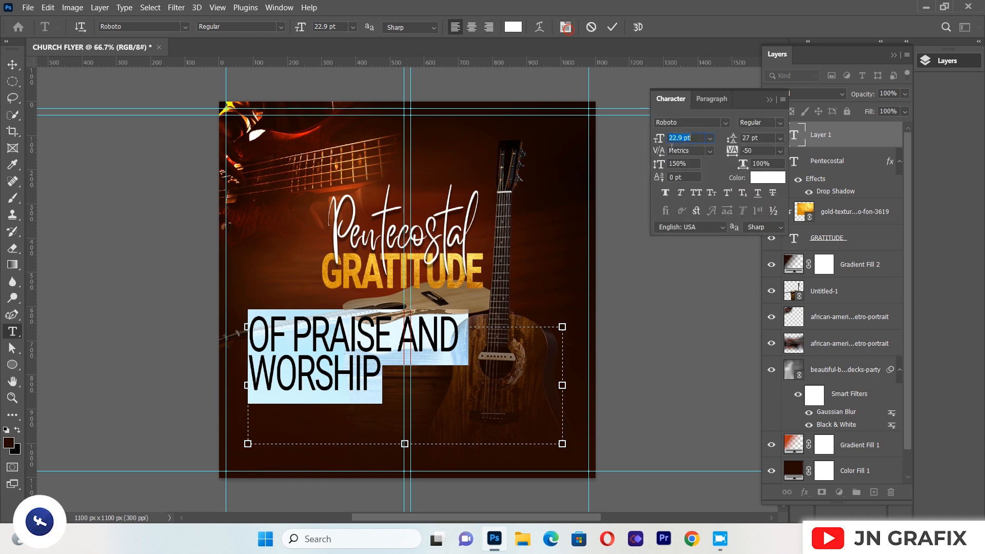
left_click(682, 163)
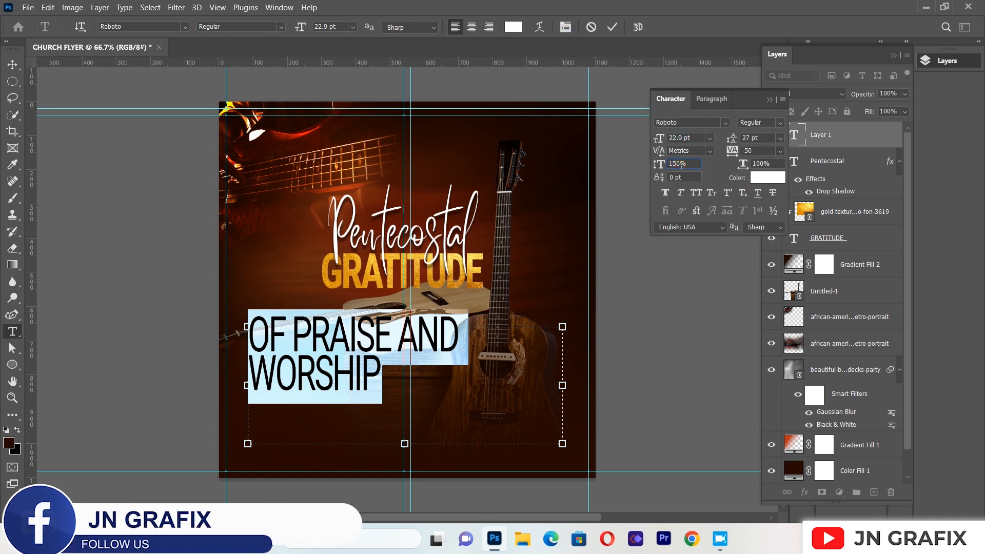
key("BackSpace")
key("BackSpace")
key("BackSpace")
type("77")
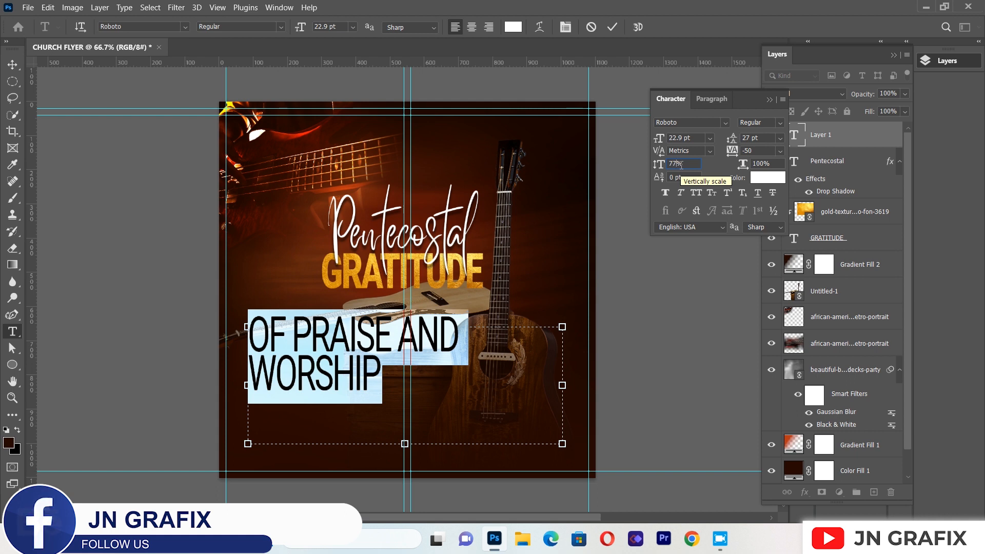
Set the font size of the "OF PRAISE AND WORSHIP" text to 12 pt
left_click(682, 137)
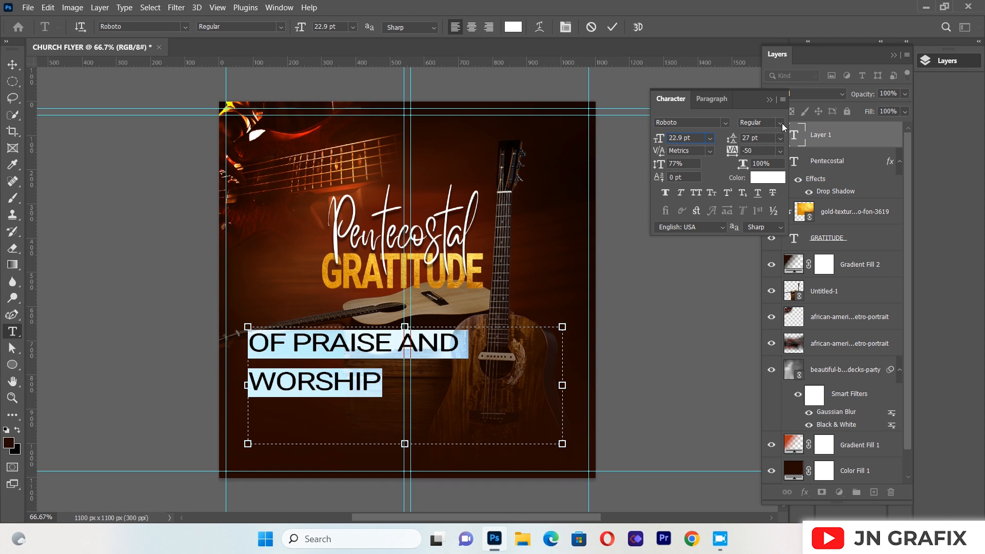
left_click(780, 123)
left_click(771, 106)
left_click(769, 100)
left_click(352, 26)
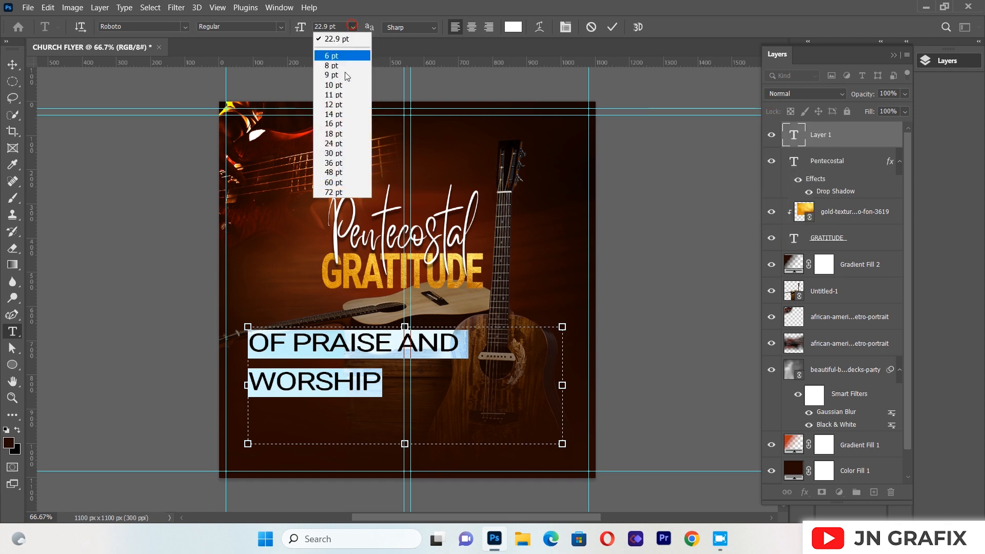
left_click(346, 103)
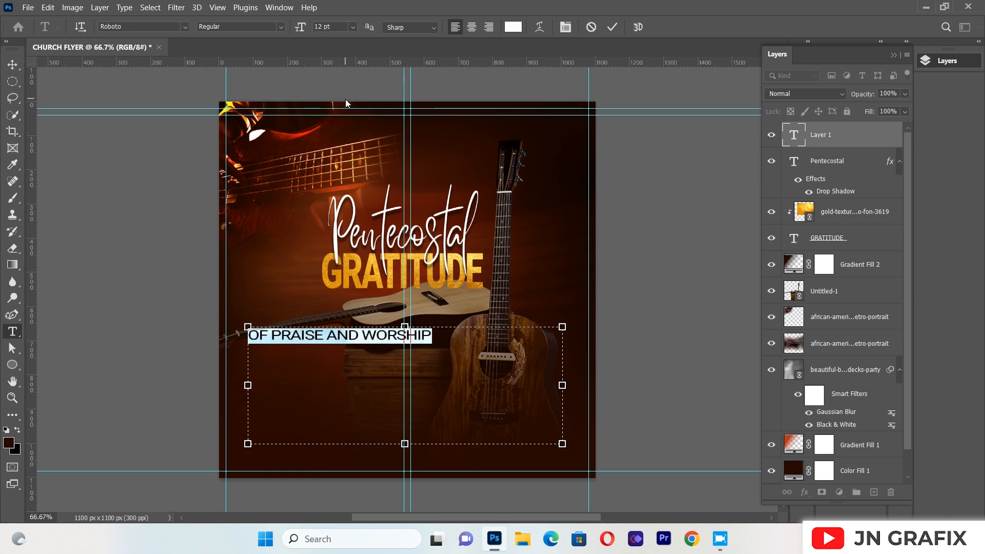
Move "OF PRAISE AND WORSHIP" directly beneath "GRATITUDE" and scale it to about 86%, lining up the right edges of both texts
left_click(12, 64)
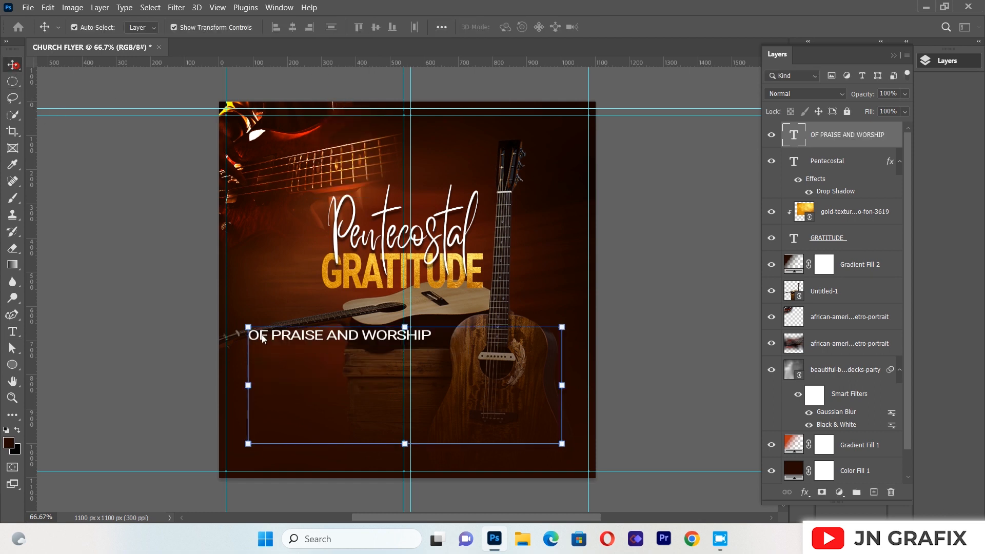
left_click_drag(296, 334, 359, 297)
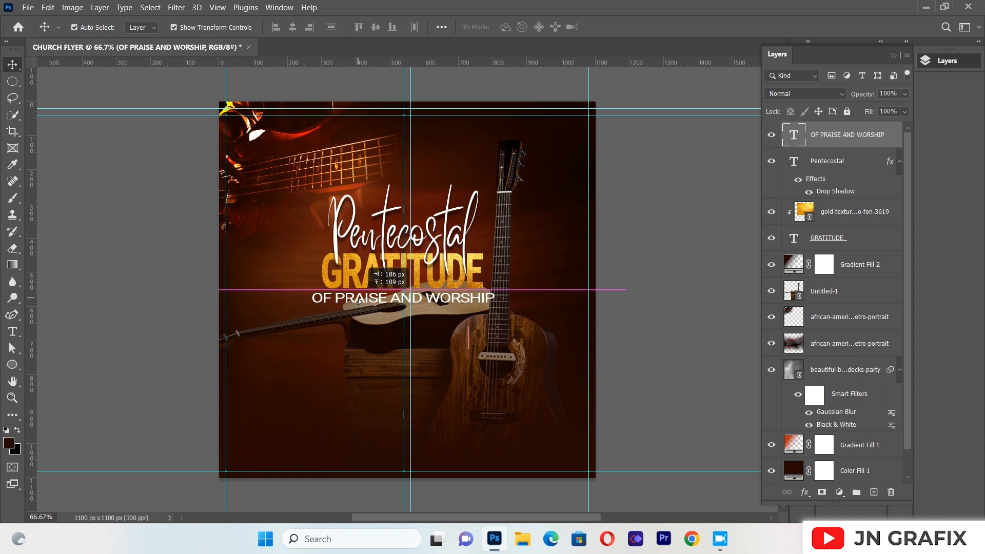
left_click_drag(312, 406, 356, 390)
left_click_drag(467, 301, 435, 303)
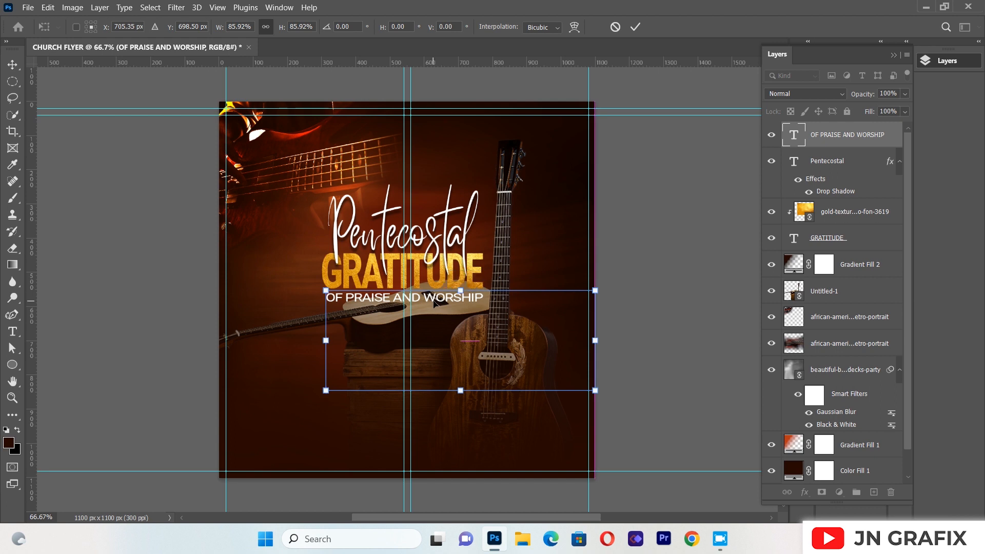
Nudge "OF PRAISE AND WORSHIP" slightly down and left under "GRATITUDE" and apply the transform
key("Left")
key("Left")
key("Left")
key("Down")
key("Down")
key("Right")
key("Right")
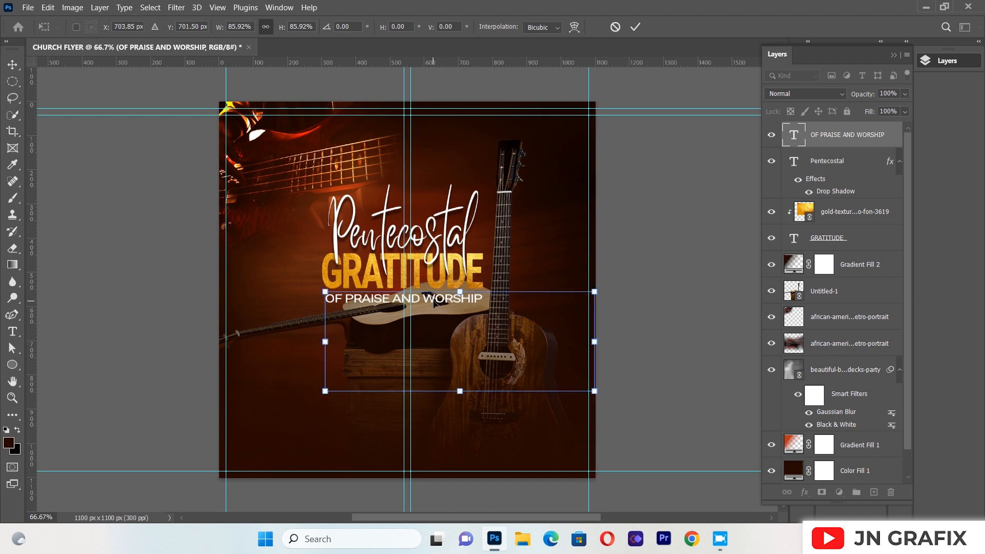
key("Return")
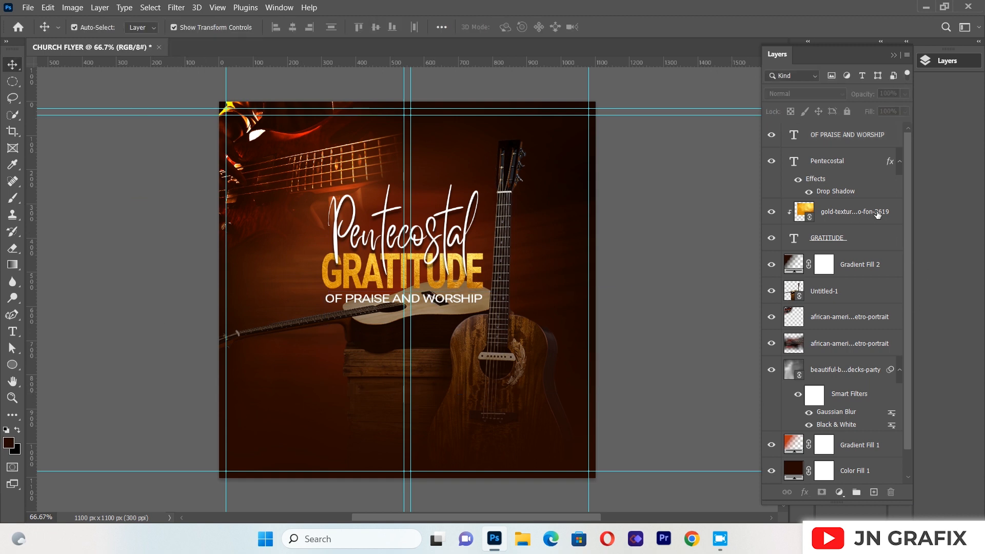
Select the three title text layers together with the gold texture and move them slightly down as one block
left_click(836, 140)
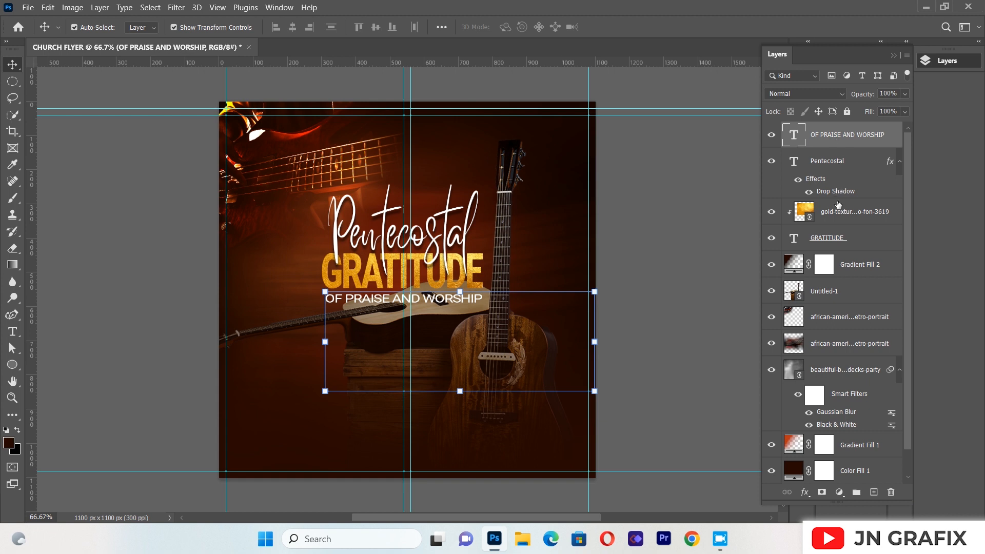
left_click(843, 238, "shift")
key("shift+Down")
key("shift+Down")
key("shift+Down")
key("shift+Down")
key("shift+Down")
key("shift+Down")
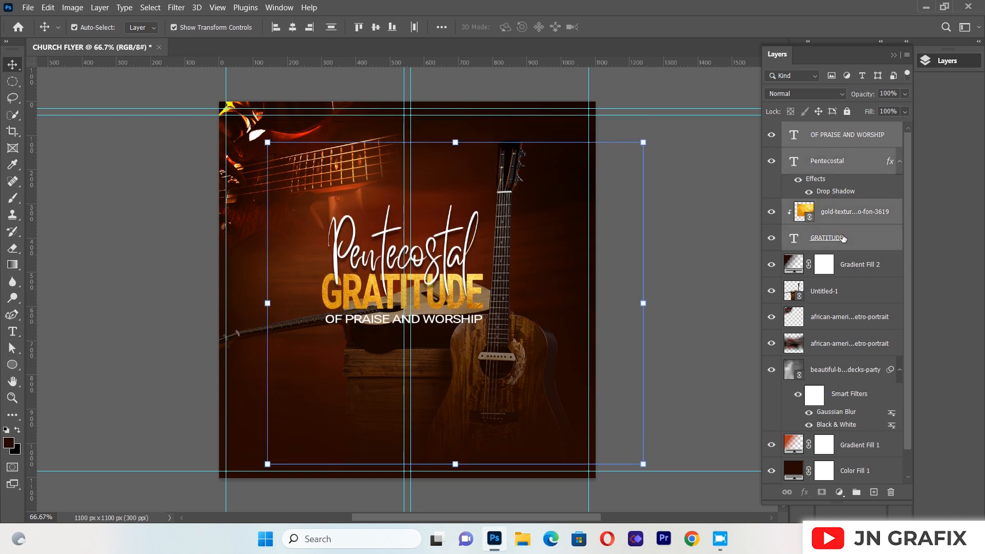
key("shift+Up")
key("shift+Up")
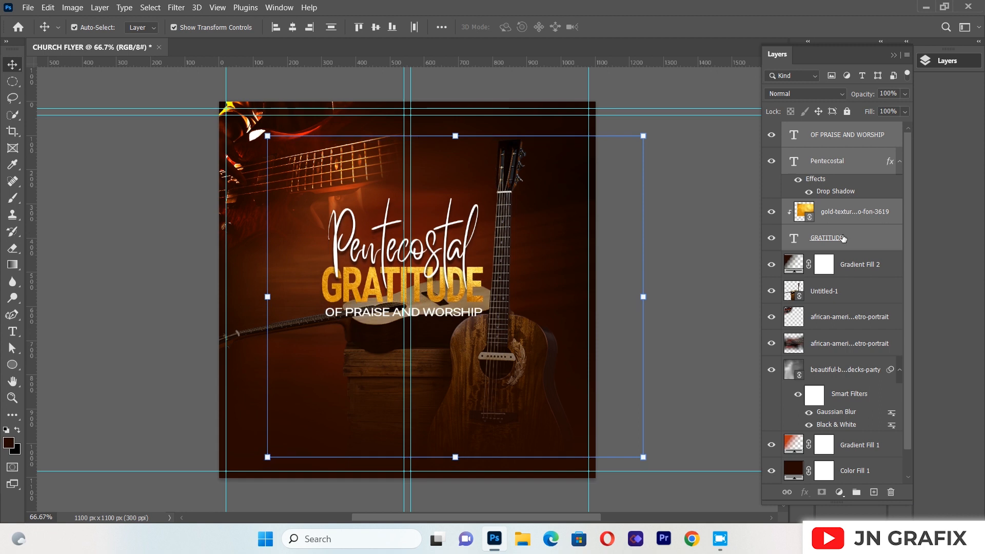
Nudge the selected title block a little further down and slightly left
key("shift+Left")
key("shift+Down")
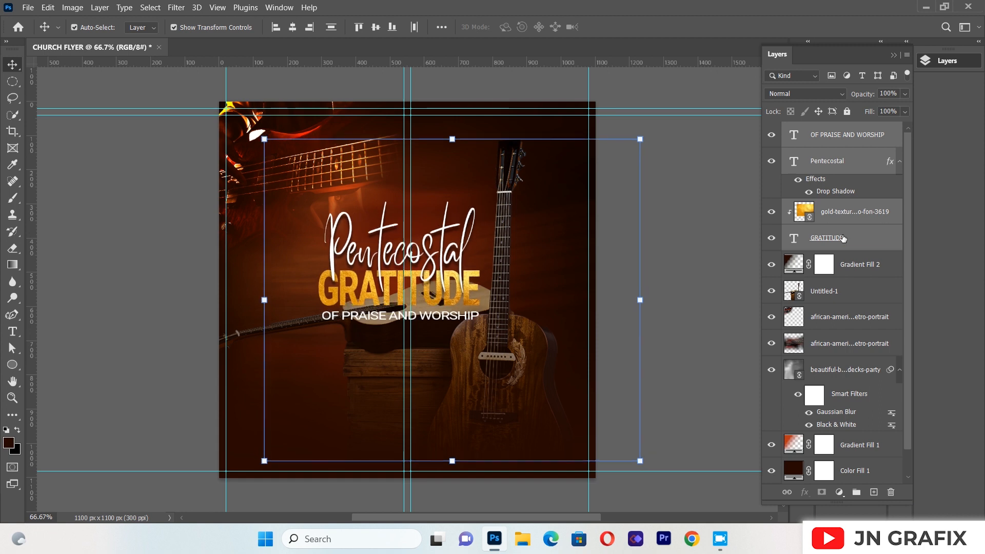
key("shift+Right")
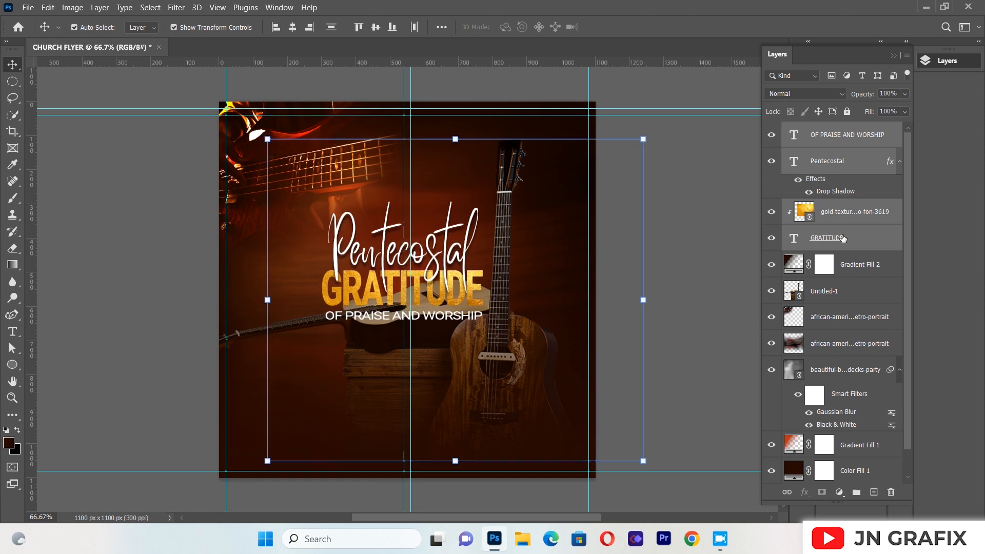
key("shift+Left")
key("shift+Left")
key("shift+Down")
key("shift+Right")
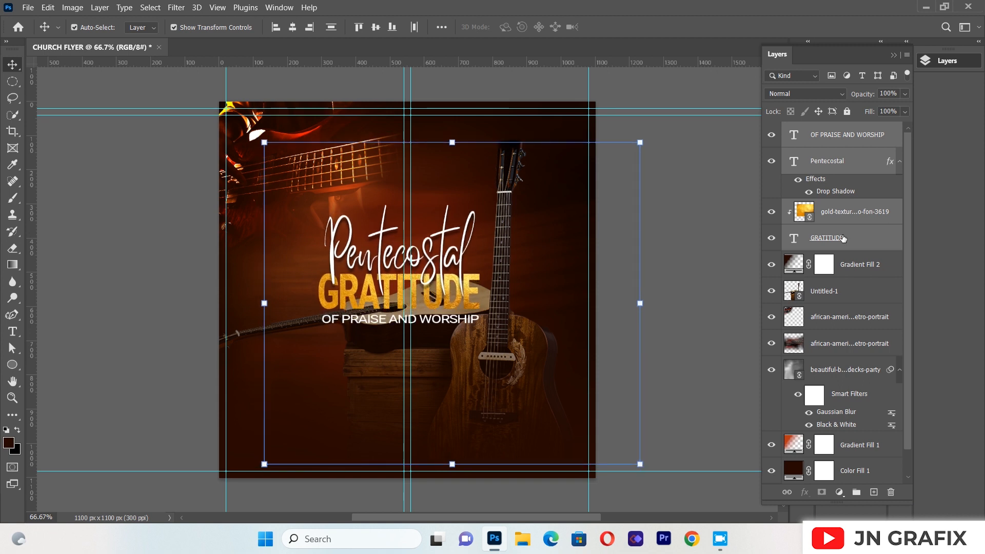
Scale the title block with its gold texture to about 115%, reposition it around the middle vertical guides, and apply the transform
key("ctrl+t")
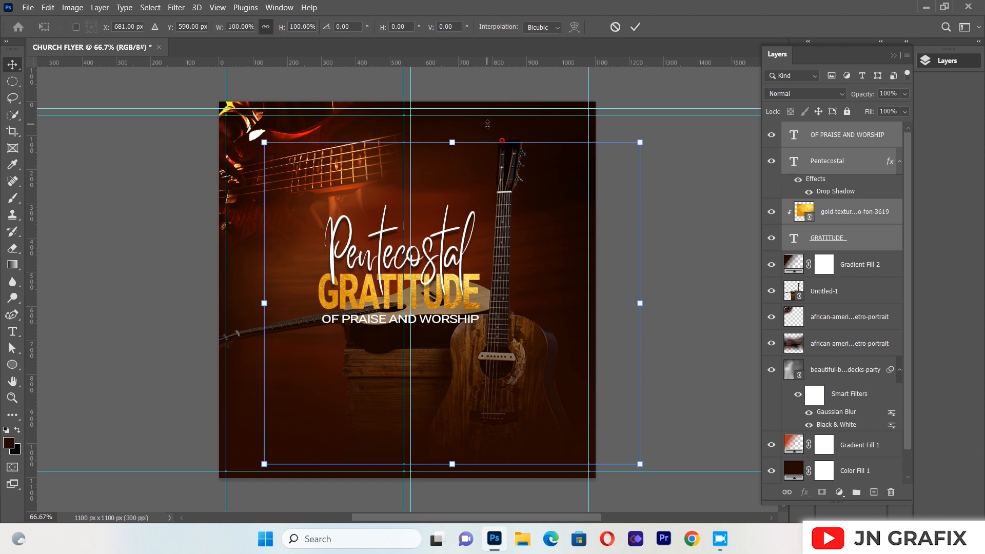
left_click_drag(262, 144, 178, 125)
left_click_drag(337, 251, 380, 275)
key("Left")
key("Left")
key("Left")
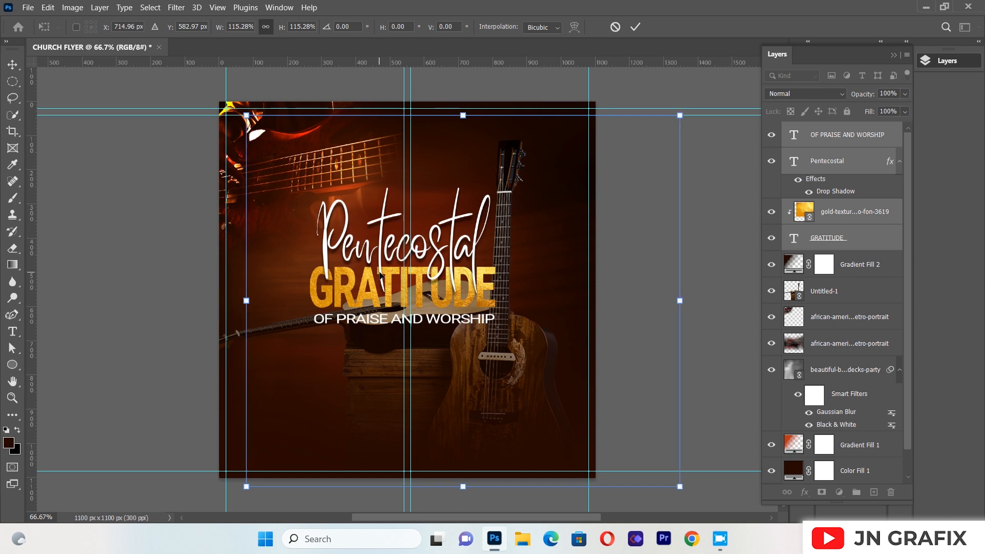
key("Right")
key("Right")
key("Right")
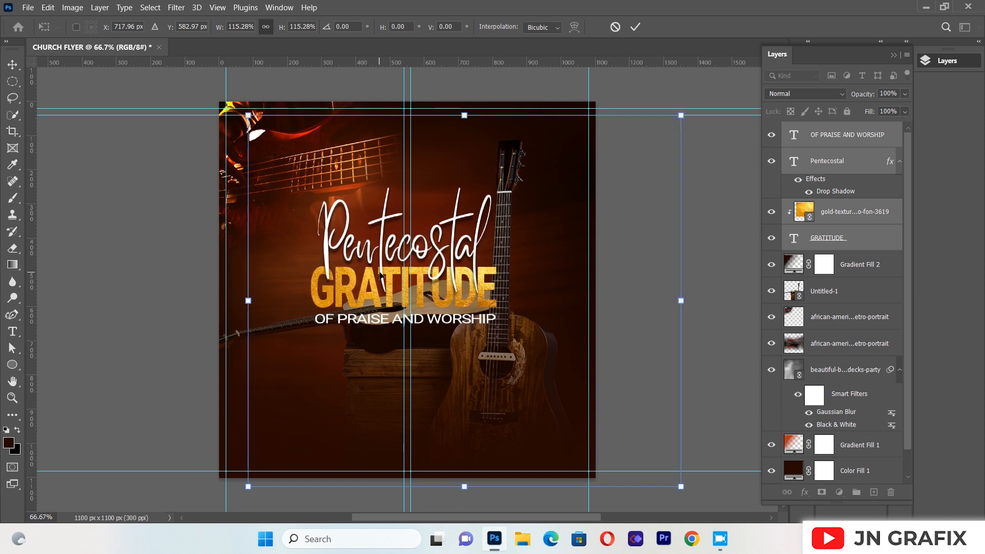
key("Right")
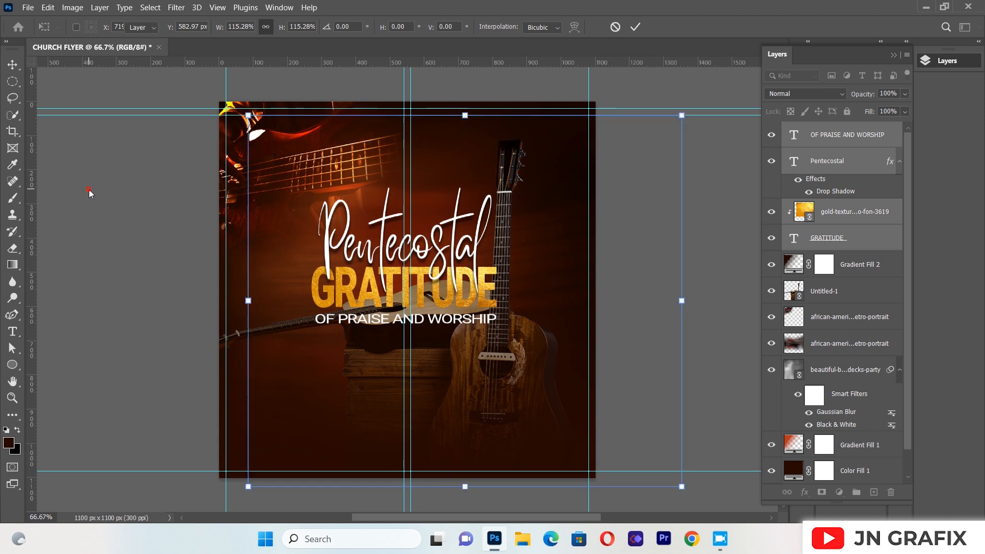
key("Return")
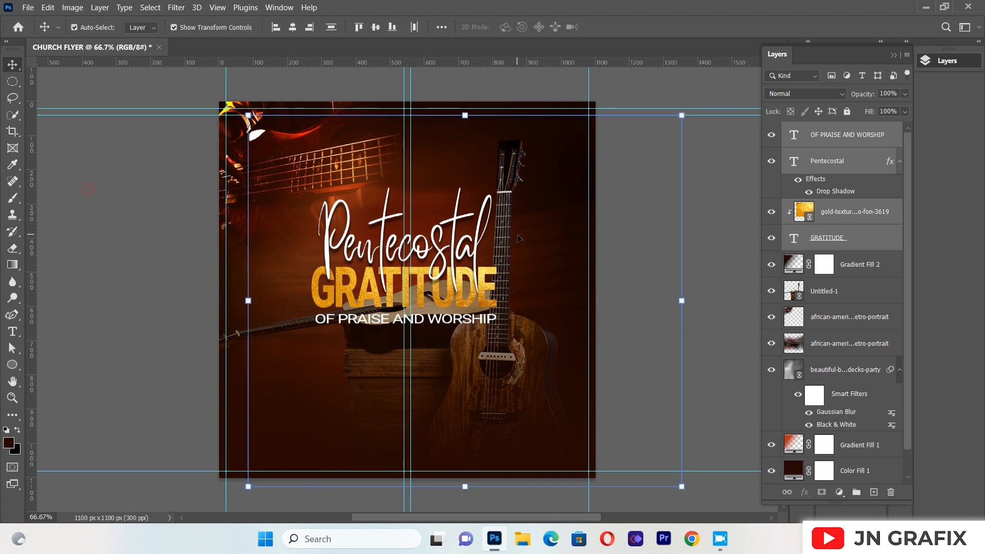
Shift the guitars image on the Untitled-1 layer slightly to the right
left_click(827, 301)
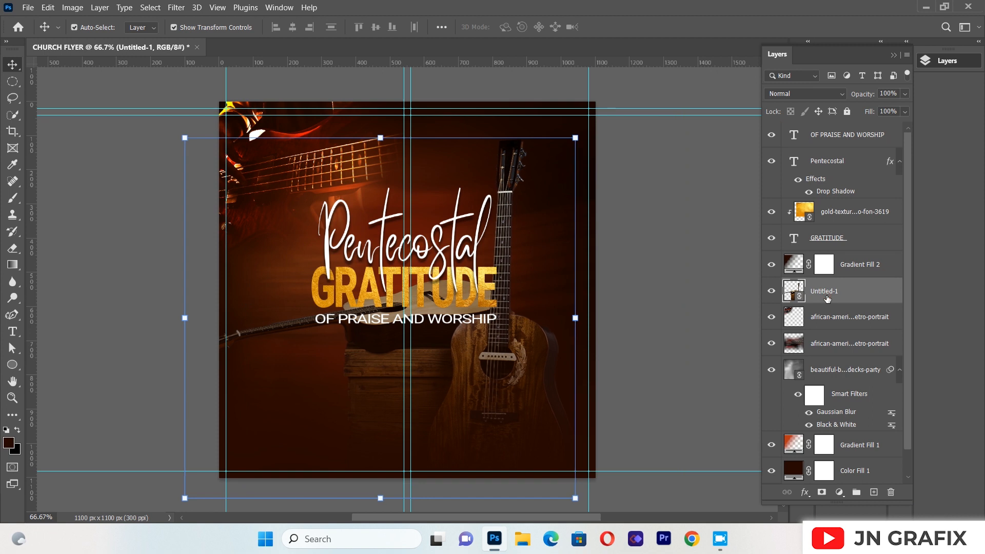
key("Right")
key("Right")
key("Right")
key("Right")
key("Right")
key("Right")
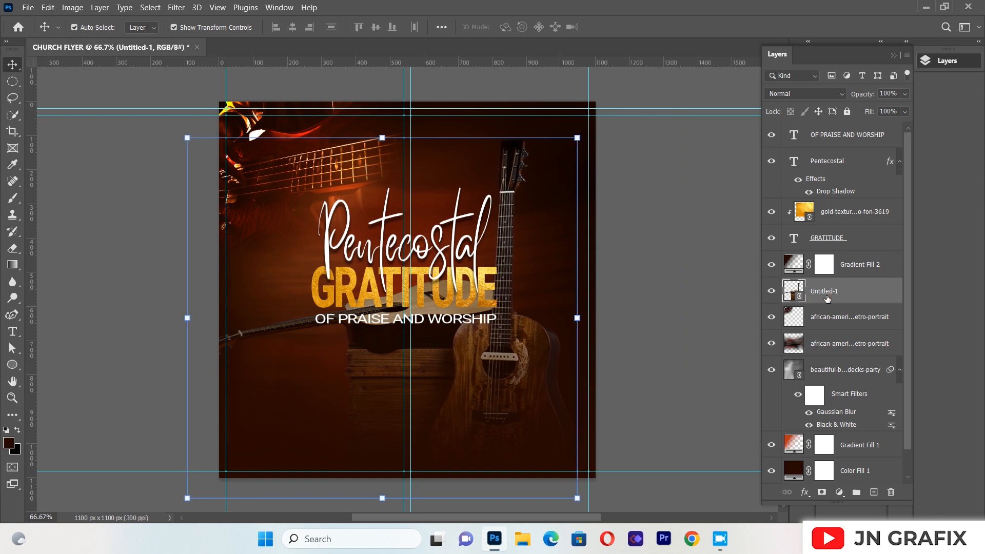
left_click_drag(521, 184, 535, 183)
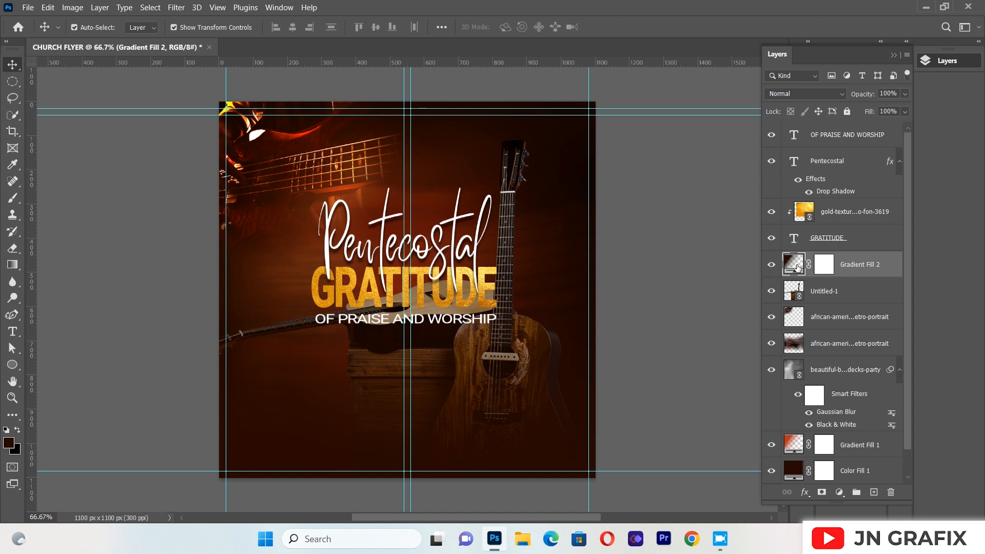
Lower the guitars image on the Untitled-1 layer slightly in small nudges
left_click(820, 292)
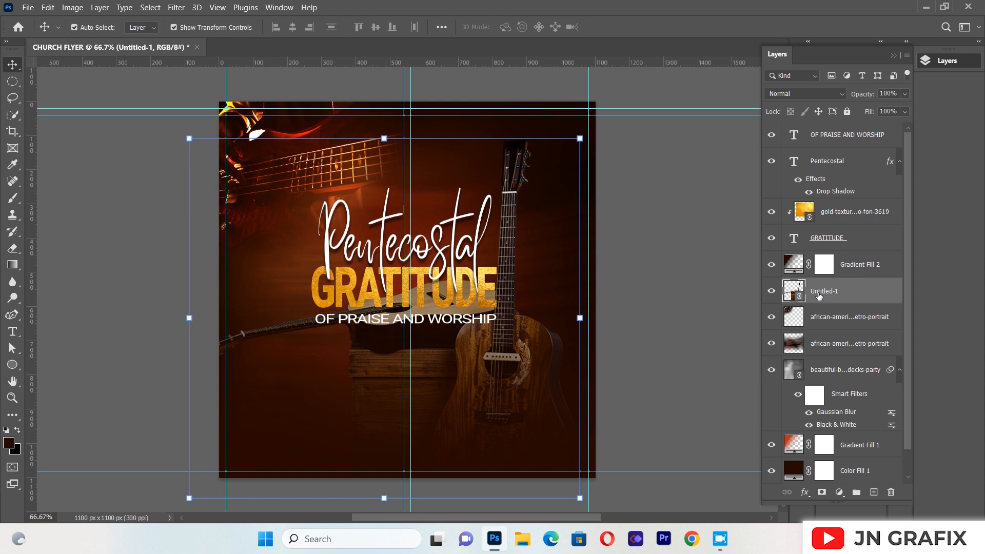
key("Down")
key("Down")
key("Down")
key("Down")
key("Down")
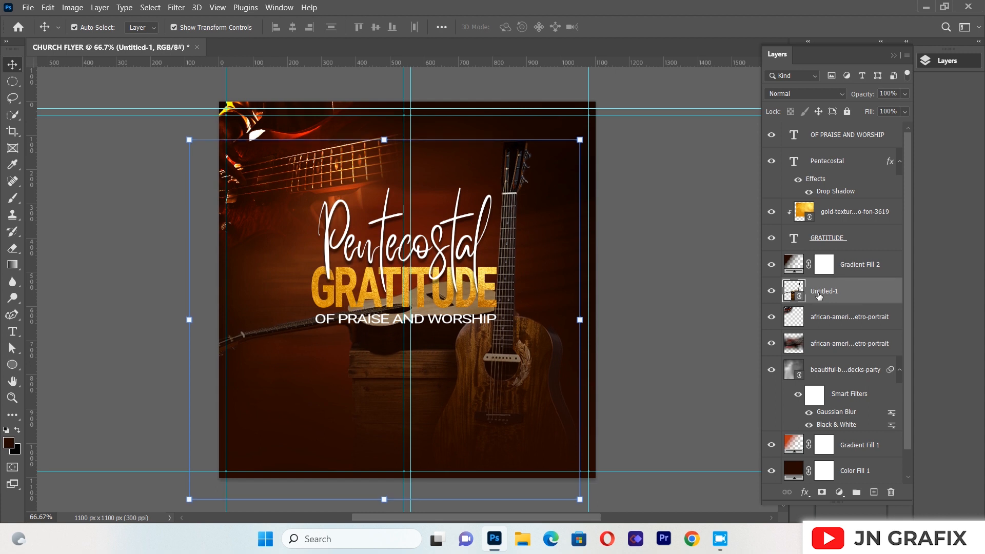
key("Down")
key("Down")
key("Down")
key("Down")
key("Down")
key("Down")
key("Down")
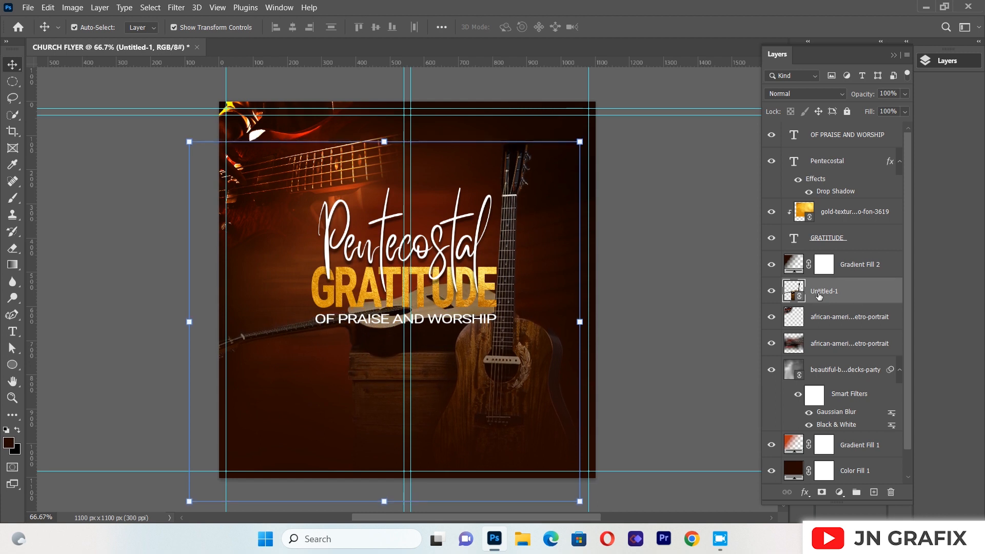
key("Down")
key("Down")
key("Down")
key("Down")
key("Down")
key("Down")
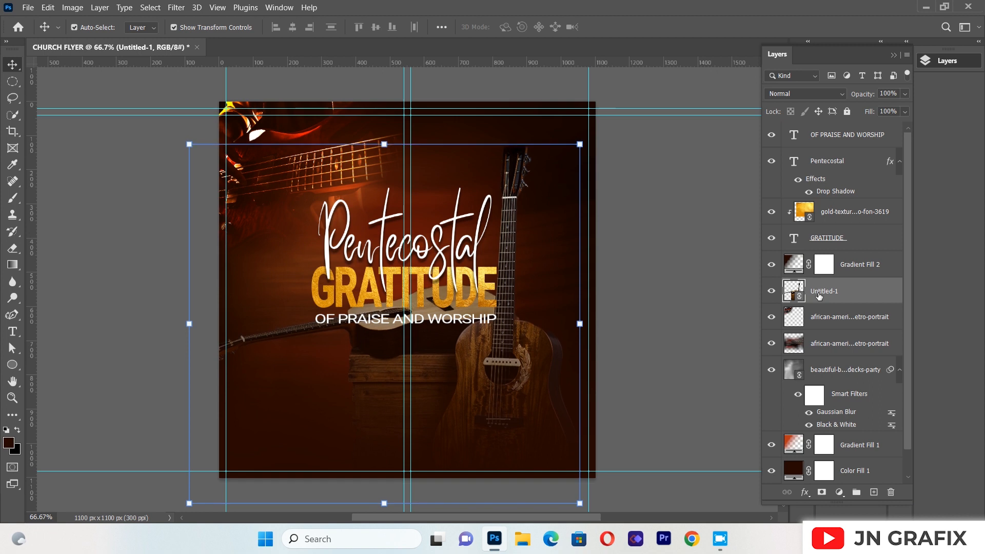
key("Down")
key("Down")
key("Down")
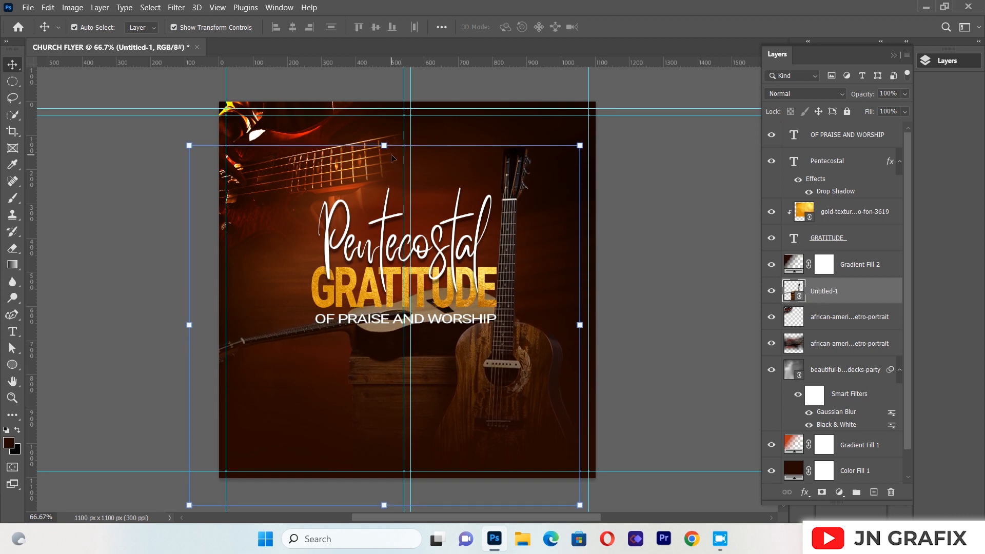
Move the guitars image further down and slightly right so the acoustic guitar lies beneath the title, then apply and deselect
left_click_drag(384, 146, 398, 188)
key("Left")
key("Left")
key("Left")
key("Left")
key("Left")
key("Left")
key("Left")
key("Left")
key("Left")
key("Left")
key("Left")
key("Left")
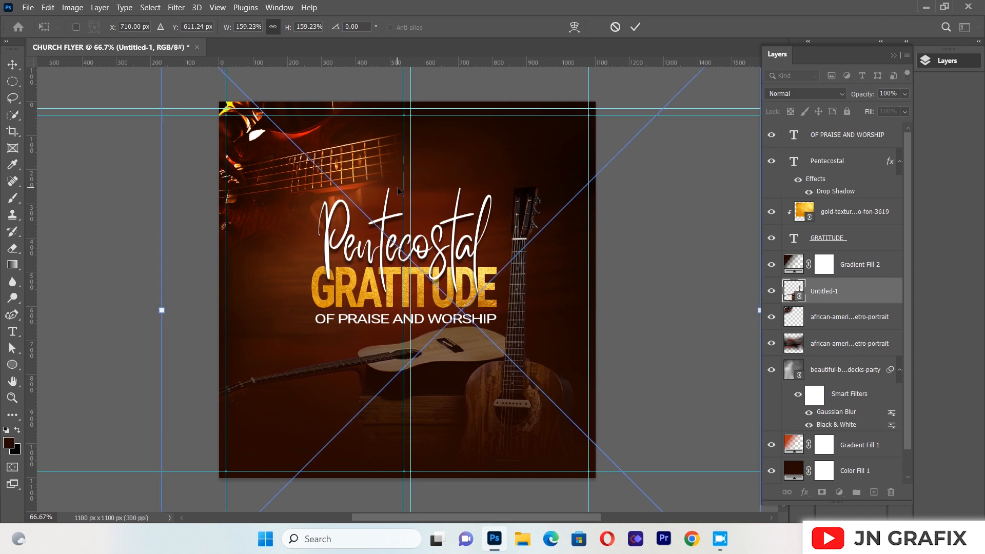
key("Left")
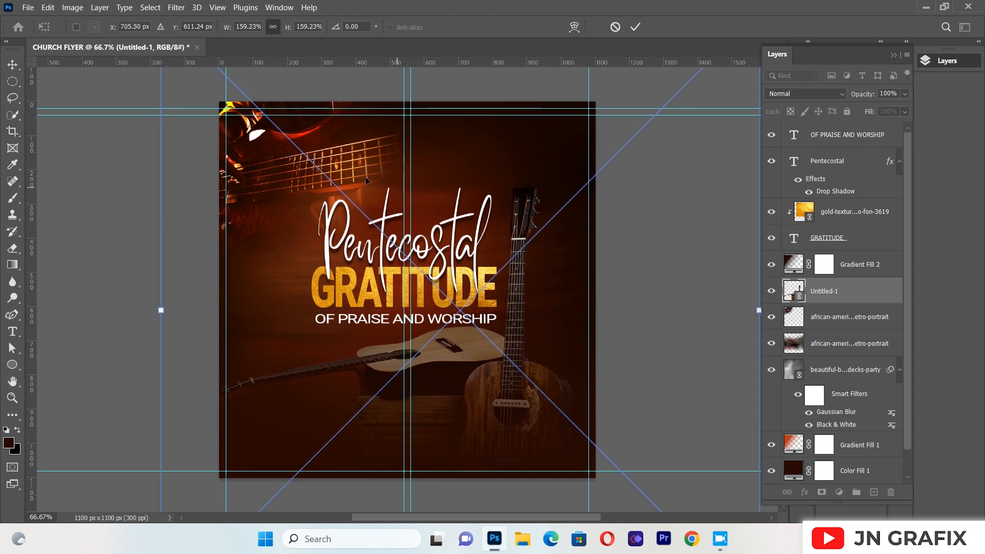
left_click(12, 64)
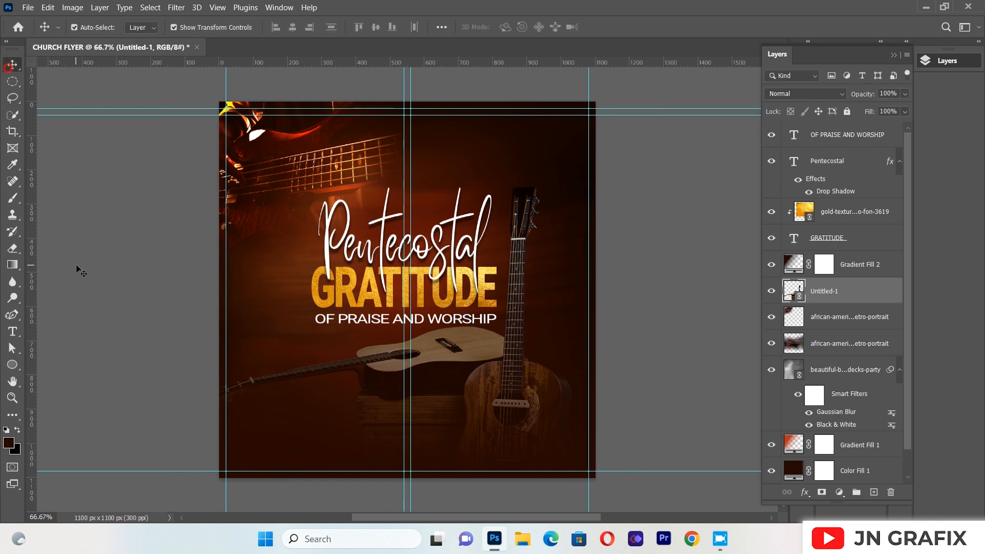
left_click(77, 267)
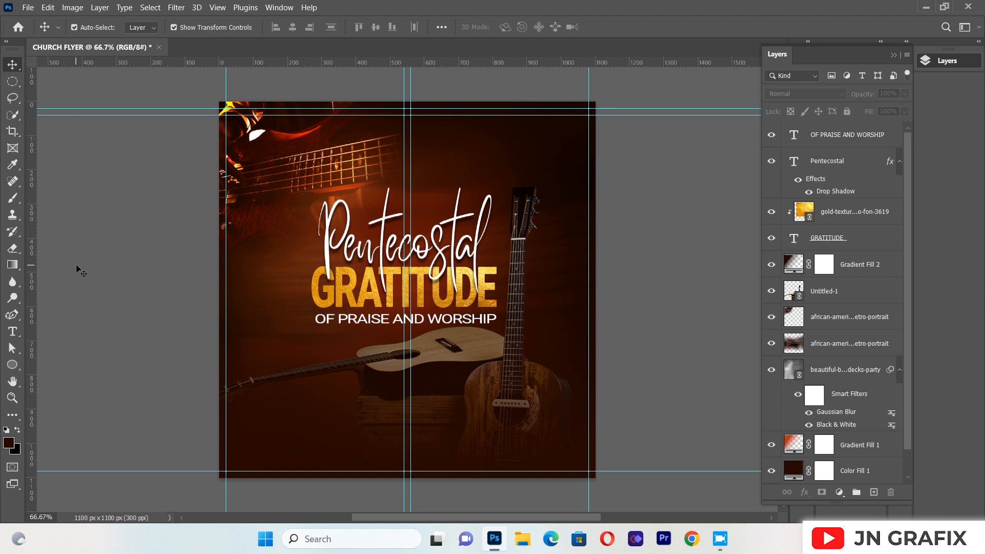
Draw a rectangle shape about 531 by 140 px below "OF PRAISE AND WORSHIP", matching the width of the text
left_click(12, 366)
left_click(66, 364)
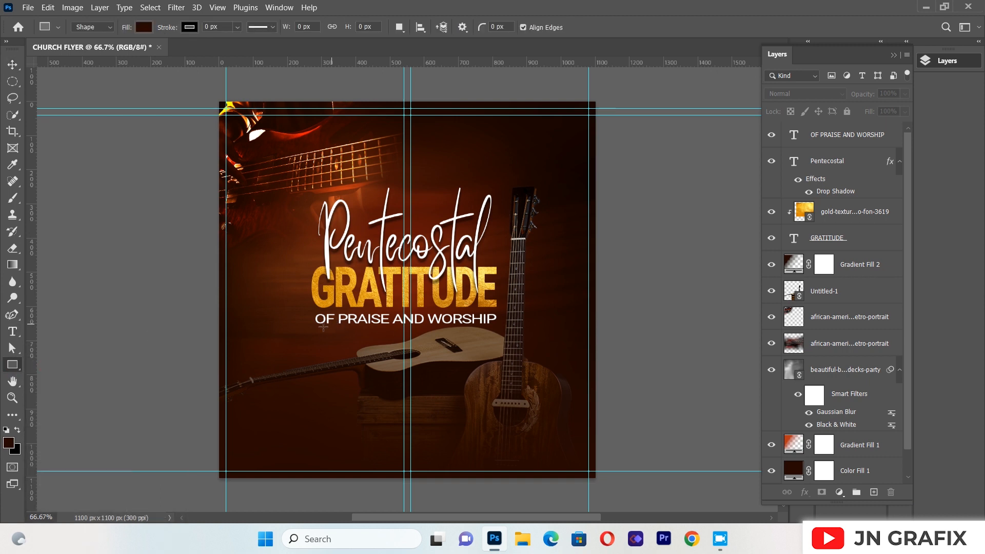
left_click_drag(316, 344, 498, 391)
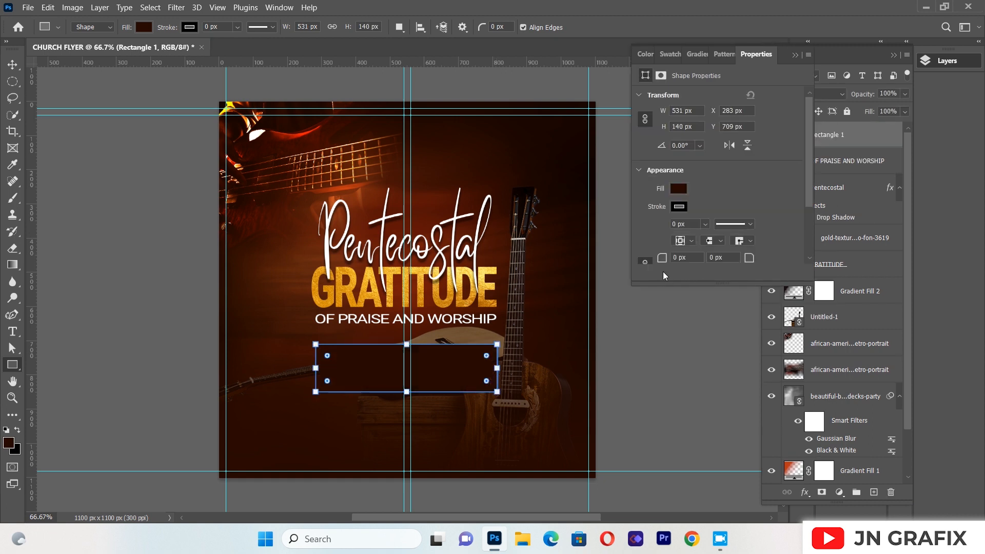
Fill the rectangle with the very dark, near-black brown from the recently used colors
scroll(811, 134, "down", 2)
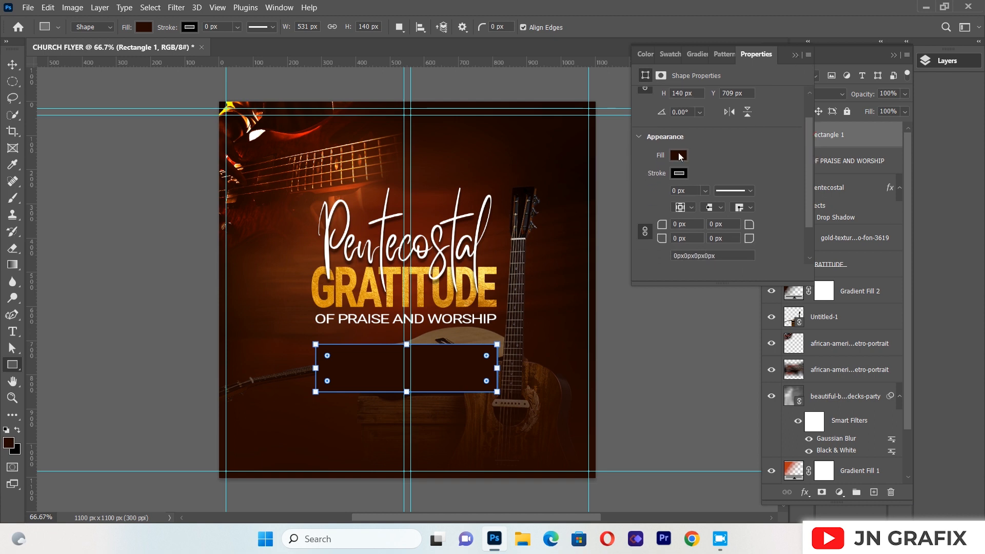
left_click(678, 155)
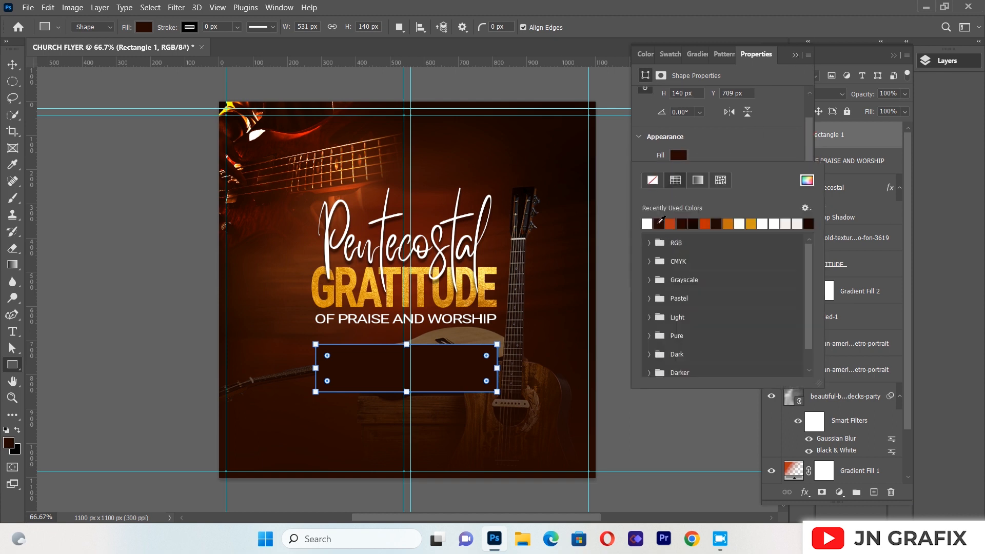
left_click(696, 224)
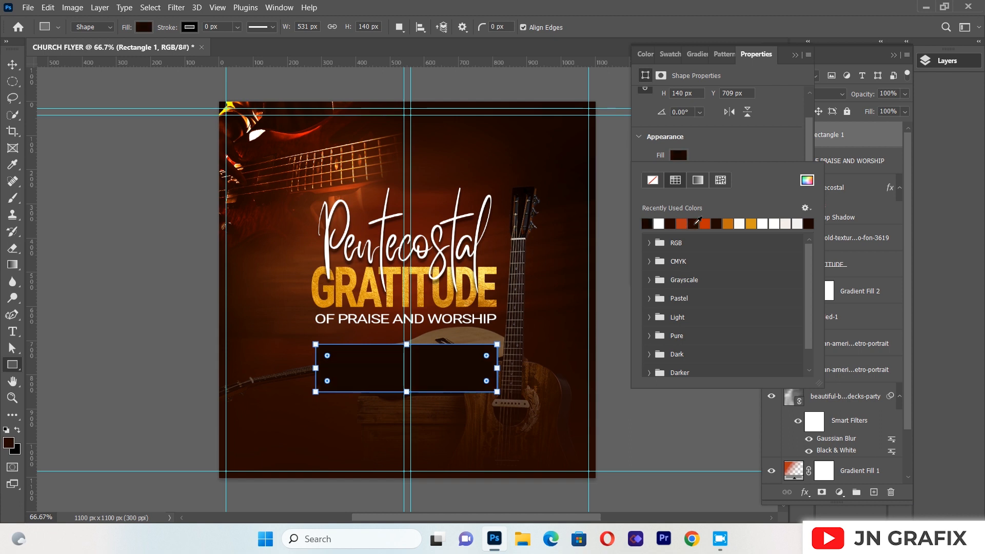
left_click(795, 55)
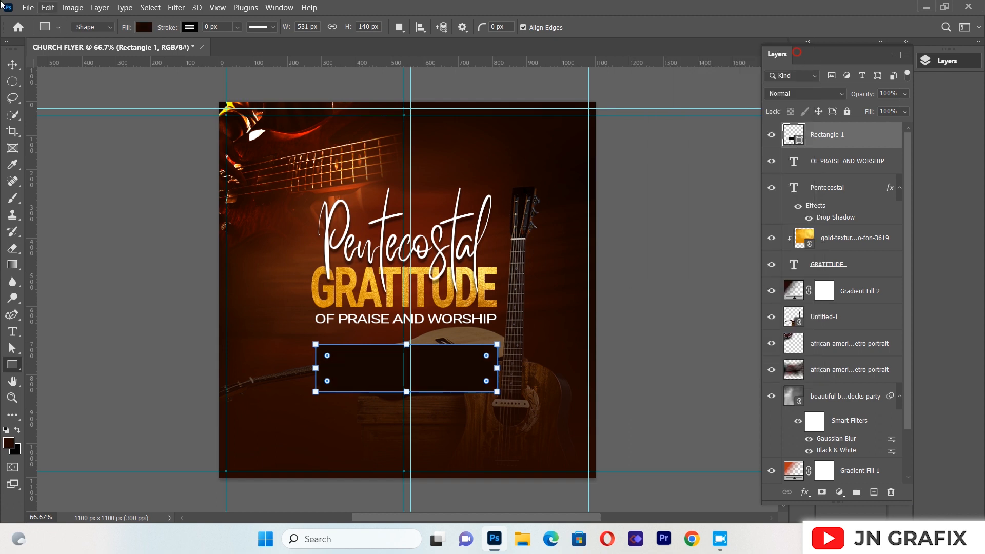
Move the dark rectangle slightly up, closer to "OF PRAISE AND WORSHIP", and fine-tune its position beneath the text
left_click(12, 64)
left_click_drag(431, 383, 430, 377)
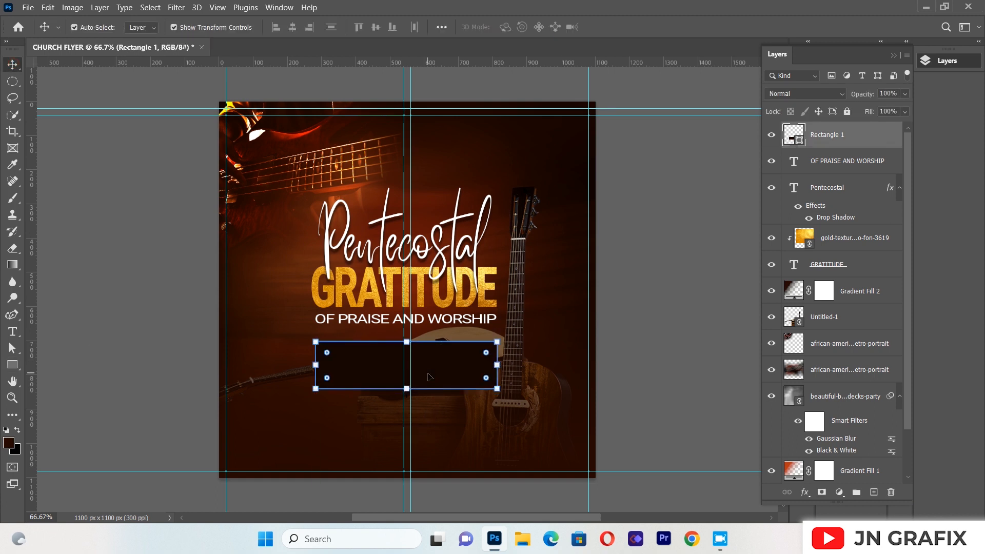
key("Up")
key("Up")
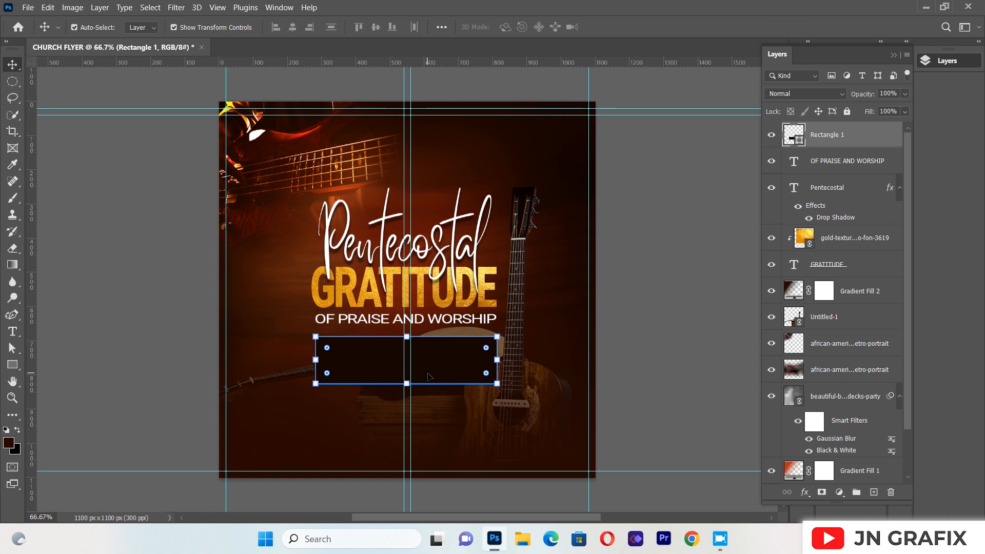
key("Down")
key("Left")
key("Right")
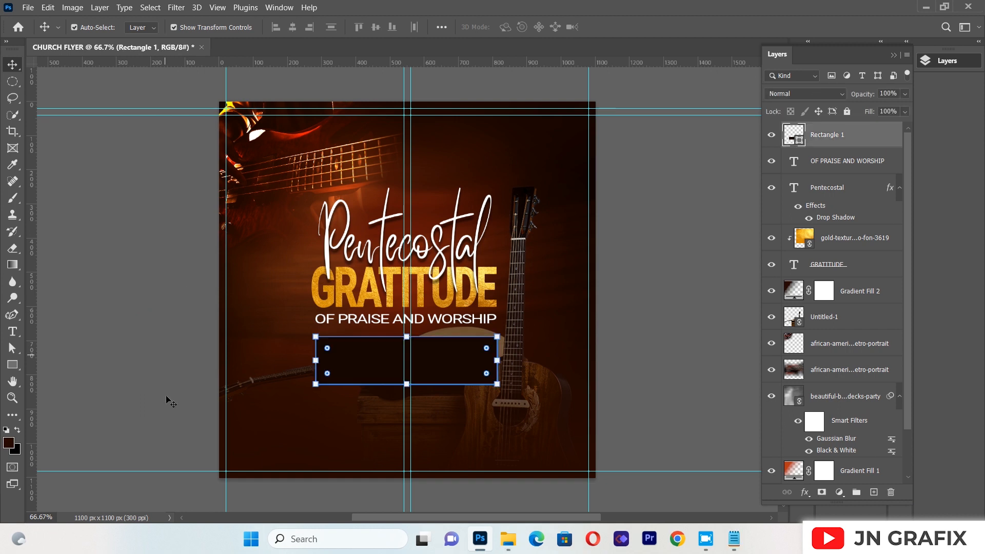
left_click(374, 371)
left_click(445, 353)
left_click(446, 354)
Switch to Notepad, copy the "Enter into His gates with Thanksgiving" verse from praise.txt, and return to the Photoshop flyer
left_click(734, 538)
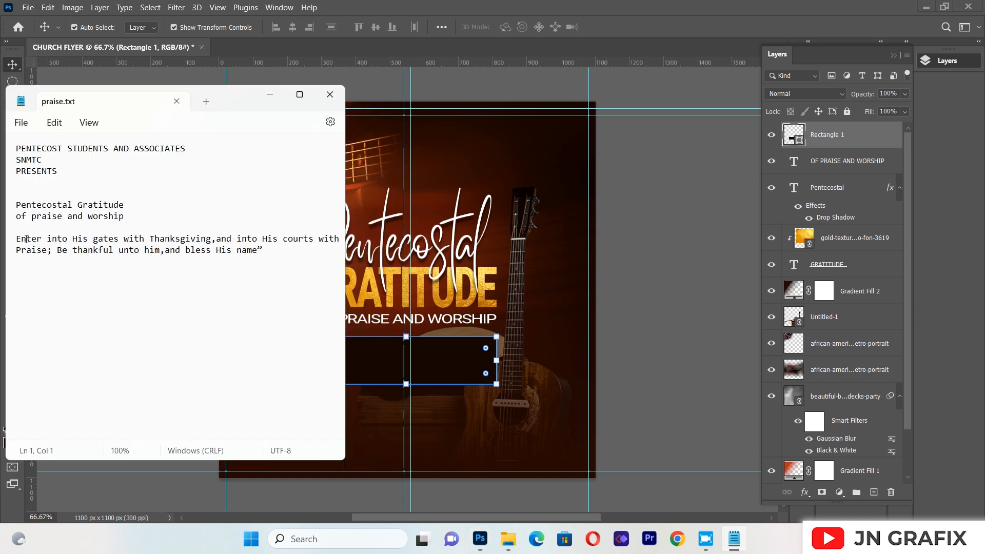
left_click_drag(17, 239, 94, 259)
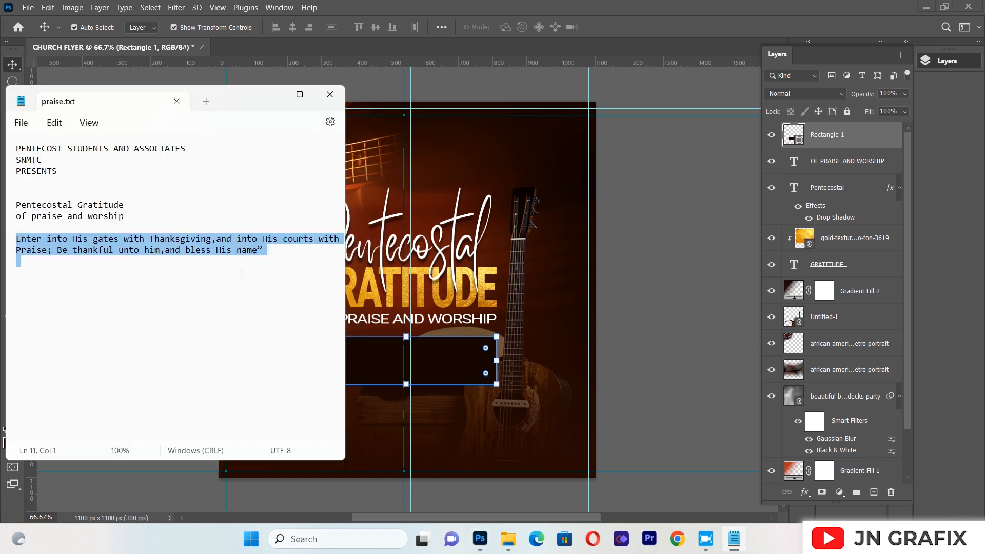
right_click(210, 251)
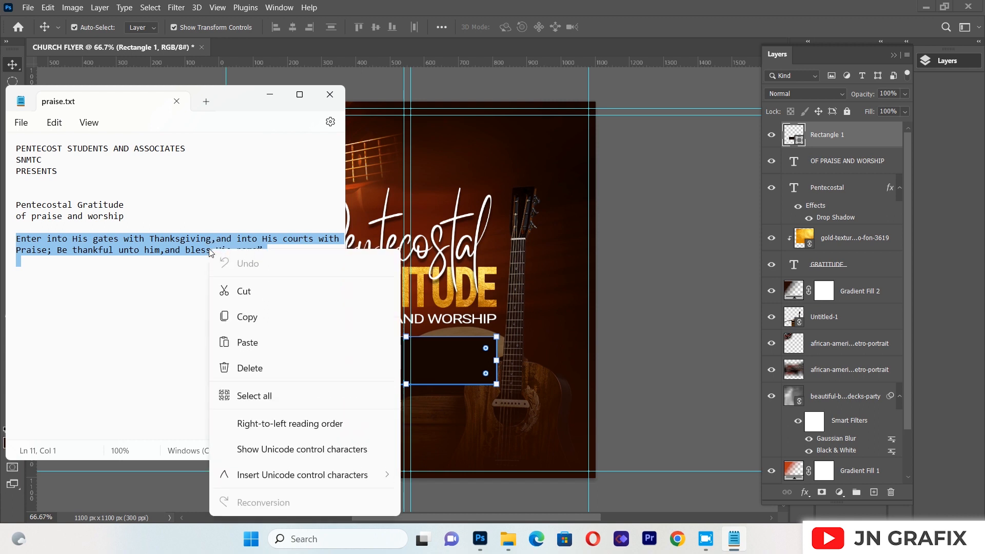
left_click(251, 314)
left_click(447, 385)
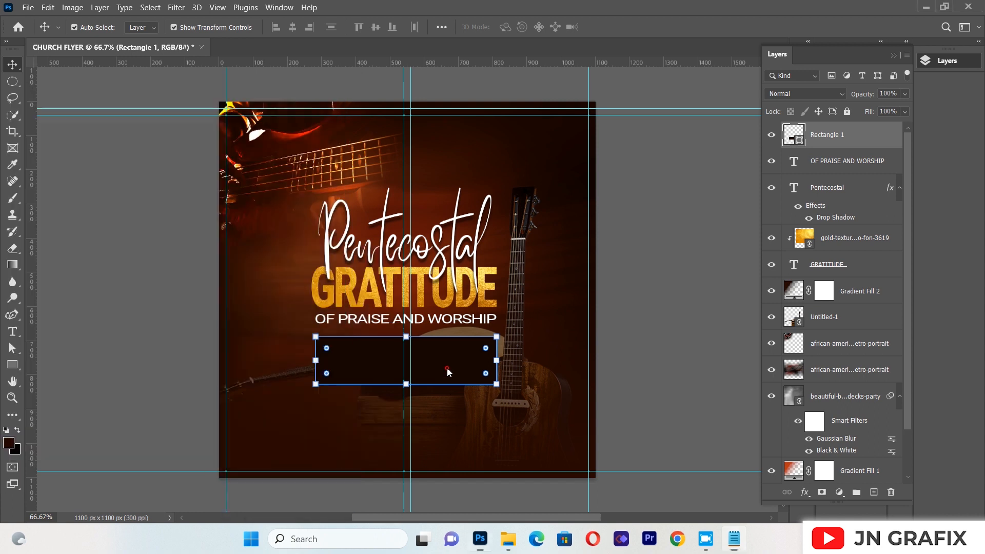
Create a paragraph text box over the dark rectangle and paste the copied "Enter into His gates with Thanksgiving" verse into it
left_click(11, 336)
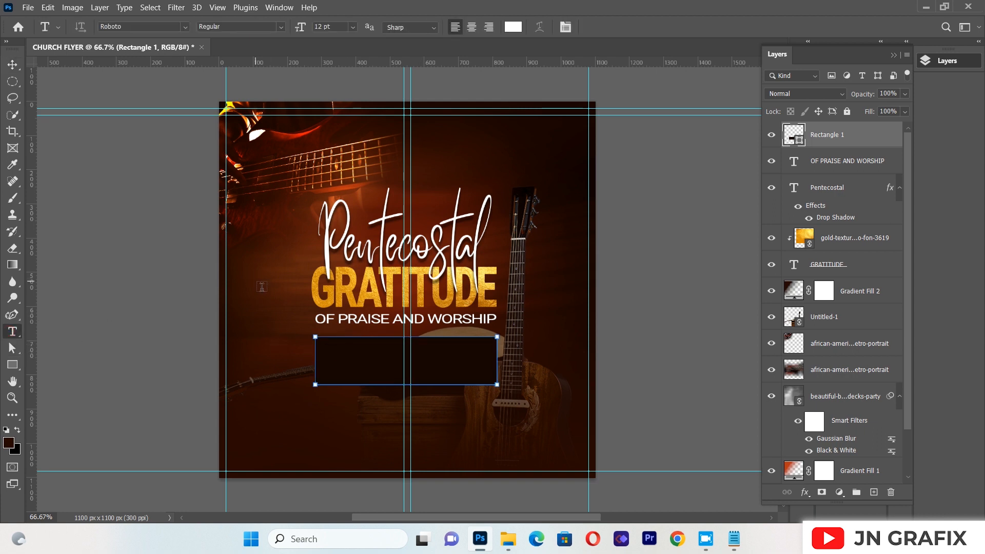
left_click_drag(280, 325, 497, 420)
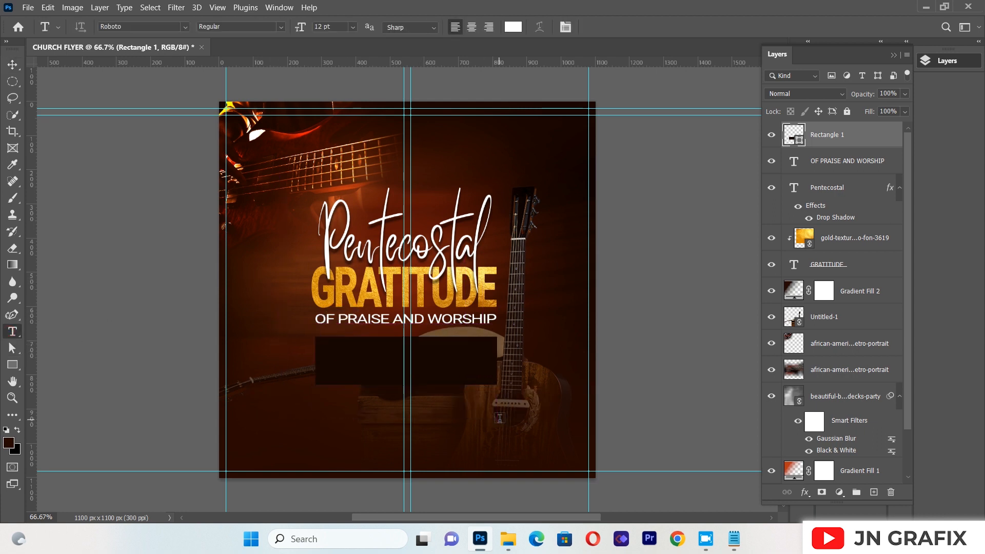
key("BackSpace")
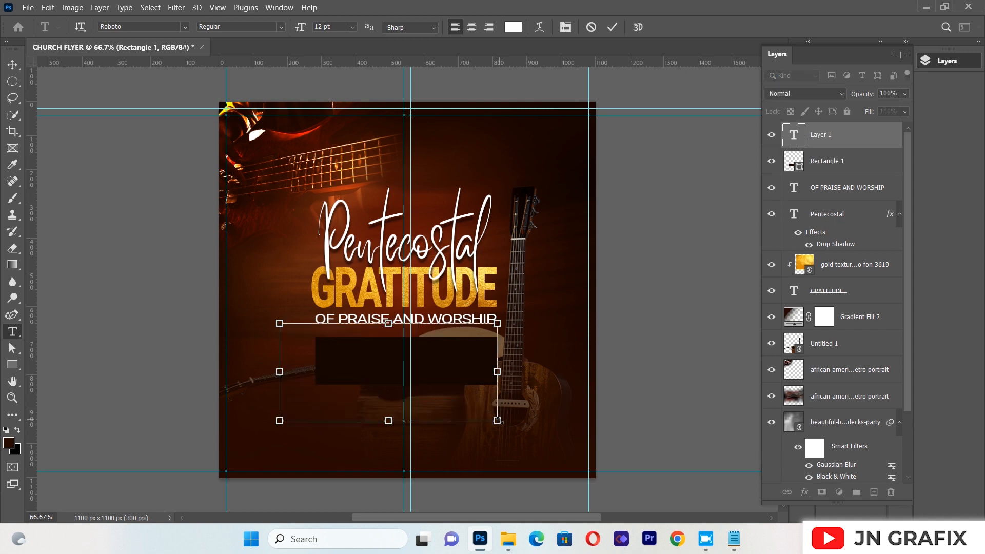
key("ctrl+v")
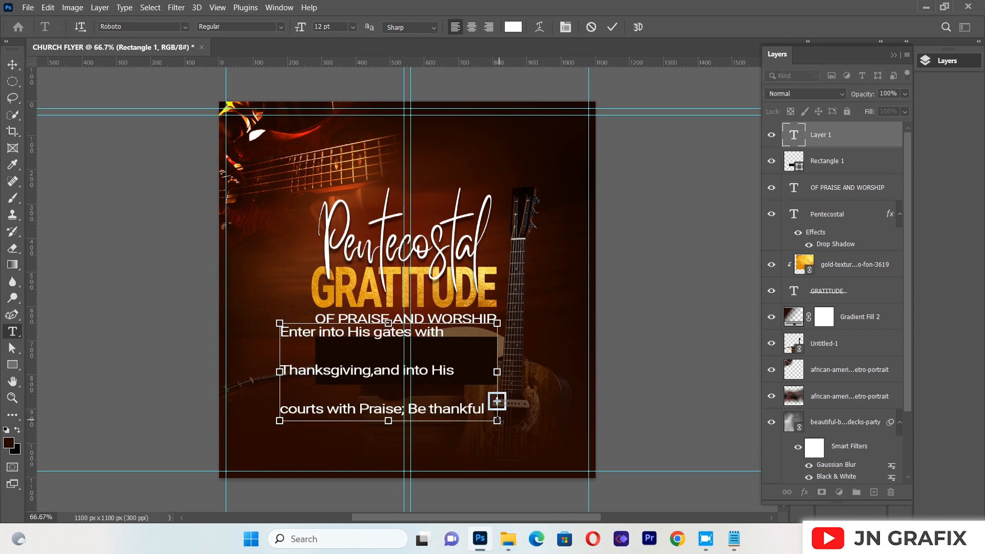
Format the whole verse with 9 pt leading, an 8 pt font size and centered alignment
key("ctrl+a")
left_click(565, 27)
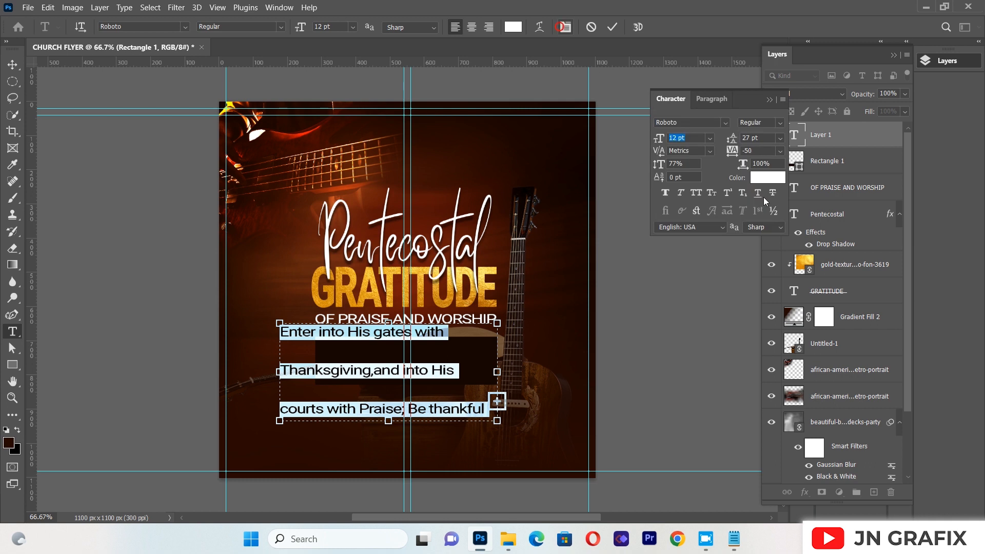
left_click(780, 138)
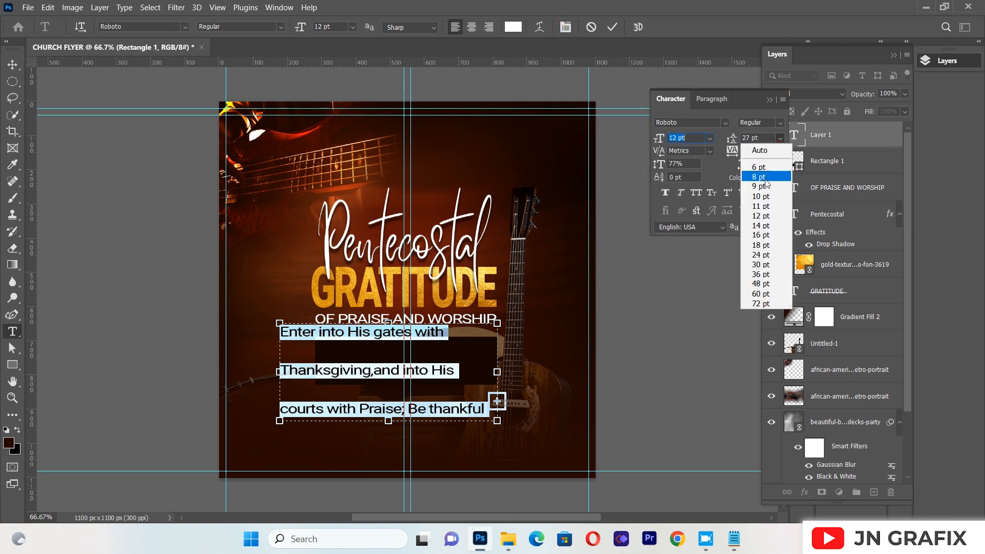
left_click(761, 178)
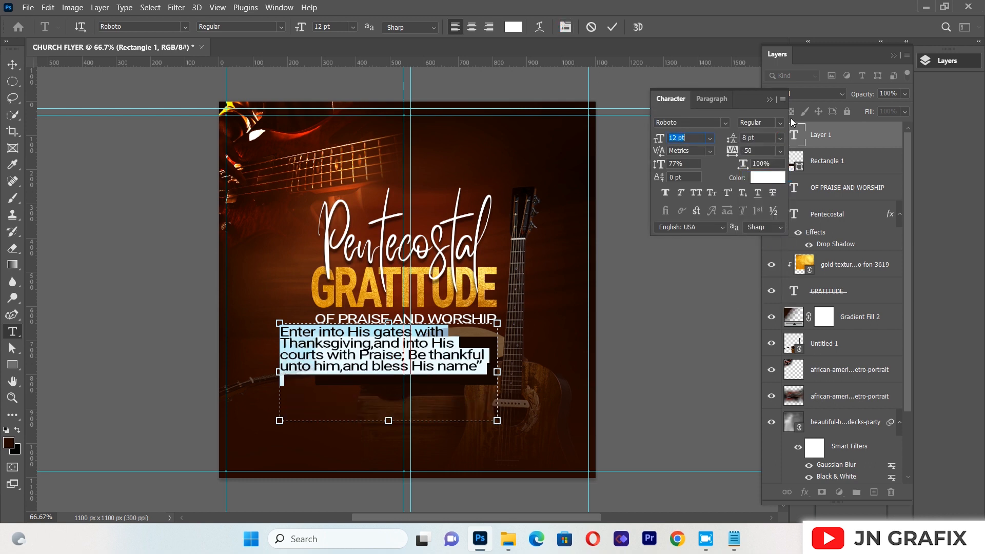
left_click(780, 138)
left_click(761, 188)
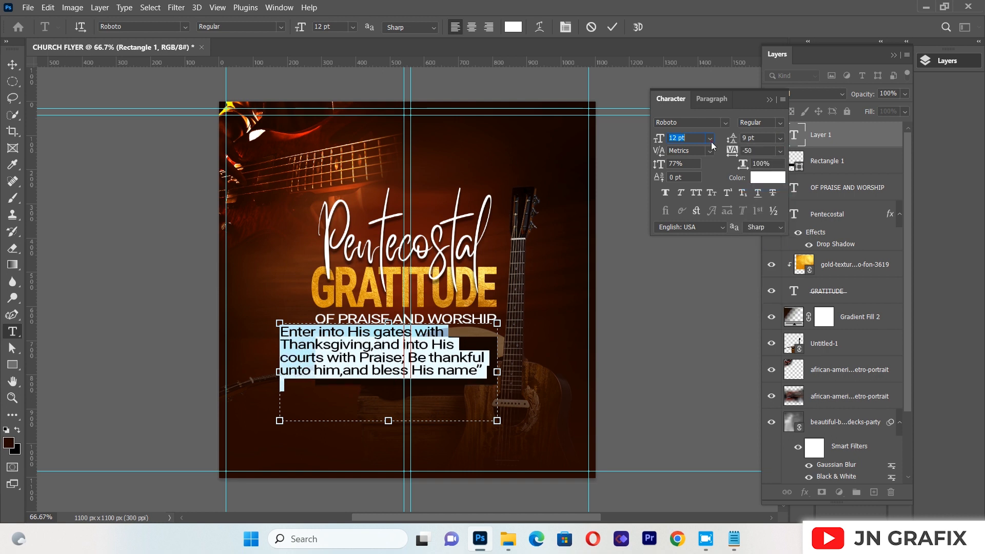
left_click(710, 140)
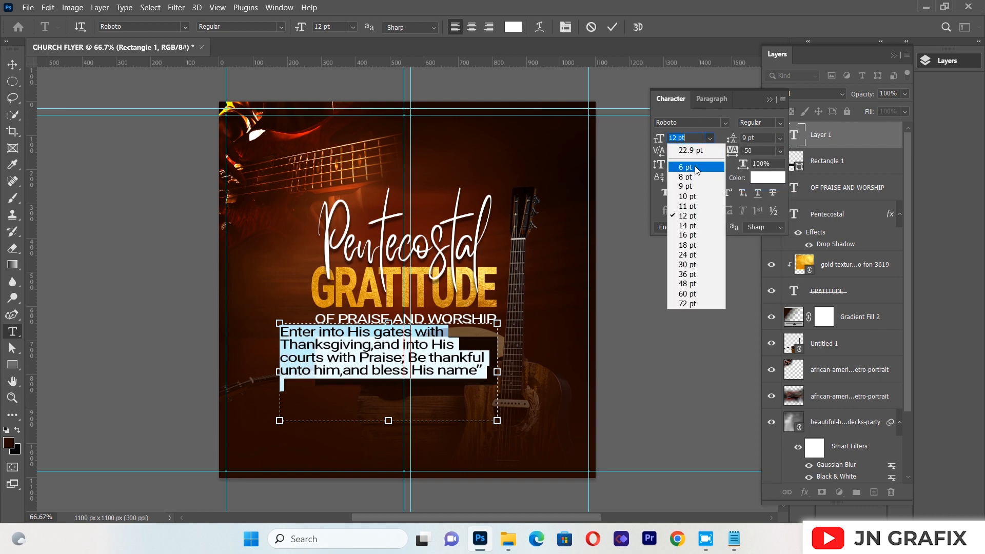
left_click(690, 177)
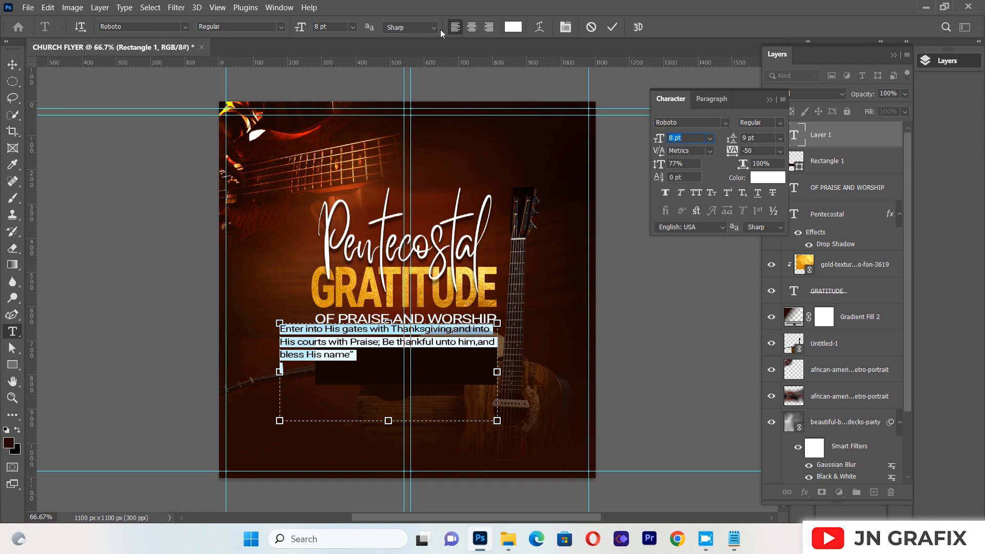
left_click(467, 33)
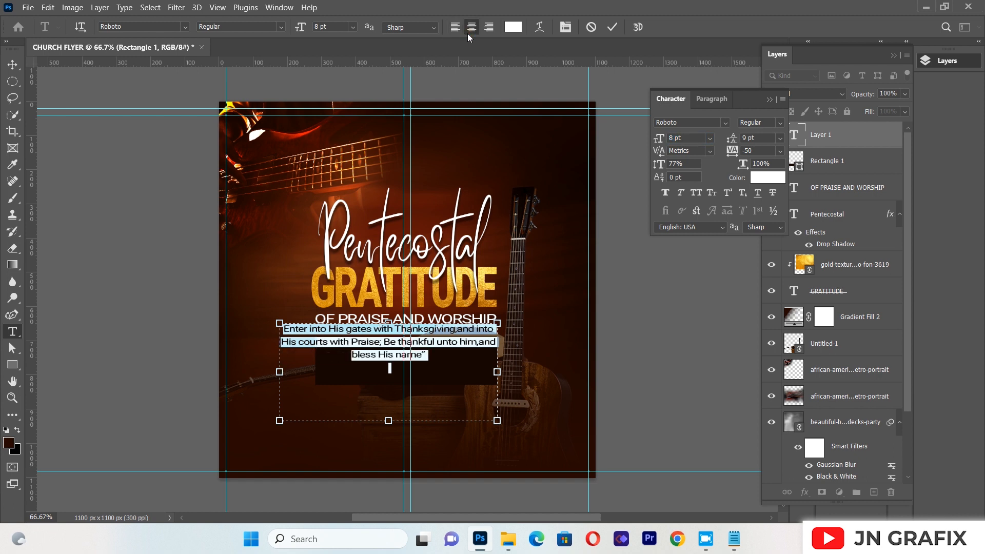
Move the verse onto the dark rectangle and scale it down proportionally to about 84% to match the rectangle's width
left_click(13, 64)
left_click_drag(376, 354, 395, 375)
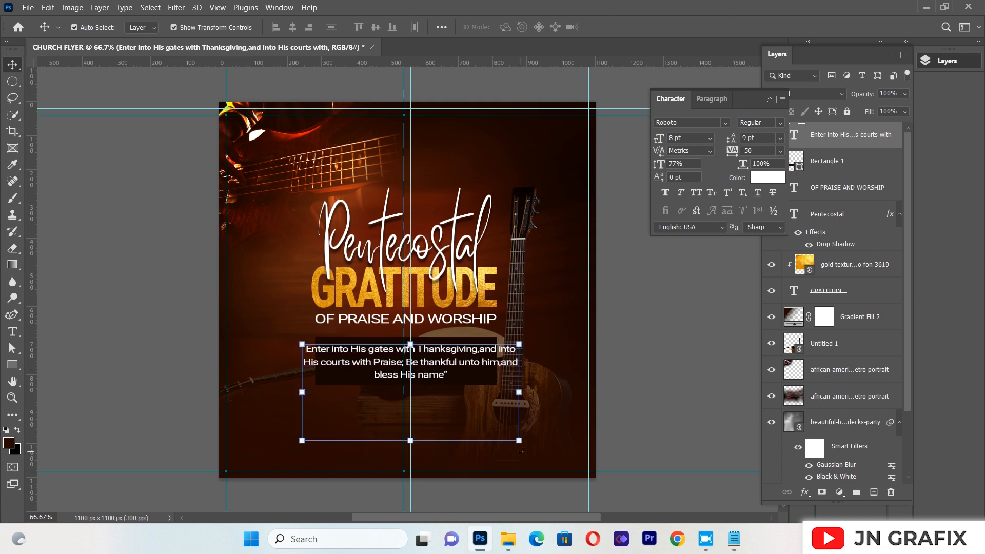
left_click_drag(521, 448, 464, 401)
left_click_drag(437, 354, 455, 355)
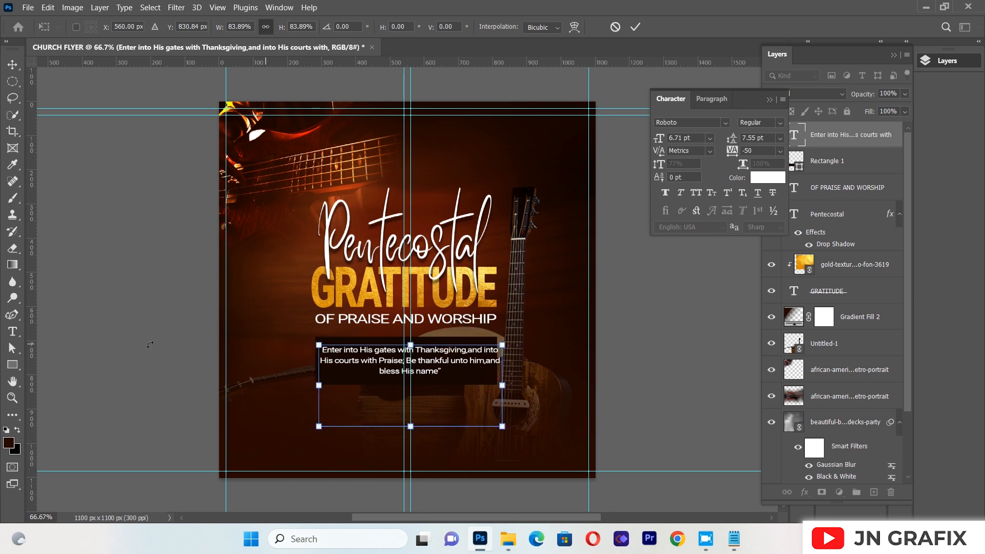
Narrow the verse's text box so the text wraps onto four lines, and reposition it centrally inside the dark rectangle
left_click(13, 331)
left_click(367, 355)
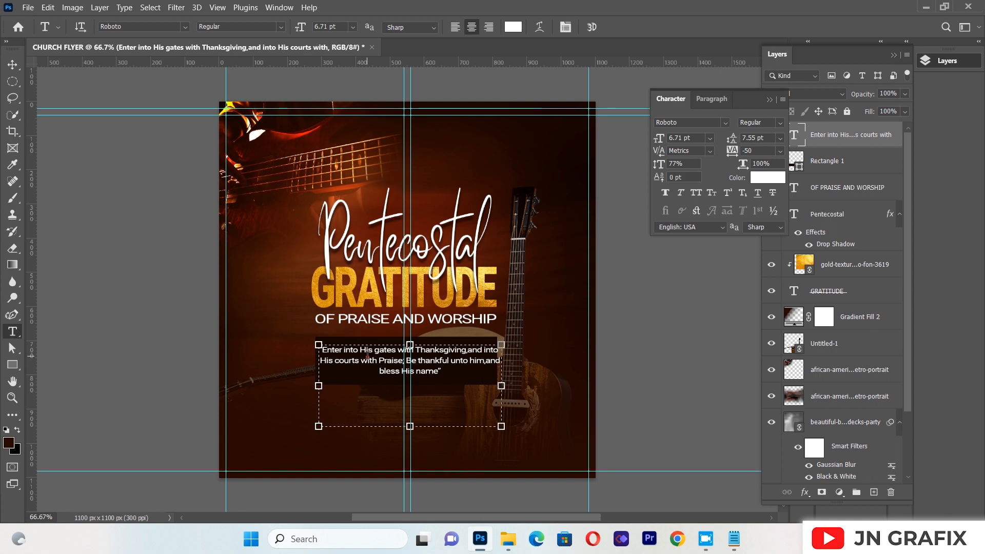
left_click_drag(510, 390, 471, 382)
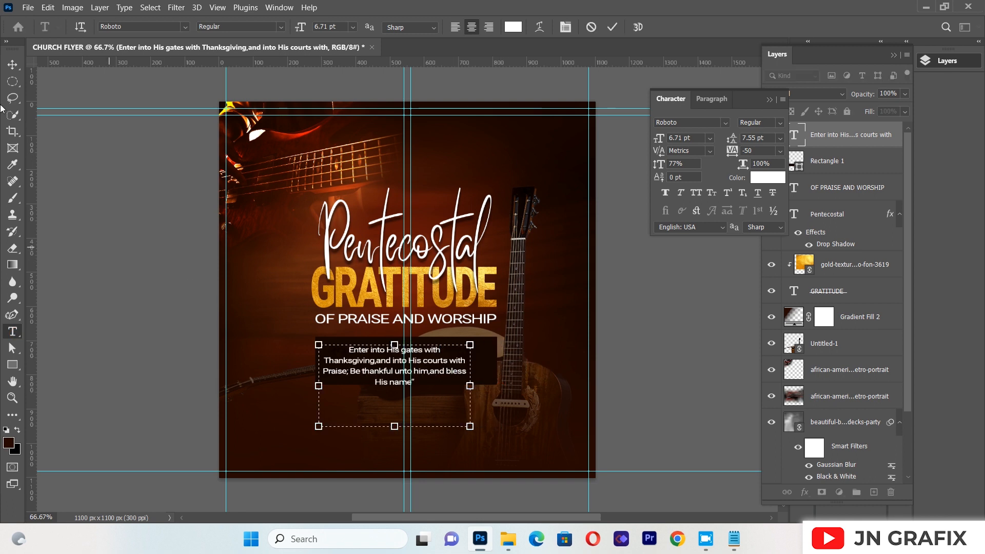
left_click(13, 64)
left_click_drag(426, 364, 431, 362)
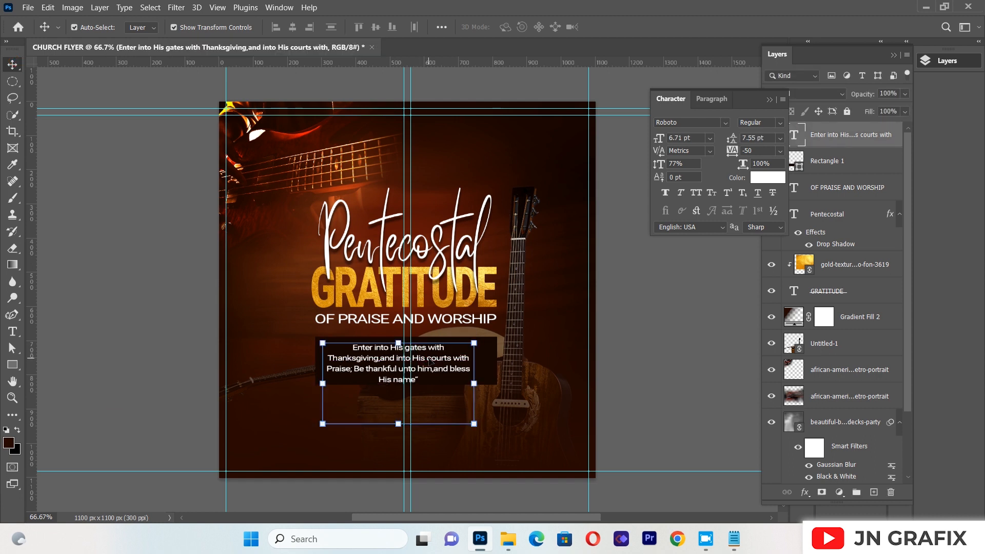
key("Right")
key("Right")
key("Right")
key("Right")
key("Right")
key("Right")
key("Right")
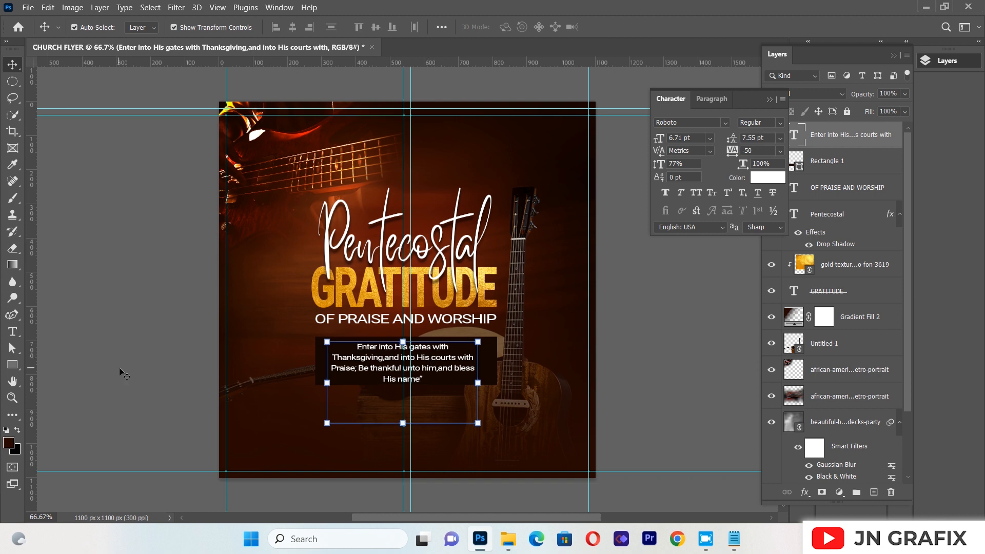
Set the tracking of the whole verse to -25 and deselect the layer
key("t")
left_click_drag(358, 345, 731, 265)
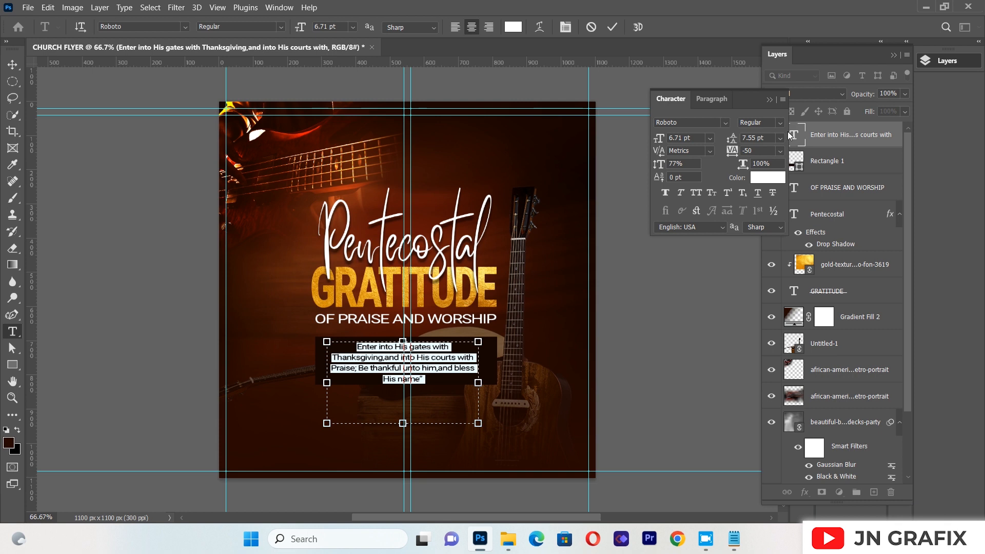
left_click(780, 151)
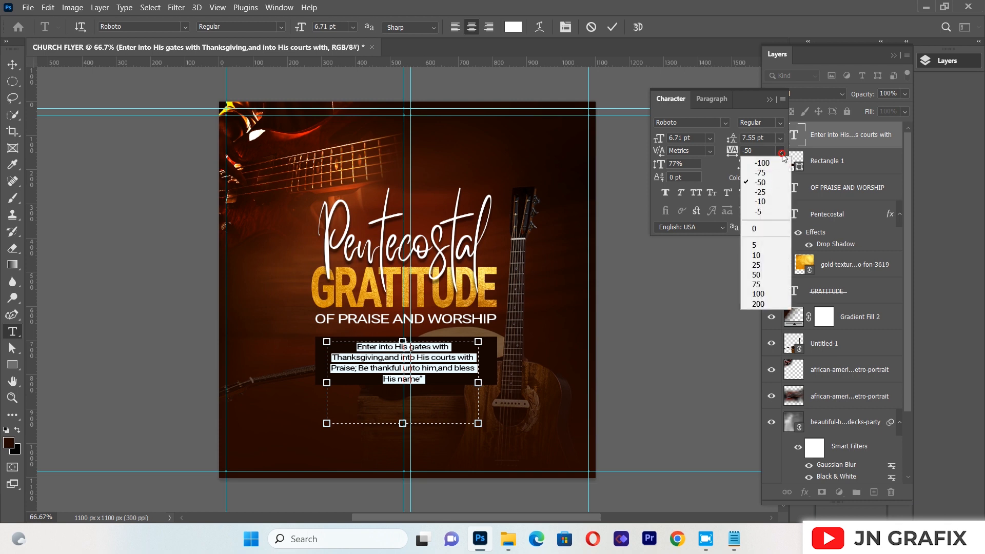
left_click(769, 193)
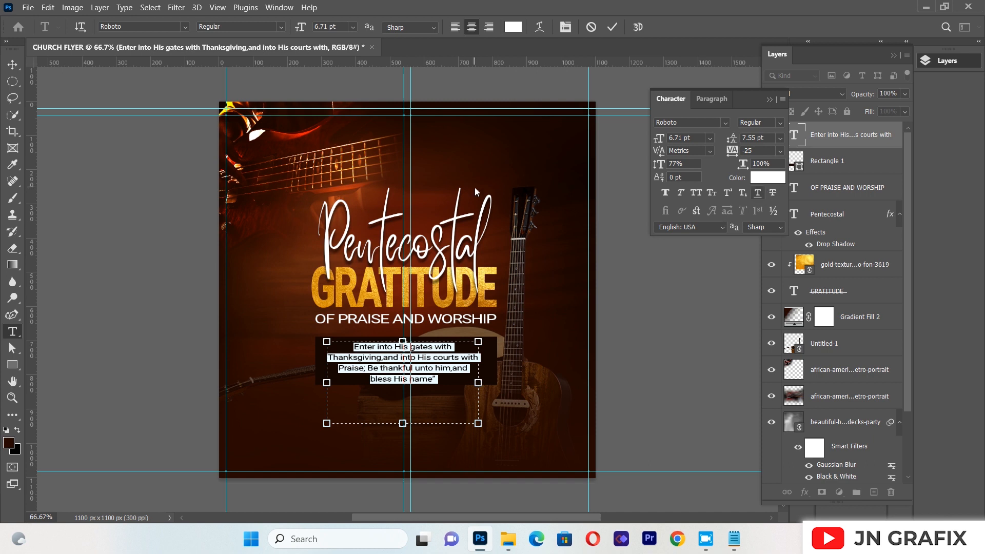
left_click(12, 65)
left_click(107, 327)
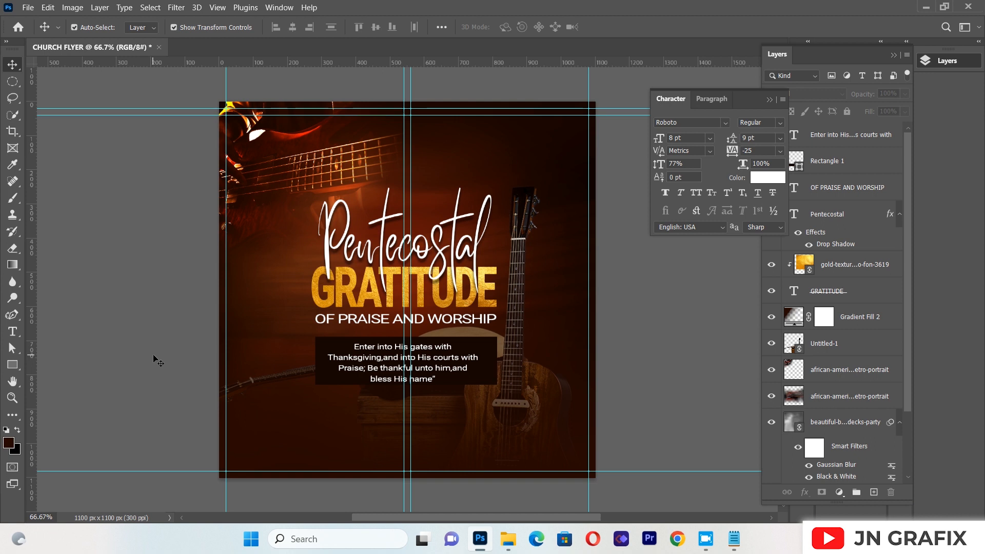
Fine-tune the verse's position slightly right and up within the dark rectangle, and close the character settings
left_click(426, 366)
left_click_drag(426, 367, 427, 368)
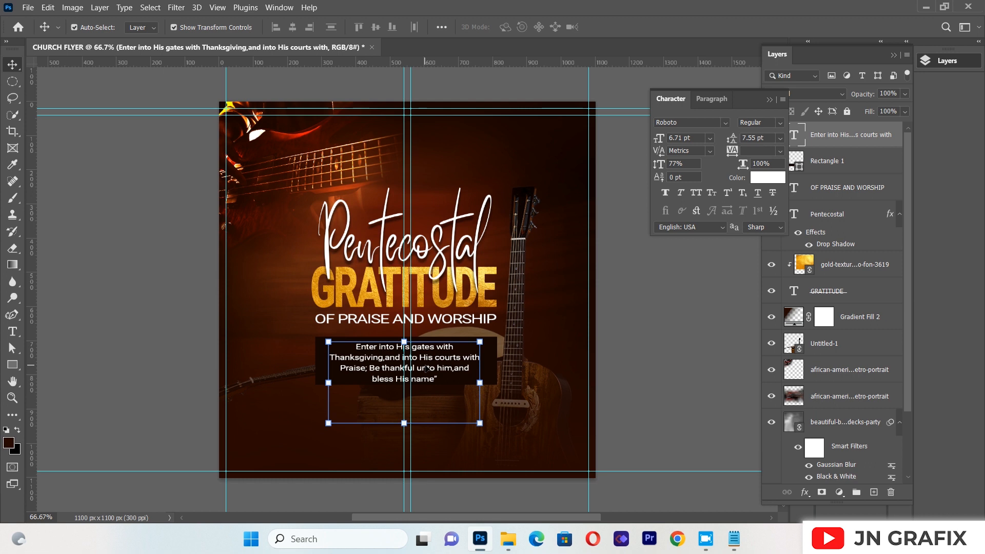
key("Left")
key("Up")
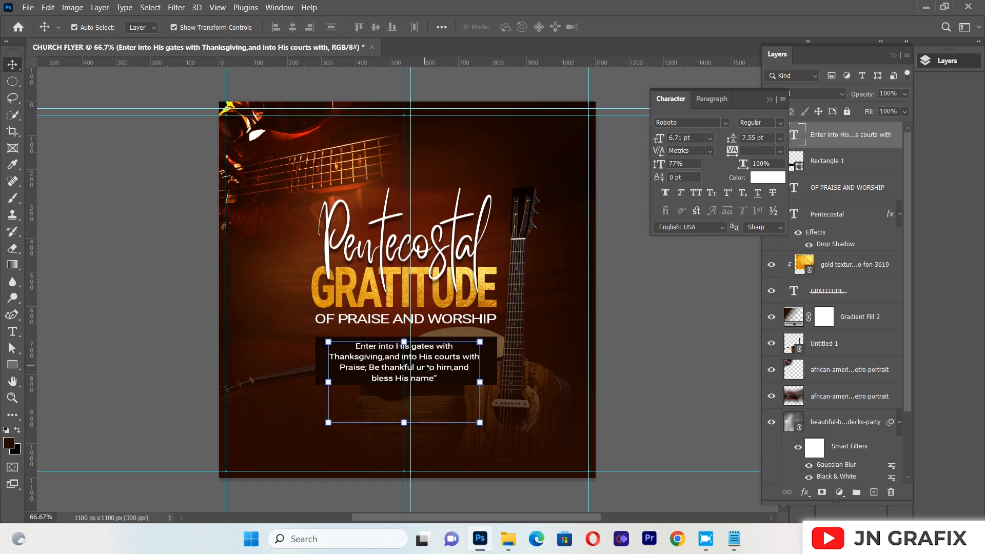
left_click(117, 317)
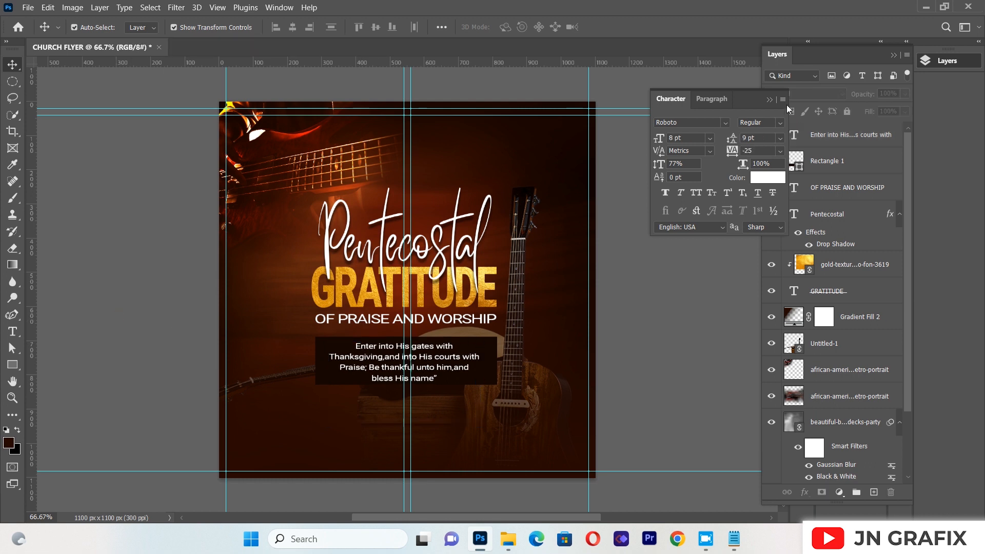
left_click(768, 100)
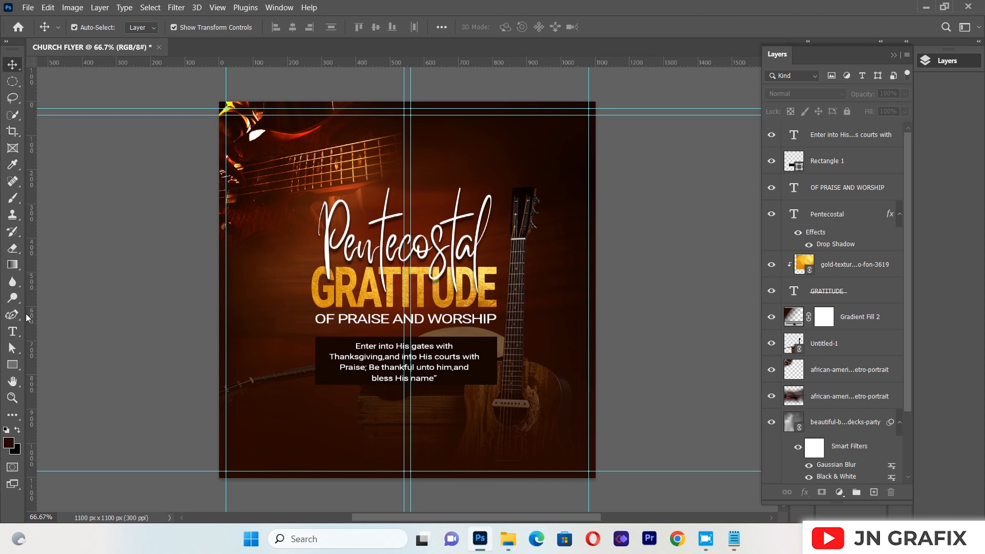
Draw an ellipse about 186 by 182 px below the verse rectangle's lower-left corner and close its shape properties
left_click(12, 366)
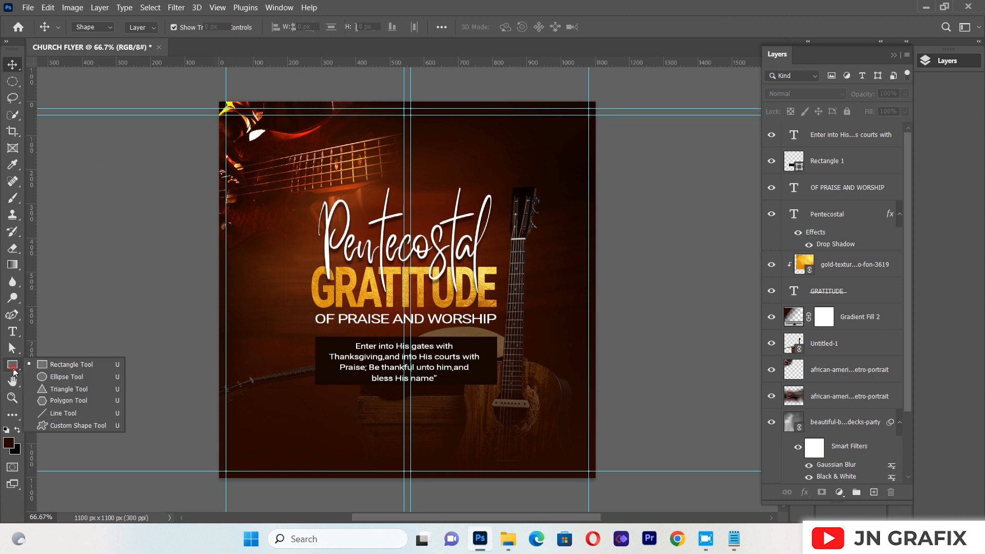
left_click(61, 377)
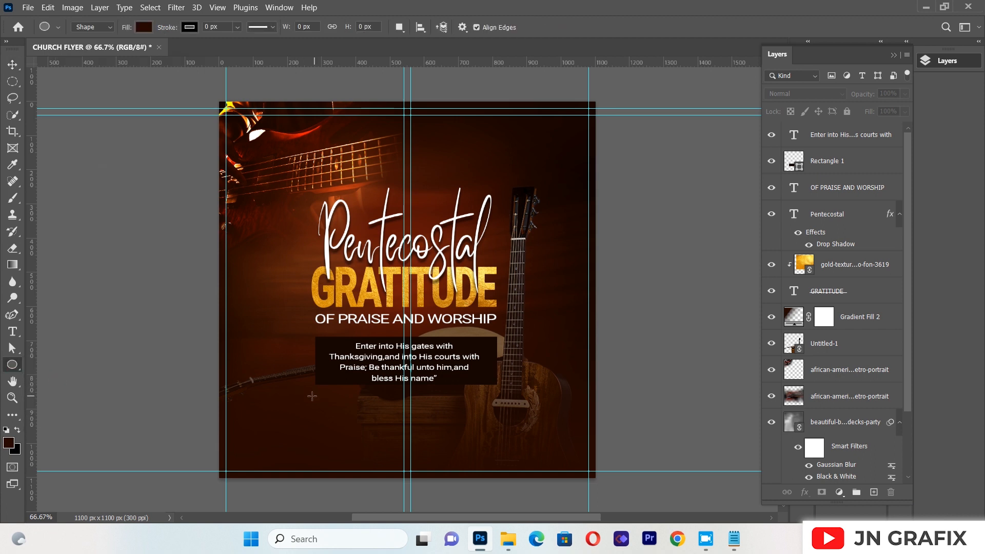
left_click_drag(307, 393, 370, 455)
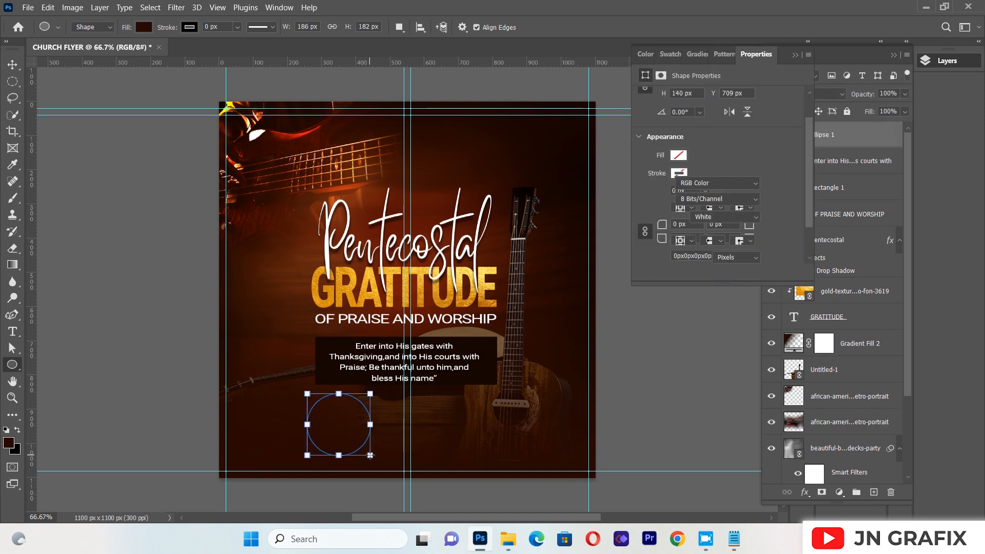
left_click(795, 55)
left_click(12, 64)
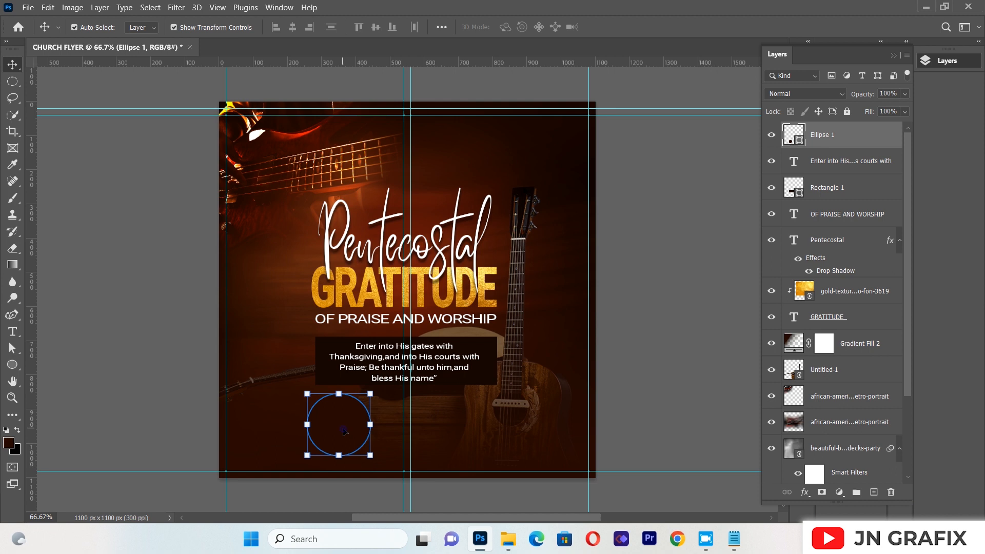
Add a linear Gradient Overlay to the ellipse's layer style
left_click(875, 136)
right_click(876, 139)
left_click(719, 9)
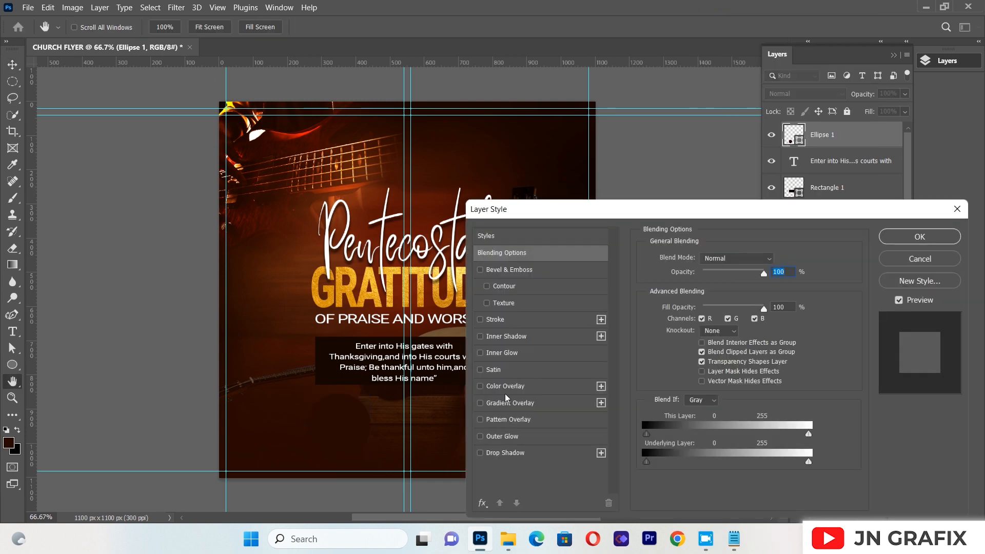
left_click(509, 404)
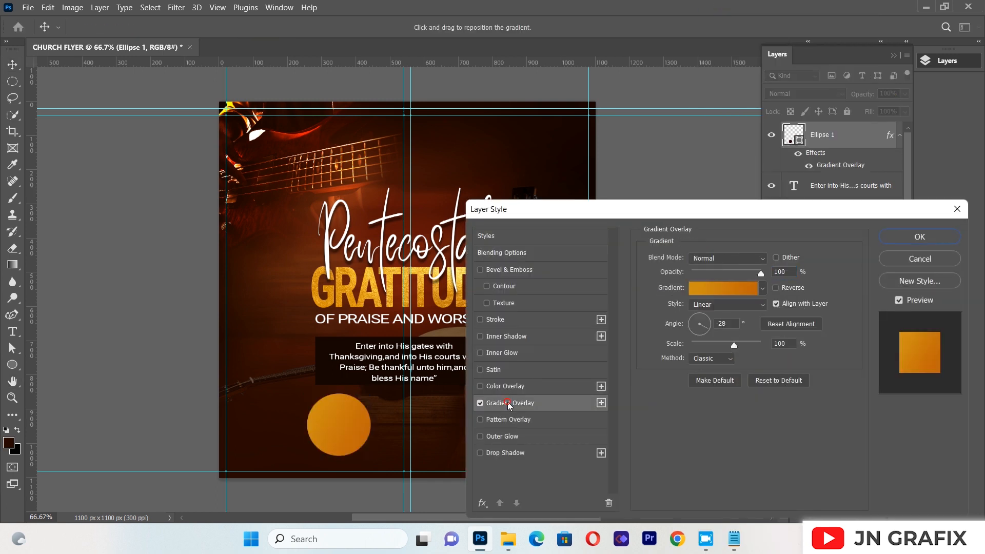
Keep the overlay gradient's stop colours #d08f13 and #c0640b, apply the layer style and deselect the circle
left_click(710, 296)
left_click(689, 381)
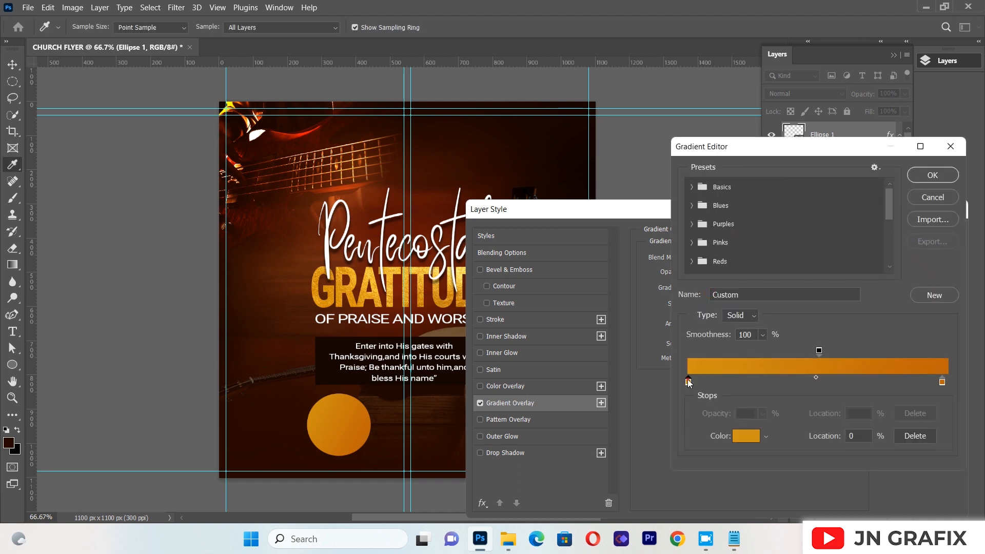
left_click(746, 438)
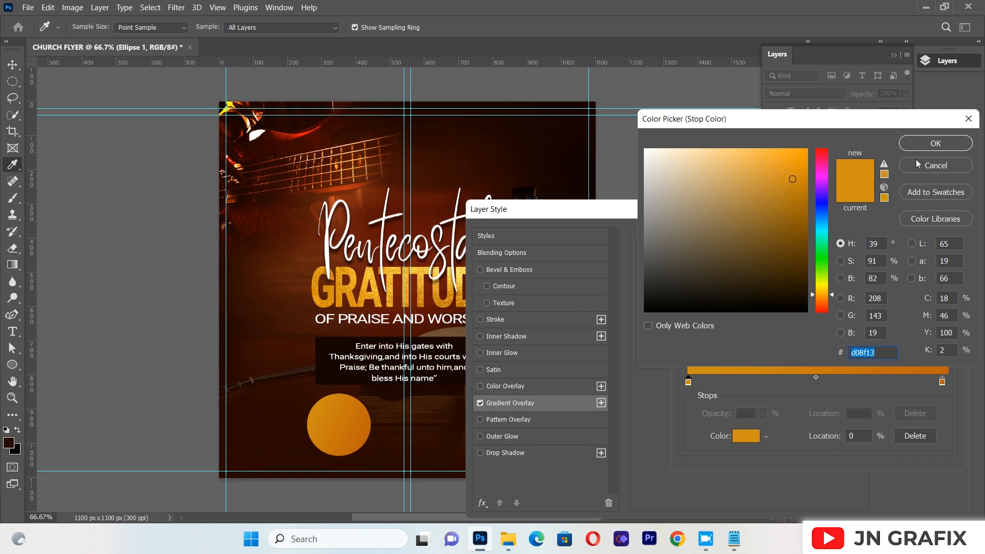
left_click(923, 146)
left_click(942, 383)
left_click(742, 436)
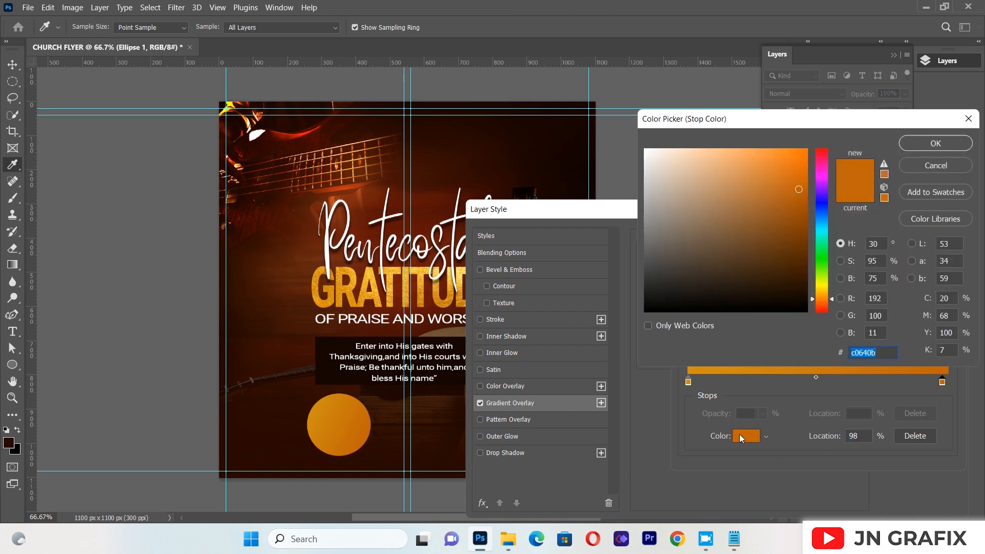
left_click(940, 146)
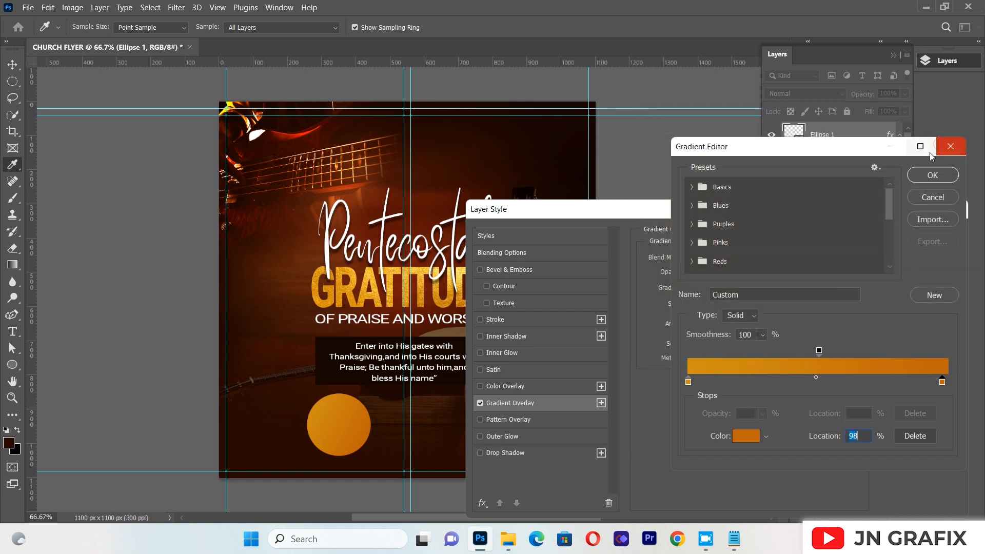
left_click(920, 176)
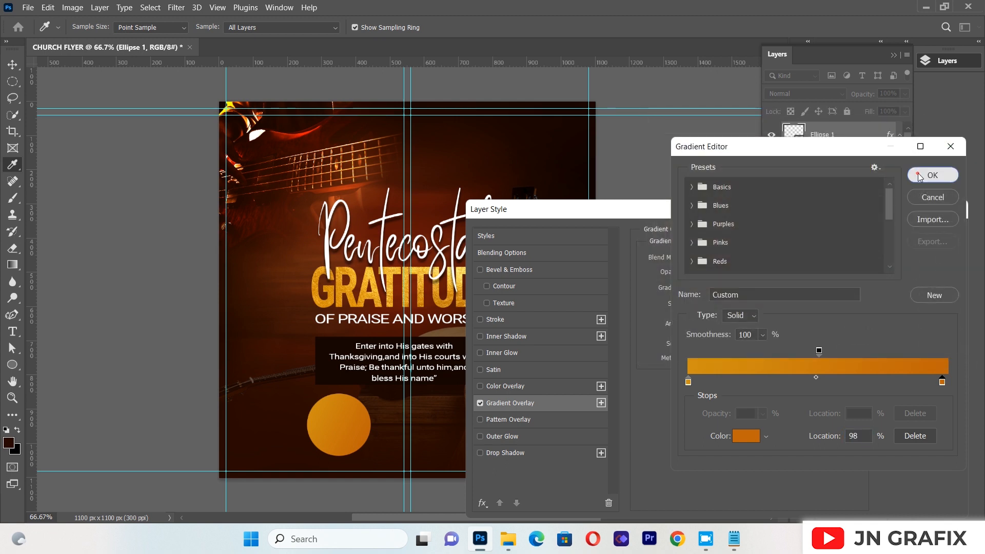
left_click(918, 230)
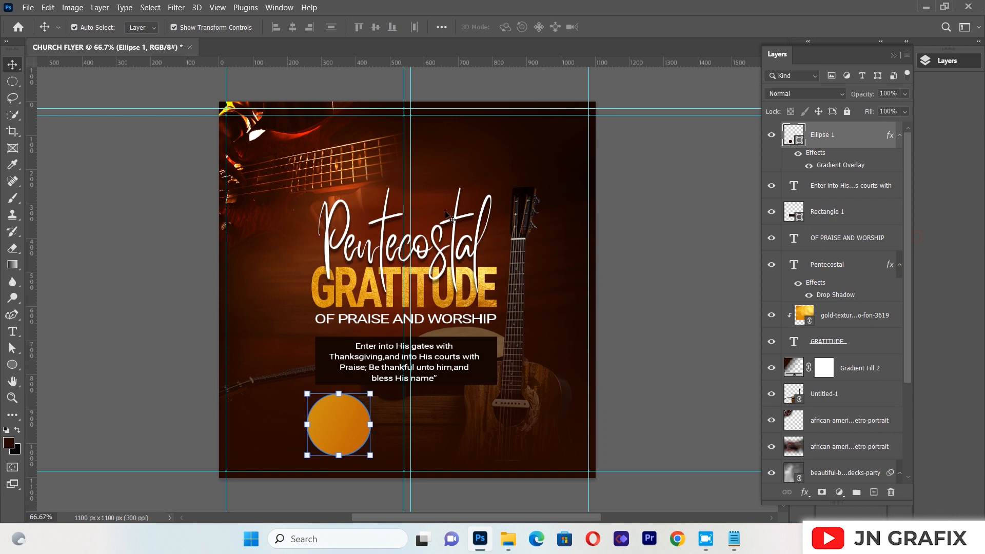
left_click(145, 222)
left_click(355, 428)
left_click_drag(107, 299, 104, 303)
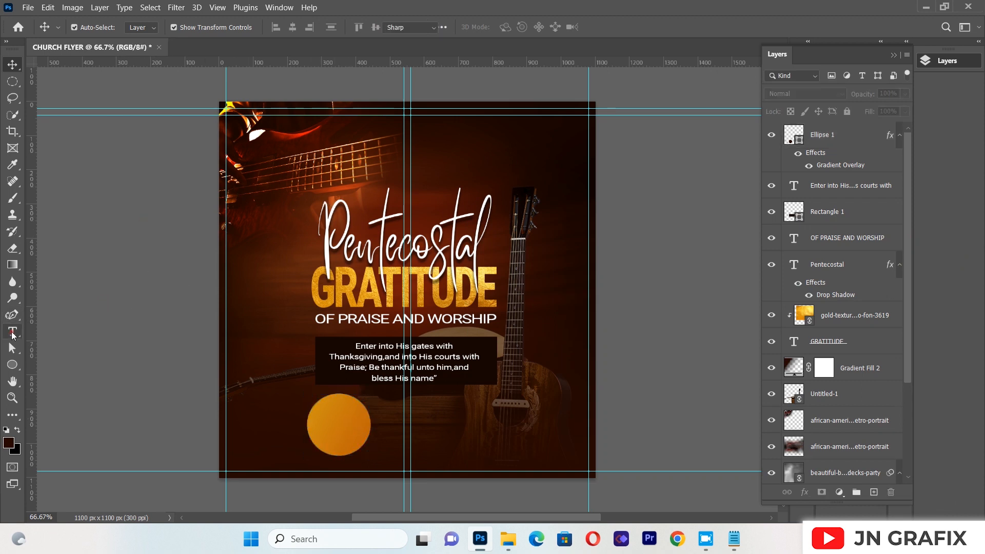
Create a text box over the upper title area containing "18TH"
left_click(12, 331)
left_click_drag(307, 139, 508, 268)
key("BackSpace")
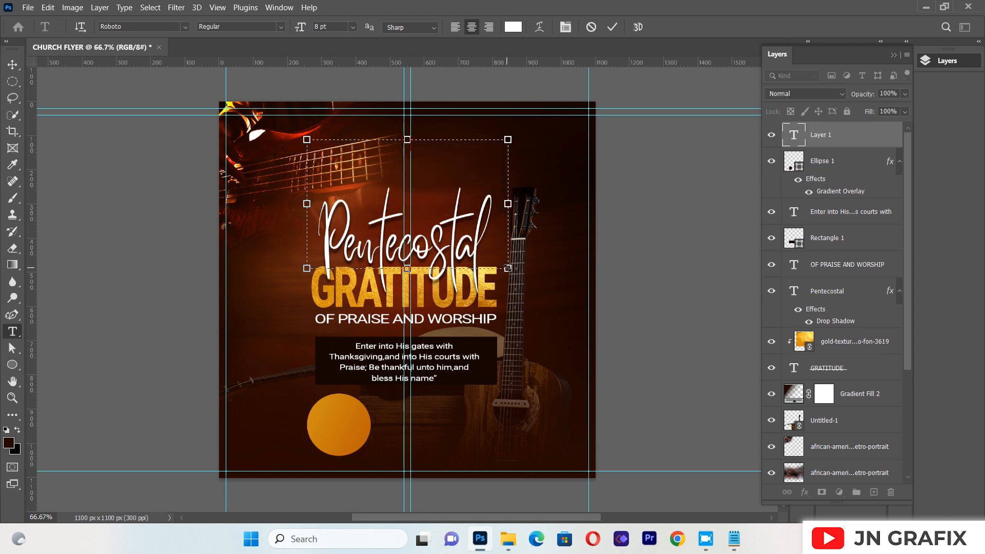
type("18TH")
Format the whole "18TH" text as Roboto Bold at 14 pt and commit it
key("ctrl+a")
left_click(280, 26)
left_click(259, 112)
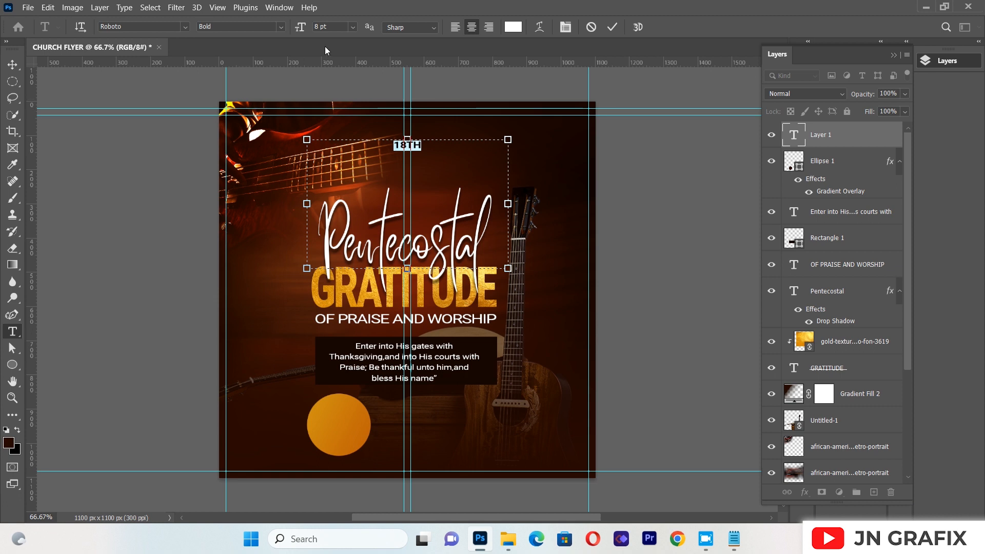
left_click(350, 27)
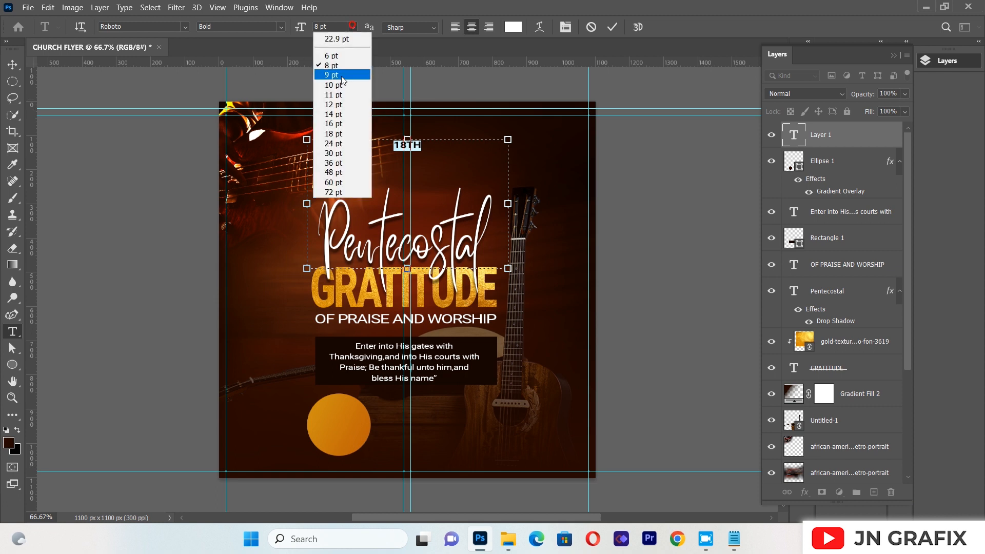
left_click(338, 115)
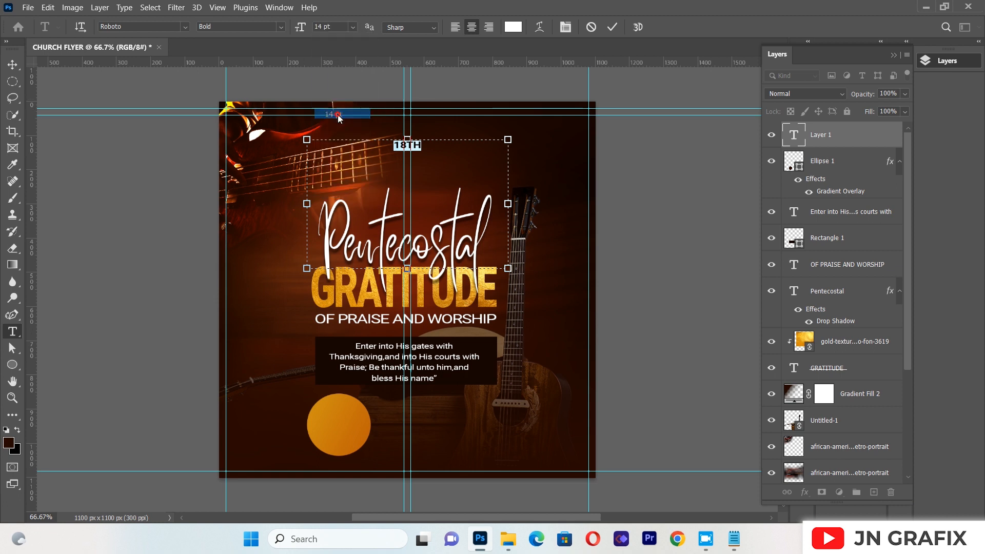
left_click(12, 64)
Move "18TH" onto the orange circle, scale it proportionally to about 73%, and position it in the circle's upper part
left_click_drag(429, 150, 356, 414)
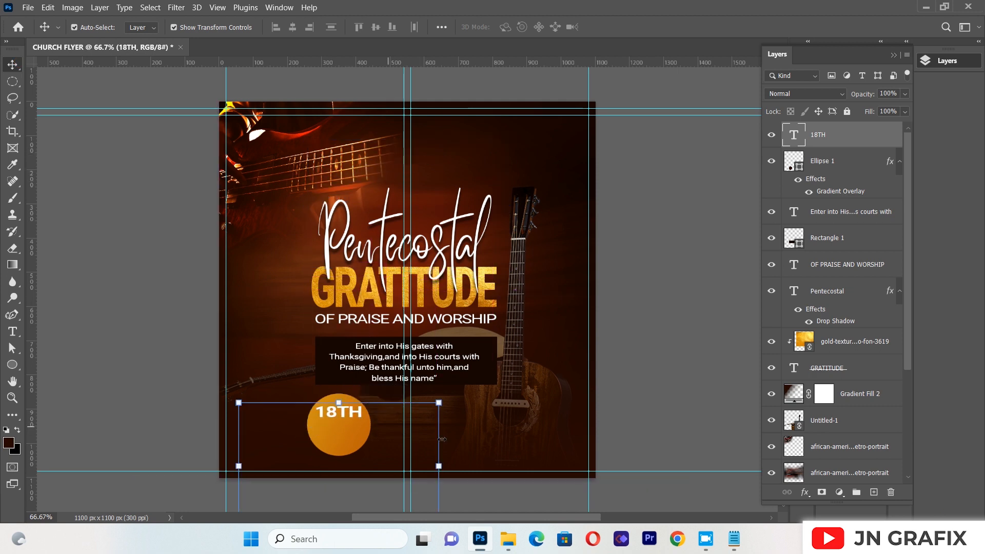
left_click_drag(439, 466, 385, 466)
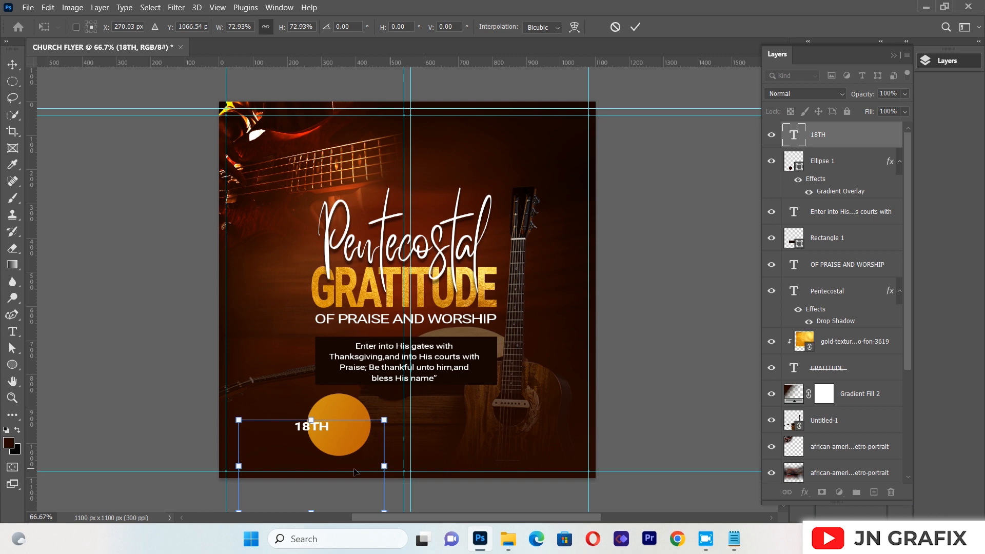
left_click_drag(327, 434, 330, 427)
left_click_drag(348, 411, 347, 416)
key("Up")
key("Up")
key("Up")
key("Up")
key("Up")
key("Up")
key("Up")
key("Up")
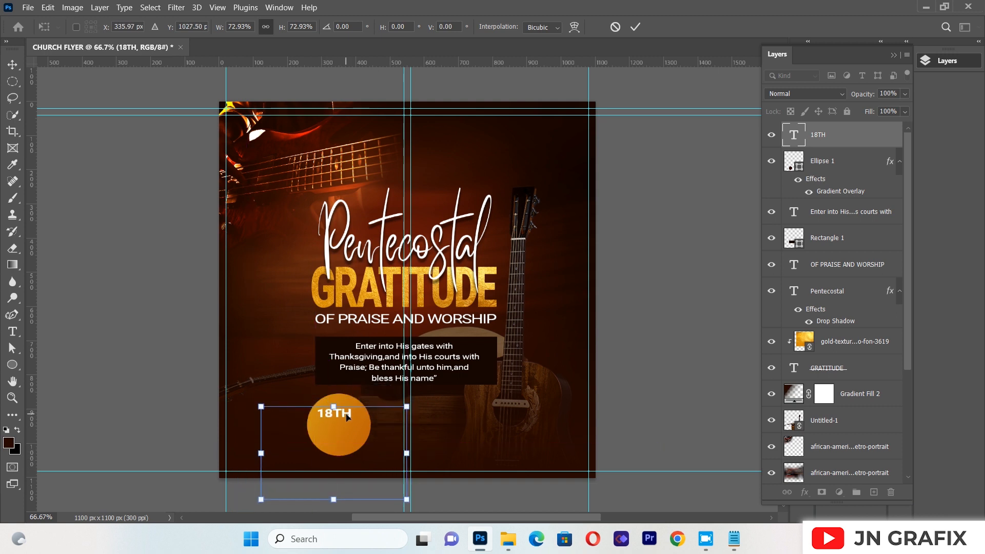
key("Right")
key("Right")
key("Right")
key("Up")
left_click(13, 63)
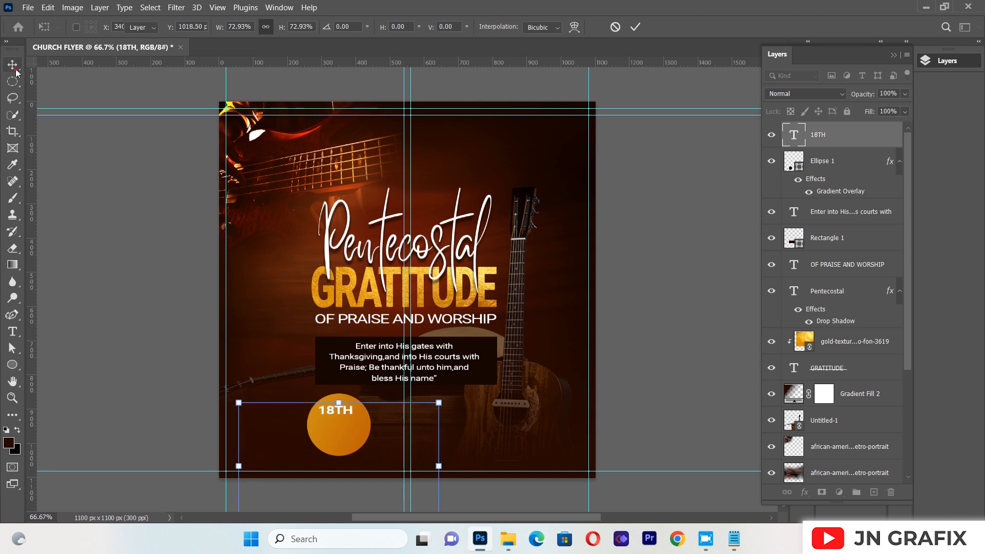
Duplicate "18TH" directly below the original and replace the copy's text with "JUNE"
left_click(340, 413)
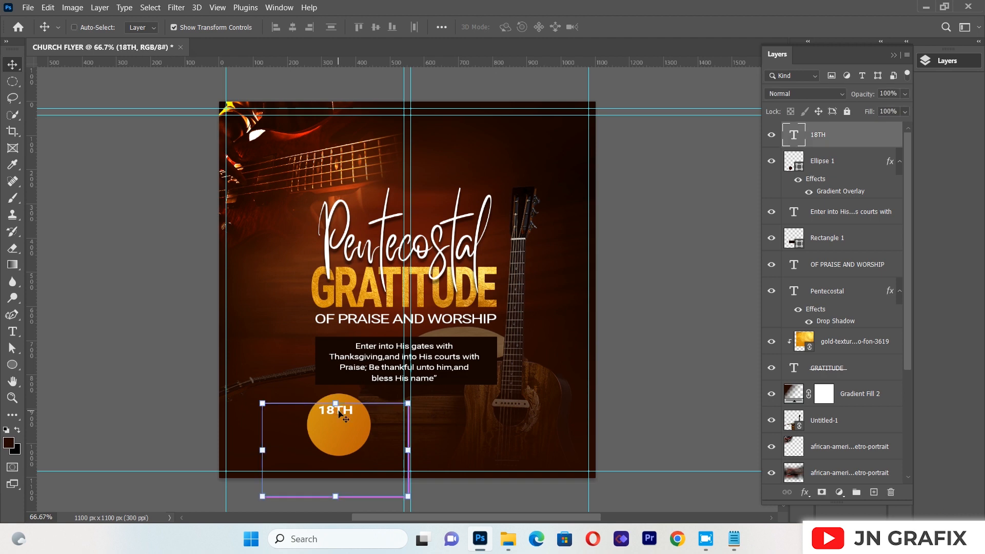
key("ctrl+j")
left_click_drag(339, 413, 338, 427)
left_click(12, 332)
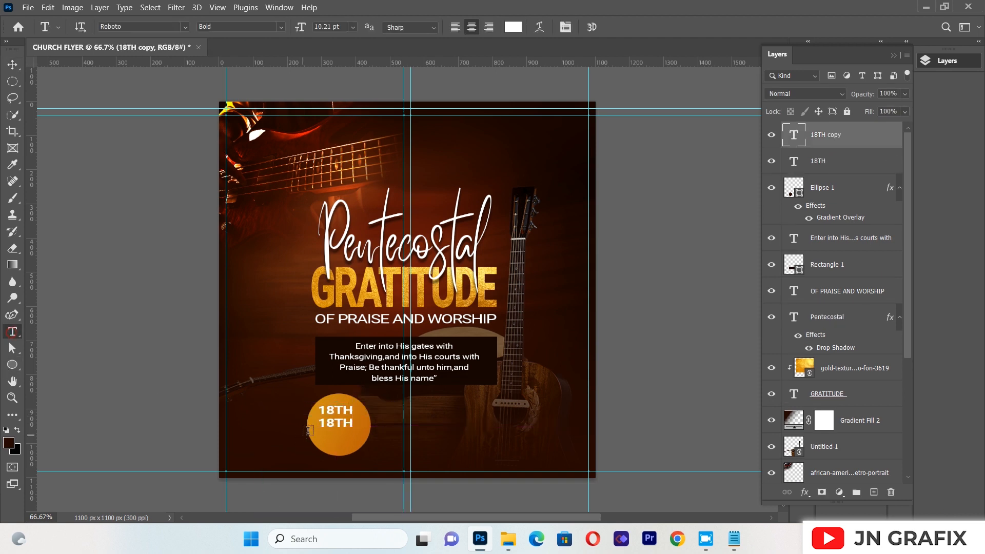
left_click(334, 421)
key("ctrl+a")
key("BackSpace")
type("JUNE")
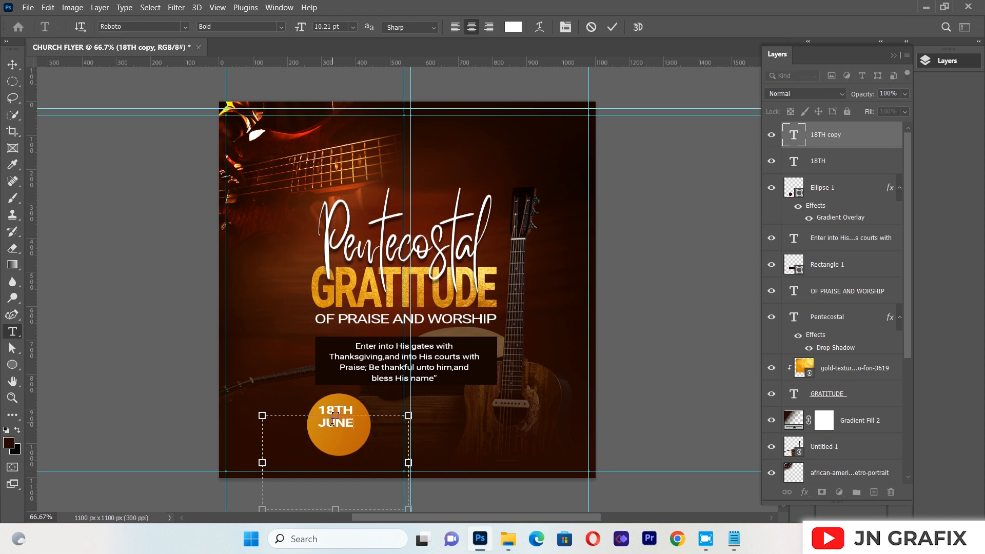
left_click(12, 65)
Duplicate "JUNE" directly below it and replace the copy's text with "23"
left_click(337, 425)
key("ctrl+j")
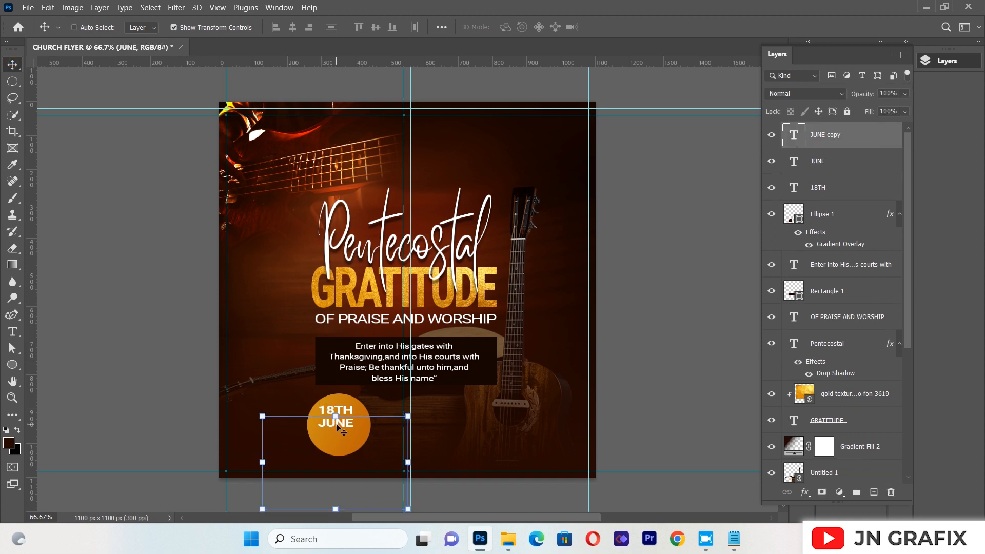
left_click_drag(336, 426, 336, 436)
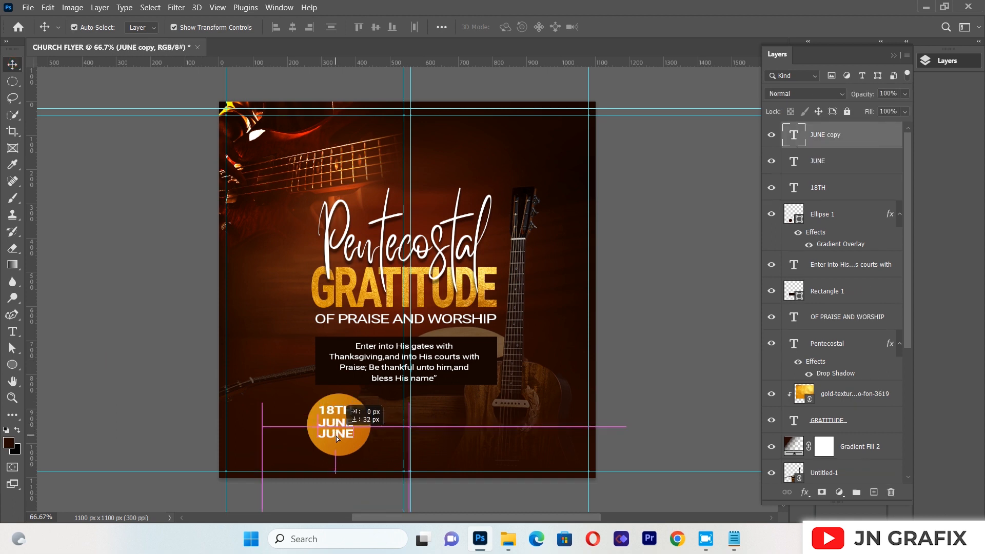
left_click(97, 387)
left_click(13, 332)
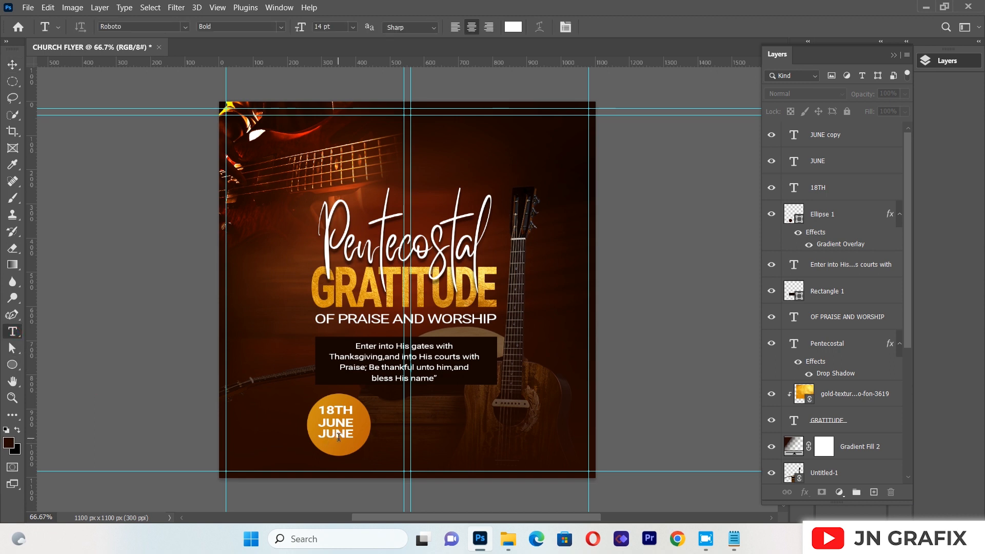
left_click(339, 437)
double_click(341, 434)
key("BackSpace")
type("23")
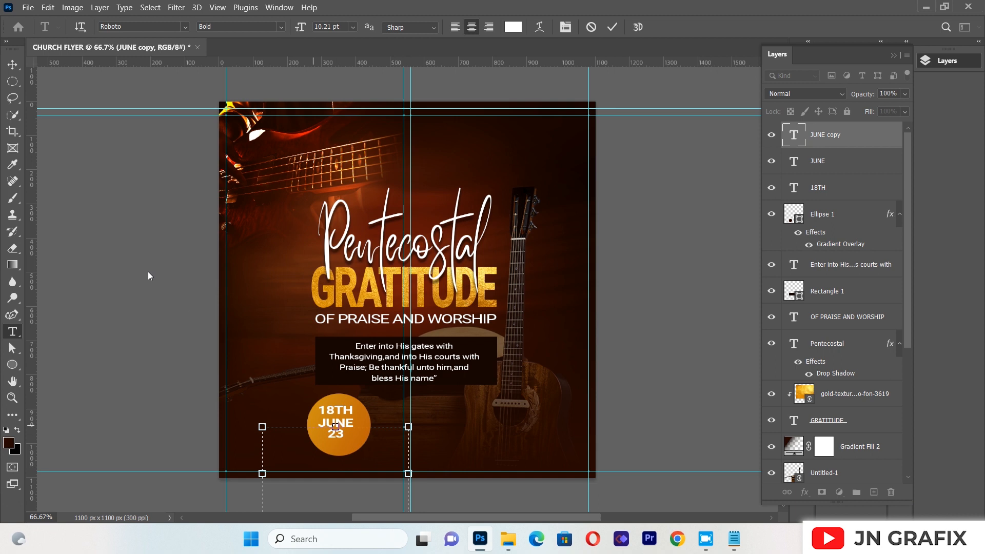
left_click(13, 64)
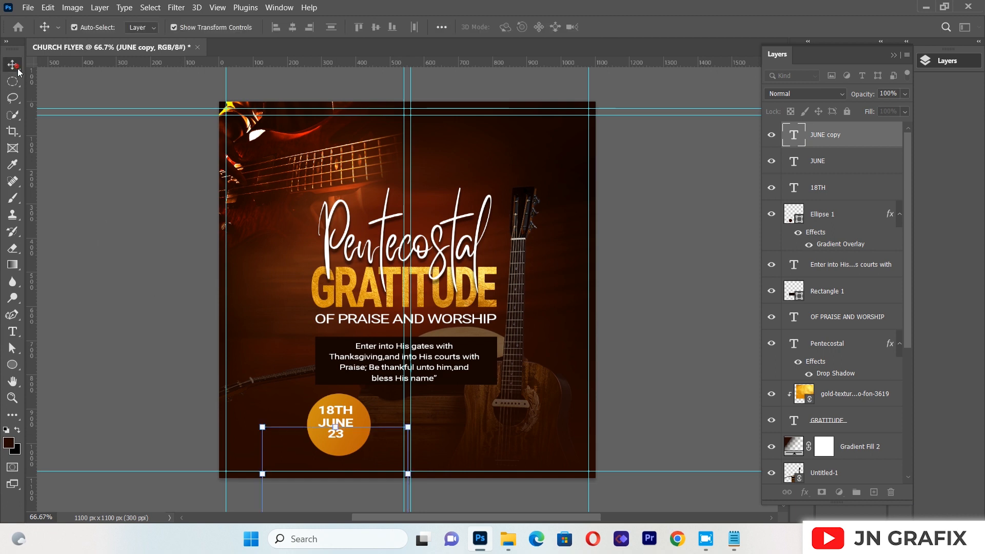
Scale "23" up proportionally to about 160% and position it beneath "JUNE" inside the circle
left_click_drag(335, 427, 336, 370)
left_click_drag(341, 404, 341, 444)
key("Up")
key("Up")
key("Up")
key("Return")
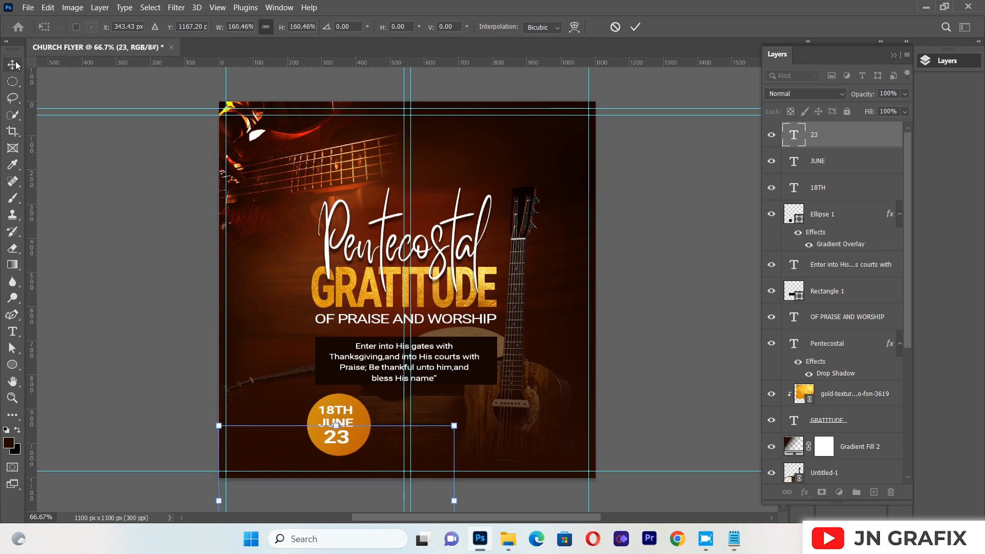
Add an outside Stroke to the orange circle with a size of 9 px and 21% opacity
left_click(365, 429)
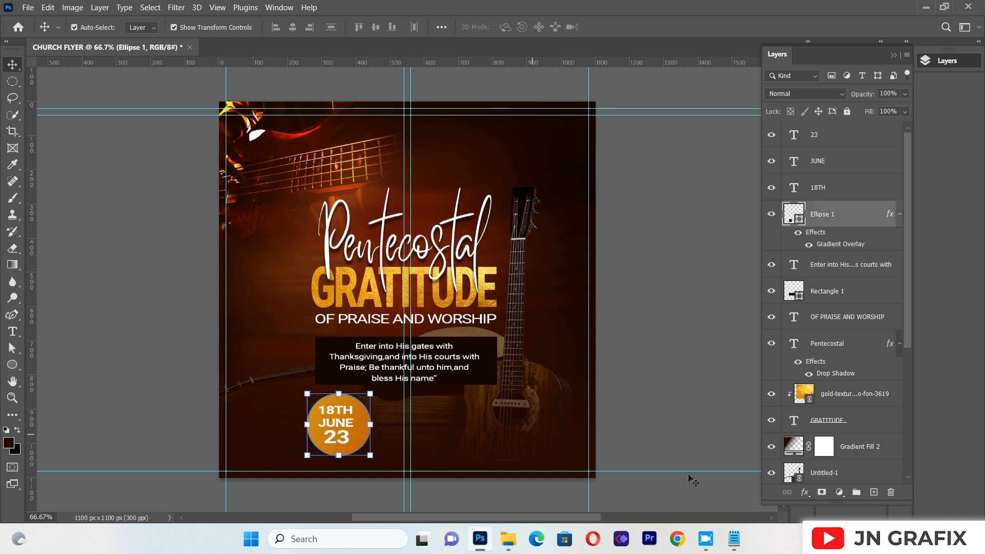
left_click(805, 492)
left_click(823, 398)
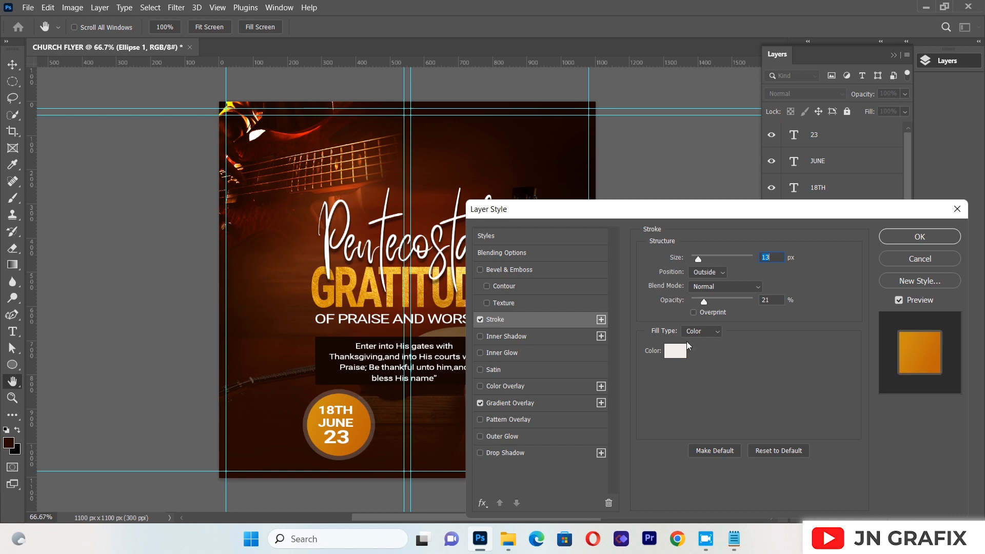
left_click_drag(699, 261, 698, 262)
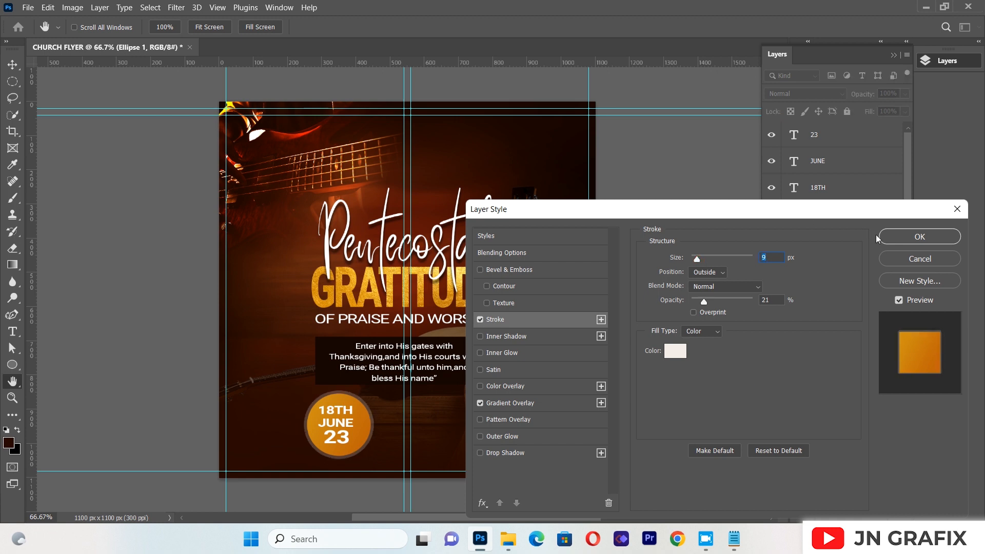
Change the orange circle's Stroke color to orange #d65630 and apply the layer style
left_click(674, 351)
left_click(573, 138)
left_click(467, 174)
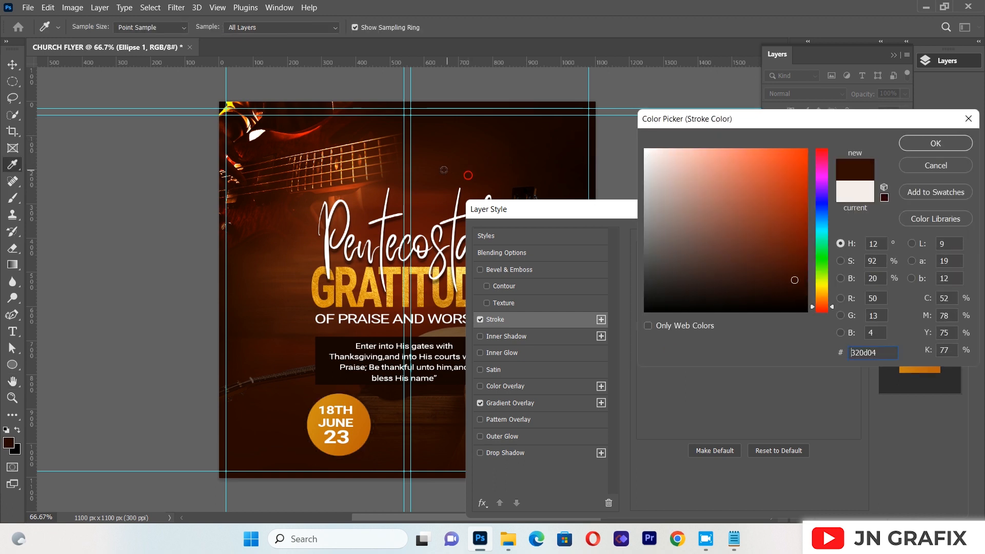
left_click(351, 205)
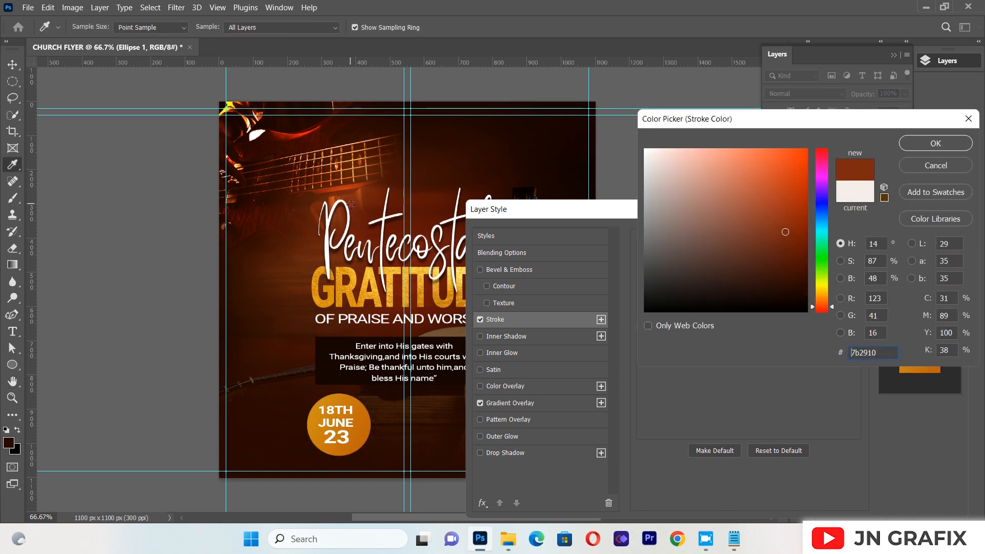
left_click(291, 249)
left_click(294, 232)
left_click(315, 221)
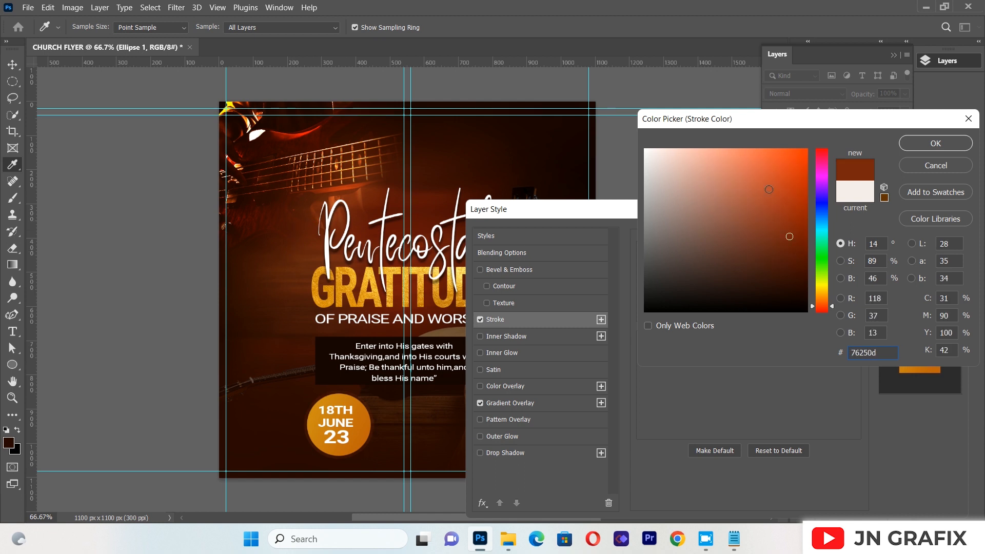
left_click(771, 175)
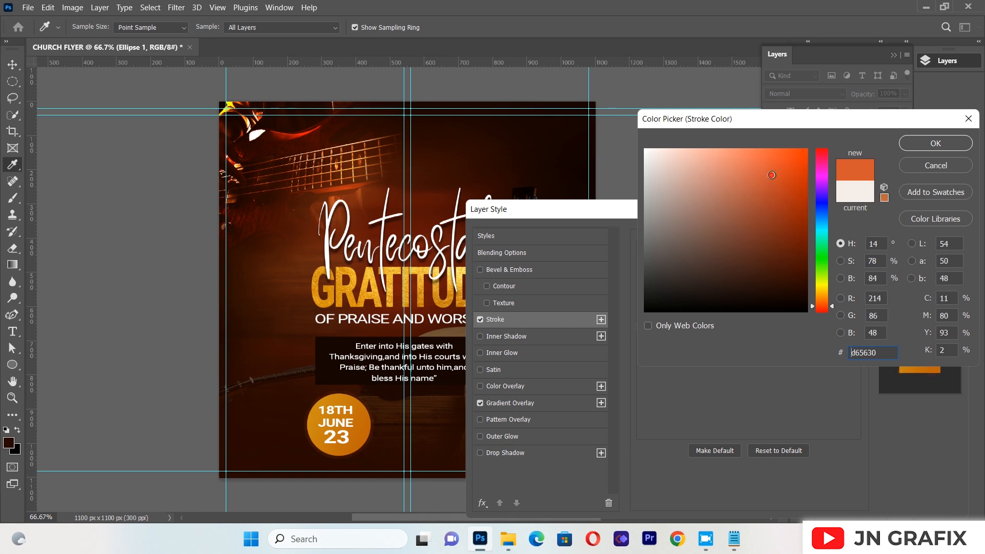
left_click(924, 144)
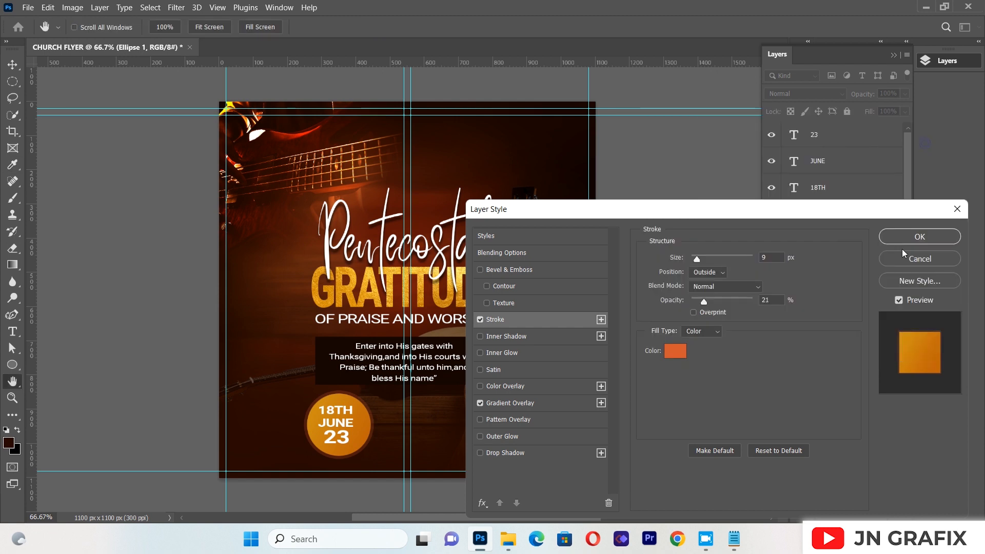
left_click(907, 240)
left_click(671, 237)
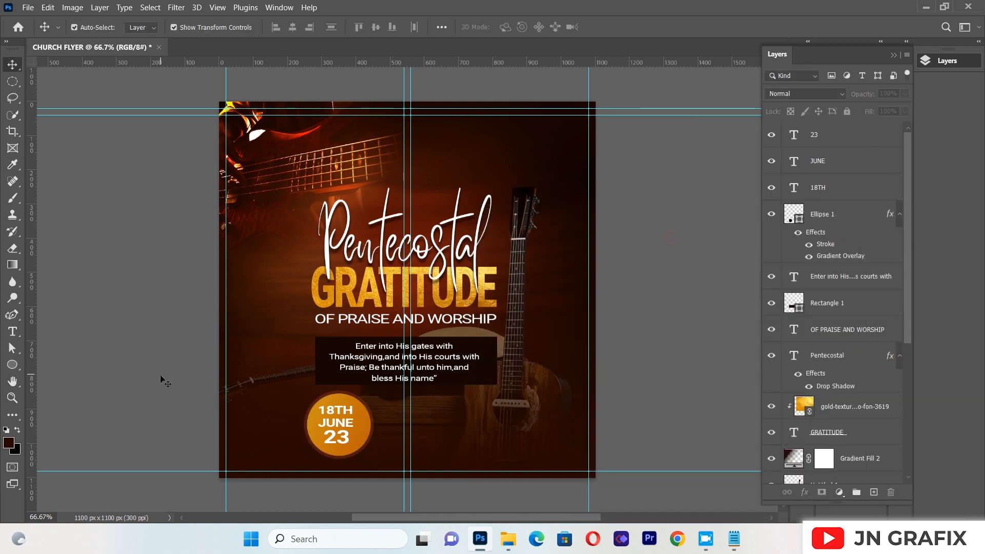
Duplicate the orange circle, scale the copy to about 76%, and place it directly beside the original on its right
left_click(362, 416)
key("ctrl")
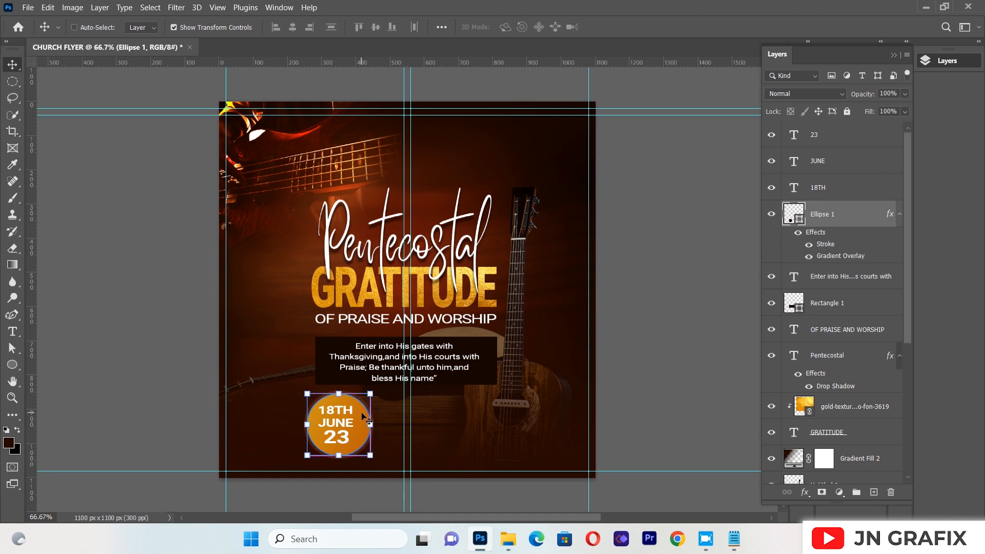
key("ctrl+j")
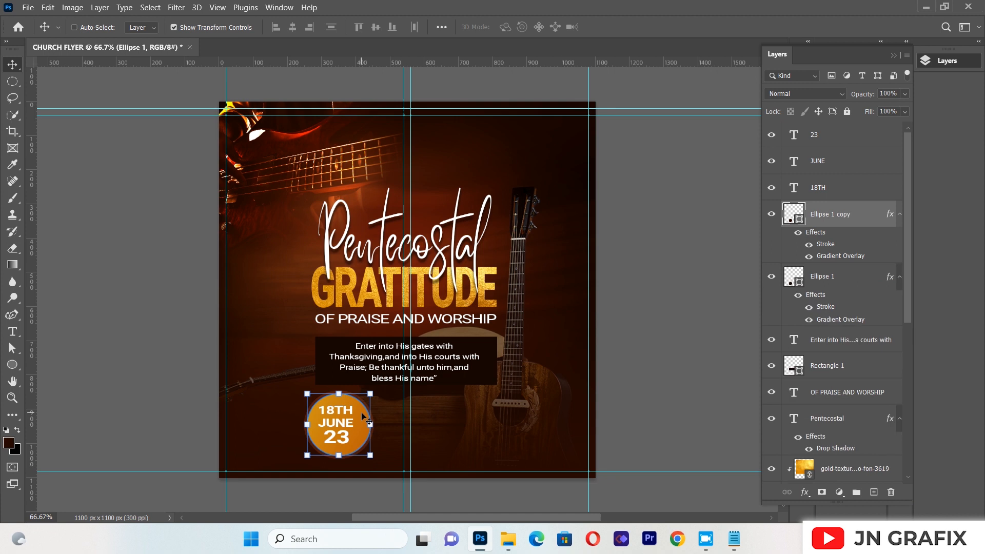
key("ctrl+t")
left_click_drag(359, 424, 392, 429)
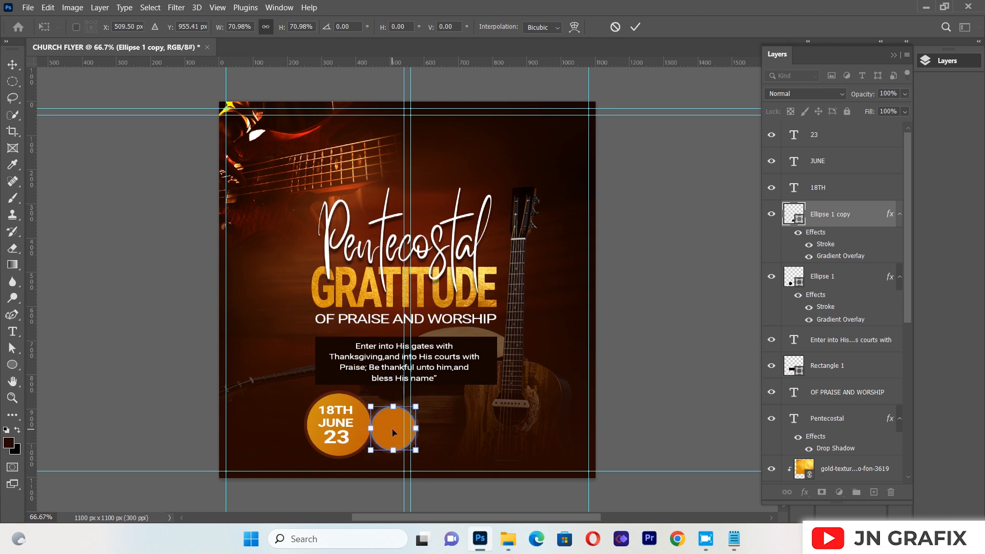
left_click_drag(416, 450, 421, 454)
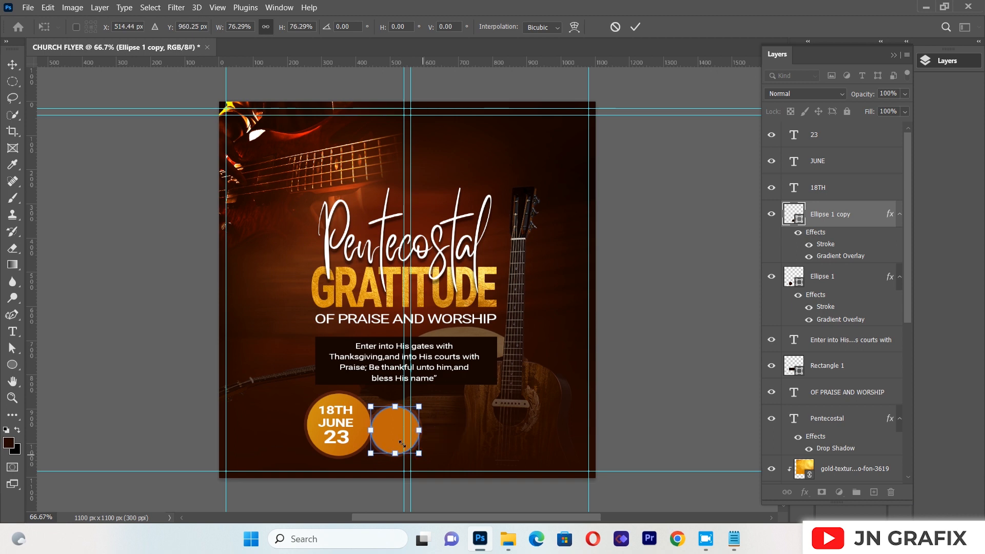
key("Up")
key("Up")
key("Up")
left_click(385, 435)
key("Return")
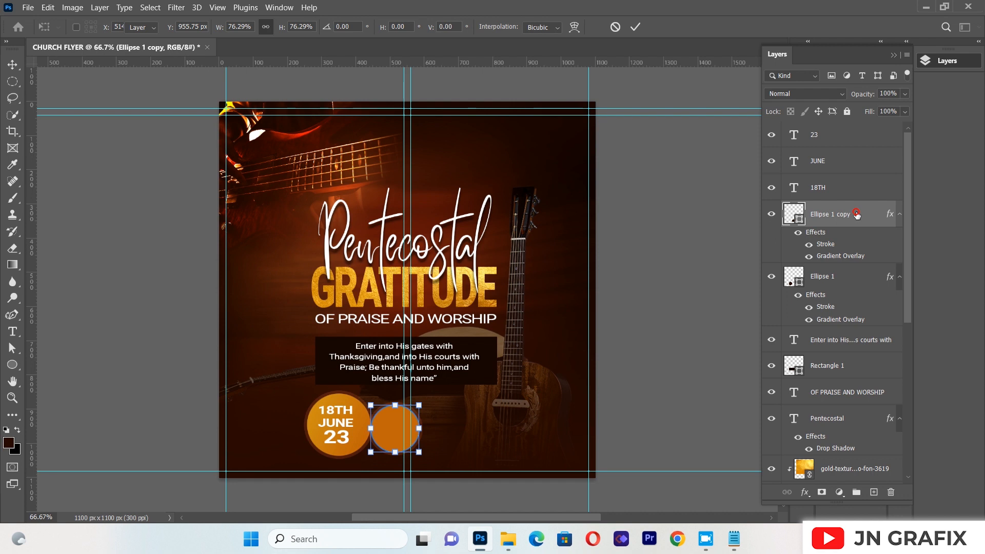
Replace the smaller circle's Gradient Overlay with a near-black #070100 Color Overlay at 100% opacity
right_click(857, 215)
left_click(724, 9)
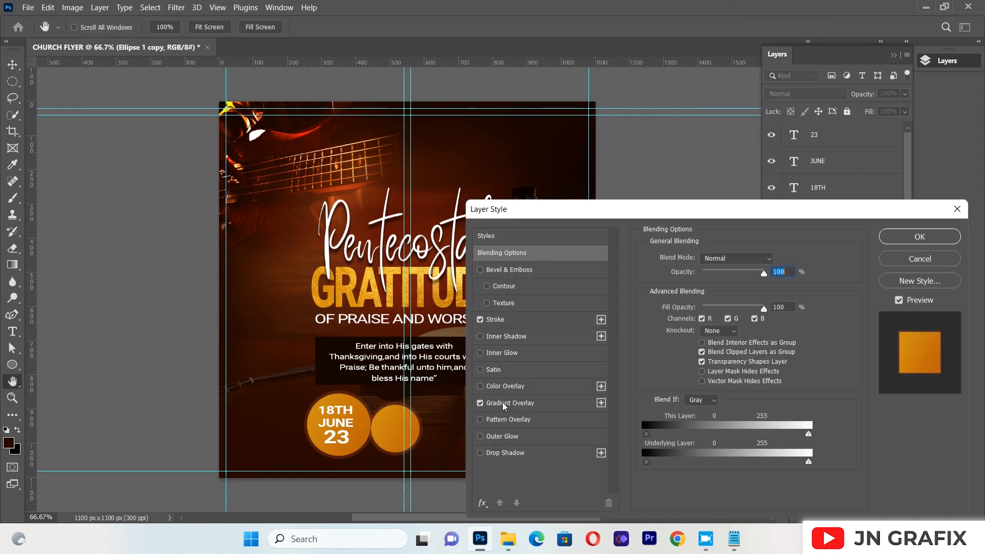
left_click(480, 386)
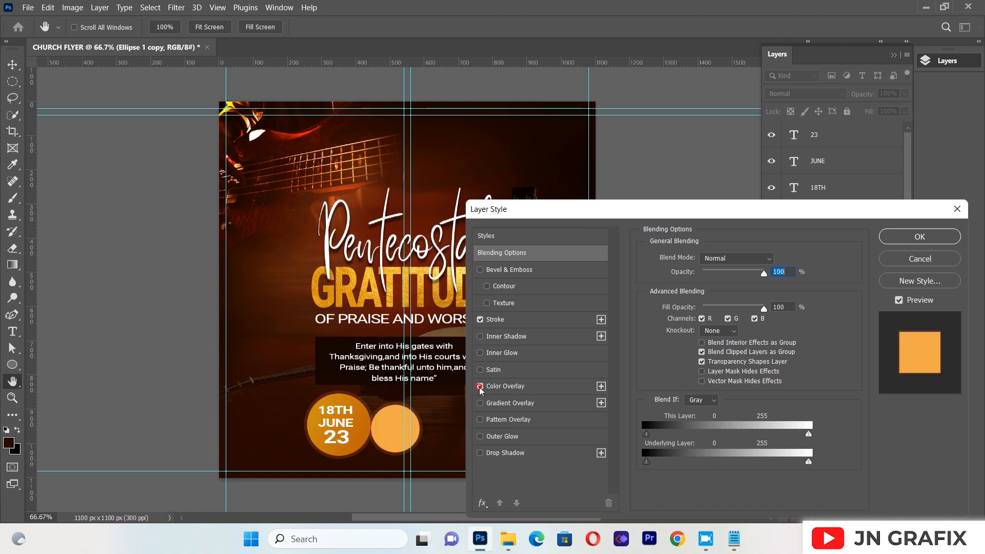
left_click(503, 389)
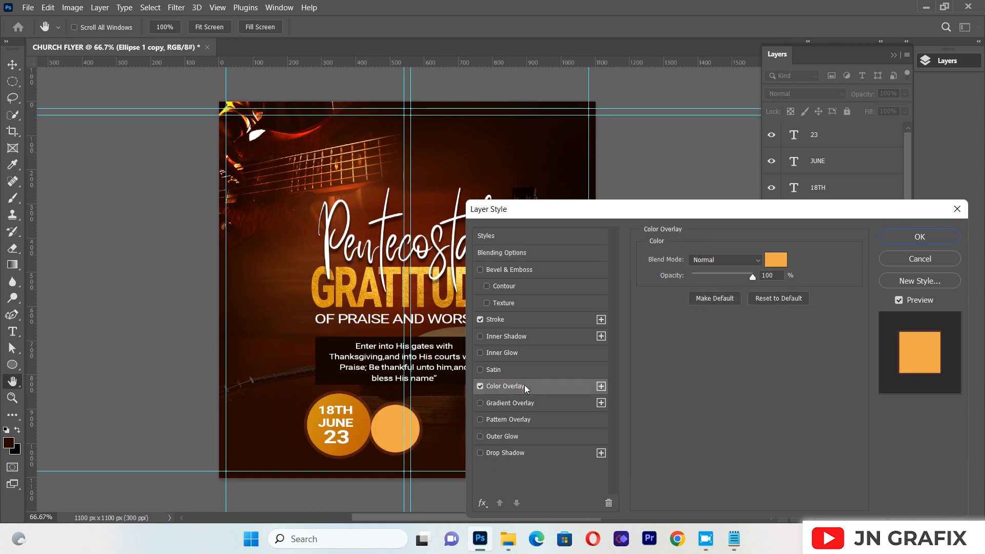
left_click(776, 260)
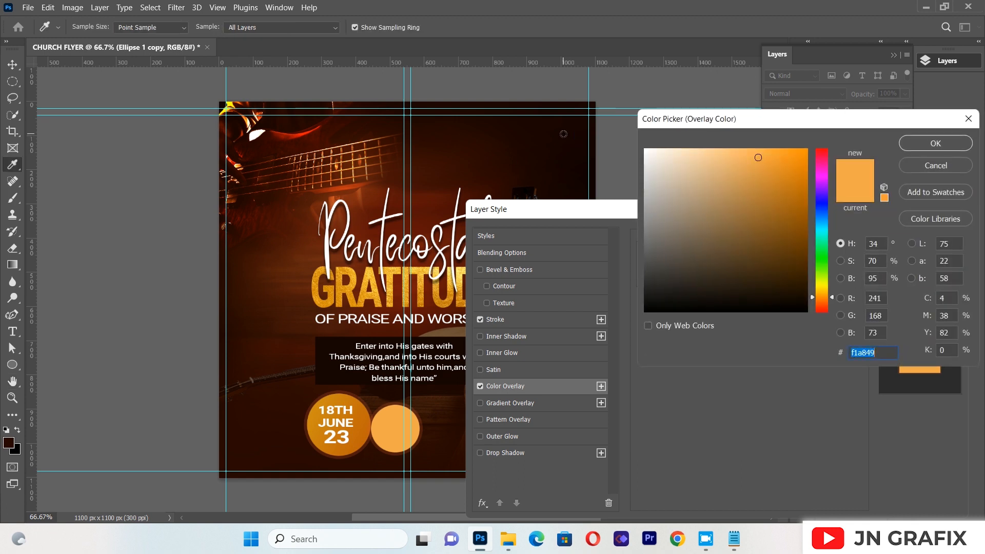
left_click(563, 134)
left_click(798, 308)
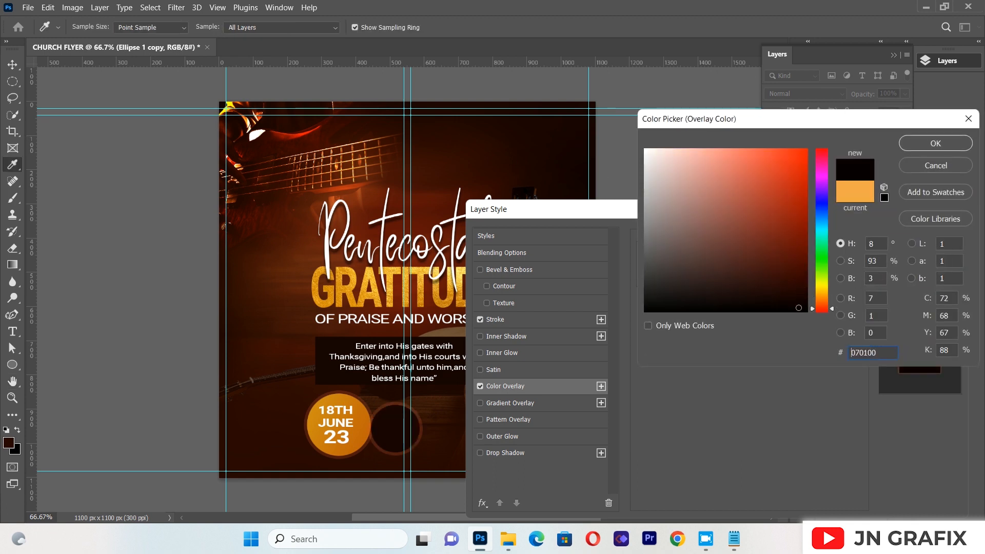
left_click(909, 149)
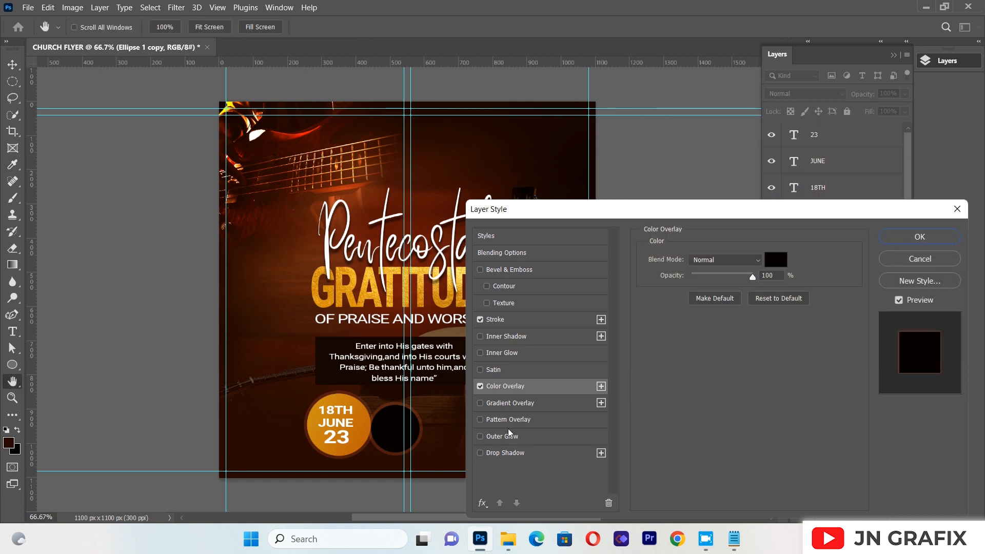
Change the smaller circle's Stroke color to off-white #eee5e3 and apply the layer style
left_click(496, 319)
left_click(675, 352)
left_click(659, 171)
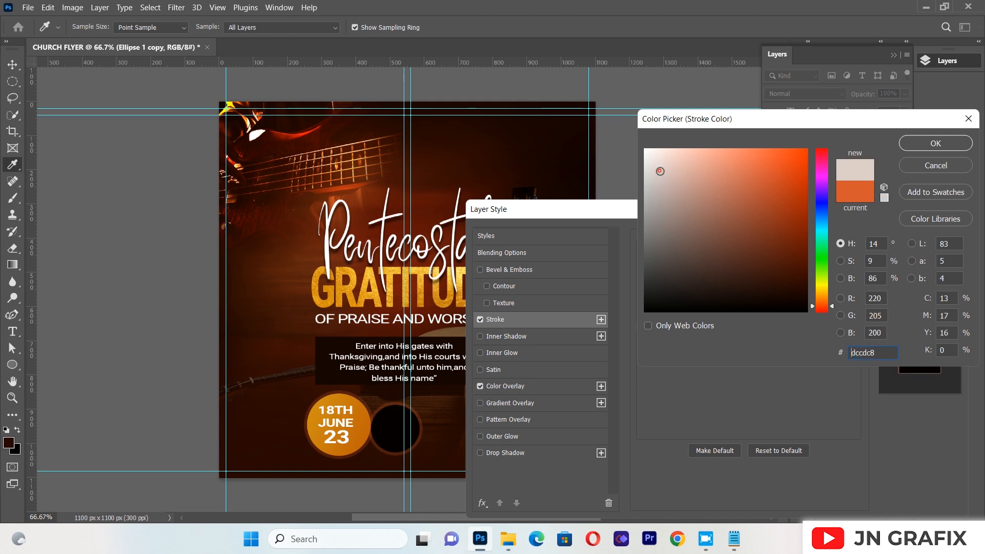
left_click(652, 160)
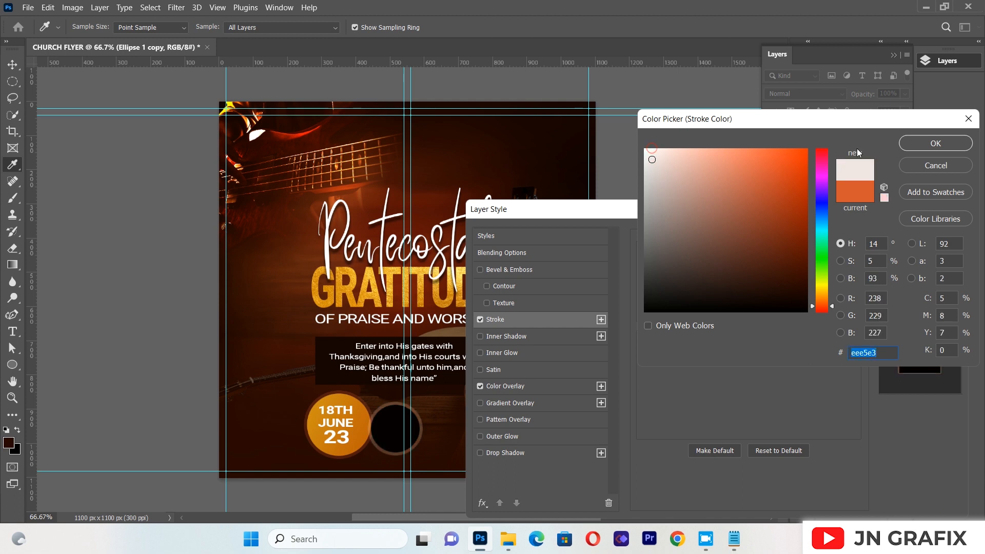
left_click(908, 139)
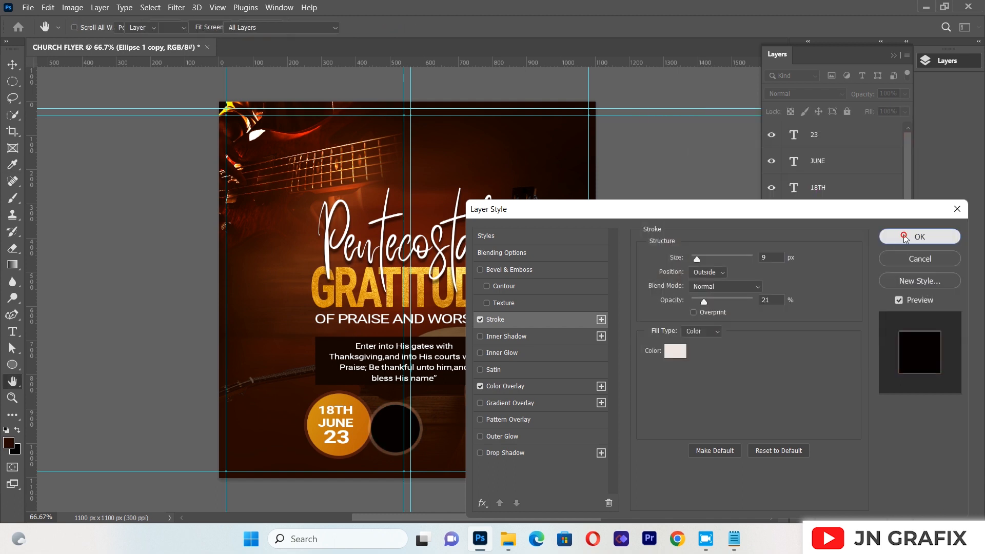
left_click(907, 239)
left_click(82, 229)
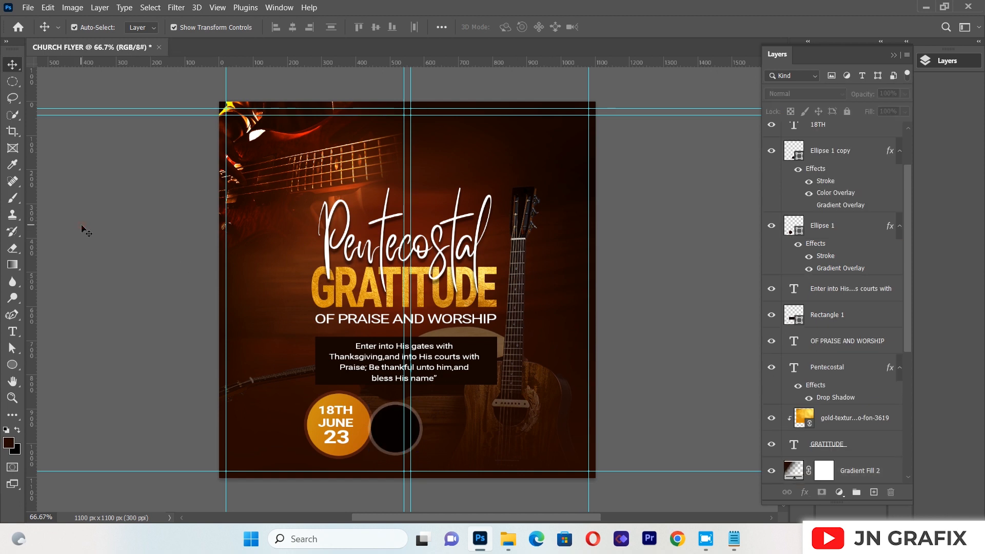
Create a centered white text box near the flyer's top reading "7AM" in Roboto Bold, 14 pt
left_click(14, 334)
left_click_drag(324, 123, 482, 253)
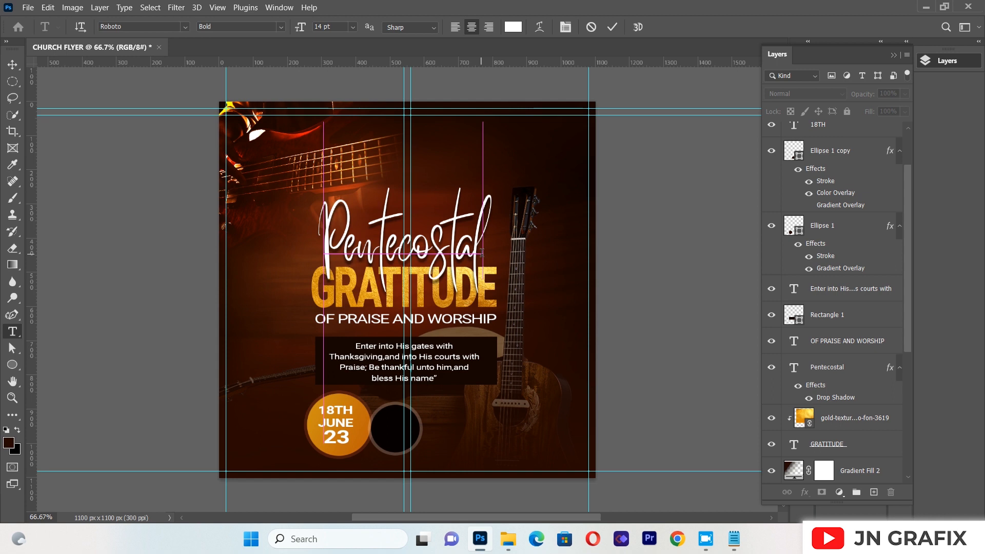
key("BackSpace")
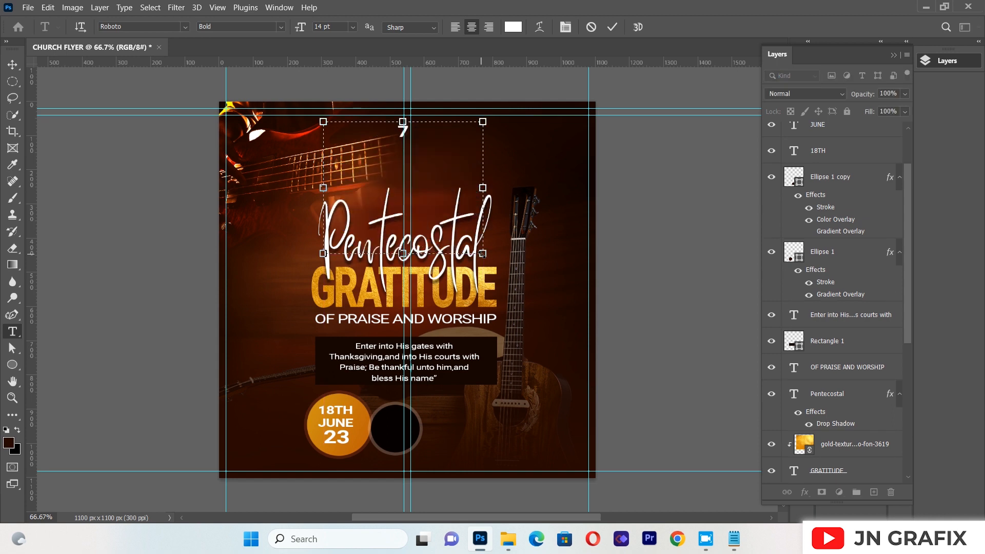
type("7AM")
Scale "7AM" down proportionally to about 70% and position it in the upper part of the black circle
left_click(11, 63)
left_click_drag(422, 131, 411, 418)
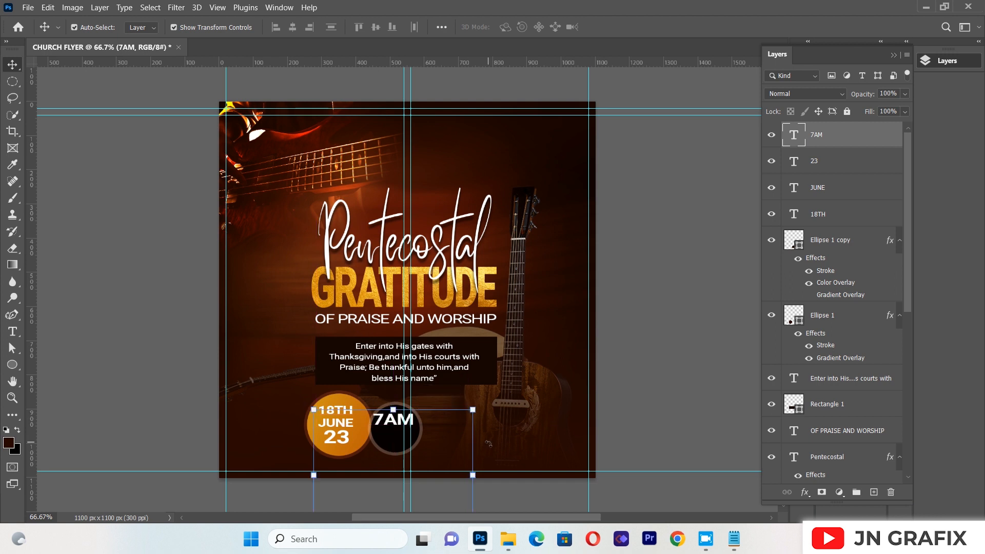
left_click_drag(476, 474, 415, 469)
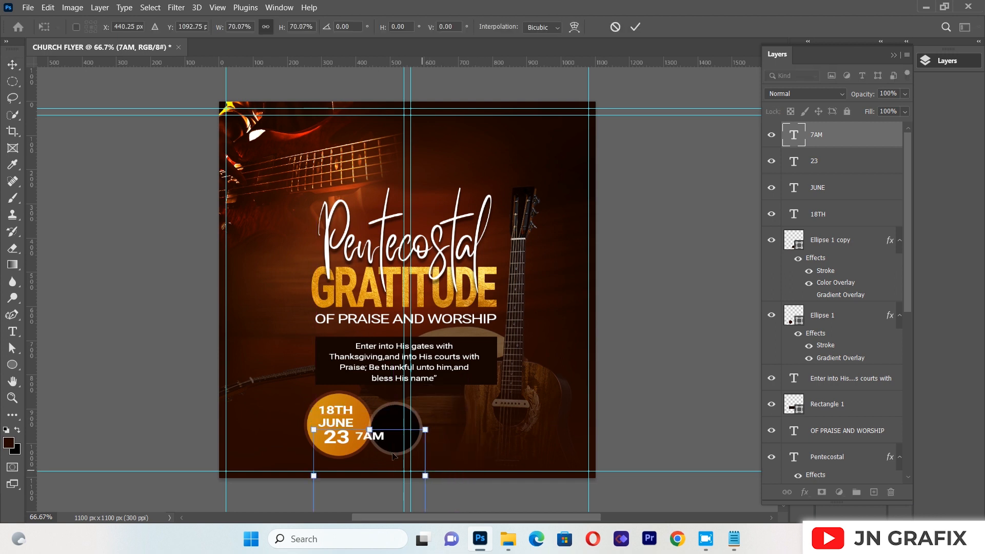
left_click_drag(379, 431, 404, 419)
left_click(128, 204)
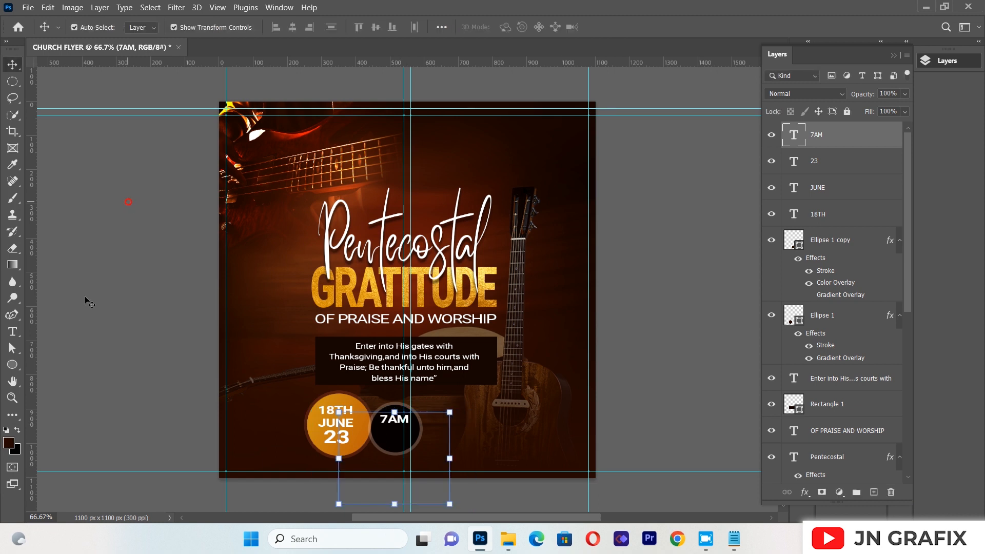
left_click(91, 296)
Create a text box near the flyer's top reading "PROMPT" and set its font style to Roboto Medium
left_click(17, 335)
left_click_drag(307, 141, 559, 231)
key("BackSpace")
type("P")
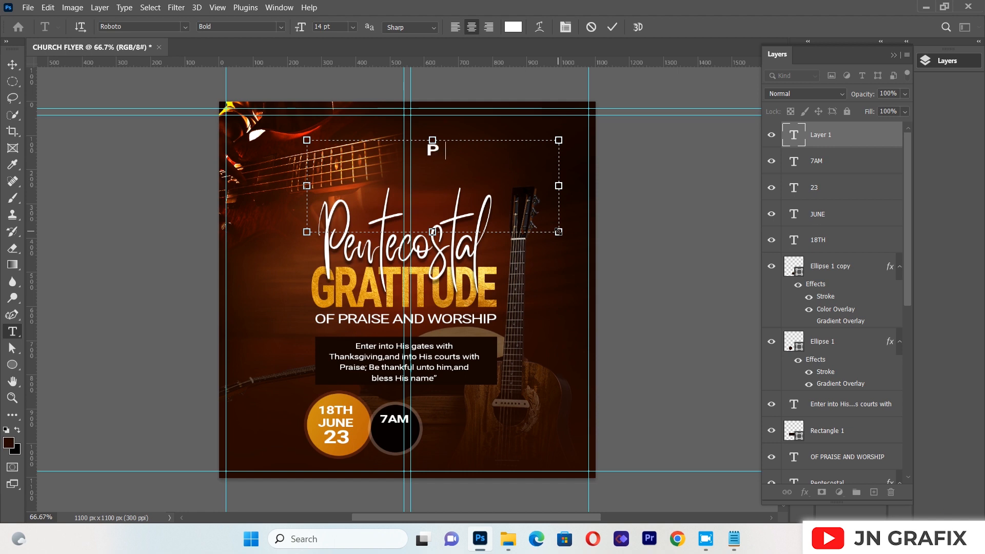
type("ROMPT")
key("ctrl+a")
left_click(282, 28)
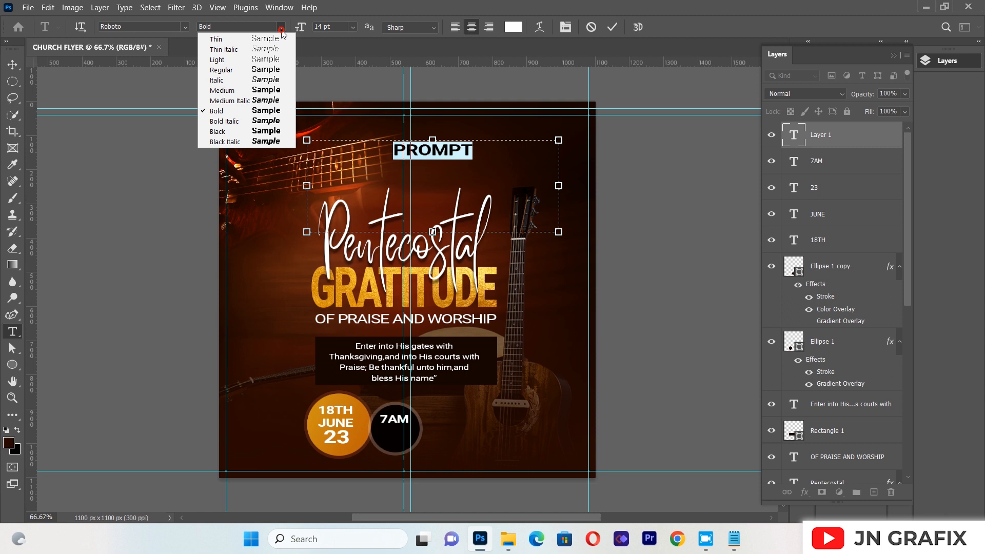
left_click(249, 91)
Scale "PROMPT" down proportionally to about 36% and position it beneath "7AM" inside the black circle
left_click(12, 65)
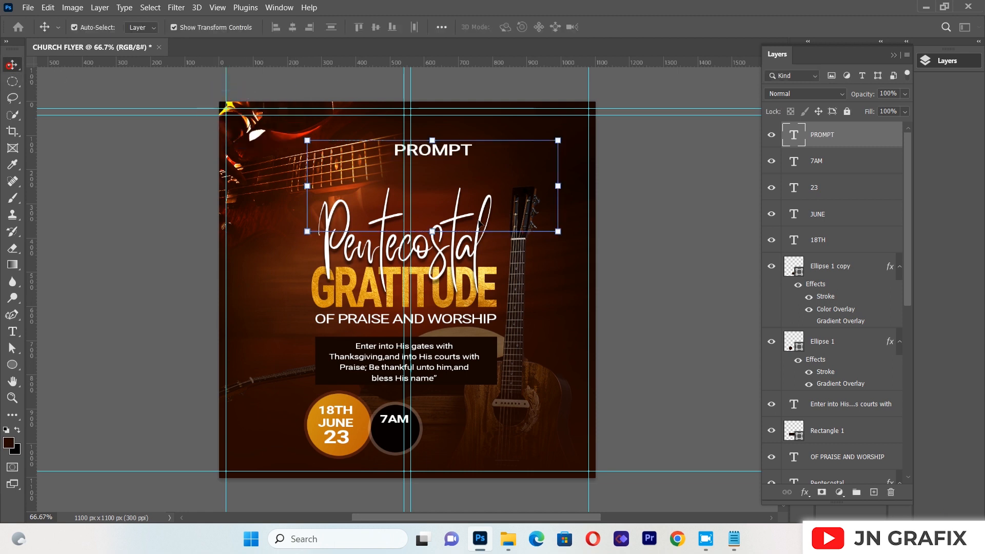
key("ctrl+t")
left_click_drag(558, 232, 394, 181)
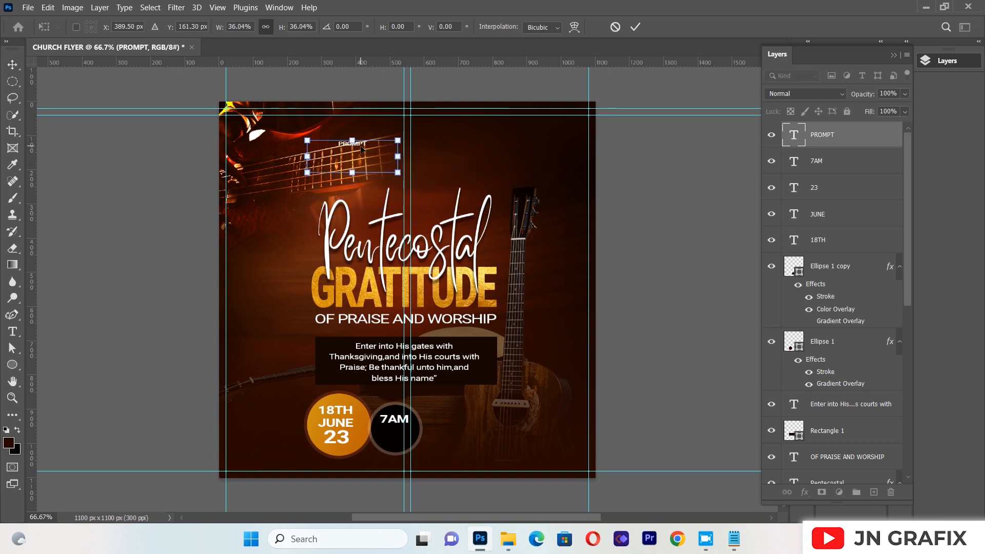
left_click_drag(362, 149, 404, 438)
key("Return")
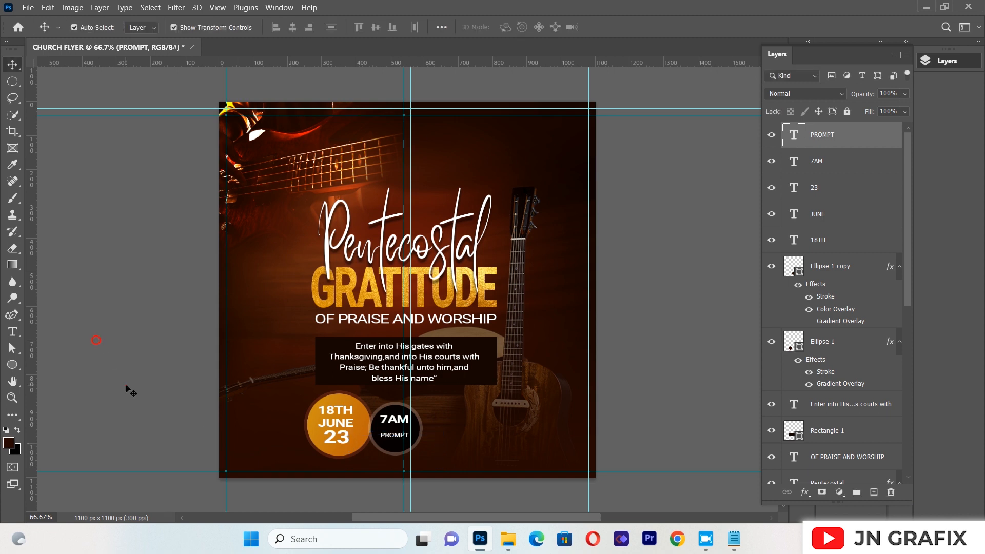
left_click(126, 384)
Scale "7AM" up proportionally to about 118% and move it down to sit just above "PROMPT"
left_click(400, 426)
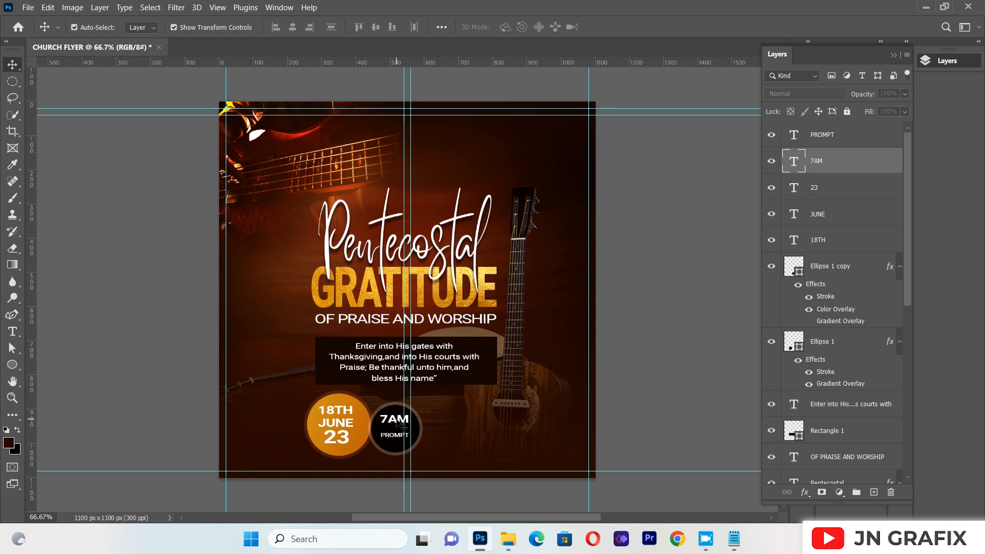
left_click_drag(449, 458, 481, 459)
left_click_drag(419, 414, 410, 424)
key("Down")
key("Down")
key("Down")
key("Down")
key("Down")
key("Down")
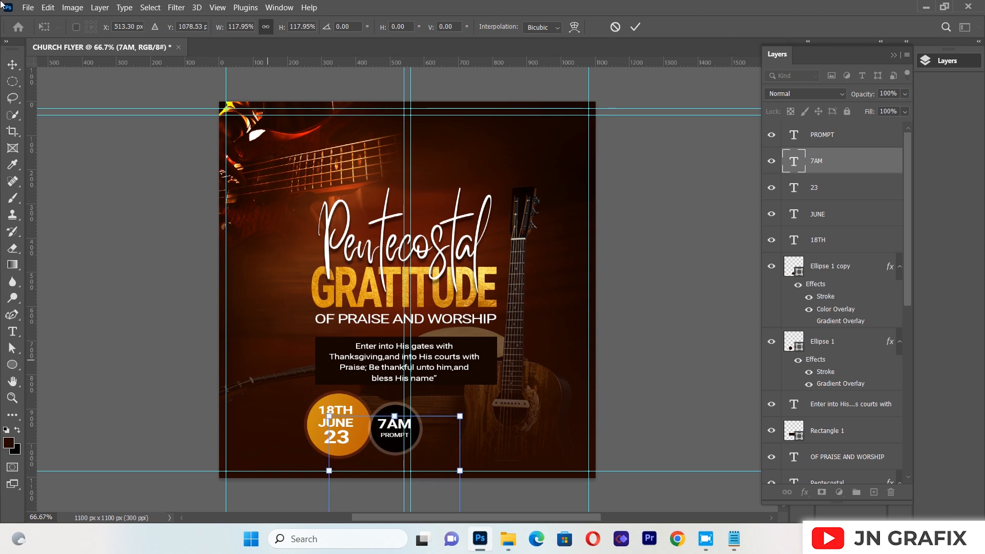
left_click(84, 253)
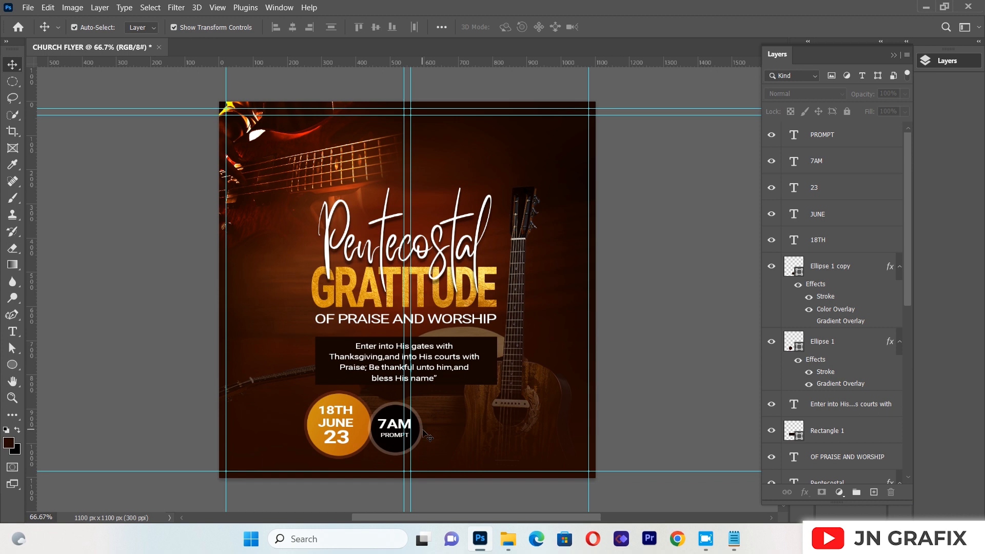
Place the map-pin image 20200615_122422.png as a linked file, scale it proportionally to about 1.2%, and position it beside the black time circle
left_click(28, 7)
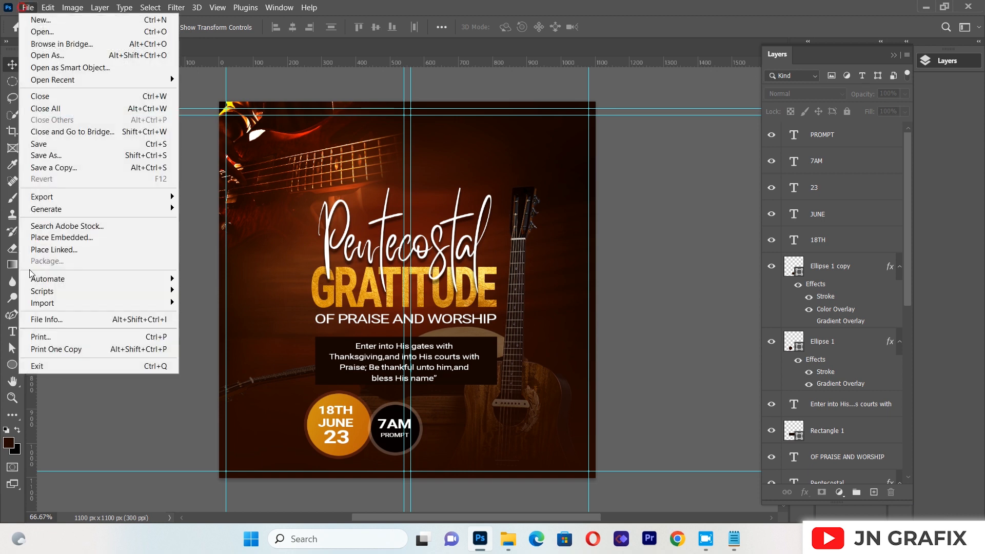
left_click(72, 251)
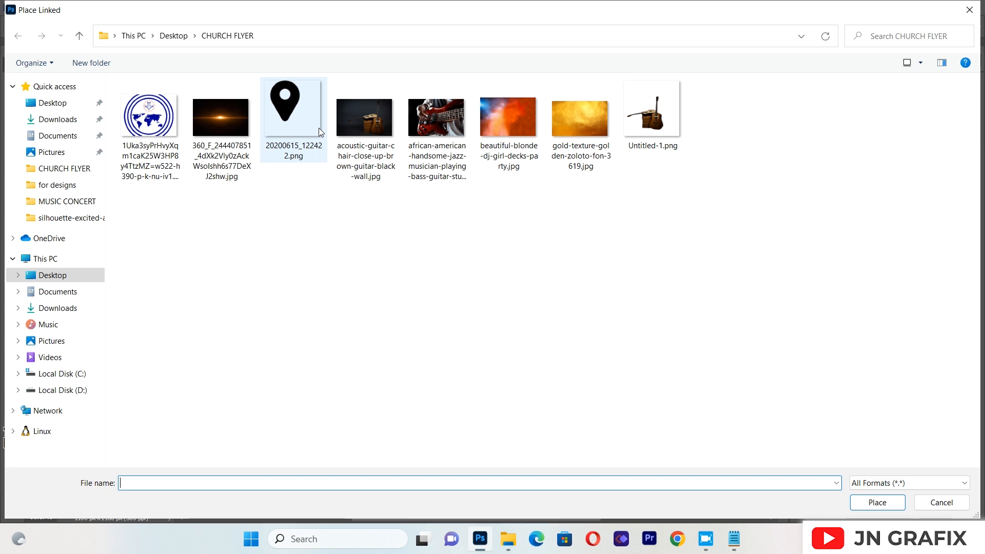
double_click(300, 131)
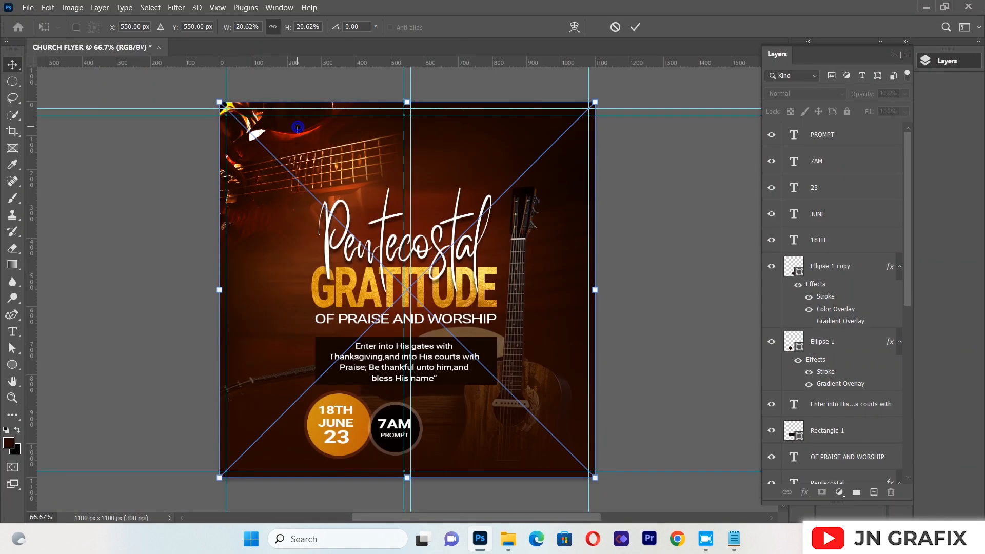
left_click_drag(596, 102, 455, 428)
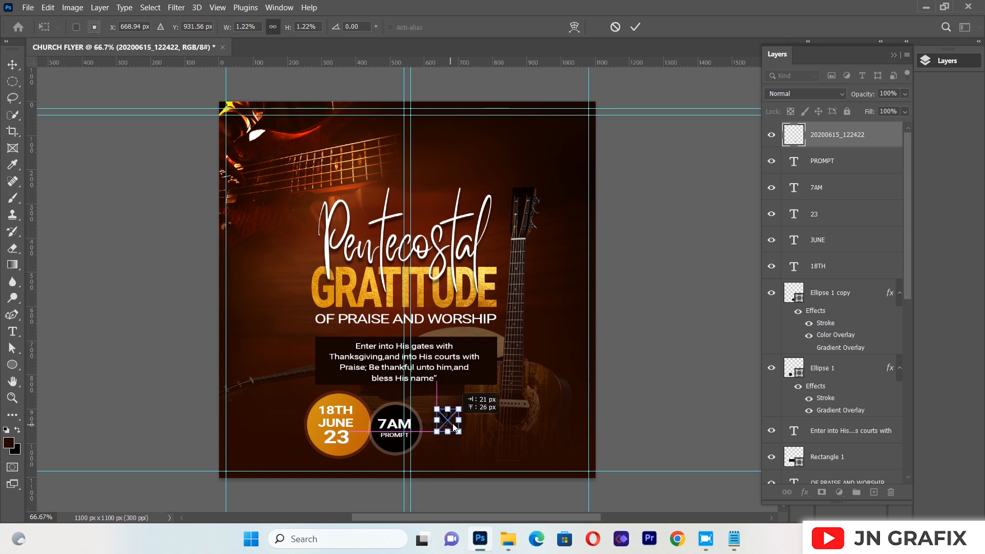
left_click(17, 67)
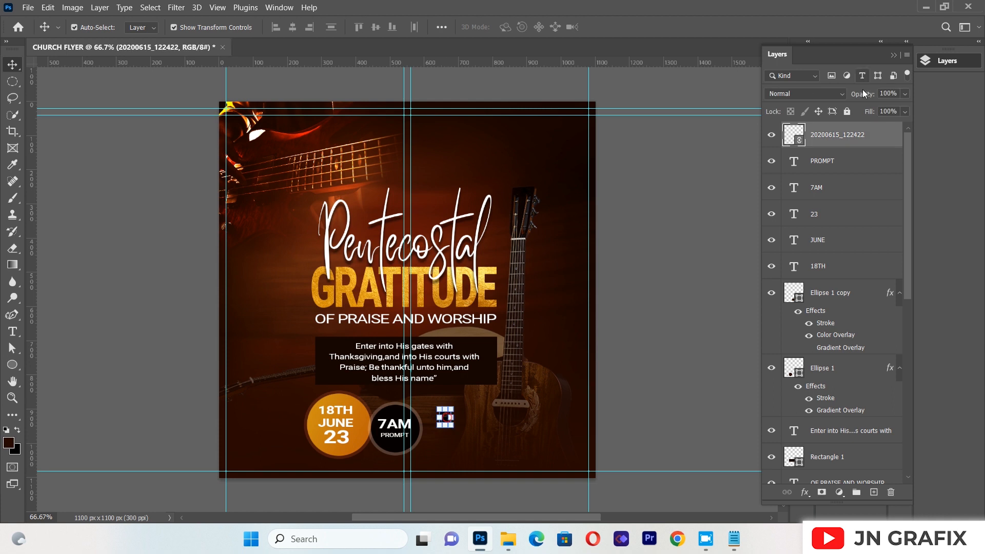
Apply a Color Overlay to the map-pin layer in a bright golden orange based on the gold sampled from "GRATITUDE"
right_click(843, 135)
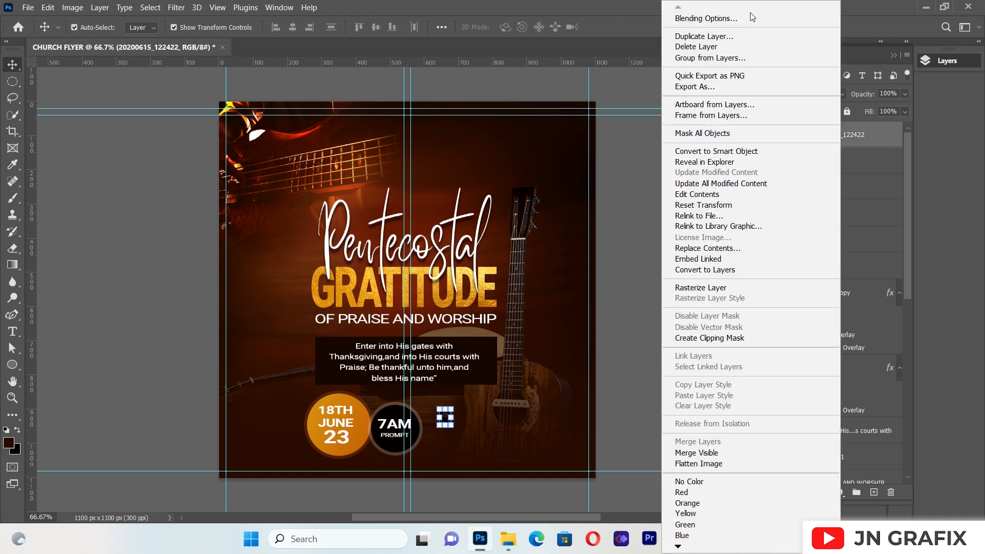
left_click(751, 18)
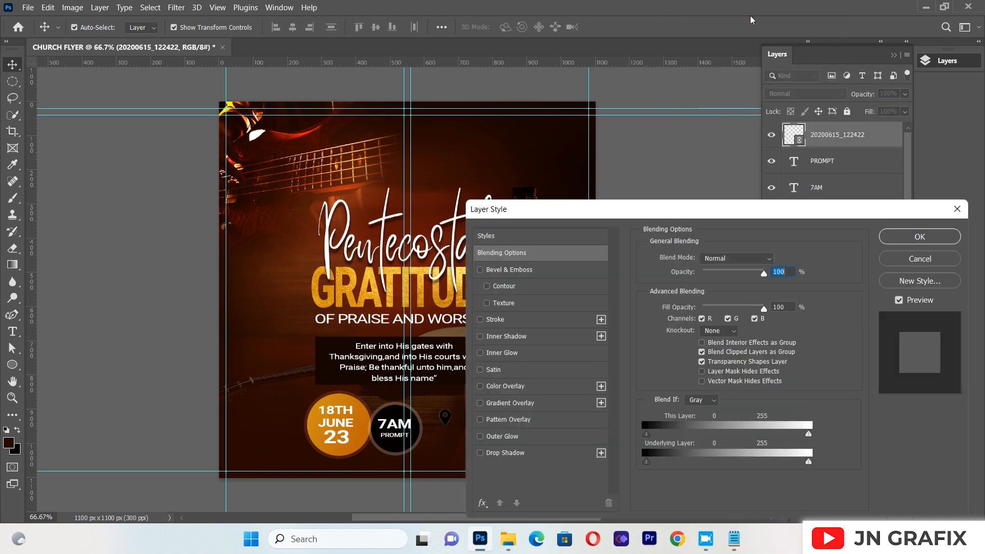
left_click(529, 391)
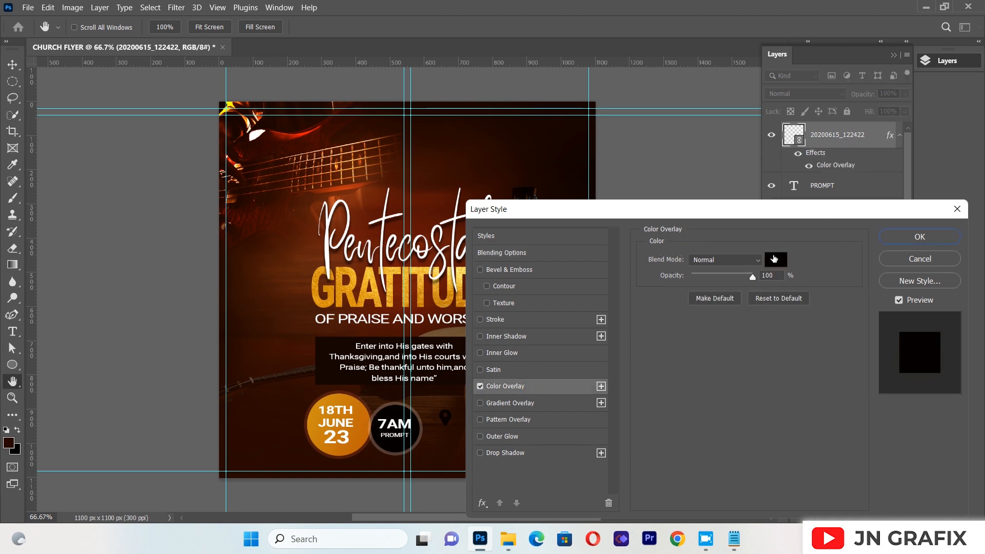
left_click(774, 259)
left_click(353, 404)
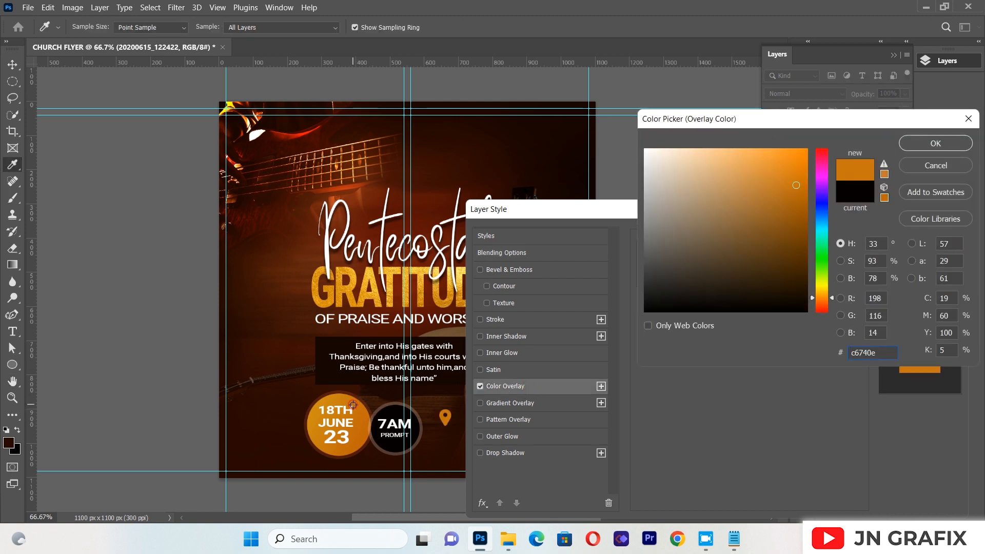
left_click(393, 275)
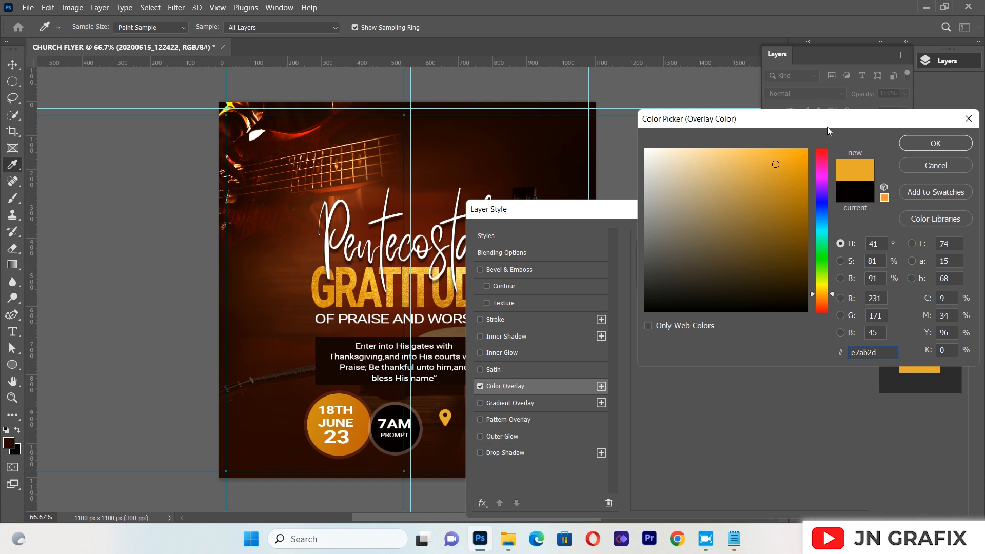
left_click(795, 199)
left_click(799, 168)
left_click(798, 160)
left_click(936, 143)
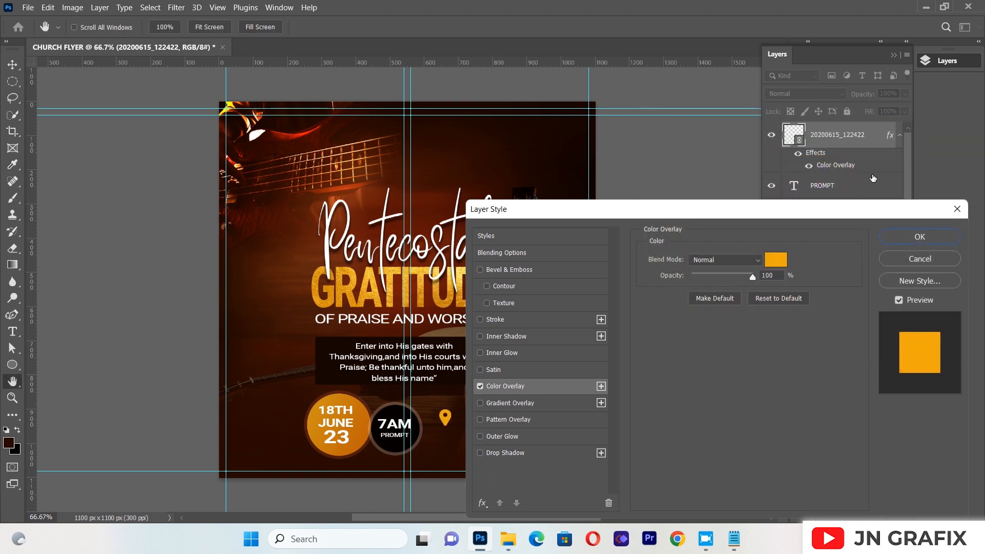
left_click(916, 237)
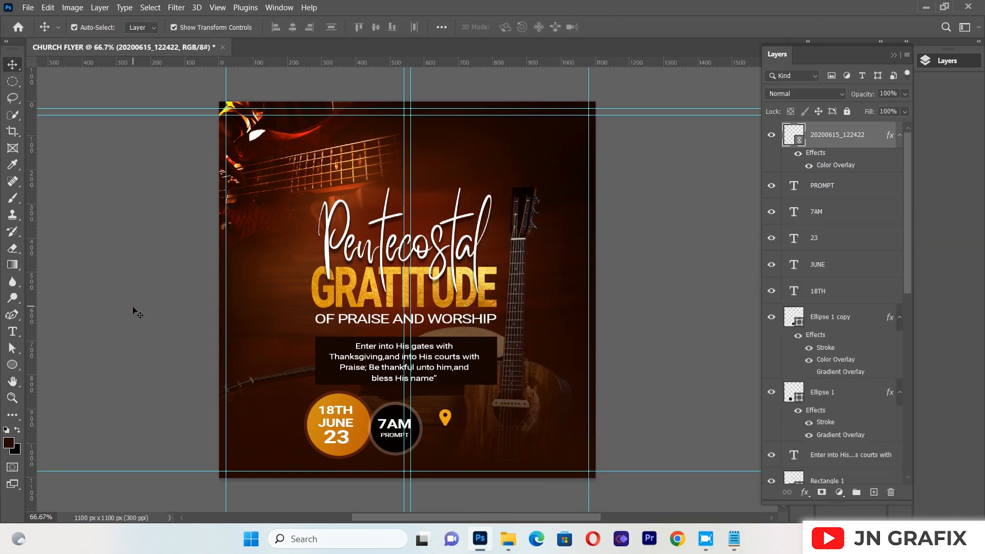
Create a text box across the flyer's upper area reading "SCH.DINING HALL" in white Roboto Medium
left_click(13, 332)
left_click_drag(308, 116, 588, 271)
key("BackSpace")
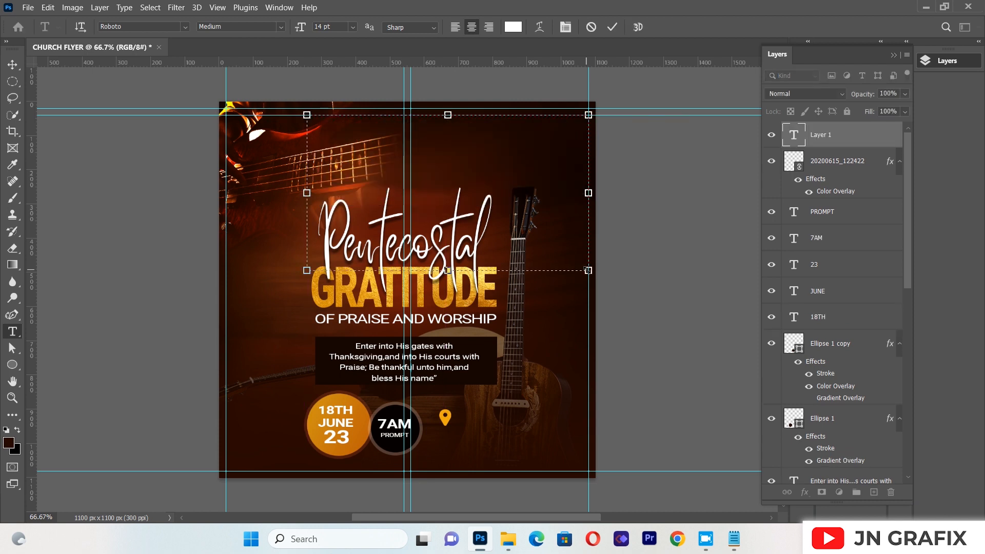
type("D")
key("BackSpace")
type("SCH.DININ")
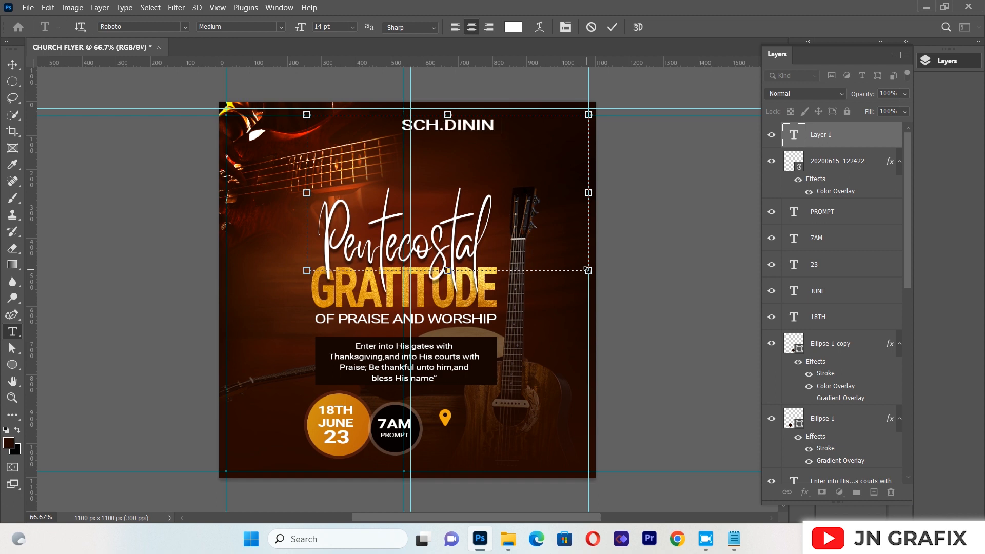
type("G HALL")
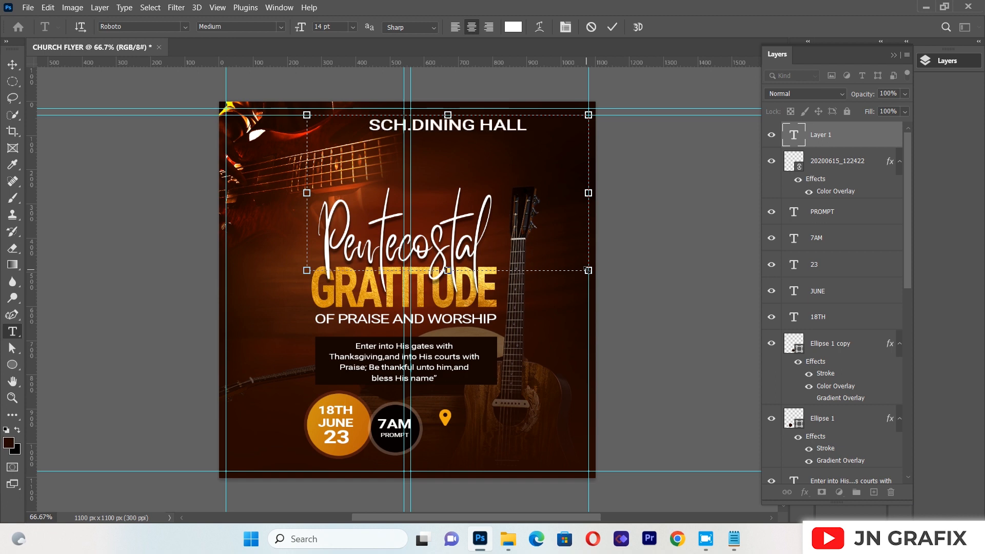
key("ctrl+a")
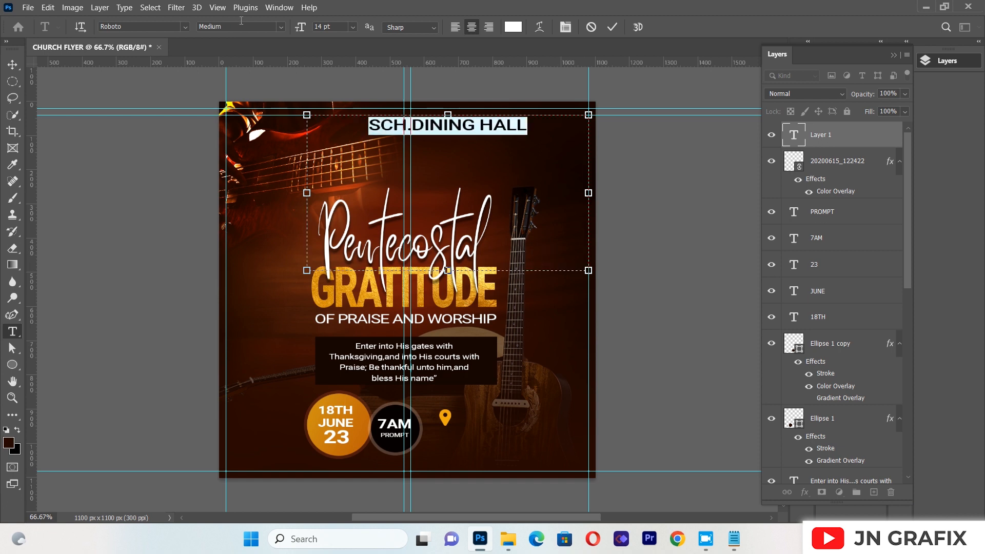
left_click_drag(8, 55, 9, 60)
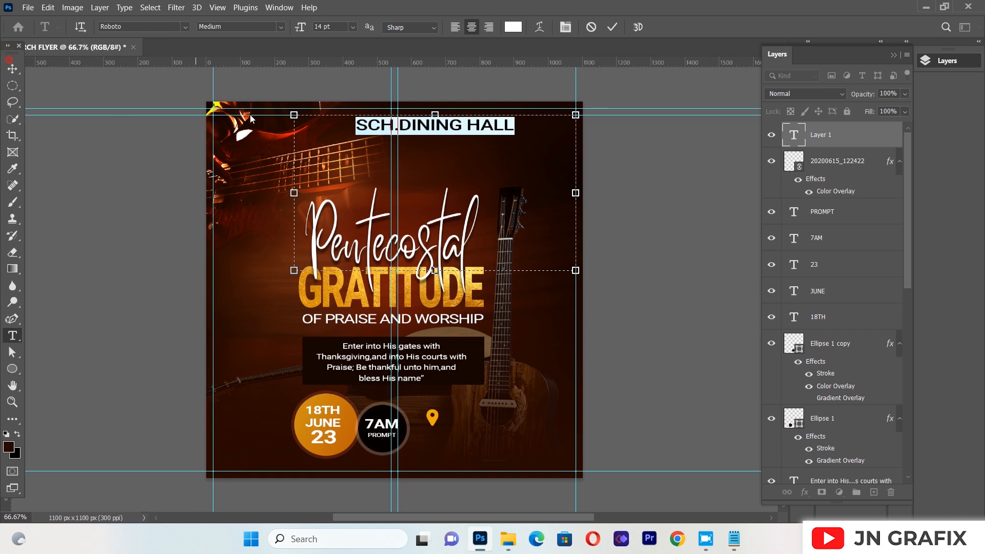
left_click(13, 68)
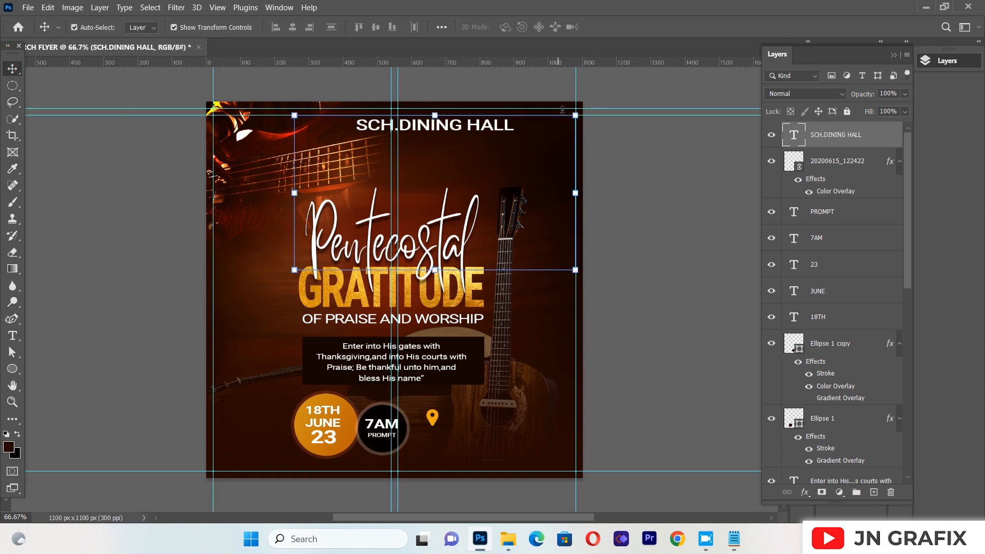
Scale "SCH.DINING HALL" down proportionally to about 46%, position it beneath the map pin, and shift the pin toward the text's center
left_click_drag(575, 115, 473, 438)
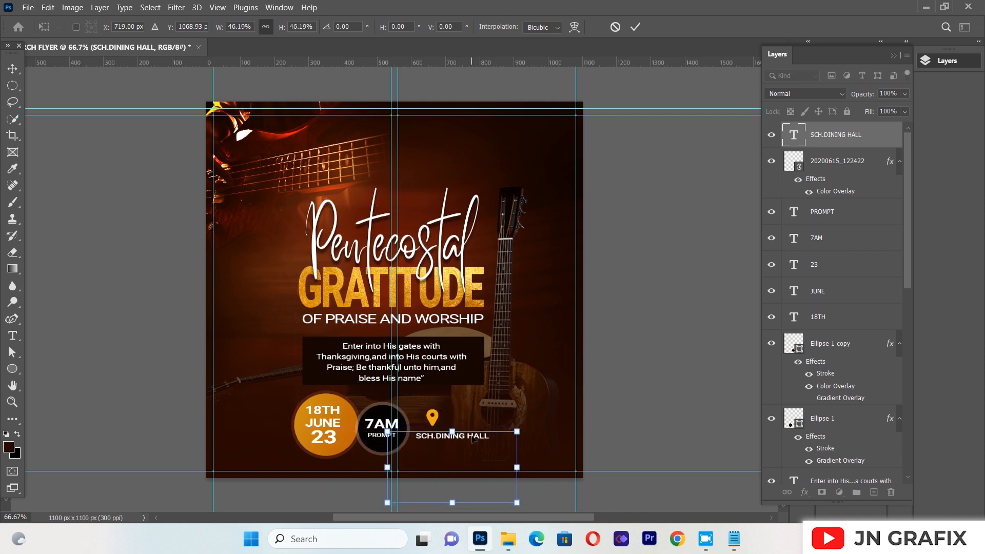
key("Up")
key("Return")
mouse_move(443, 420)
left_mouse_down()
mouse_move(462, 403)
mouse_move(459, 423)
left_mouse_up()
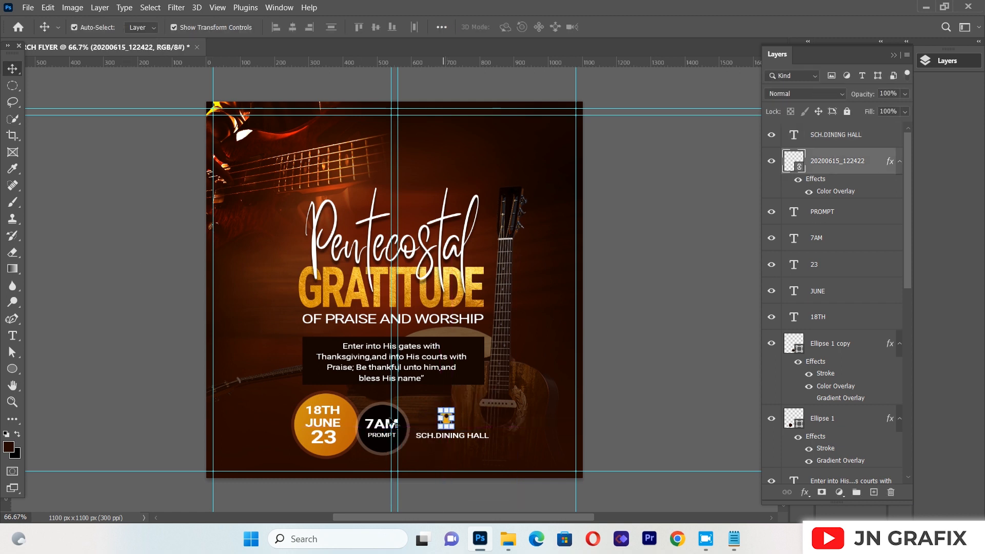
left_click(198, 407)
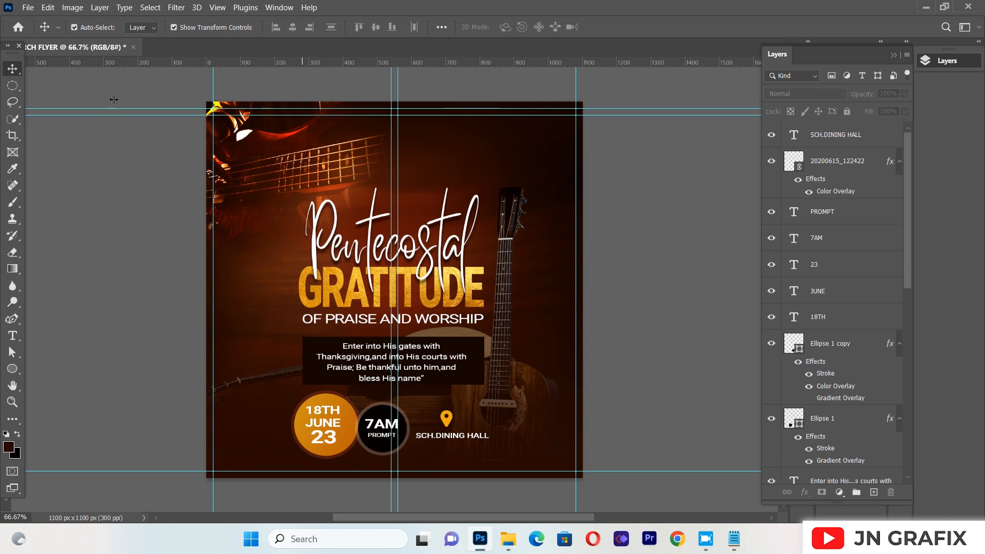
Place the round blue globe logo as a linked file, scale it proportionally to about 3.9%, and position it at the flyer's top center
left_click(29, 8)
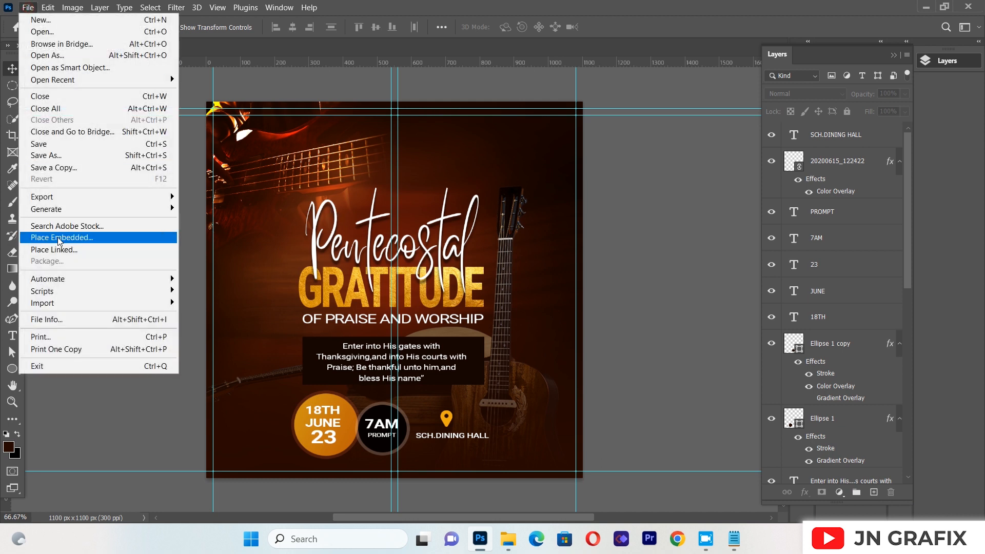
left_click(61, 251)
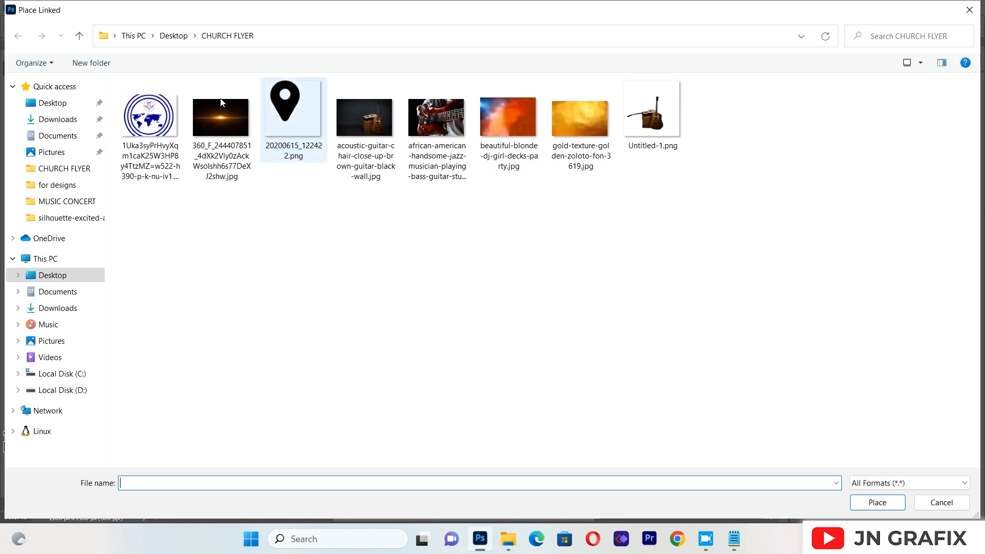
double_click(154, 119)
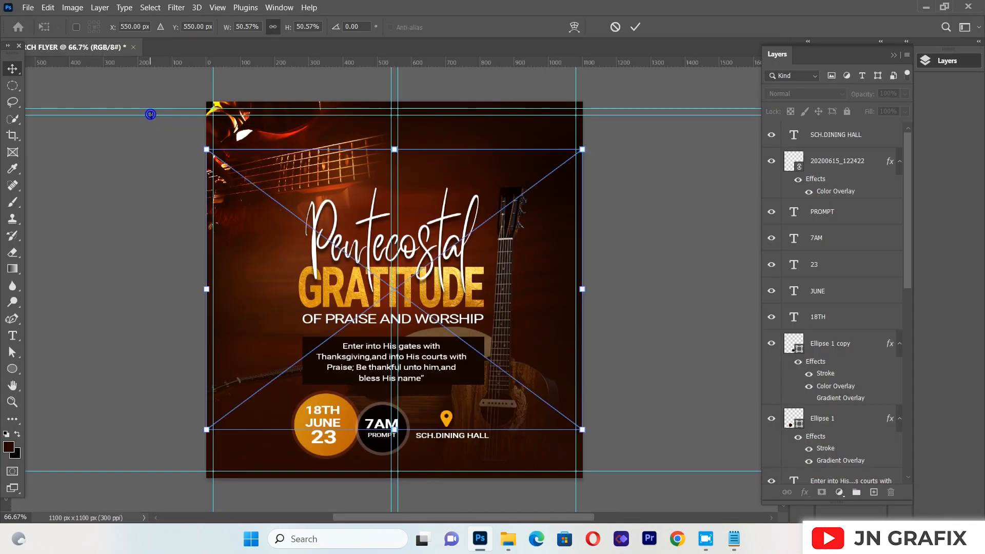
left_click_drag(584, 291, 396, 136)
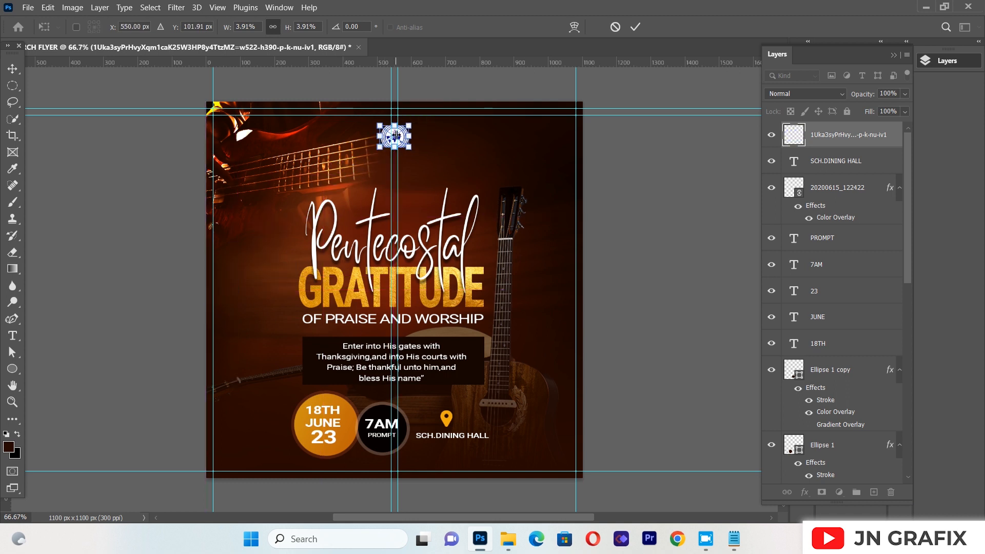
left_click(91, 176)
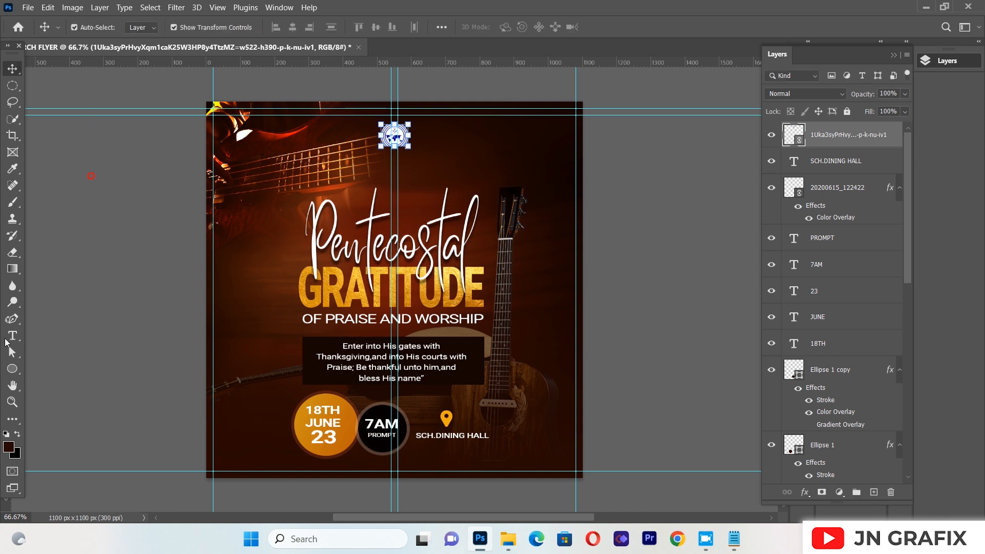
Create a text box below the globe logo reading "PENTECOST STUDENTS AND ASSOCIATES" in white Roboto Medium, 14 pt
left_click(12, 368)
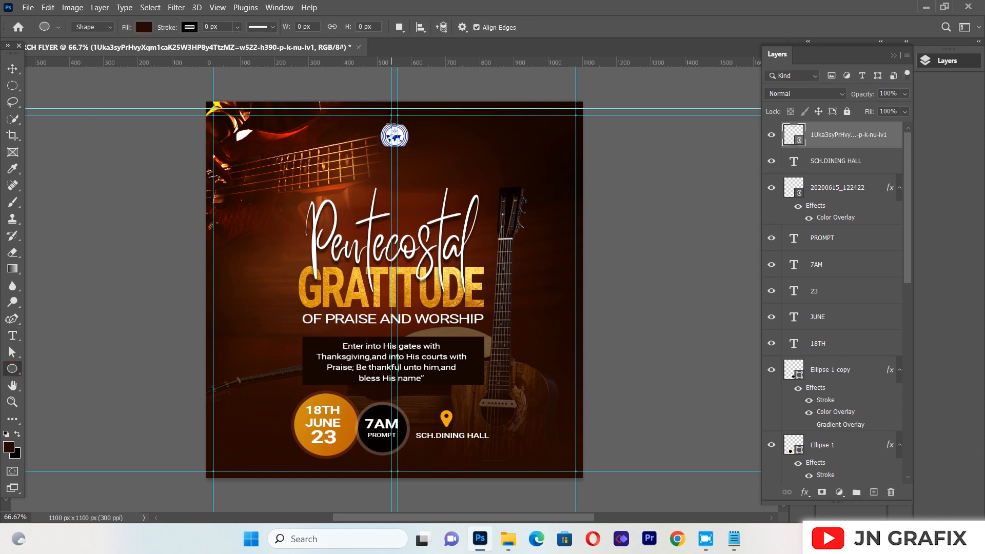
left_click(13, 336)
left_click_drag(292, 142, 408, 184)
left_click_drag(494, 194, 566, 205)
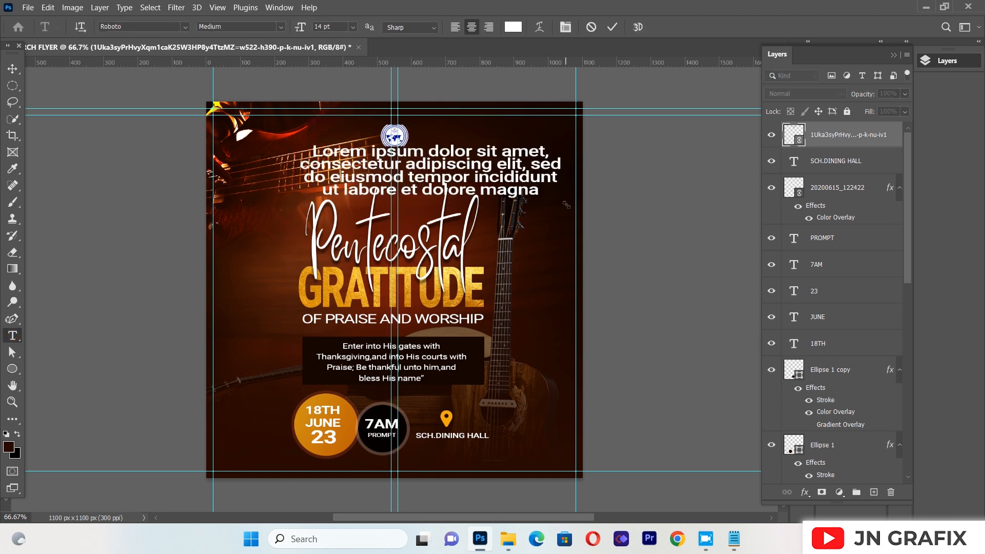
key("BackSpace")
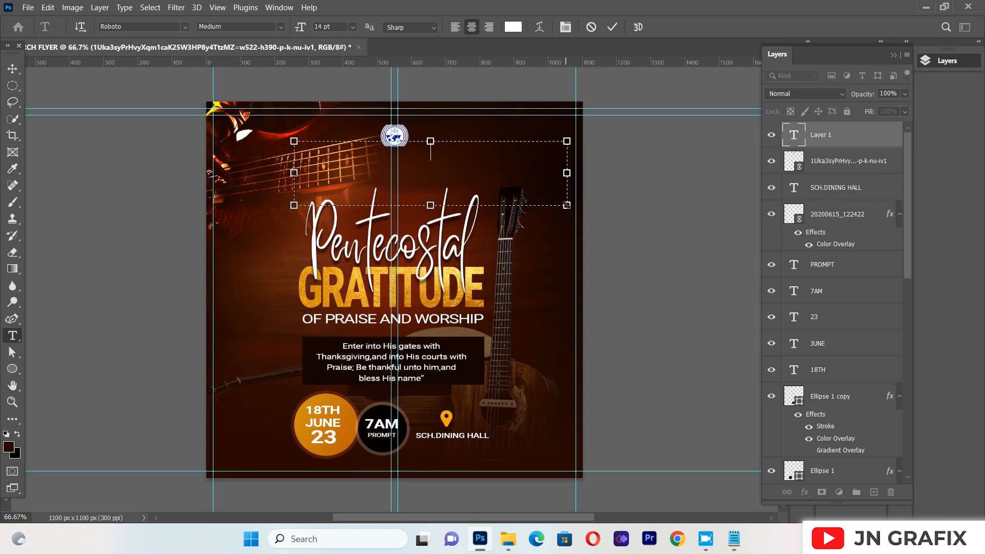
type("PENTE")
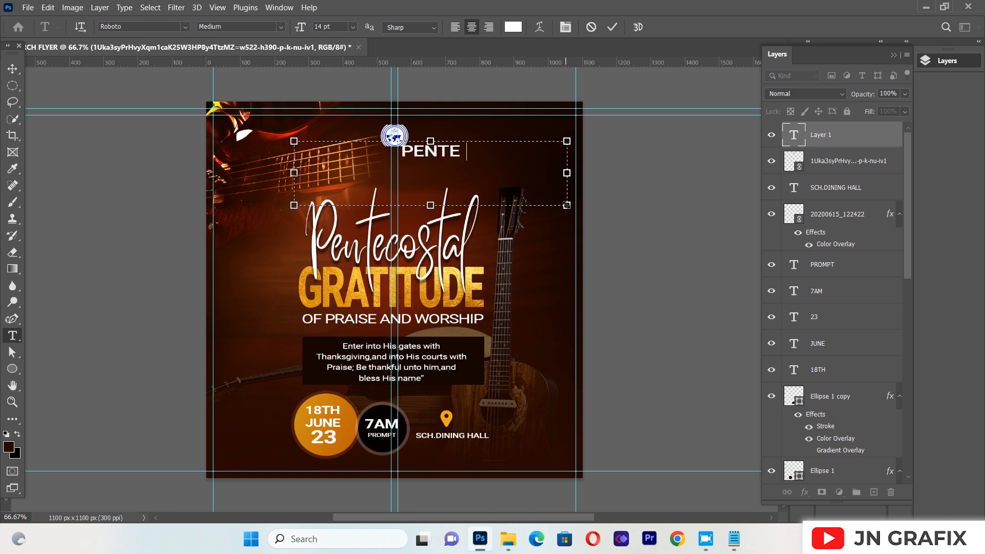
type("COS")
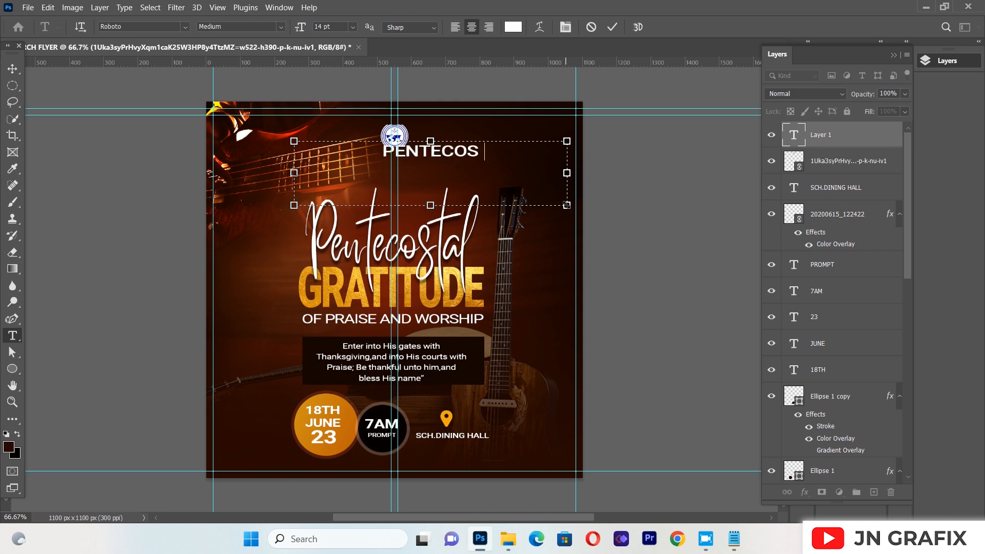
type("T")
type(" STUDEN")
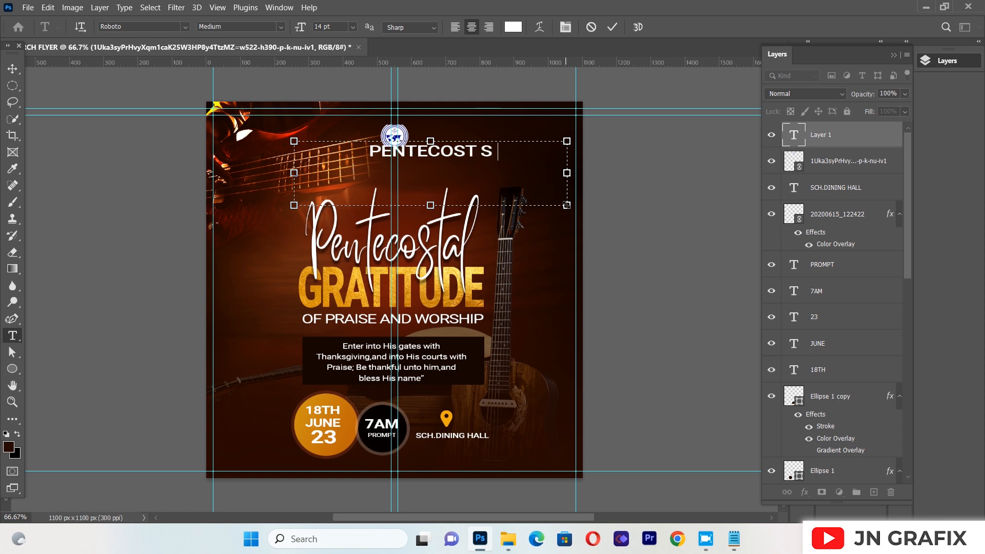
type("T")
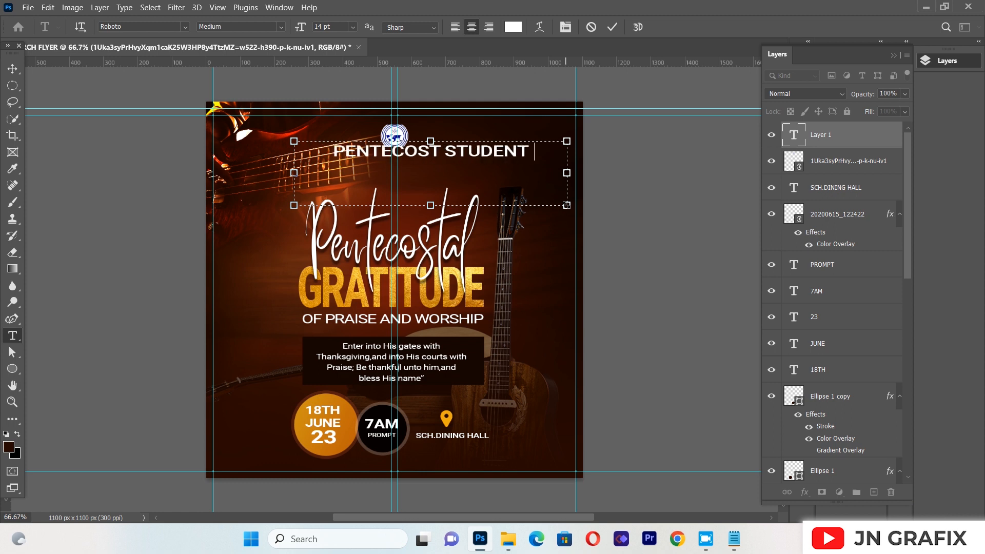
type("S AND")
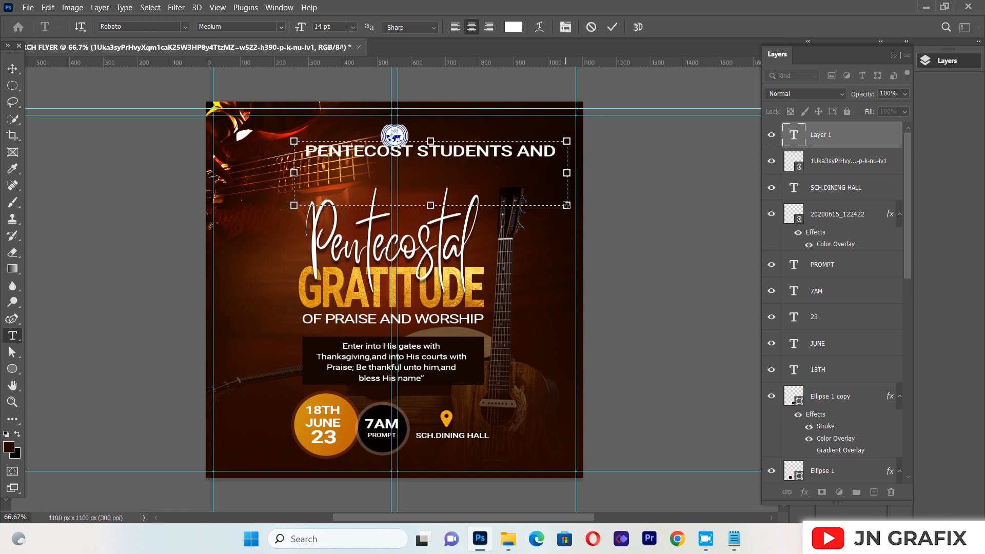
type(" ASSOC")
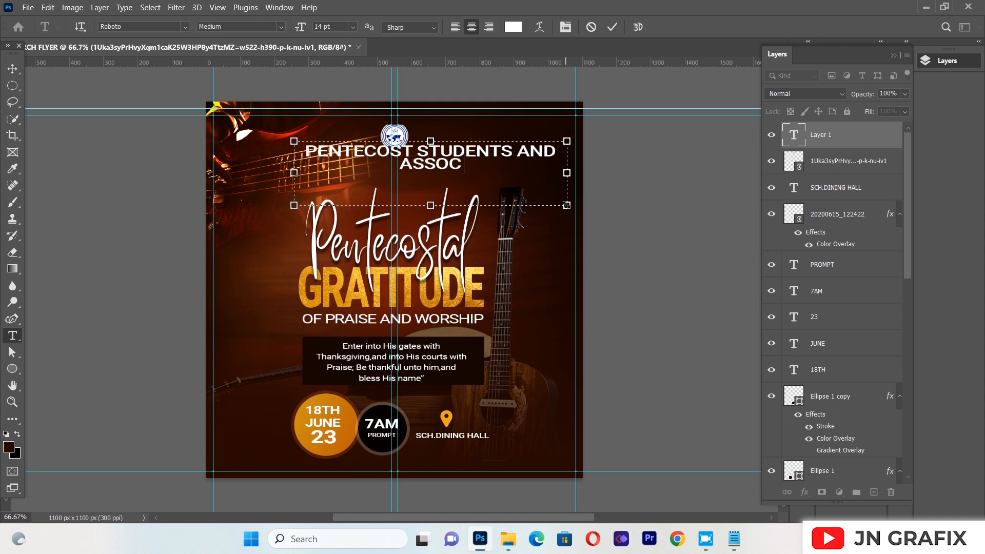
type("IATES")
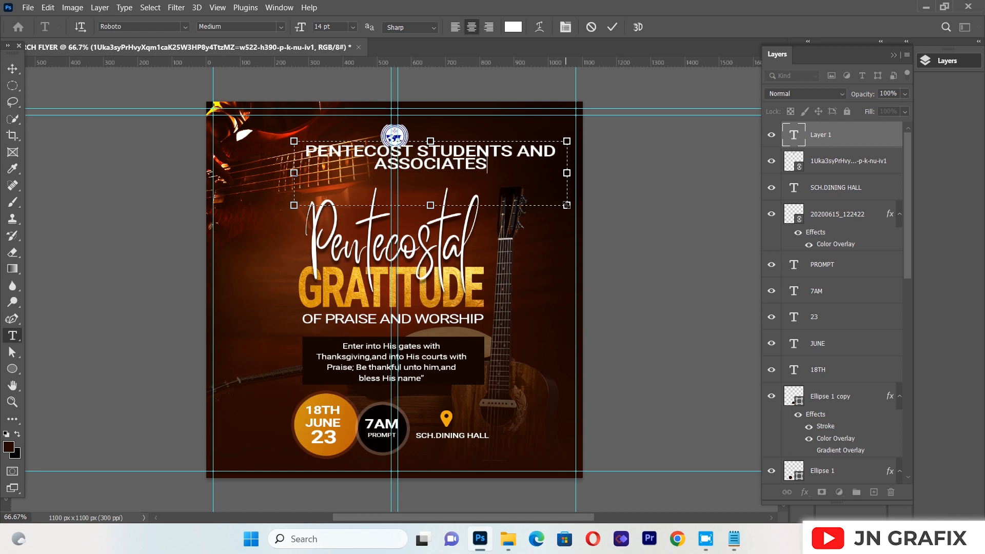
key("ctrl+a")
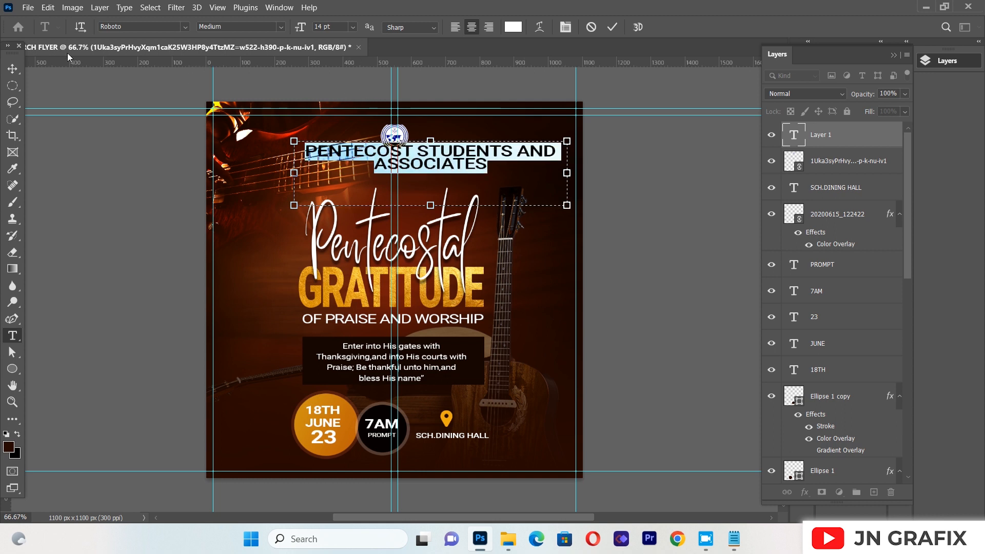
Scale the "PENTECOST STUDENTS AND ASSOCIATES" text down proportionally to about 51% and center it just beneath the globe logo
left_click(12, 68)
left_click_drag(569, 212, 436, 204)
left_click_drag(381, 181, 412, 175)
scroll(412, 174, "down", 3)
scroll(408, 168, "up", 1)
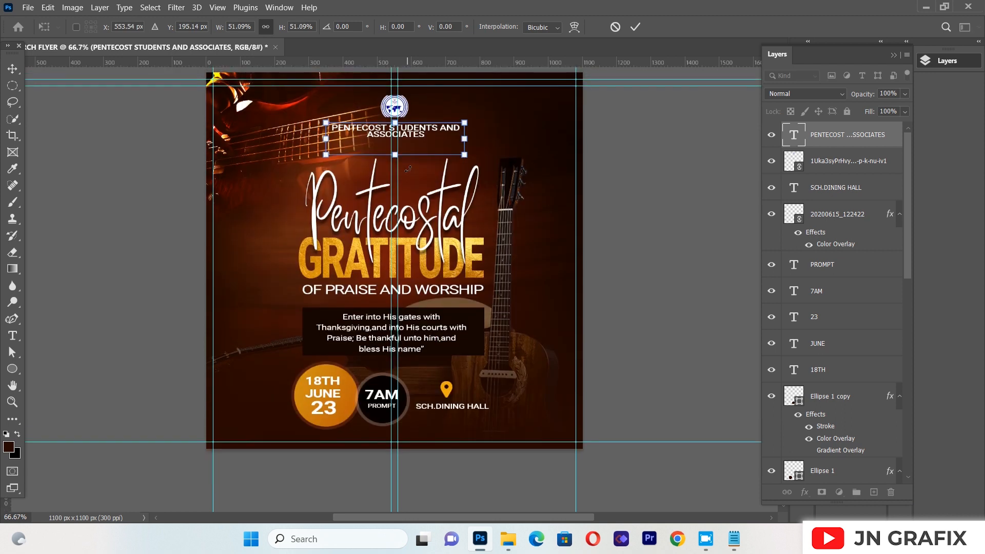
key("Return")
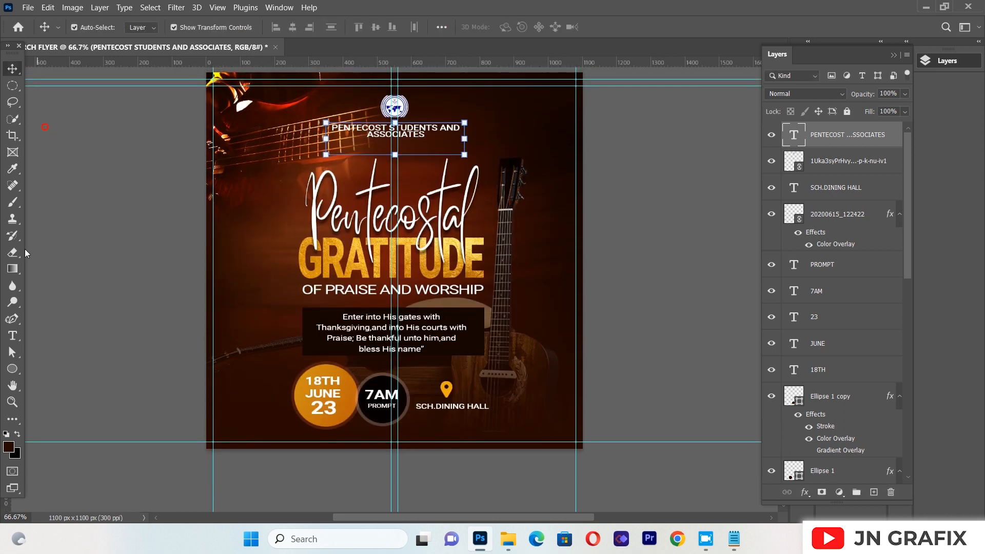
Increase the leading between the two lines of the organization name and nudge the text slightly up toward the logo
left_click(13, 336)
left_click(334, 128)
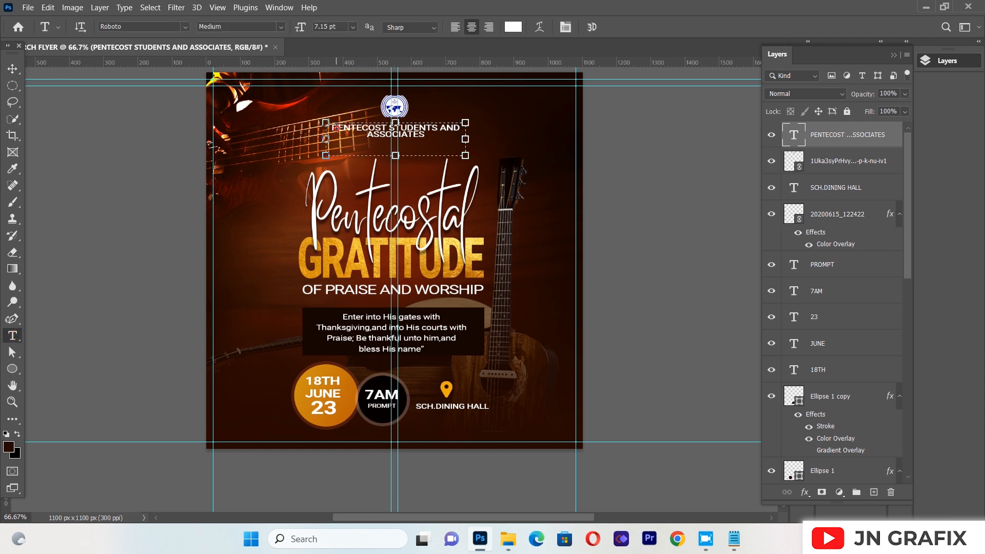
key("ctrl+a")
left_click(565, 26)
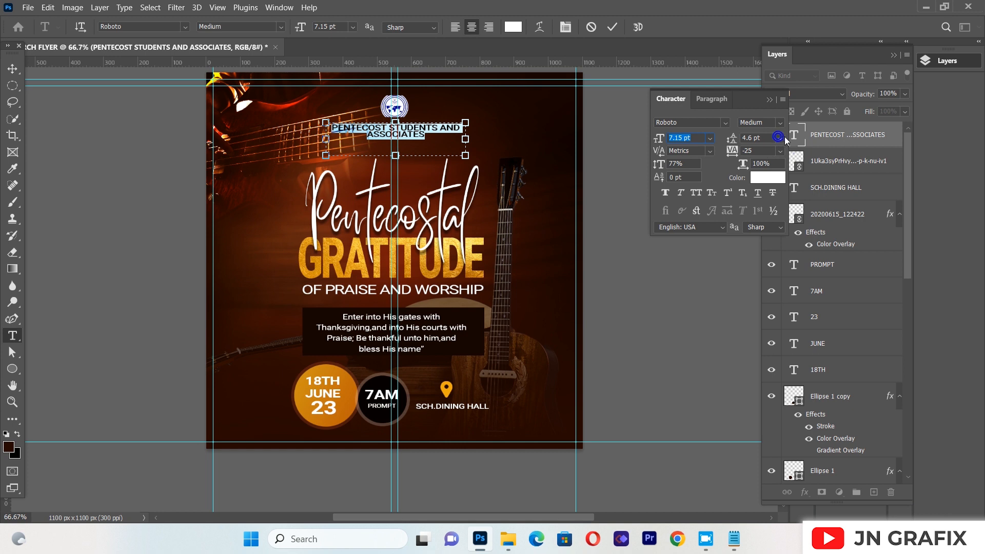
left_click(780, 138)
left_click(765, 172)
left_click(771, 100)
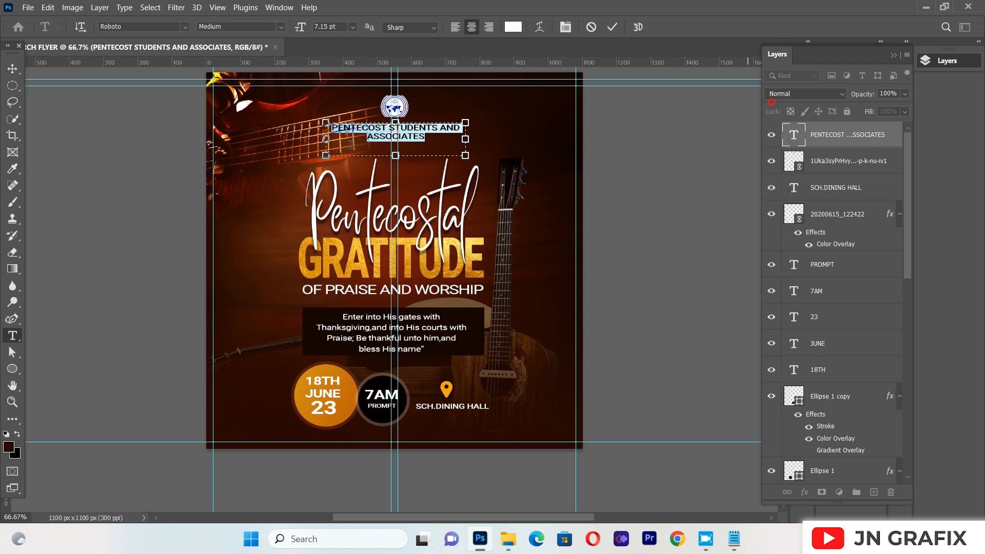
left_click(12, 67)
left_click(95, 147)
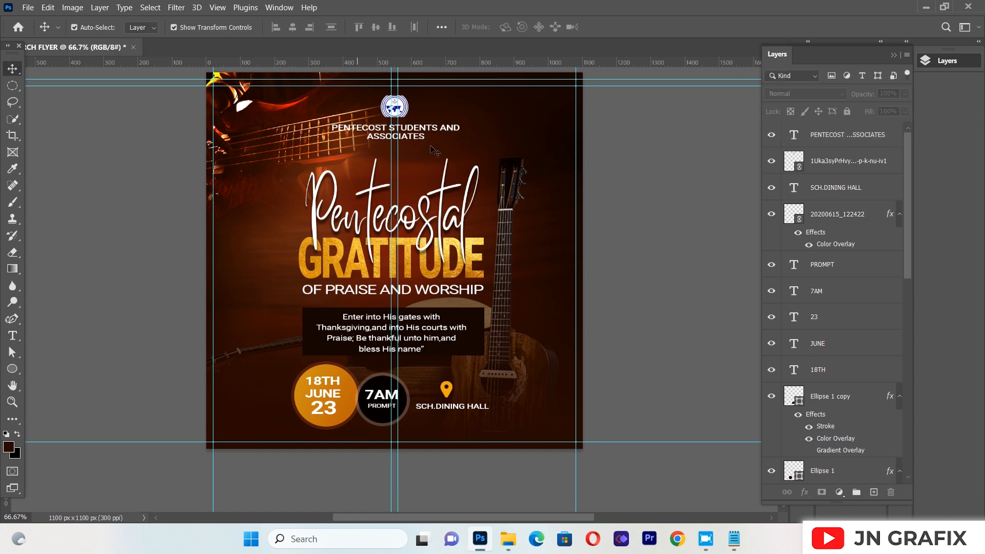
left_click_drag(413, 140, 414, 138)
left_click(136, 242)
Create a wide text box beneath the organization name reading "PRESENTS" in Roboto Medium, 14 pt
left_click(13, 336)
left_click_drag(265, 135, 592, 260)
key("BackSpace")
type("PRESE")
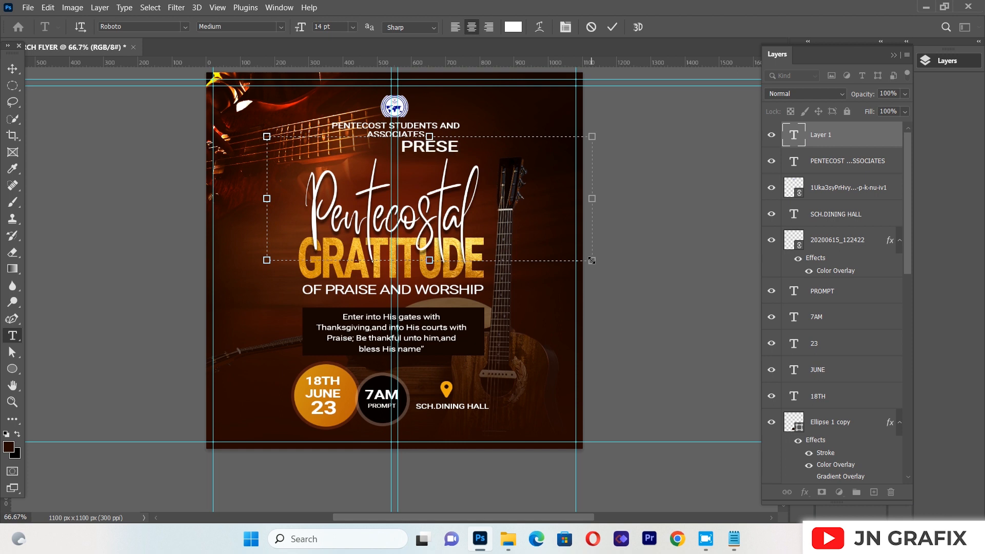
type("NTS")
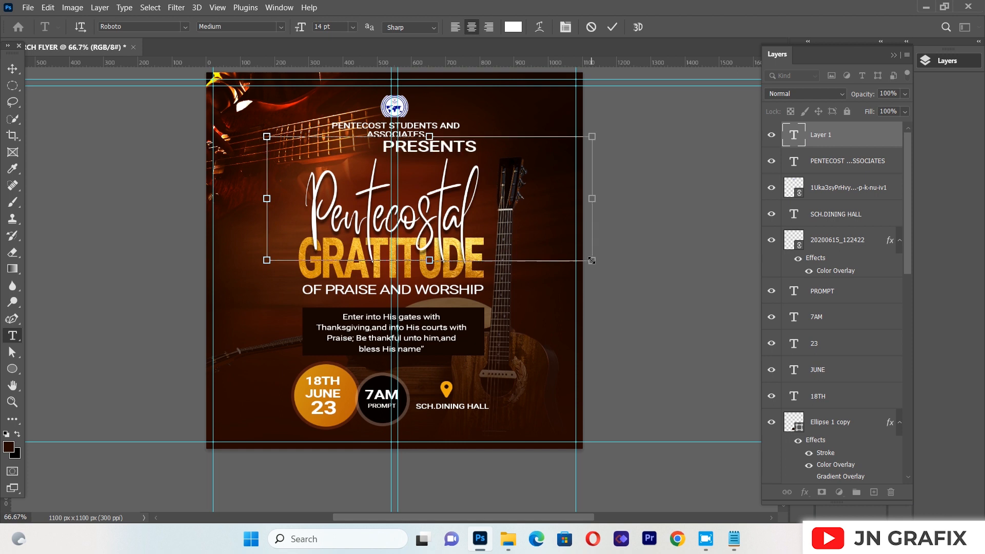
Color the "PRESENTS" text orange (f6870f) by sampling the date circle
key("ctrl+a")
left_click(506, 30)
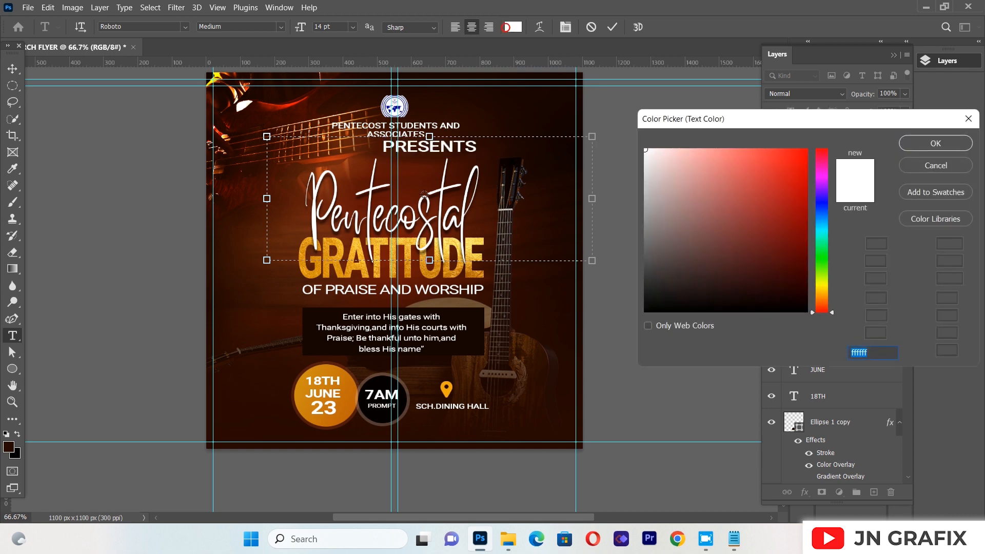
left_click(406, 245)
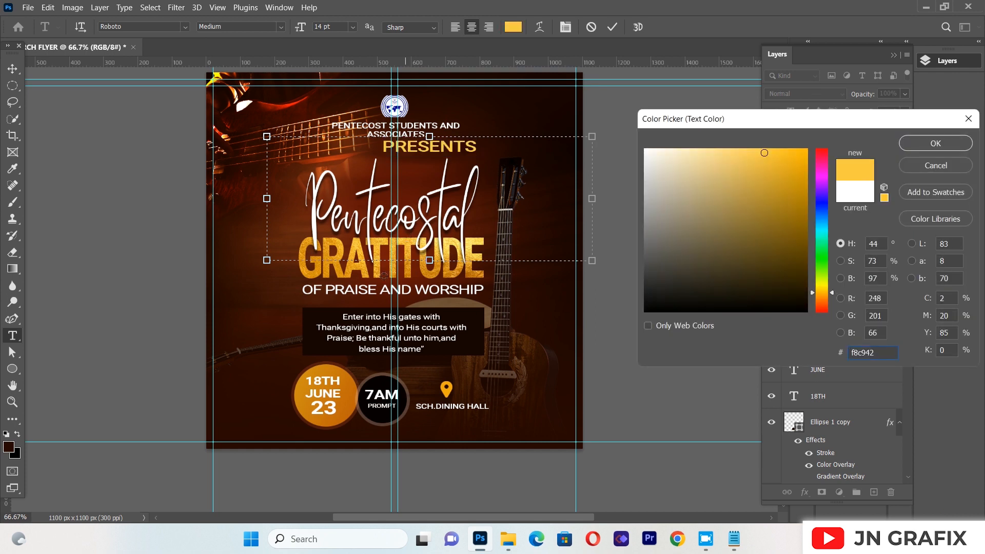
left_click(352, 383)
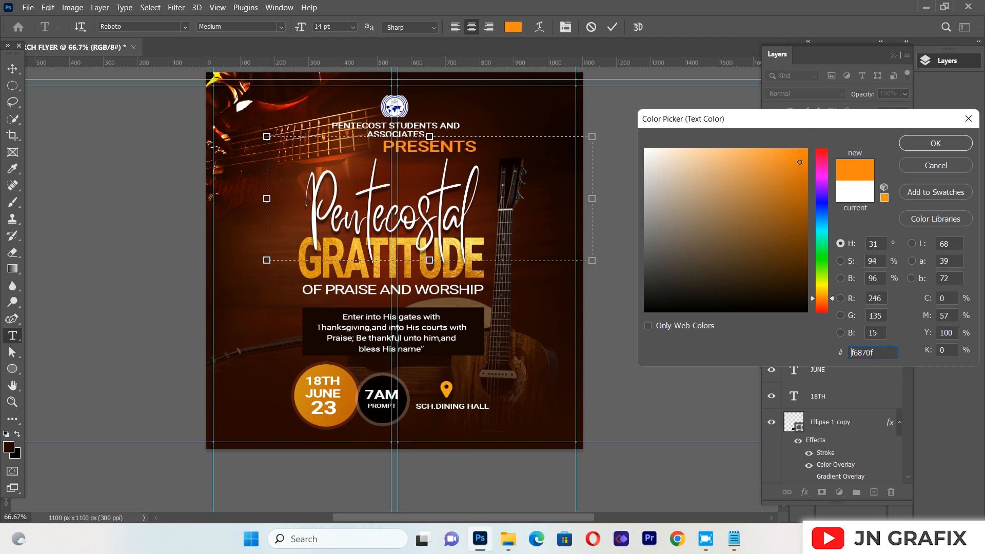
left_click(945, 138)
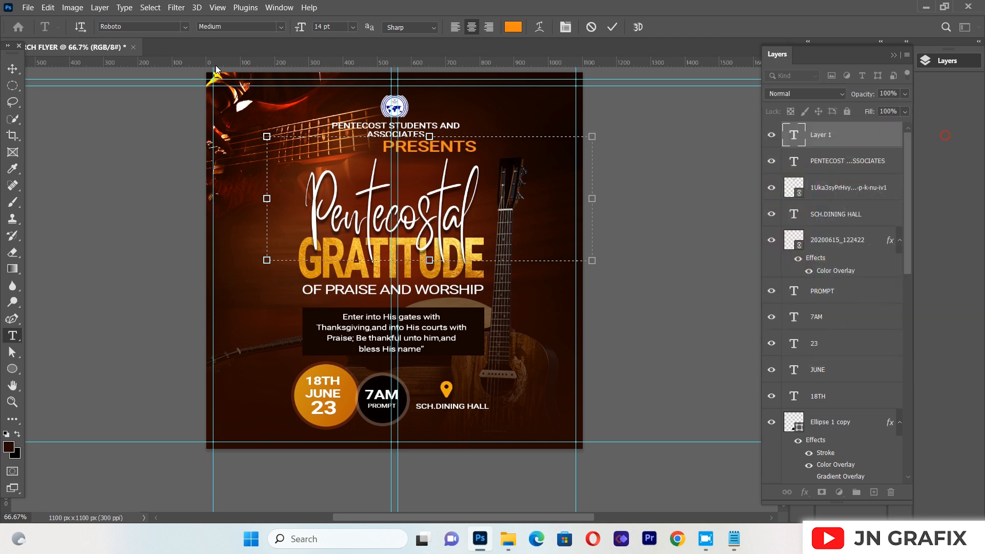
Move "PRESENTS" under the organization name, aligned with the flyer's vertical center guides
left_click(12, 69)
left_click(80, 255)
left_click_drag(446, 149, 414, 150)
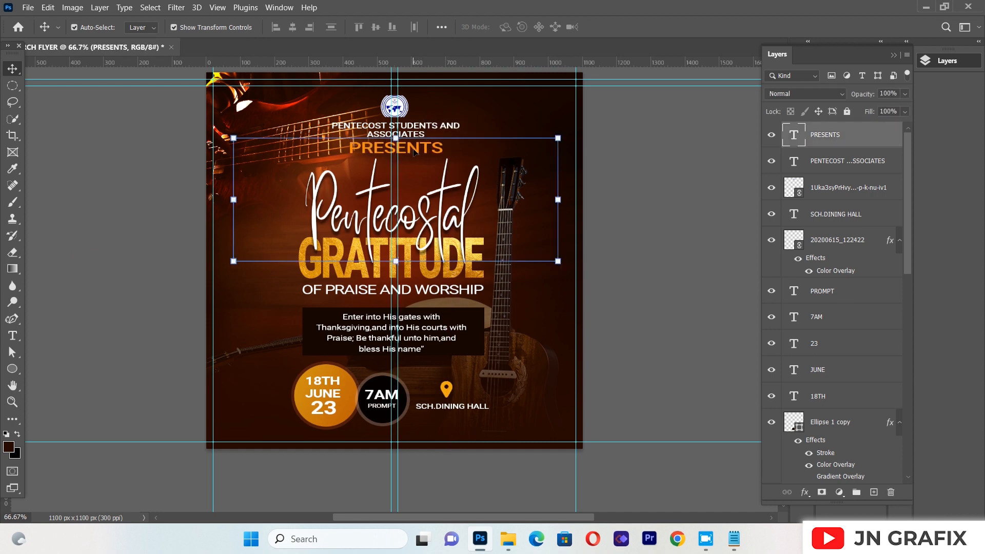
key("Left")
key("Left")
key("Left")
key("Left")
key("Left")
key("Left")
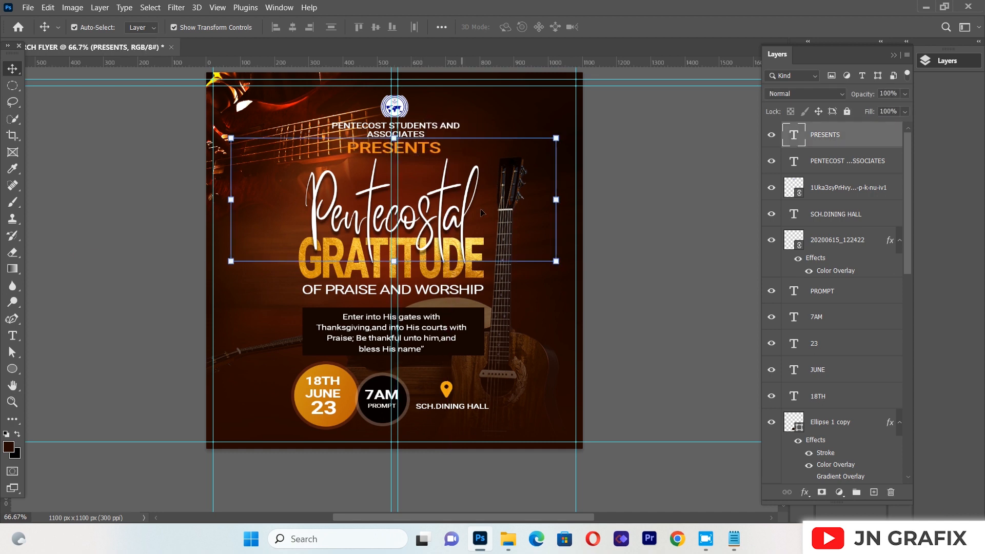
Scale "PRESENTS" down proportionally to about 78% and center it between "ASSOCIATES" and the script title
left_click_drag(557, 260, 483, 233)
left_click_drag(366, 149, 408, 160)
key("Up")
key("Up")
key("Up")
key("Up")
key("Up")
key("Up")
key("Left")
key("Up")
key("Left")
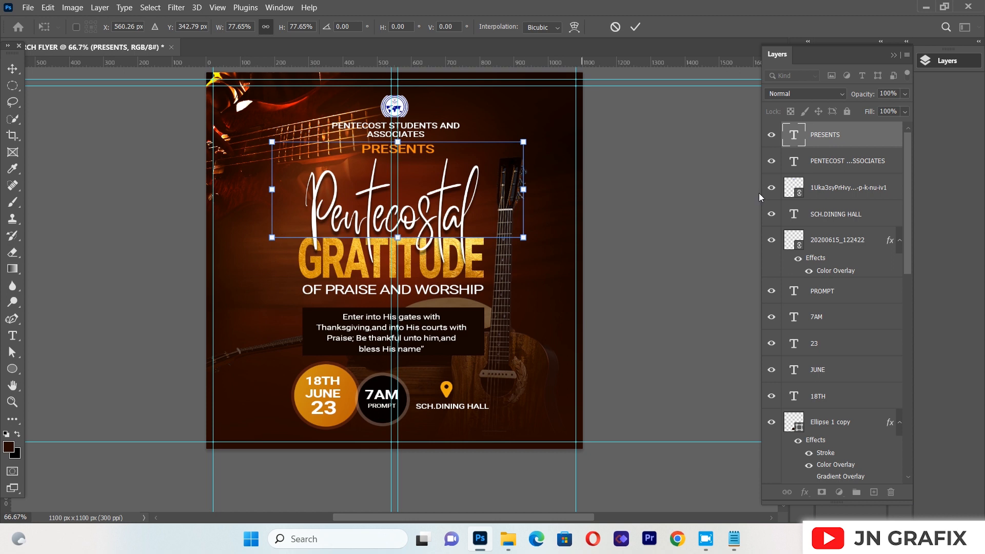
left_click(707, 210)
left_click(707, 211)
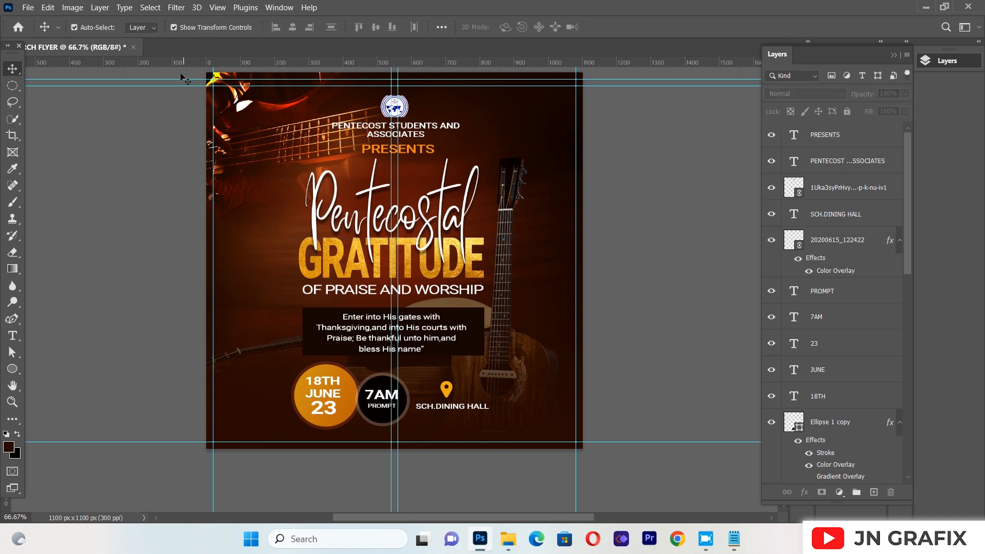
Place the orange lens-flare JPG from the CHURCH FLYER folder as a linked file, scaled proportionally to about 221% across the flyer's middle
left_click(28, 7)
left_click(76, 253)
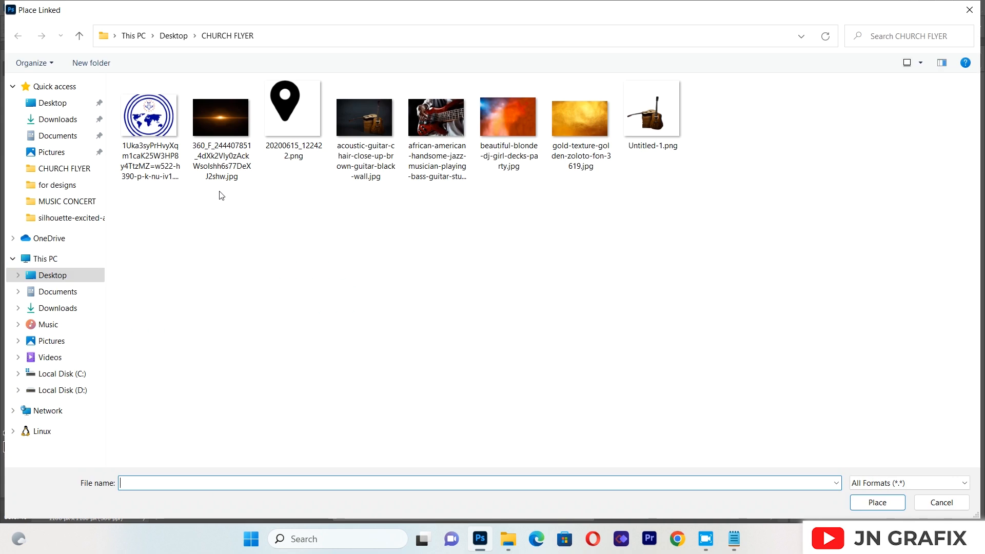
key("super")
left_click(219, 191)
double_click(220, 119)
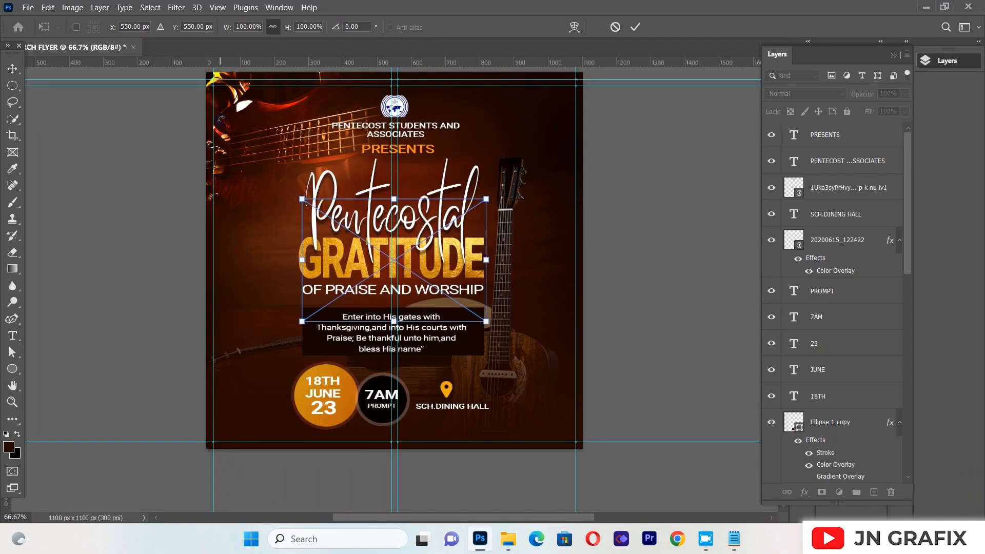
left_click_drag(257, 263, 176, 262)
left_click_drag(485, 263, 586, 270)
left_click_drag(454, 279, 476, 277)
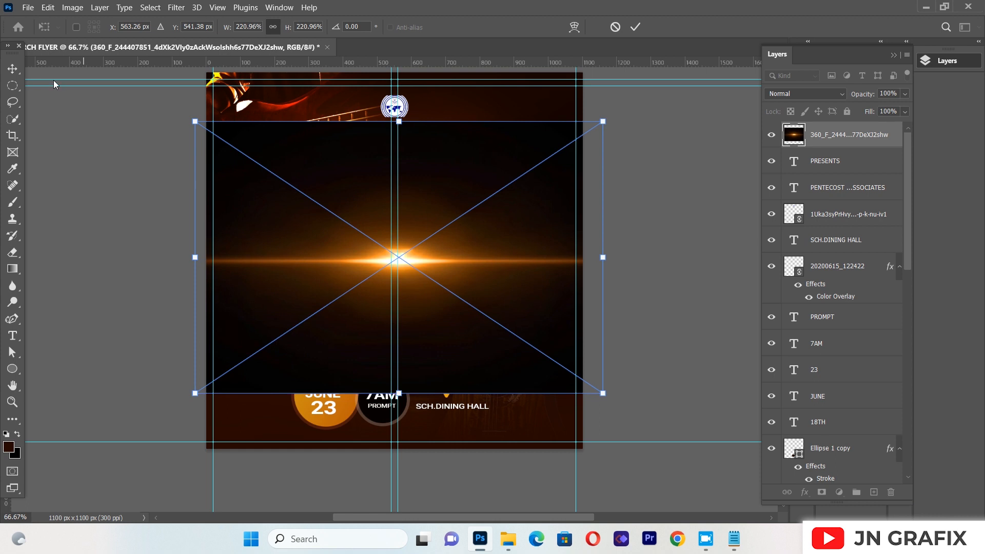
double_click(382, 265)
Shift the lens-flare layer slightly up and set its blend mode to Screen
mouse_move(388, 252)
left_mouse_down()
mouse_move(394, 236)
mouse_move(389, 245)
left_mouse_up()
left_click(784, 94)
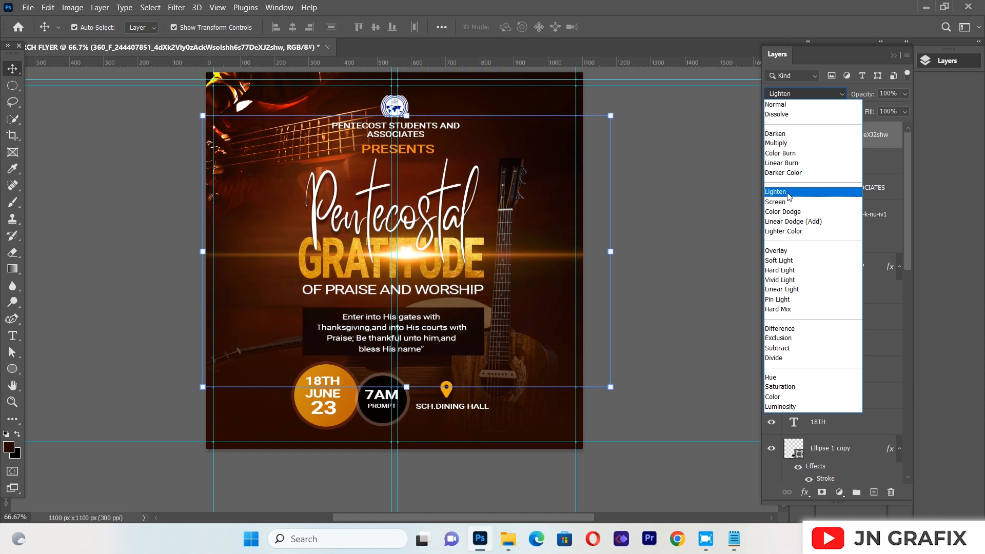
left_click(788, 205)
Scale the lens flare down proportionally to about 135% and center its glow along the upper edge of "GRATITUDE"
left_click_drag(416, 264, 406, 248)
left_click_drag(598, 236, 439, 273)
left_click_drag(324, 230, 401, 233)
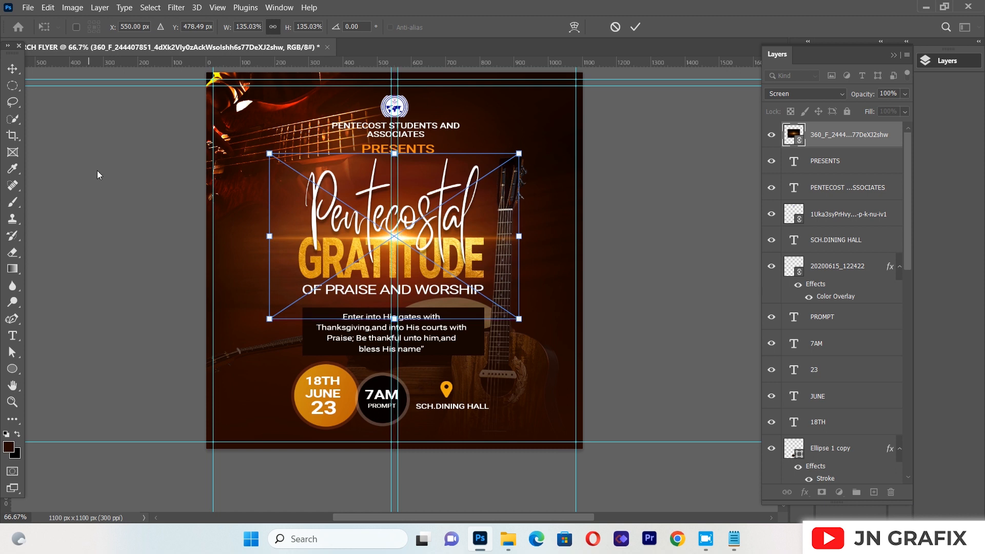
left_click(10, 71)
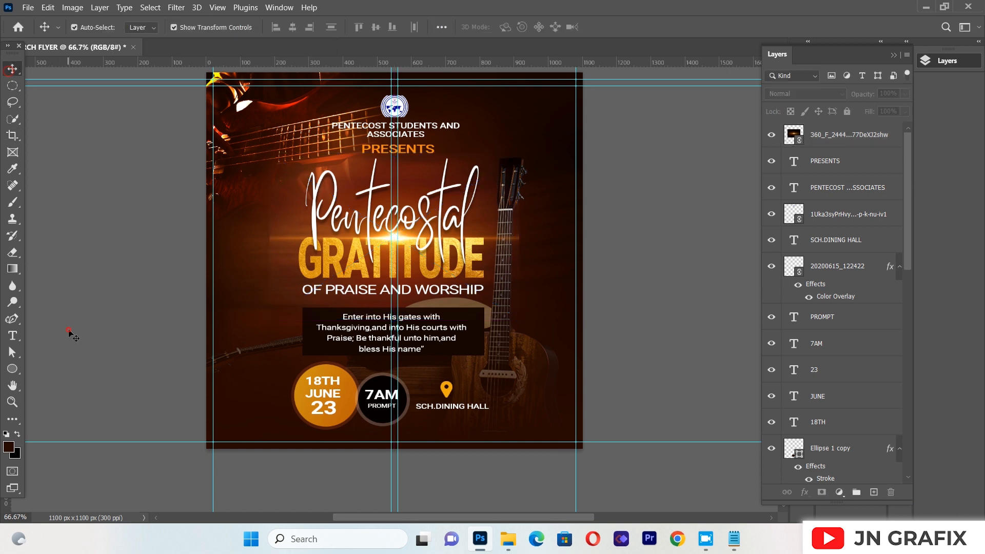
Nudge the Bible verse text slightly upward inside its dark box
left_click_drag(417, 351, 414, 351)
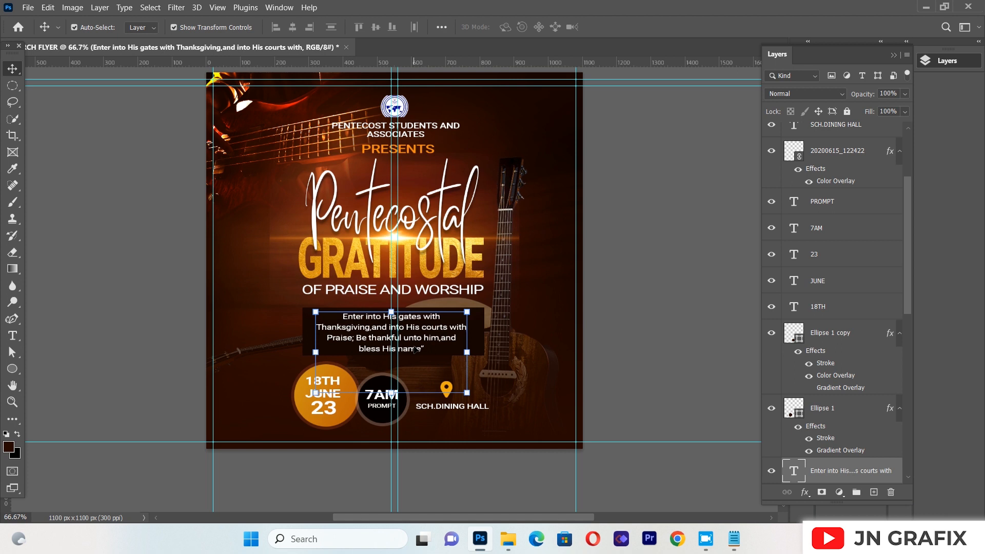
left_click(671, 266)
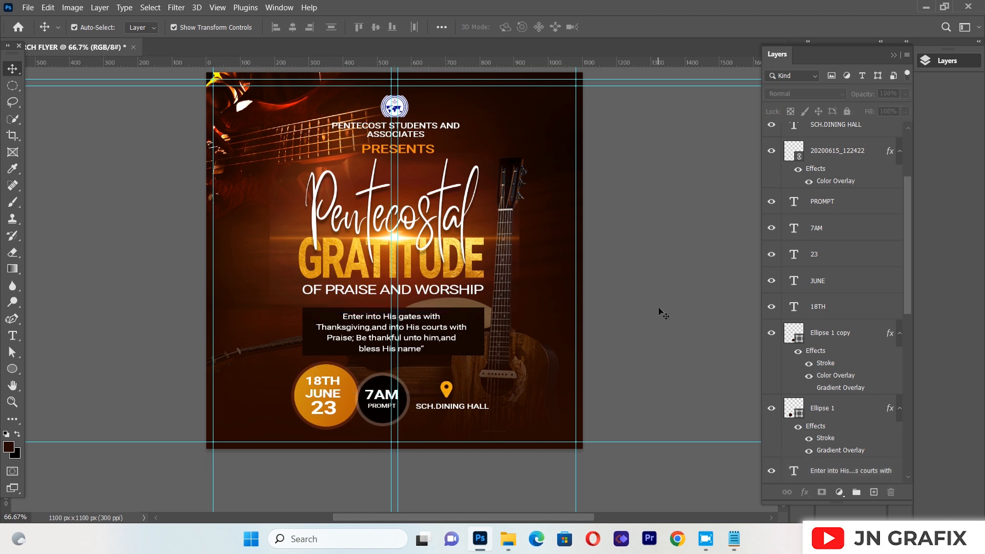
Rasterize the lens-flare layer so that it can be edited with the Eraser tool
left_click(297, 218)
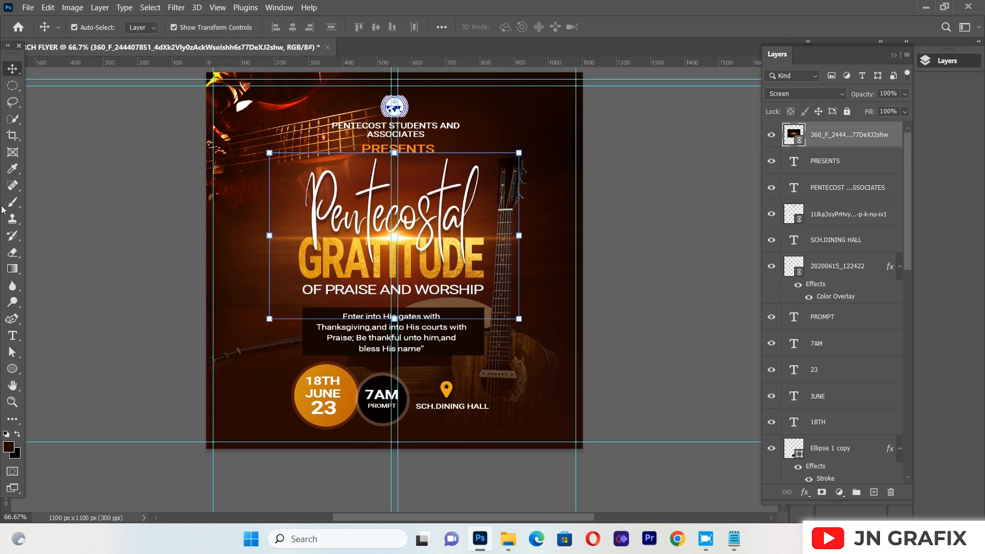
left_click(15, 253)
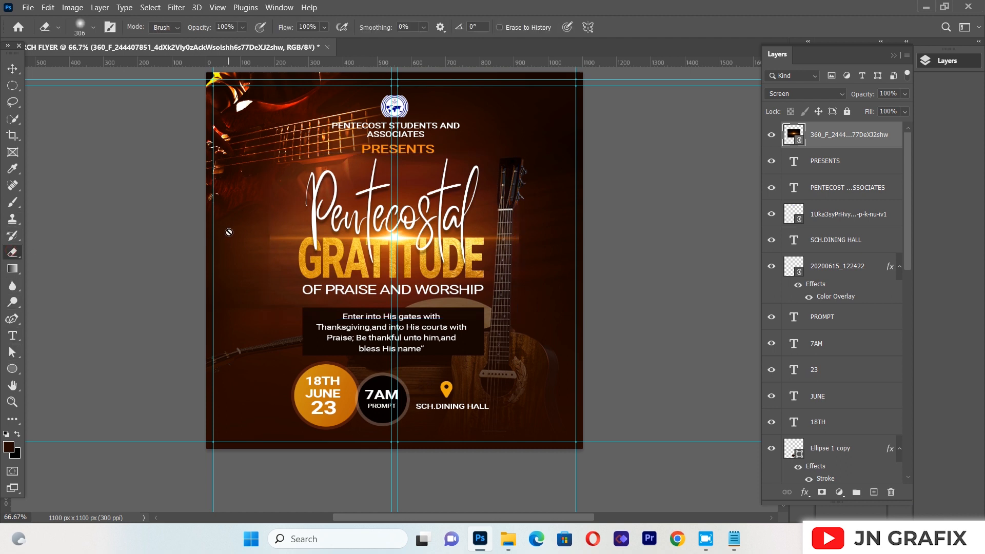
left_click(342, 252)
left_click(455, 204)
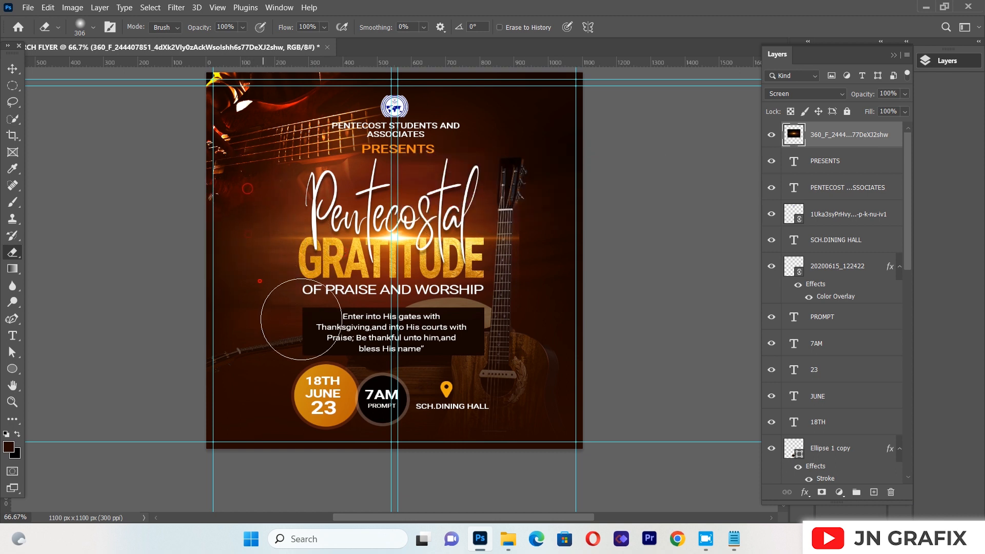
Erase the lens flare's outer edges around the title with the large soft Eraser so they blend into the background, then deselect the layer
left_click(532, 223)
left_click(536, 178)
left_click(525, 156)
left_click(402, 140)
left_click(304, 156)
left_click(12, 68)
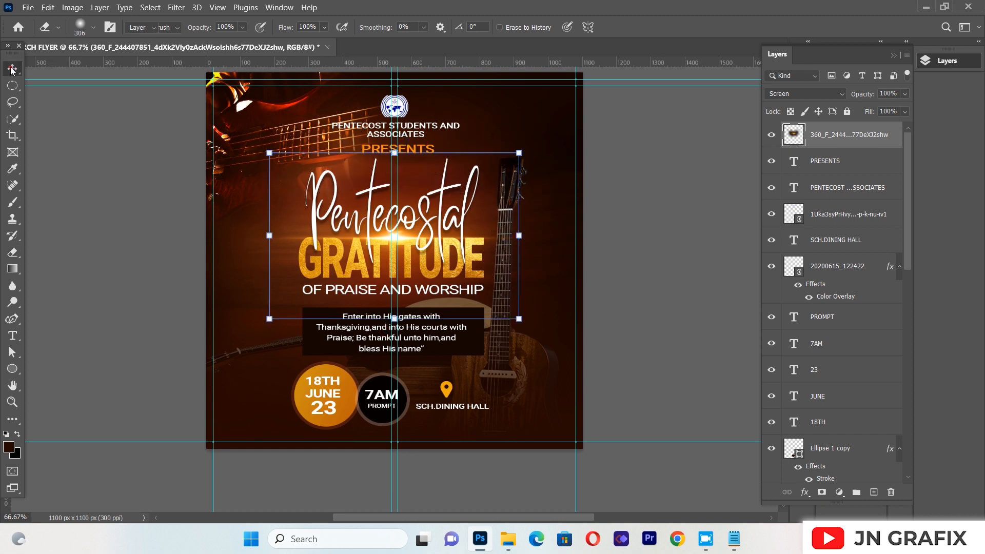
left_click(134, 329)
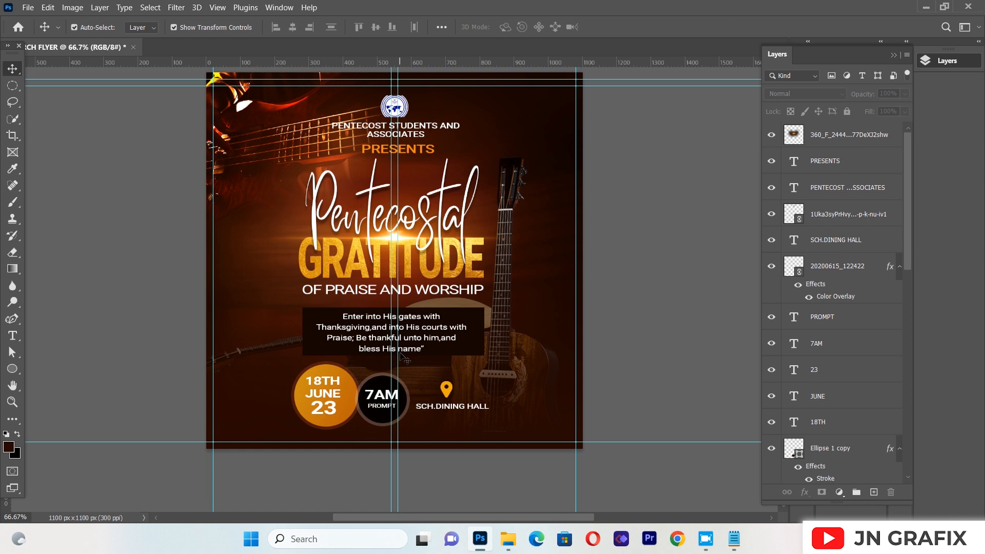
Scale the Bible verse text proportionally to about 99.74% and nudge it slightly up and right inside its dark box
left_click(394, 351)
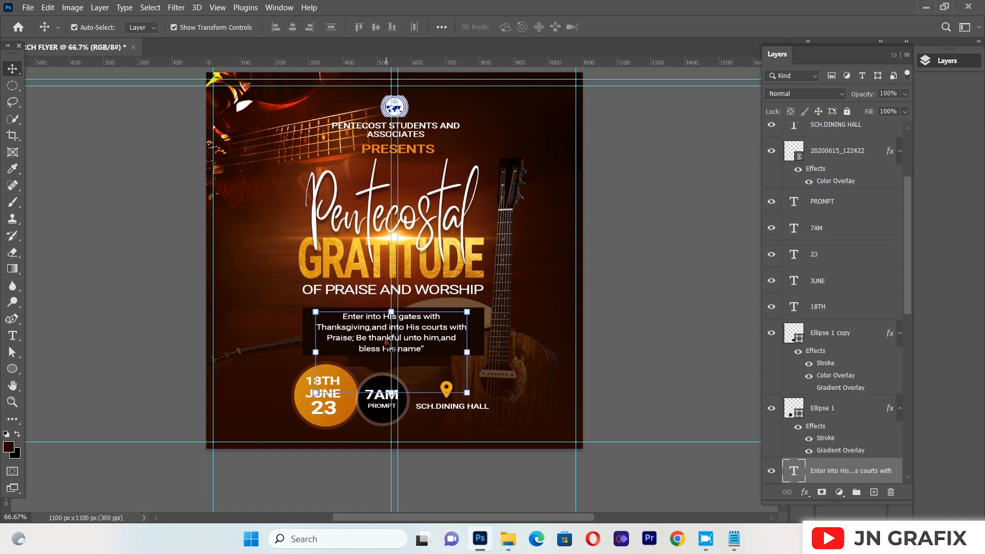
mouse_move(467, 393)
left_mouse_down()
mouse_move(480, 397)
mouse_move(472, 396)
left_mouse_up()
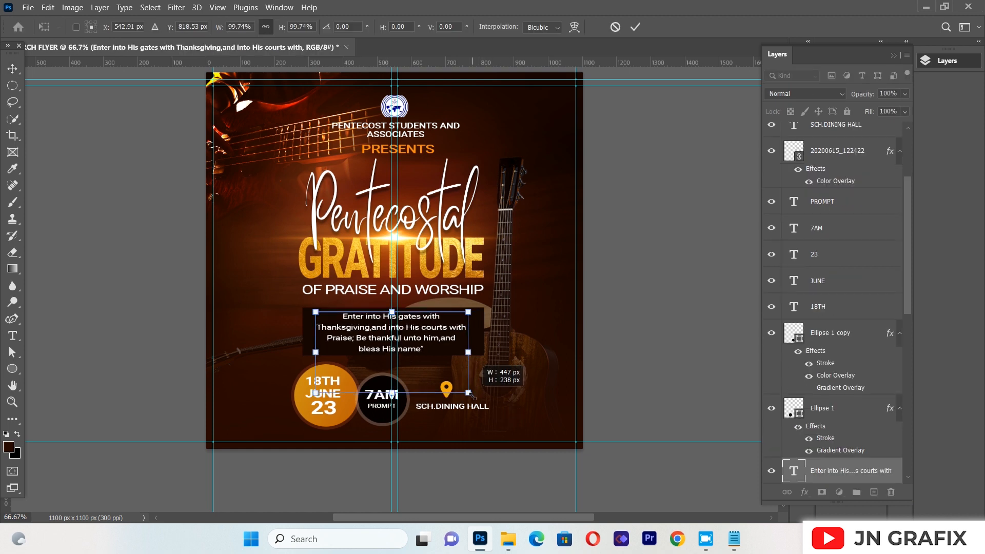
key("Up")
key("Right")
key("Right")
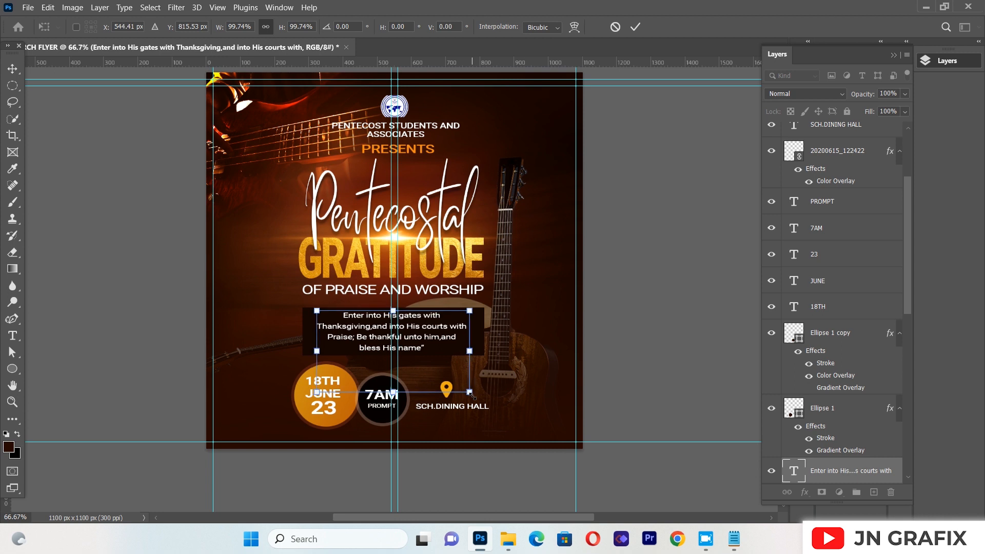
key("Left")
key("Return")
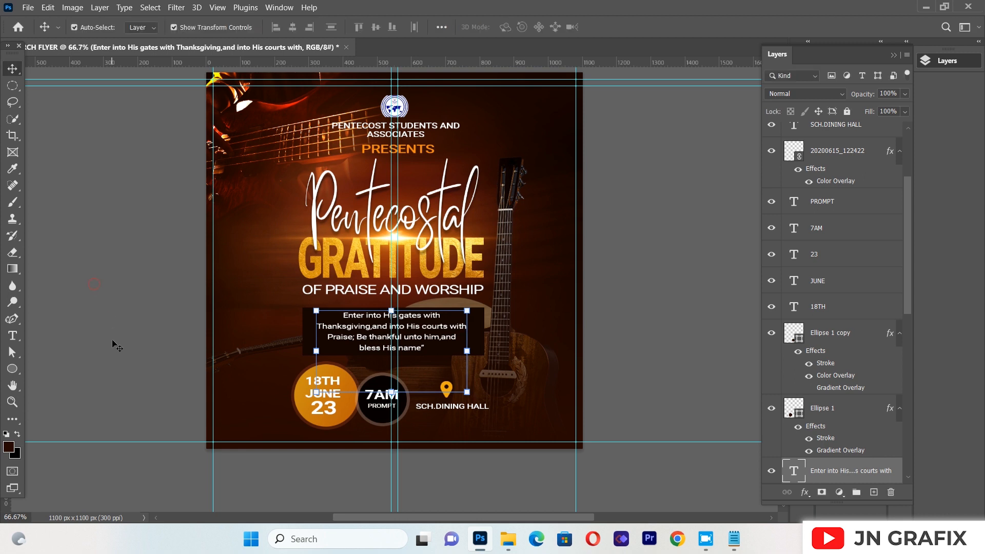